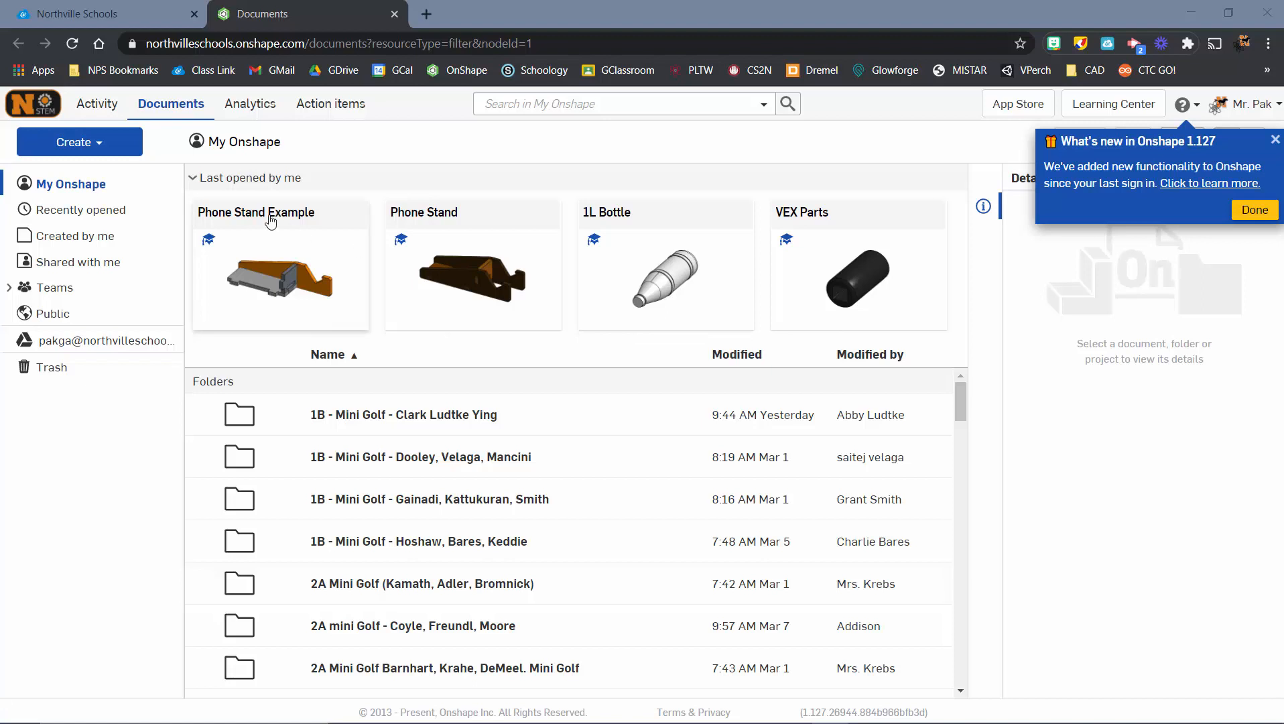
- Open the Phone Stand Example document, view the complete stand in Assembly 1, and return to Part Studio 1
{"action": "left_click", "coordinate": [267, 218]}
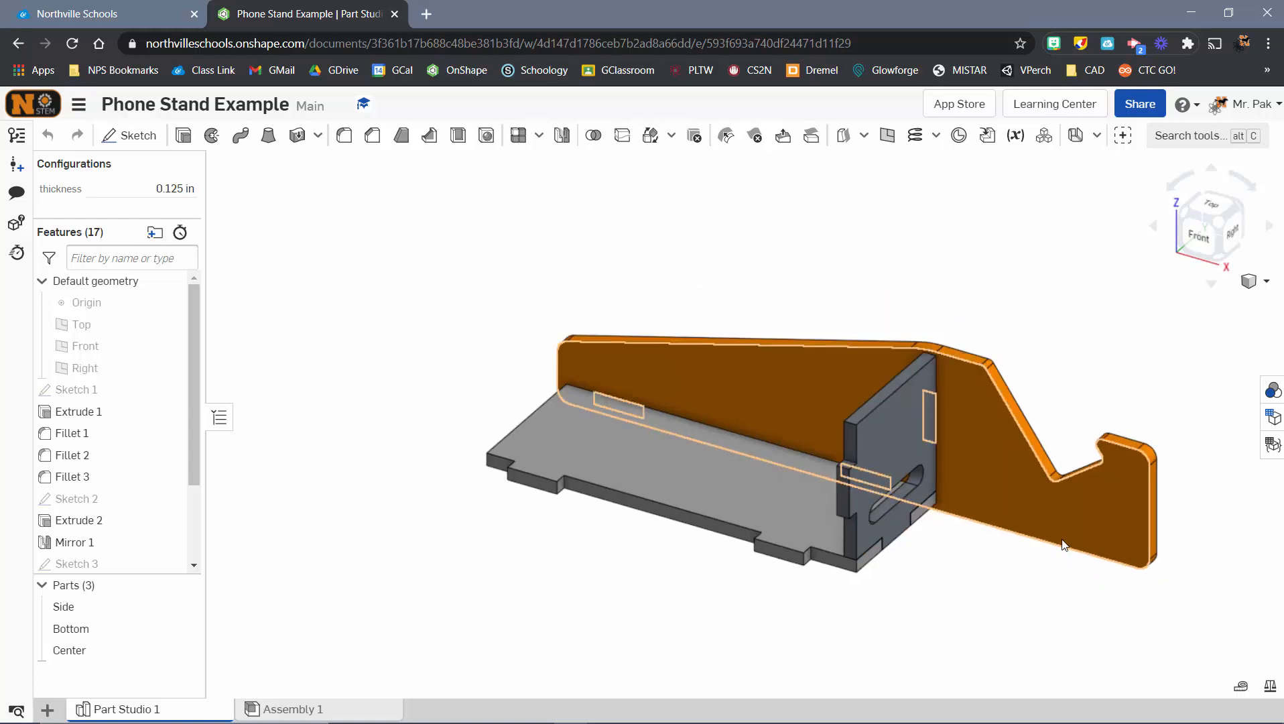
{"action": "scroll", "coordinate": [969, 563], "scroll_direction": "down", "scroll_amount": 3}
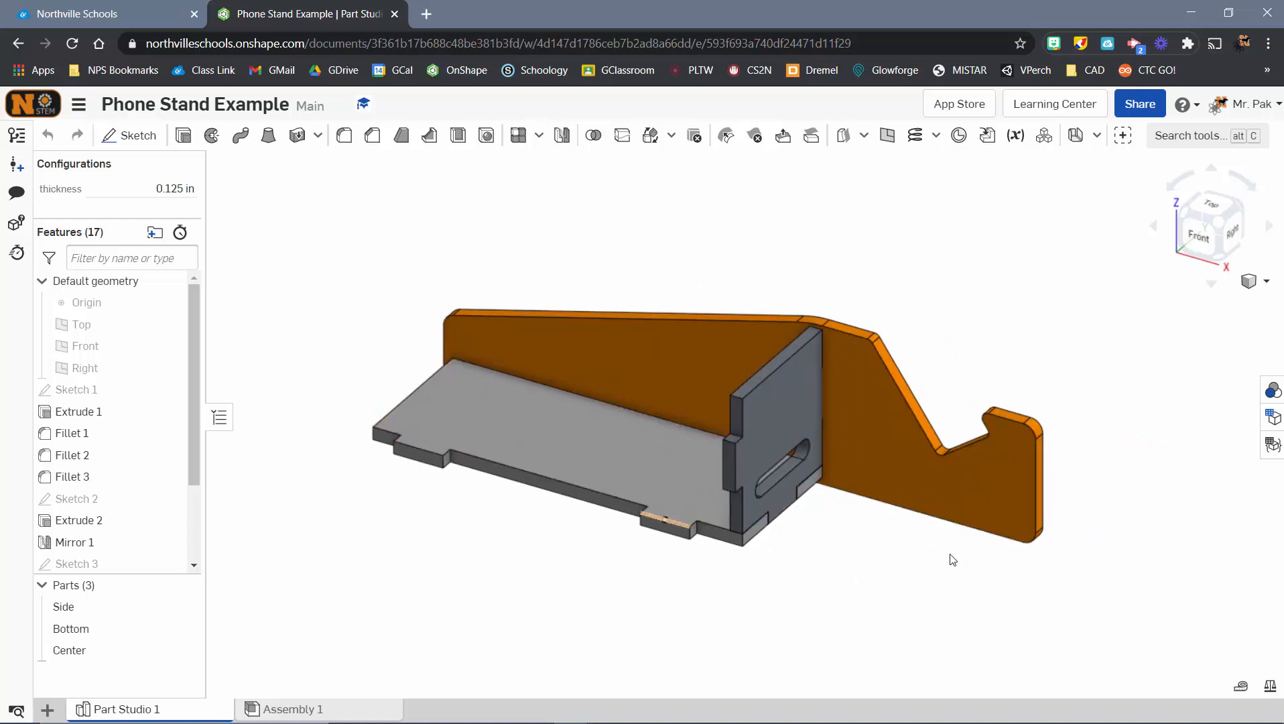
{"action": "left_click", "coordinate": [322, 711]}
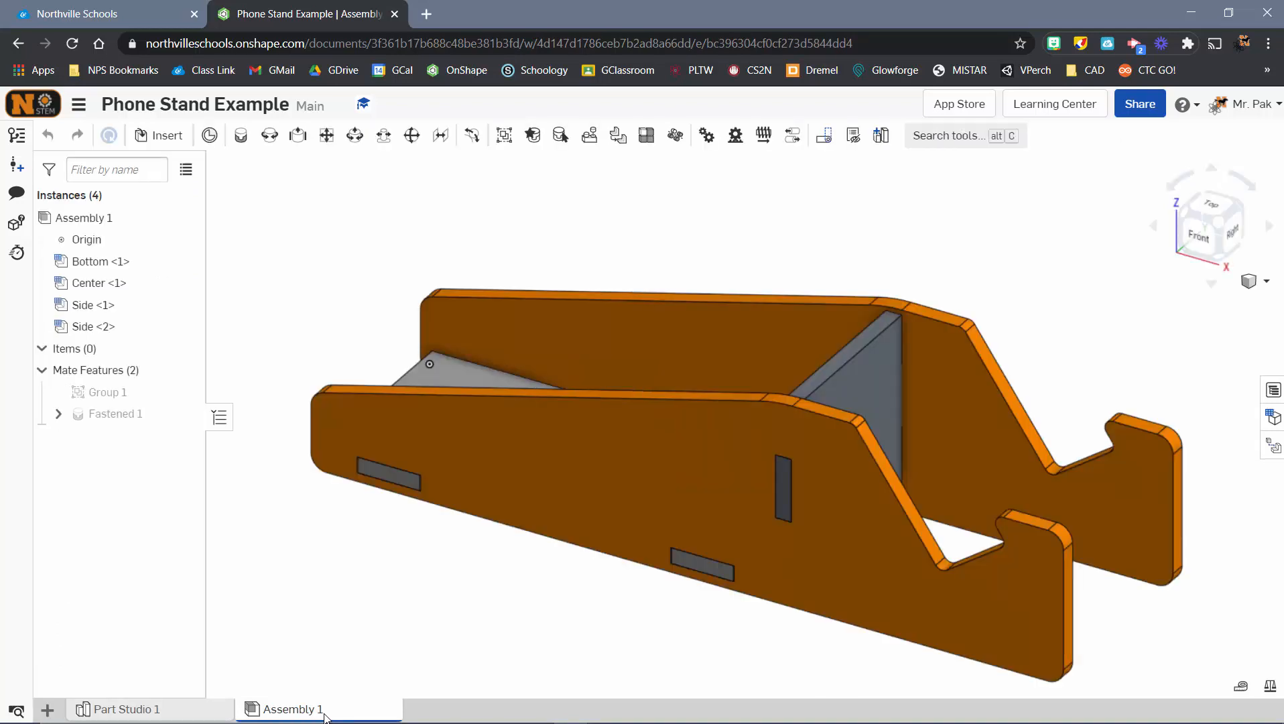
{"action": "left_click", "coordinate": [138, 709]}
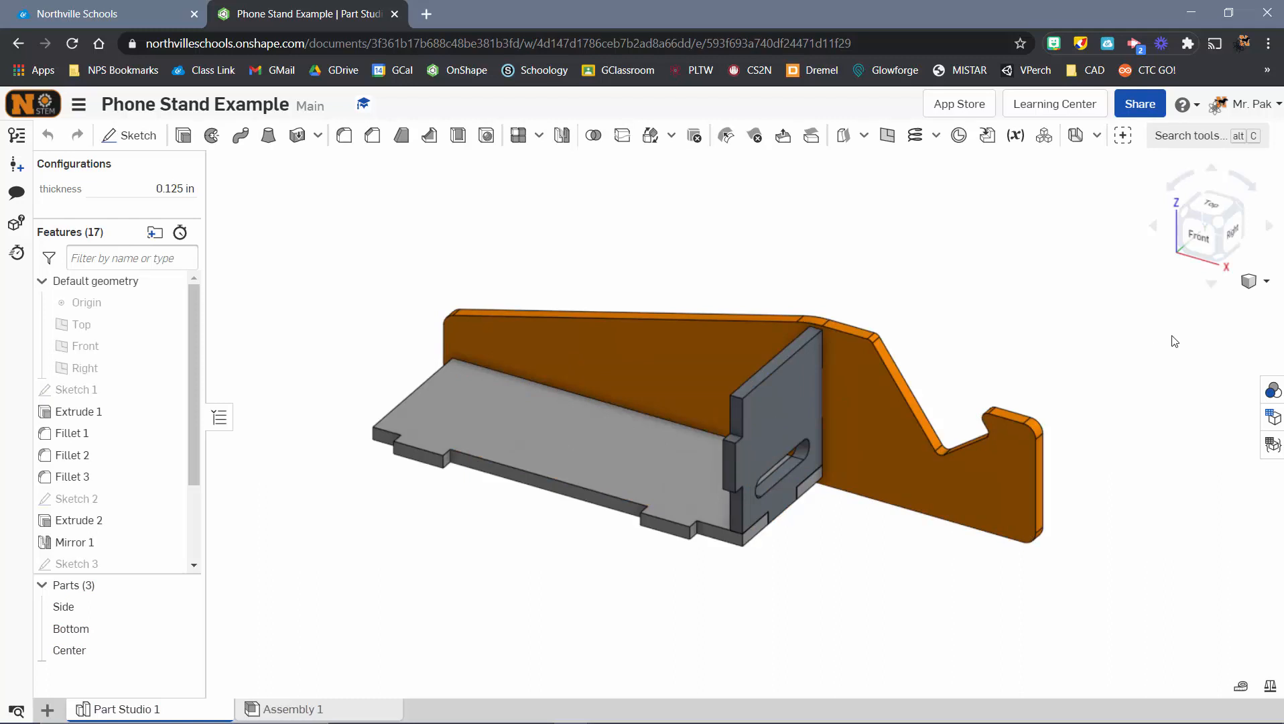
- Preview the model shaded without edges and set its display style to Hidden edges removed
{"action": "left_click", "coordinate": [1265, 282]}
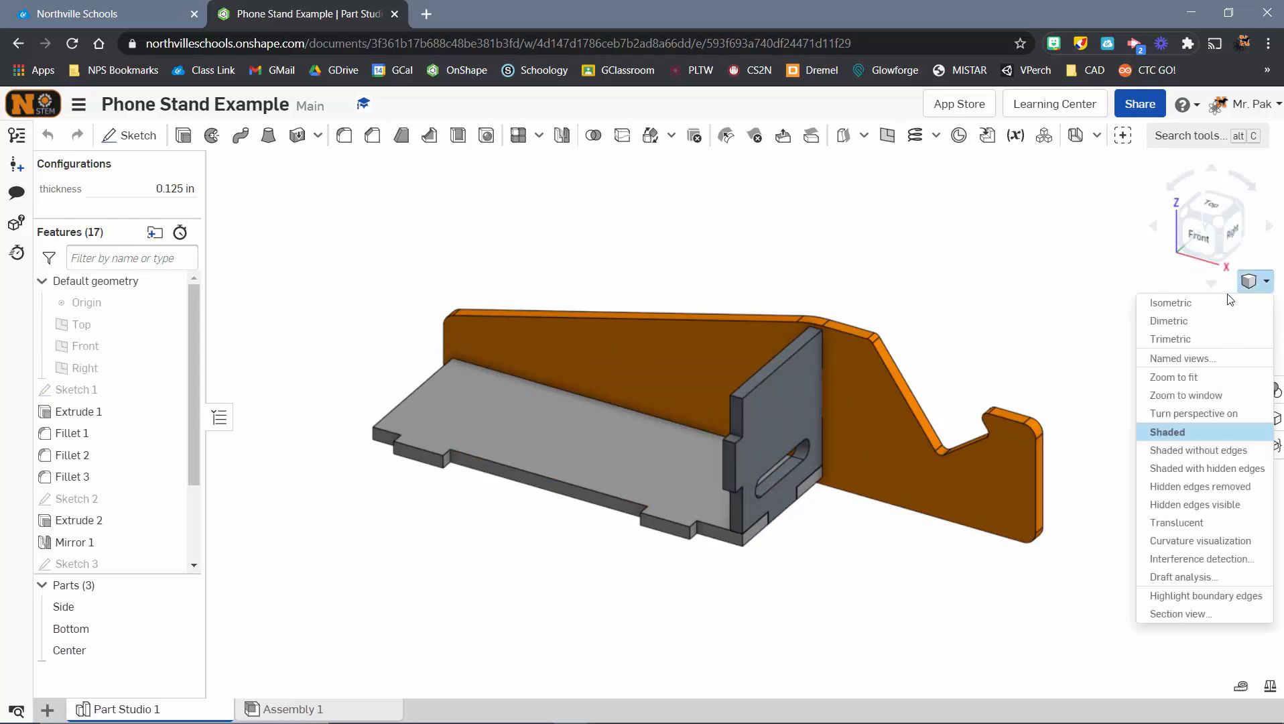
{"action": "left_click", "coordinate": [1201, 450]}
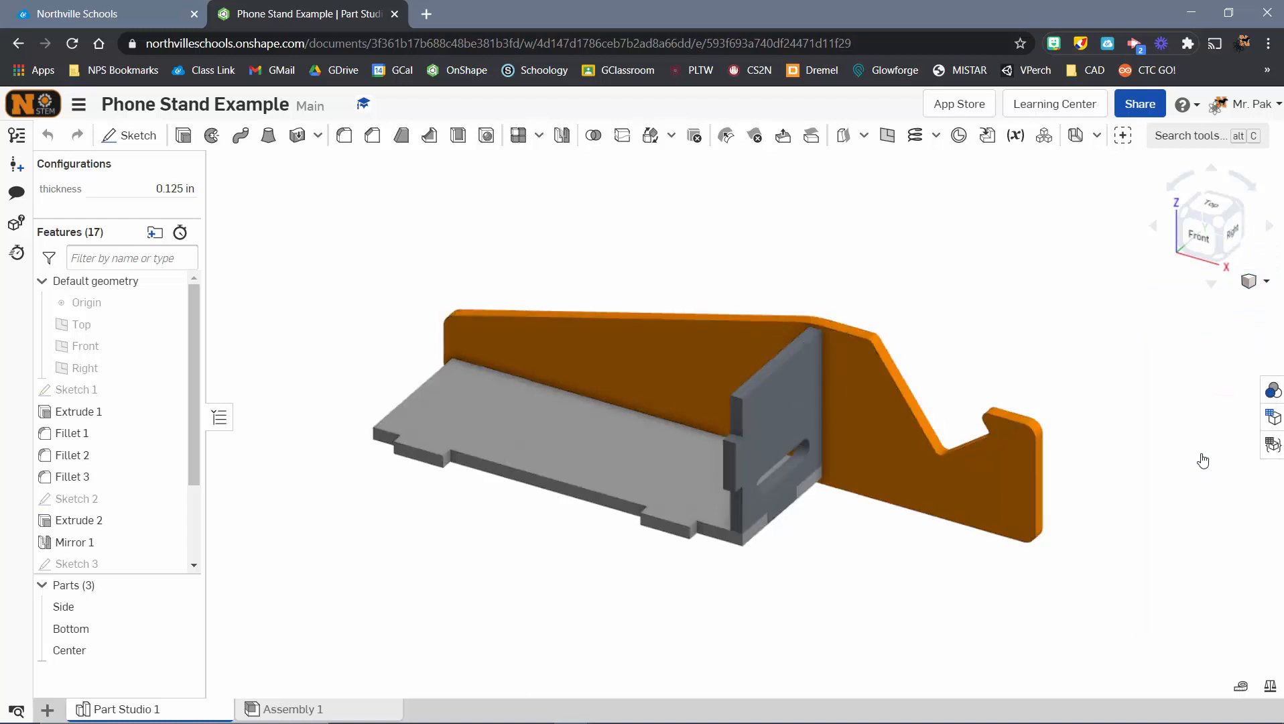
{"action": "left_click", "coordinate": [1253, 280]}
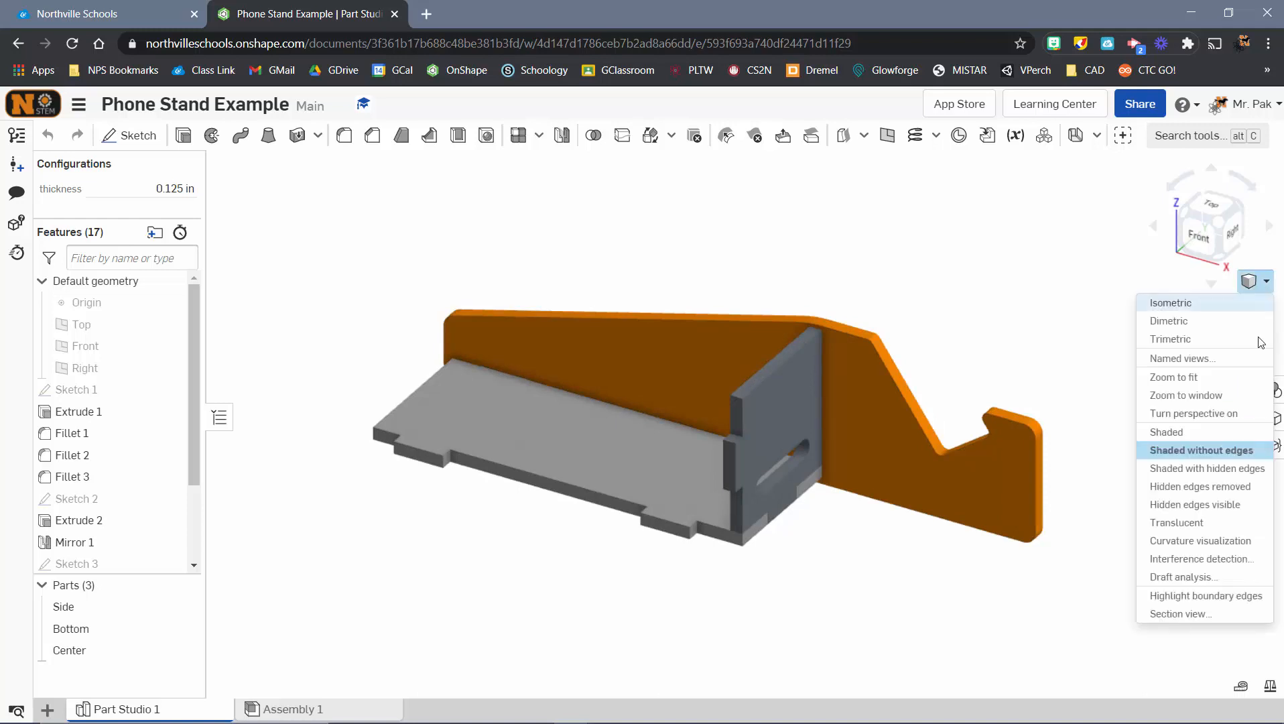
{"action": "left_click", "coordinate": [1213, 489]}
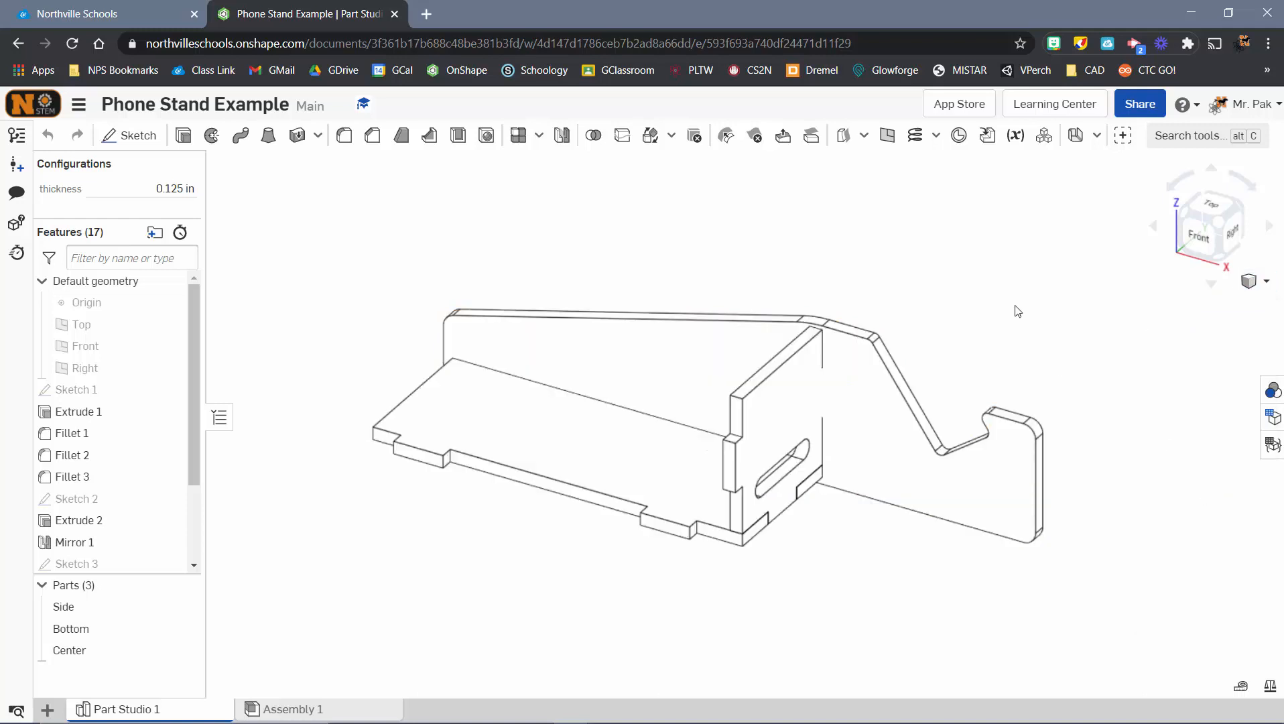
{"action": "scroll", "coordinate": [978, 379], "scroll_direction": "down", "scroll_amount": 3}
{"action": "scroll", "coordinate": [1003, 410], "scroll_direction": "up", "scroll_amount": 3}
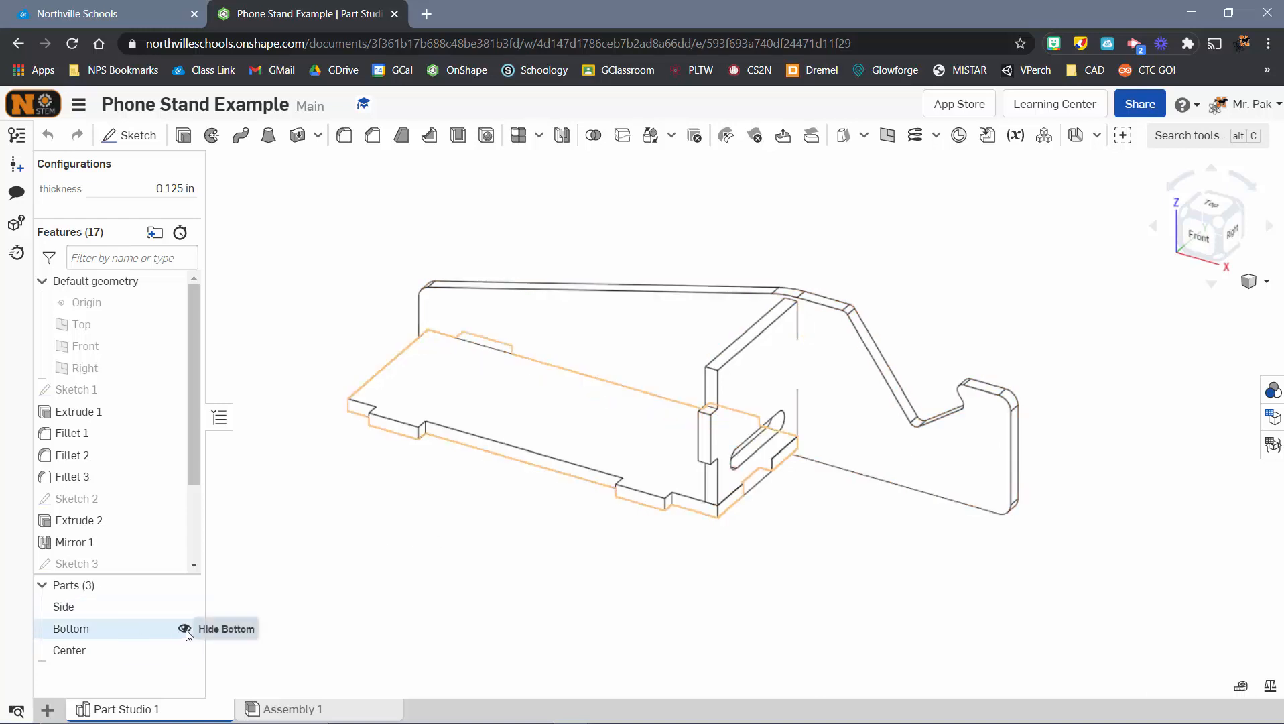
- Hide the Bottom and Center parts so only Side shows, and orient the model to the Back view
{"action": "left_click", "coordinate": [185, 628]}
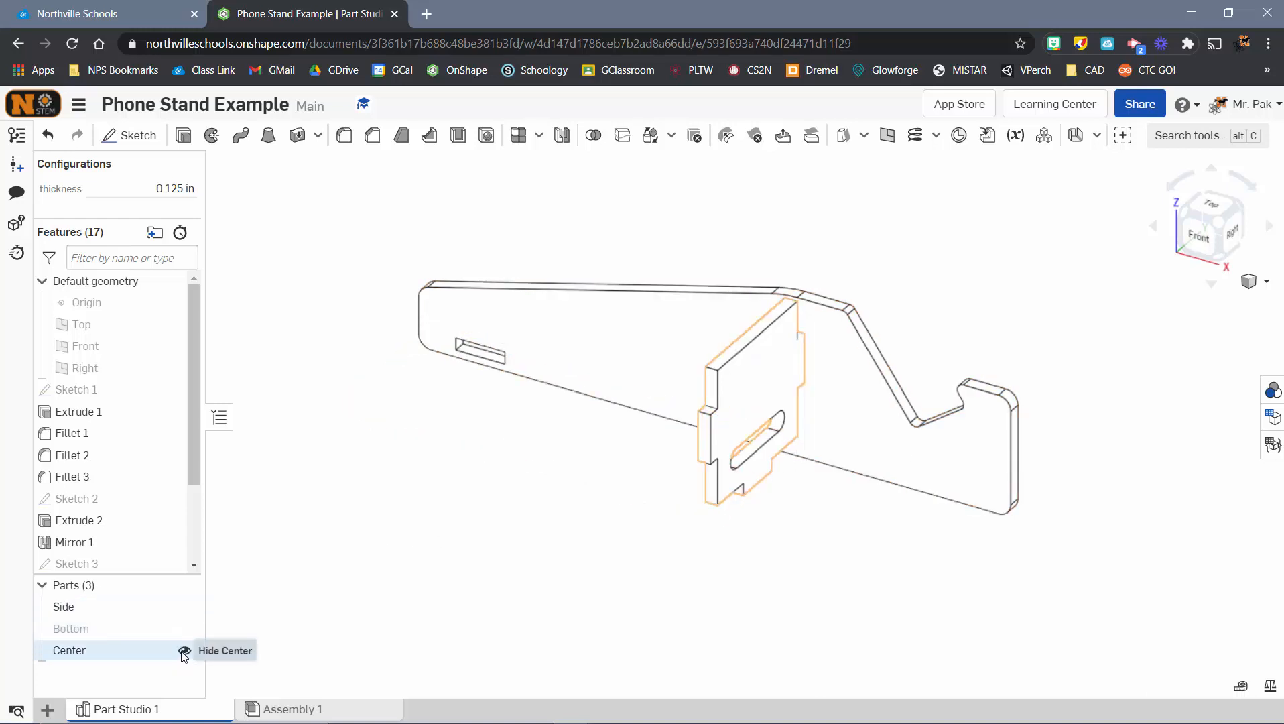
{"action": "left_click", "coordinate": [184, 650]}
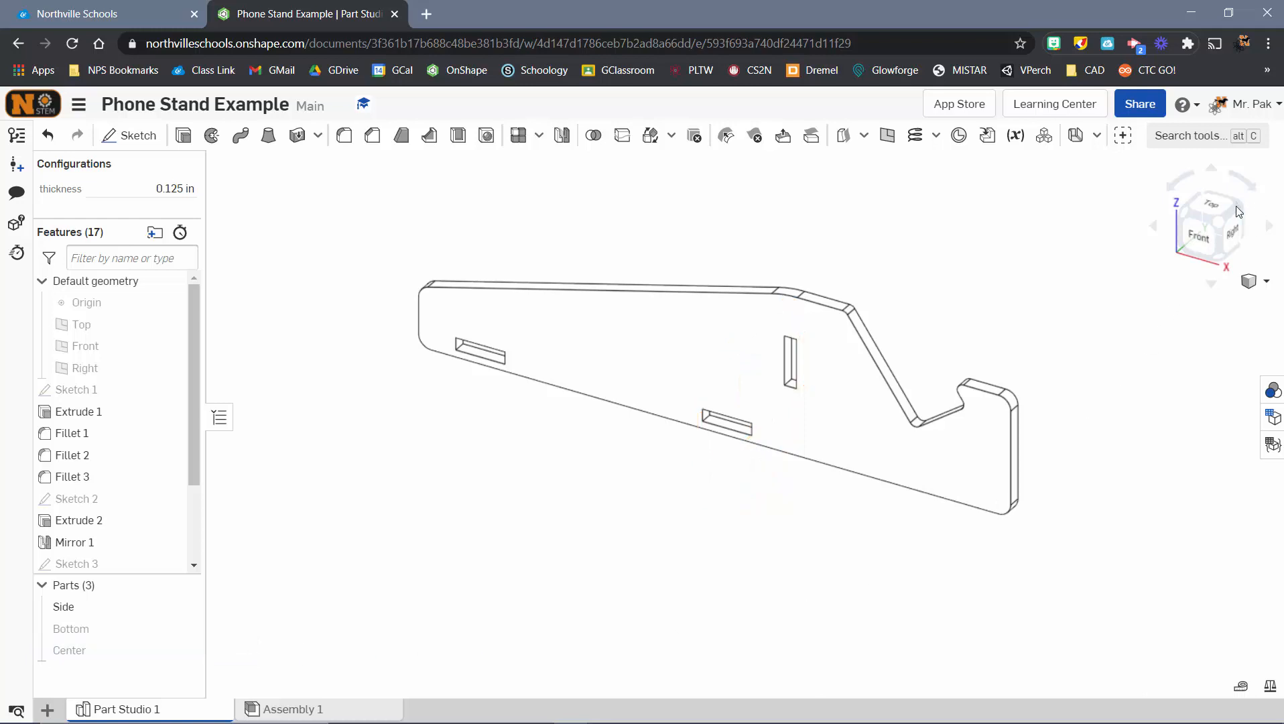
{"action": "left_click", "coordinate": [1236, 206]}
{"action": "left_click", "coordinate": [1231, 234]}
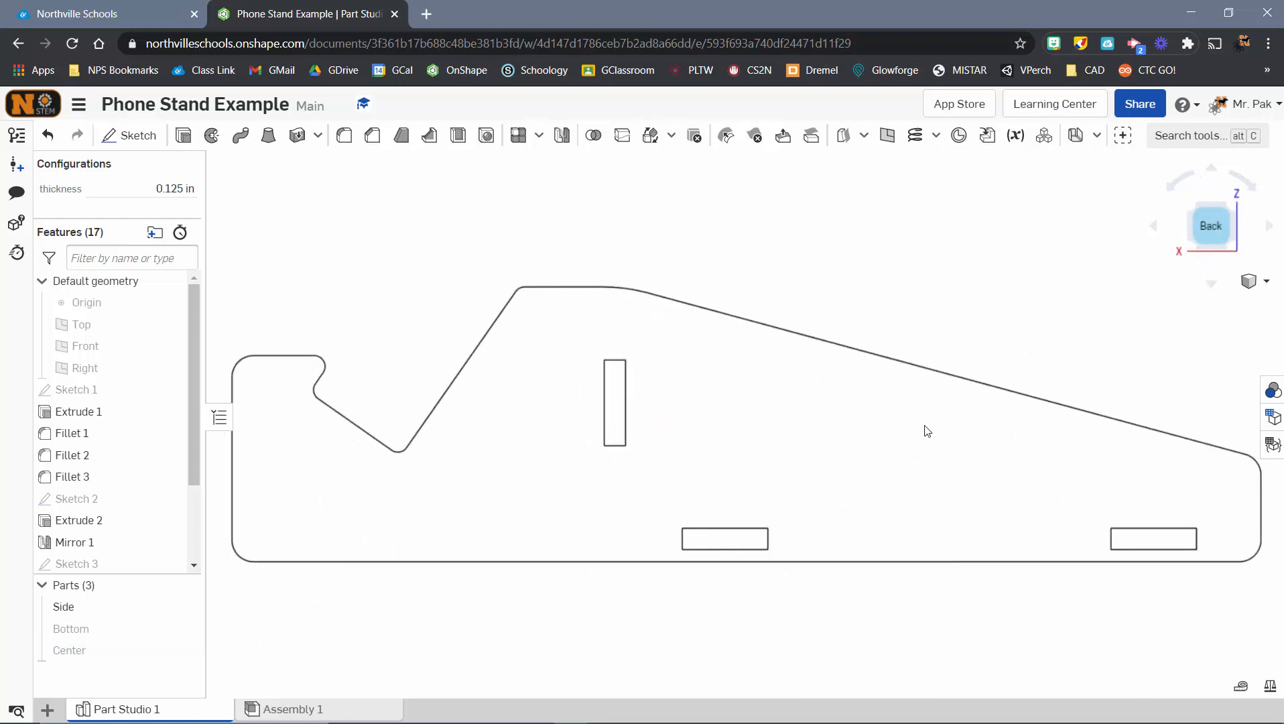
{"action": "scroll", "coordinate": [898, 429], "scroll_direction": "down", "scroll_amount": 3}
{"action": "scroll", "coordinate": [952, 454], "scroll_direction": "down", "scroll_amount": 3}
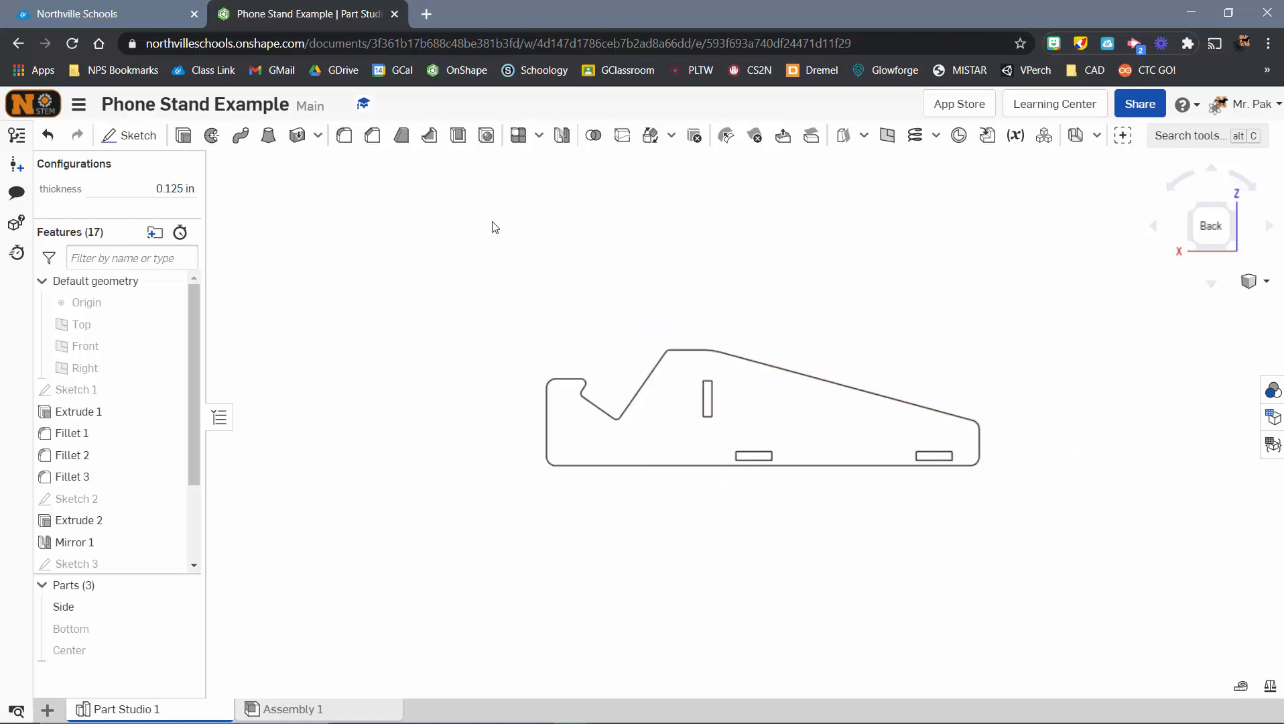
- Place the Side outline in the upper half of a Letter landscape print page and download it as an image
{"action": "left_click", "coordinate": [78, 106]}
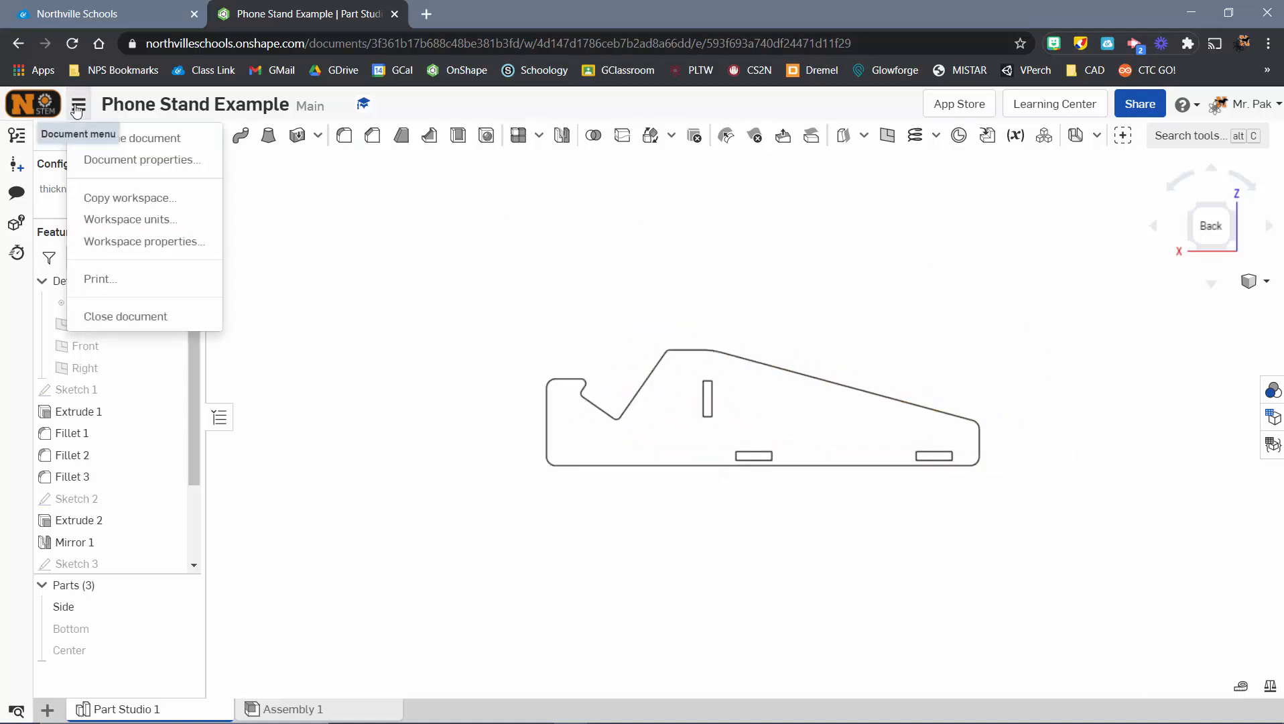
{"action": "left_click", "coordinate": [146, 284]}
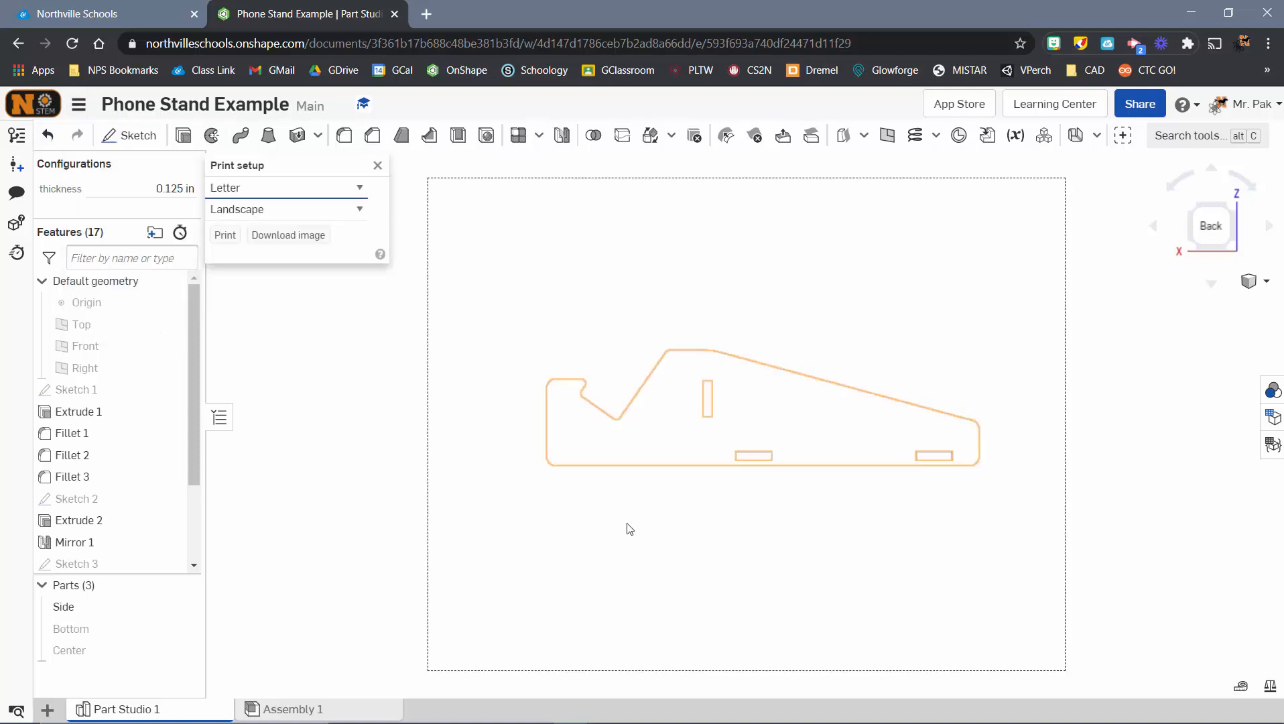
{"action": "scroll", "coordinate": [987, 325], "scroll_direction": "down", "scroll_amount": 2}
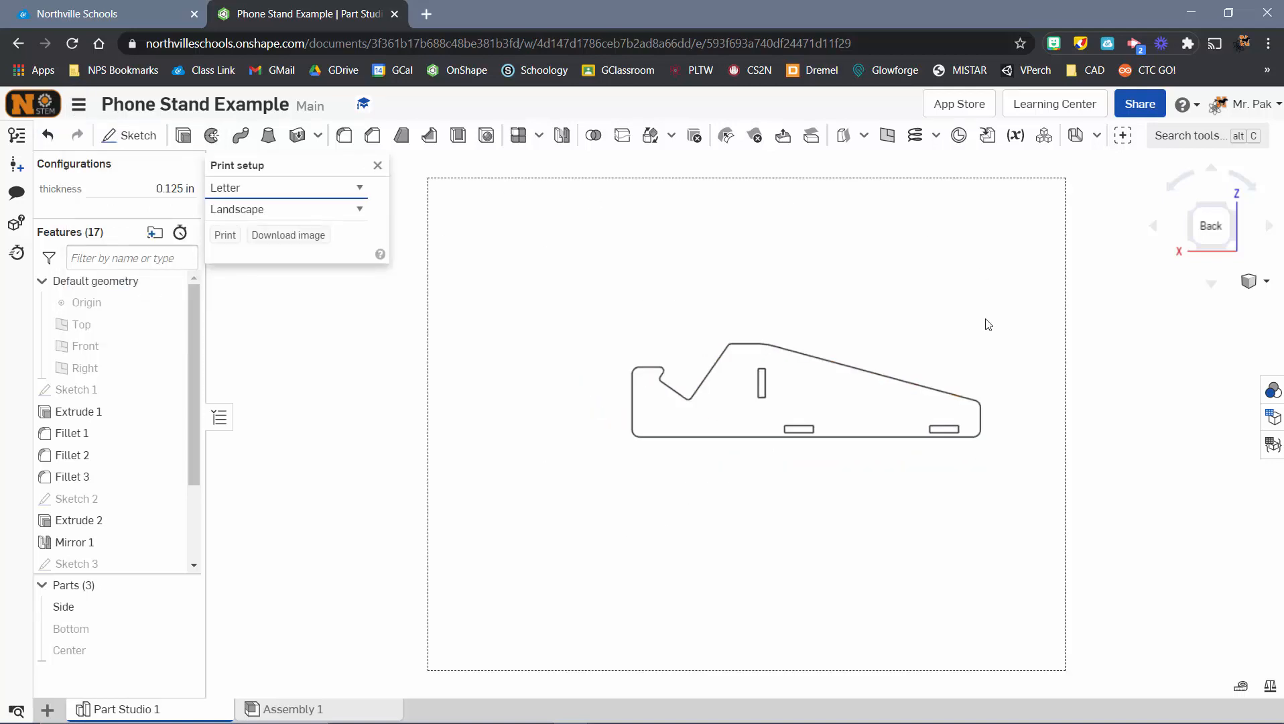
{"action": "left_click_drag", "start_coordinate": [987, 324], "coordinate": [924, 238]}
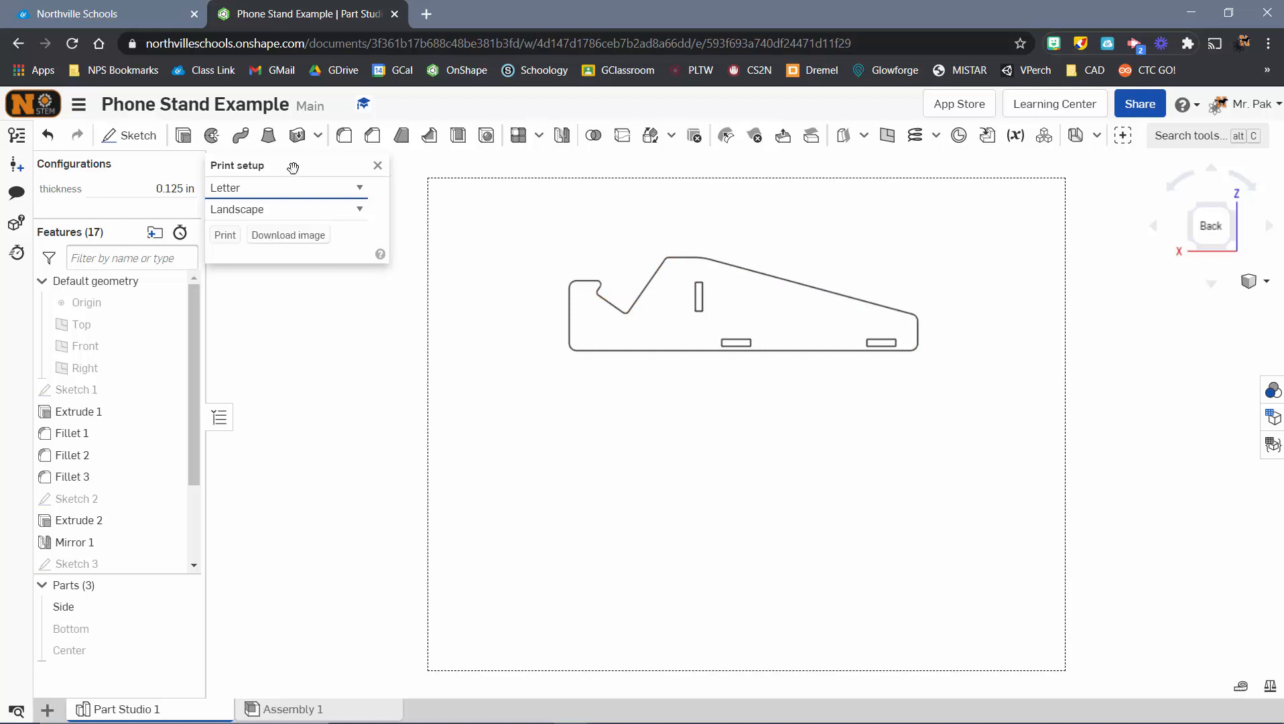
{"action": "left_click", "coordinate": [304, 241]}
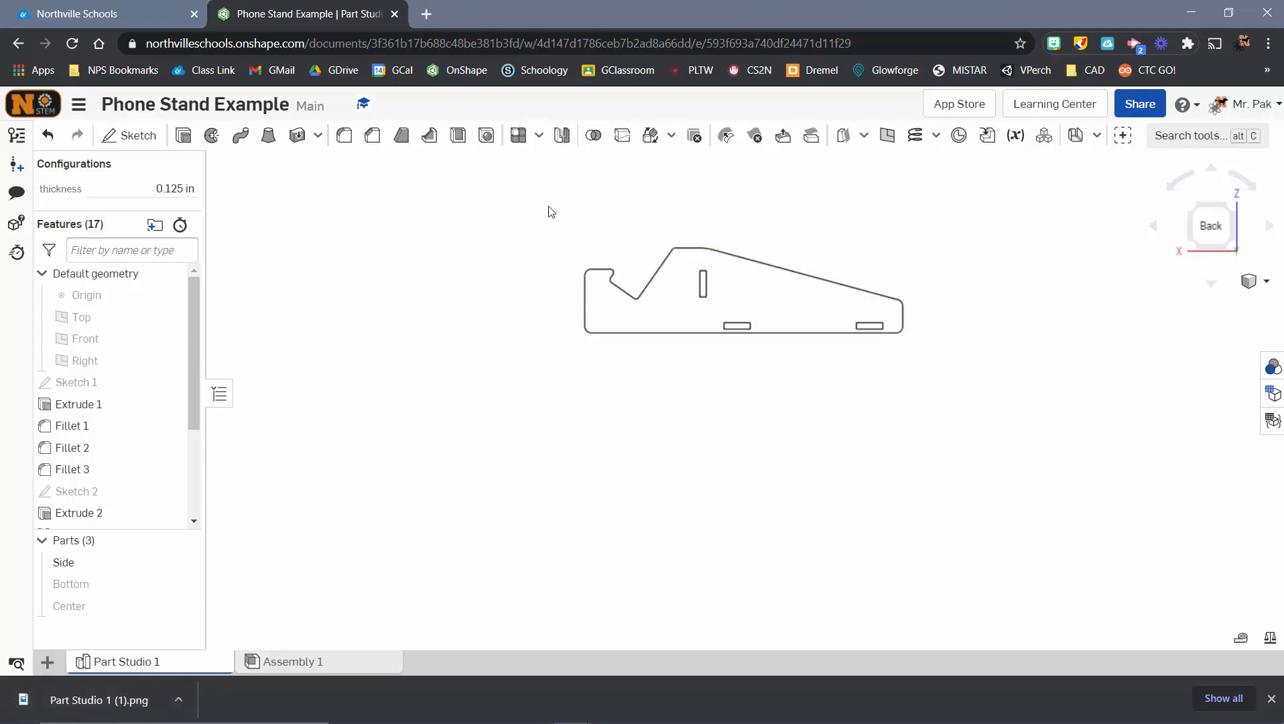
- Measure the distance between the two vertical end edges of the Side part and clear the selection
{"action": "left_click", "coordinate": [585, 298]}
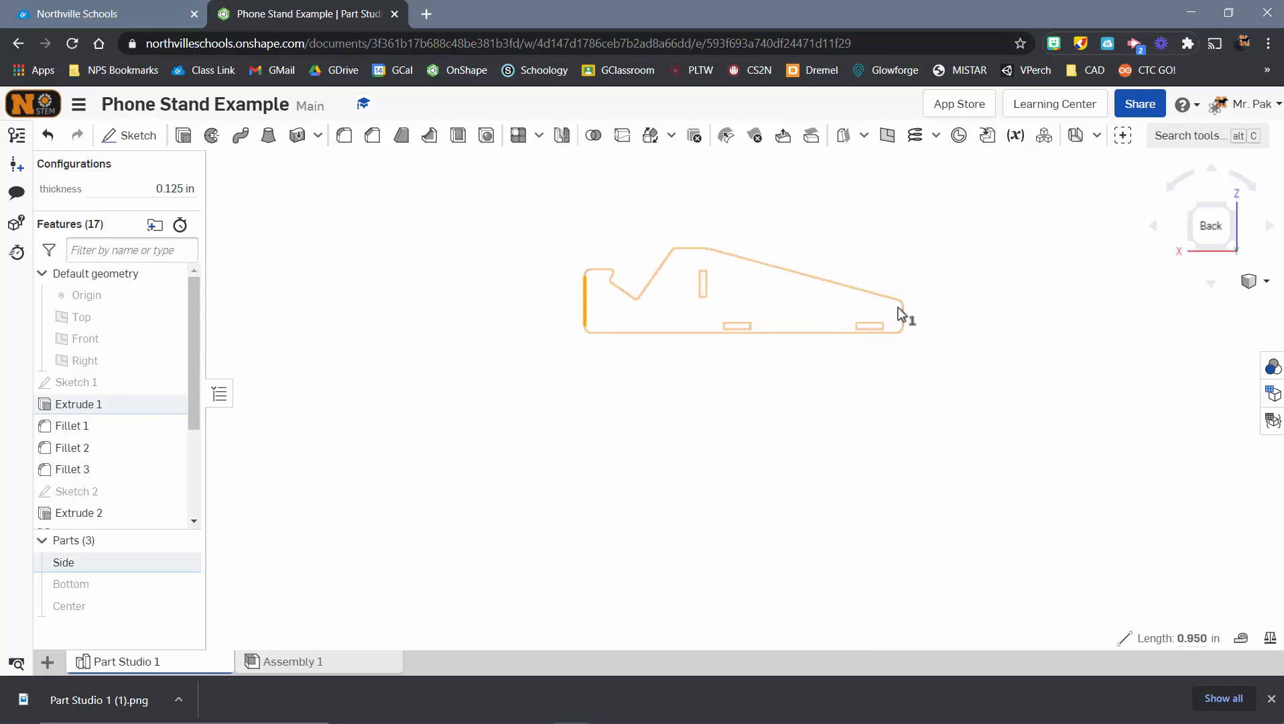
{"action": "scroll", "coordinate": [905, 318], "scroll_direction": "up", "scroll_amount": 3}
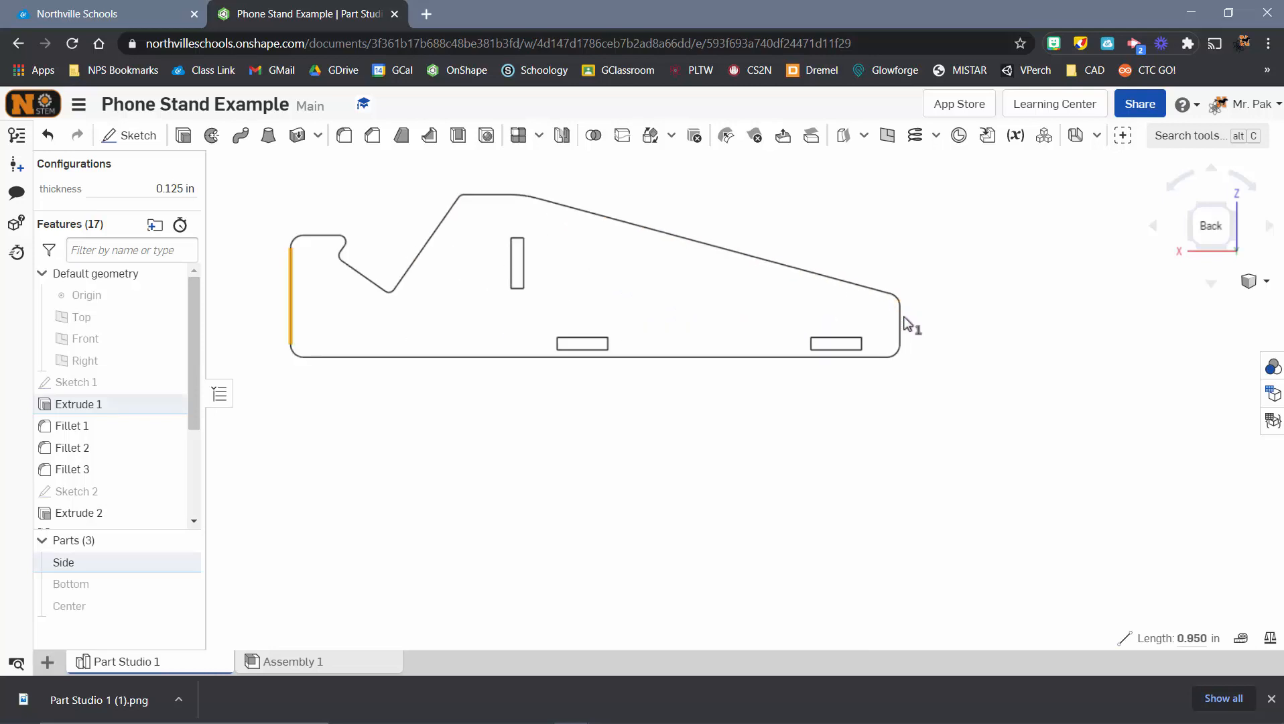
{"action": "left_click", "coordinate": [900, 334]}
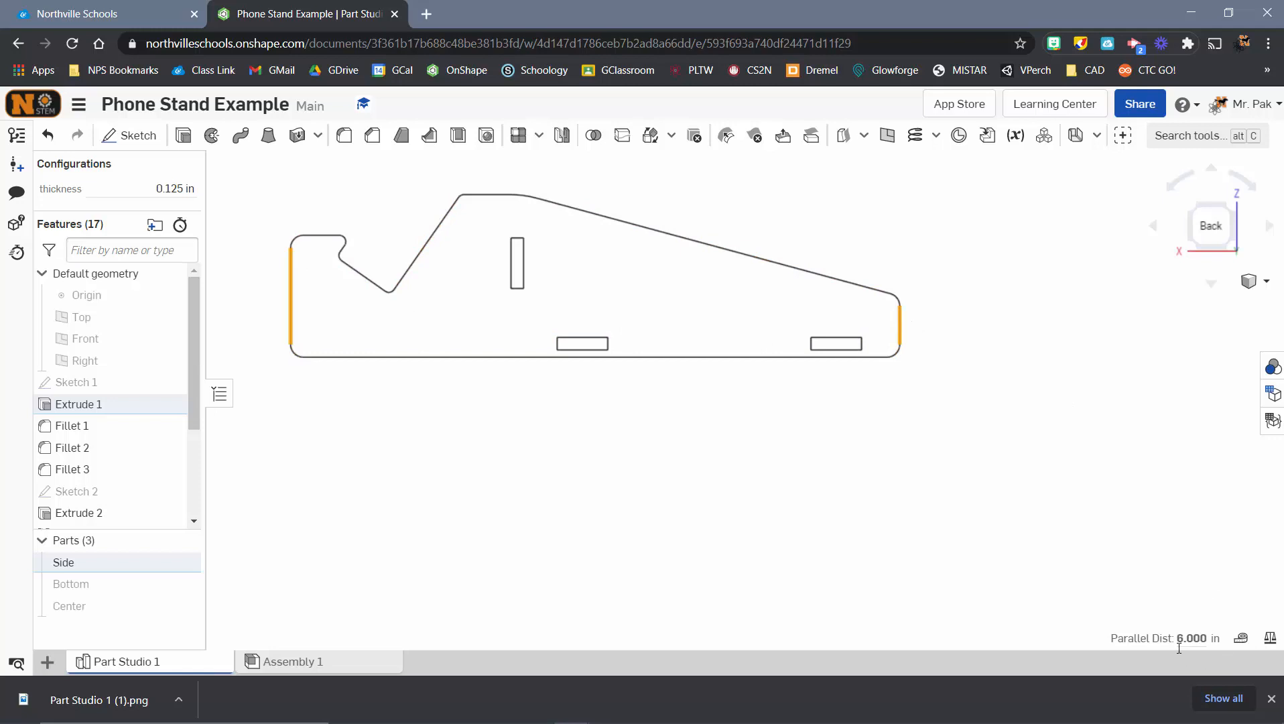
{"action": "mouse_move", "coordinate": [1192, 655]}
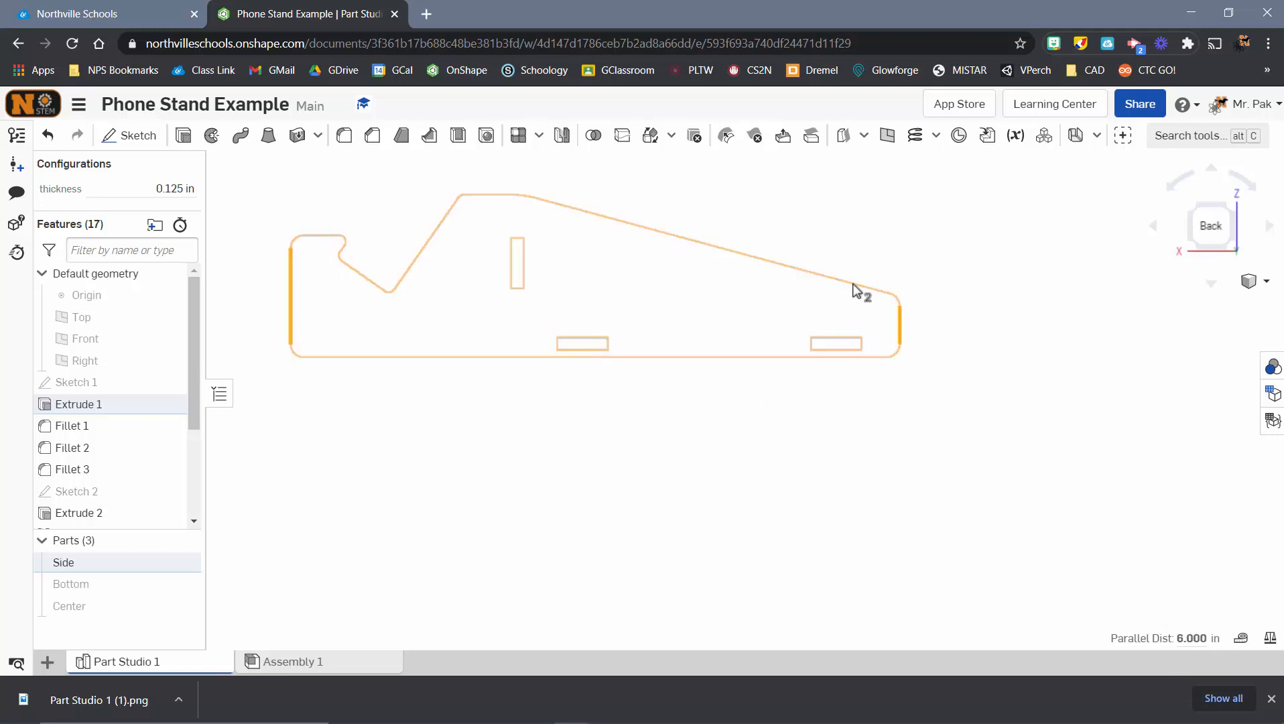
{"action": "left_click", "coordinate": [1109, 357]}
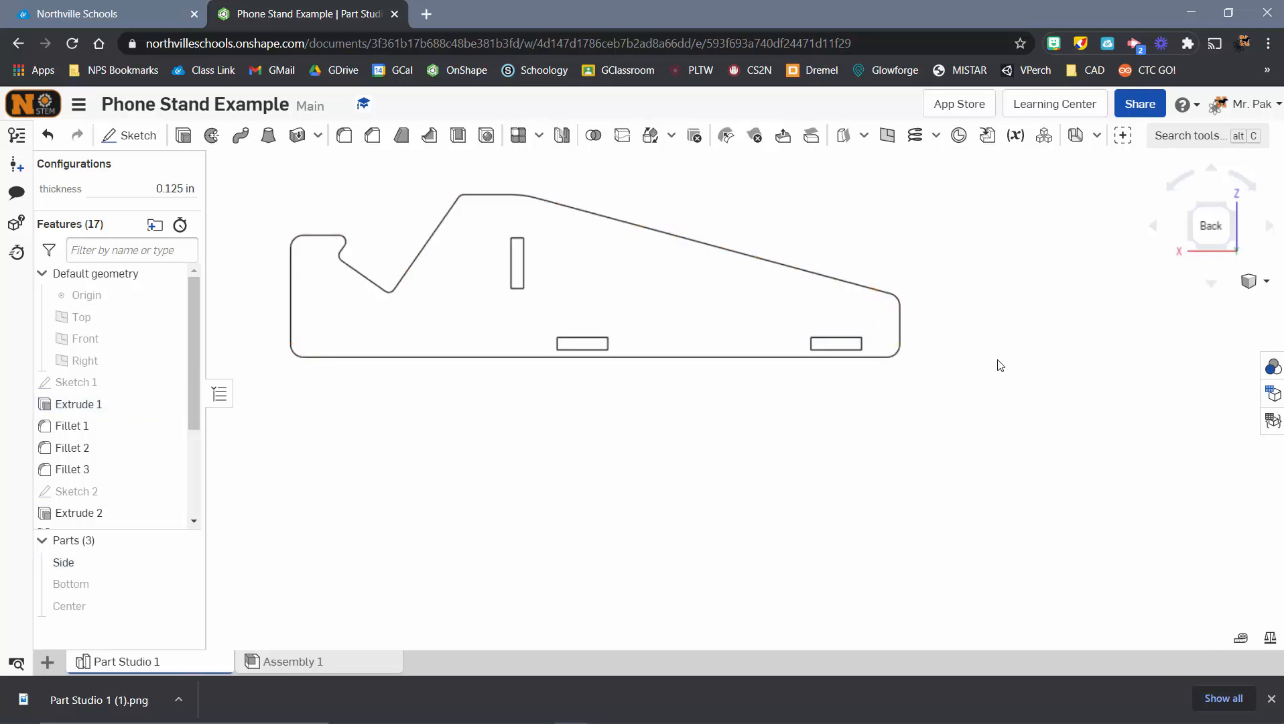
- Show the Bottom part, hide Side, and orient the model to the Top view
{"action": "scroll", "coordinate": [999, 361], "scroll_direction": "down", "scroll_amount": 3}
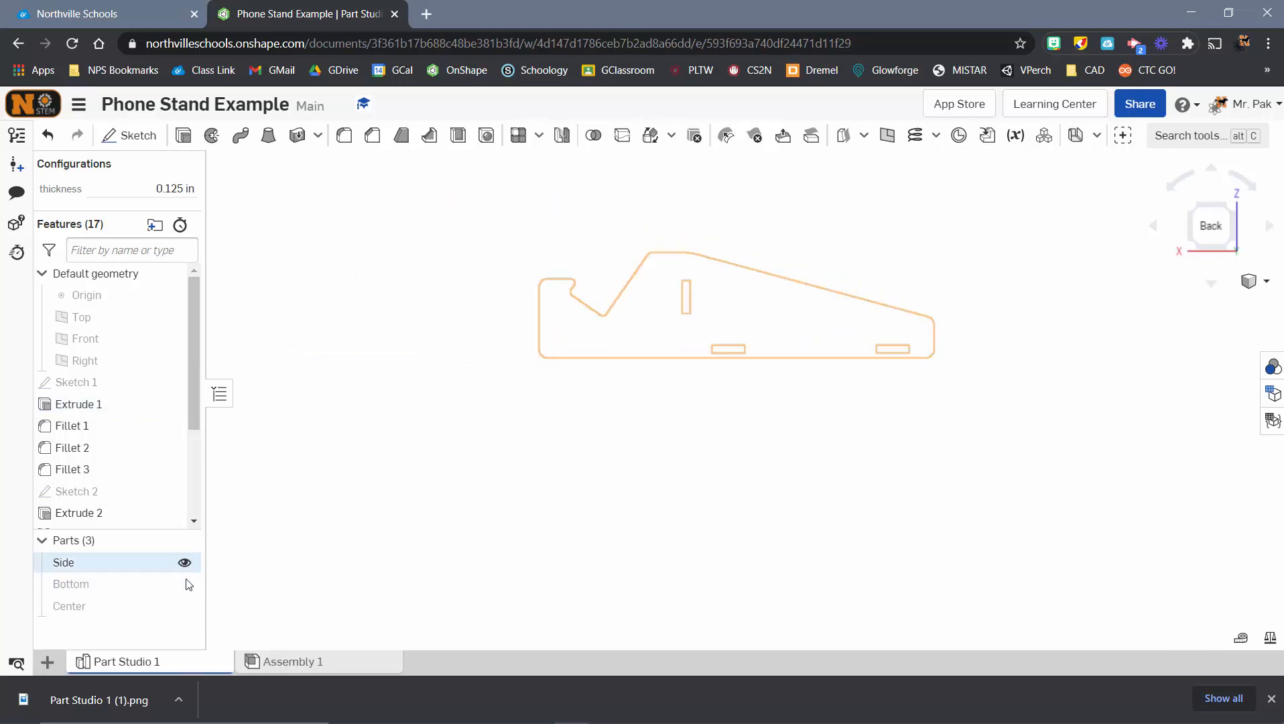
{"action": "mouse_move", "coordinate": [184, 585]}
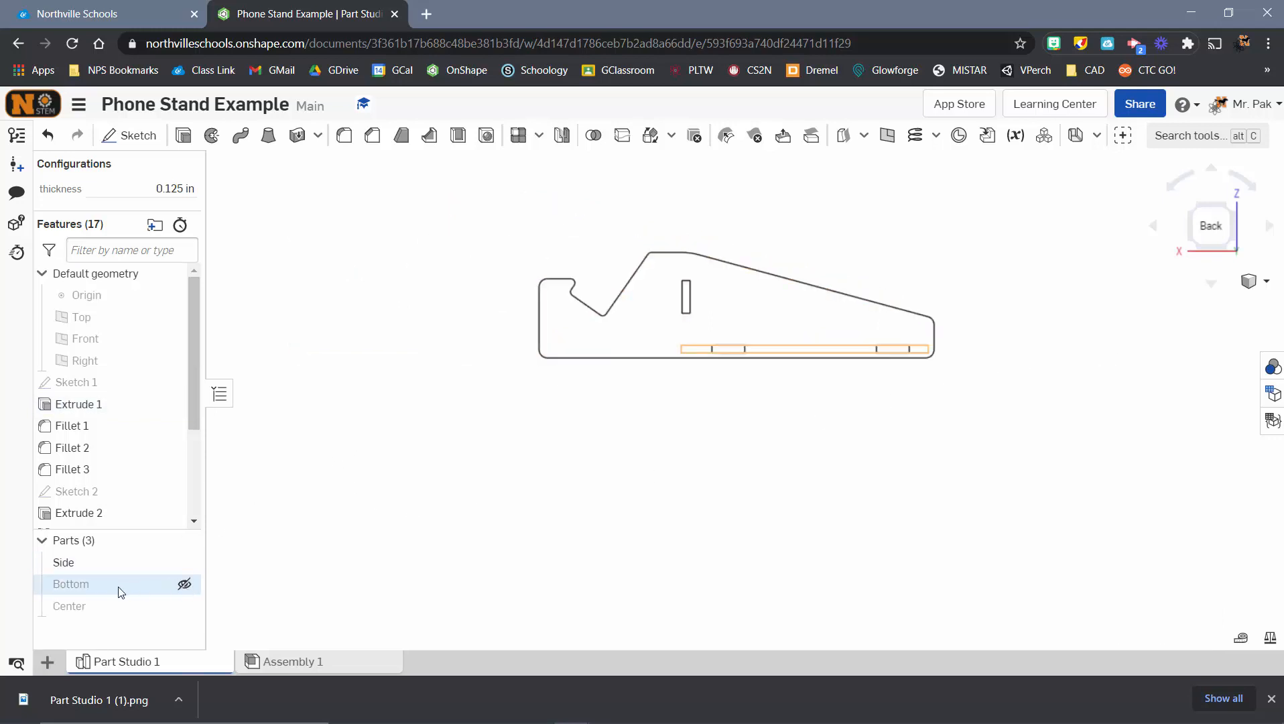
{"action": "left_click", "coordinate": [184, 584]}
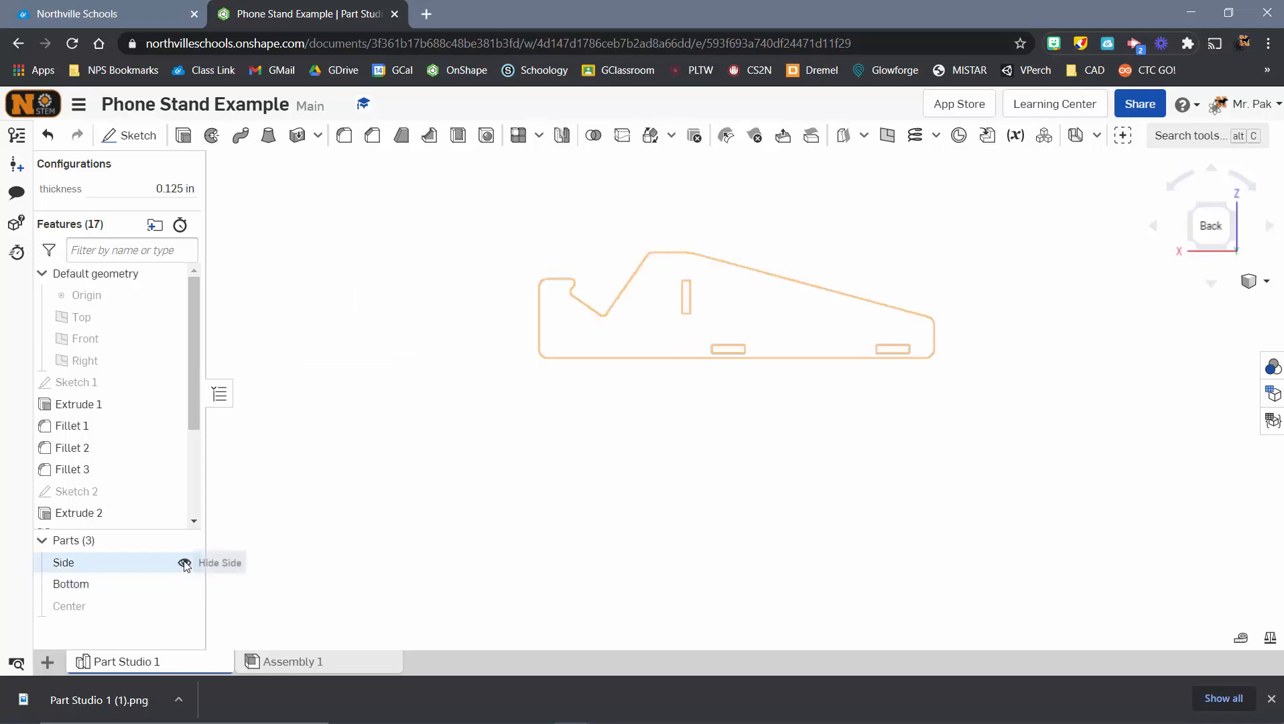
{"action": "left_click", "coordinate": [184, 562]}
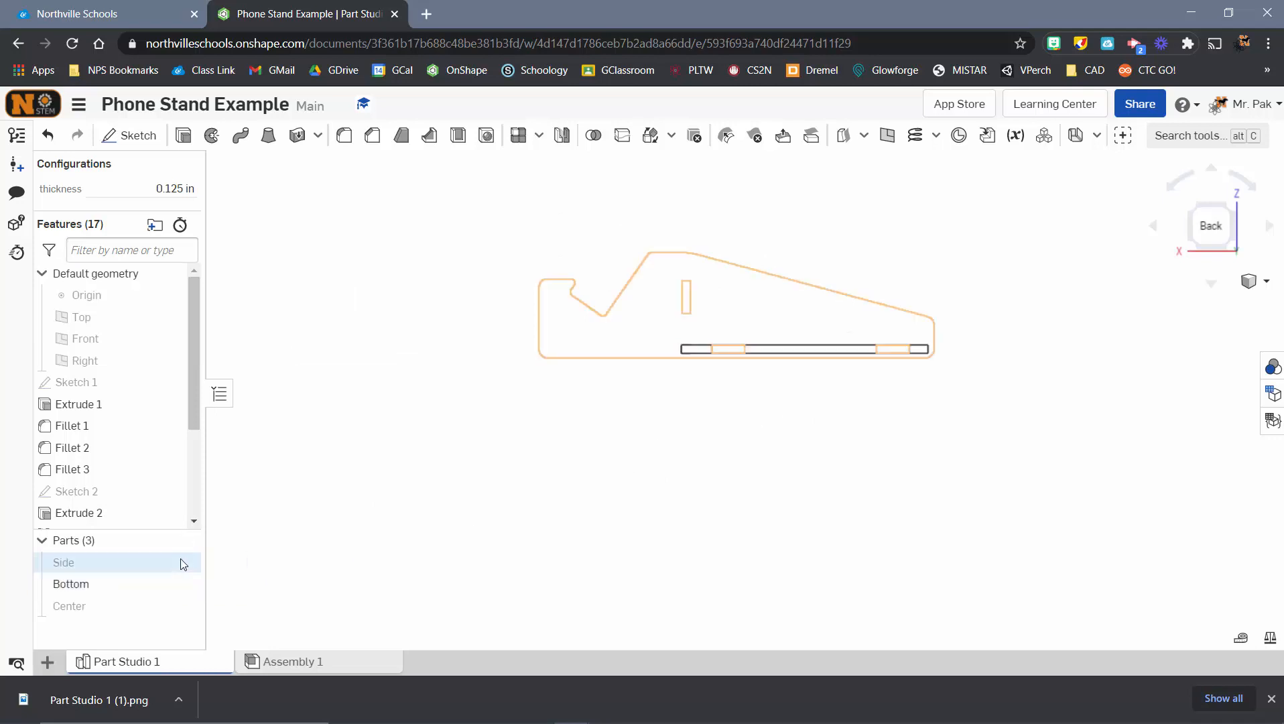
{"action": "left_click", "coordinate": [1230, 213]}
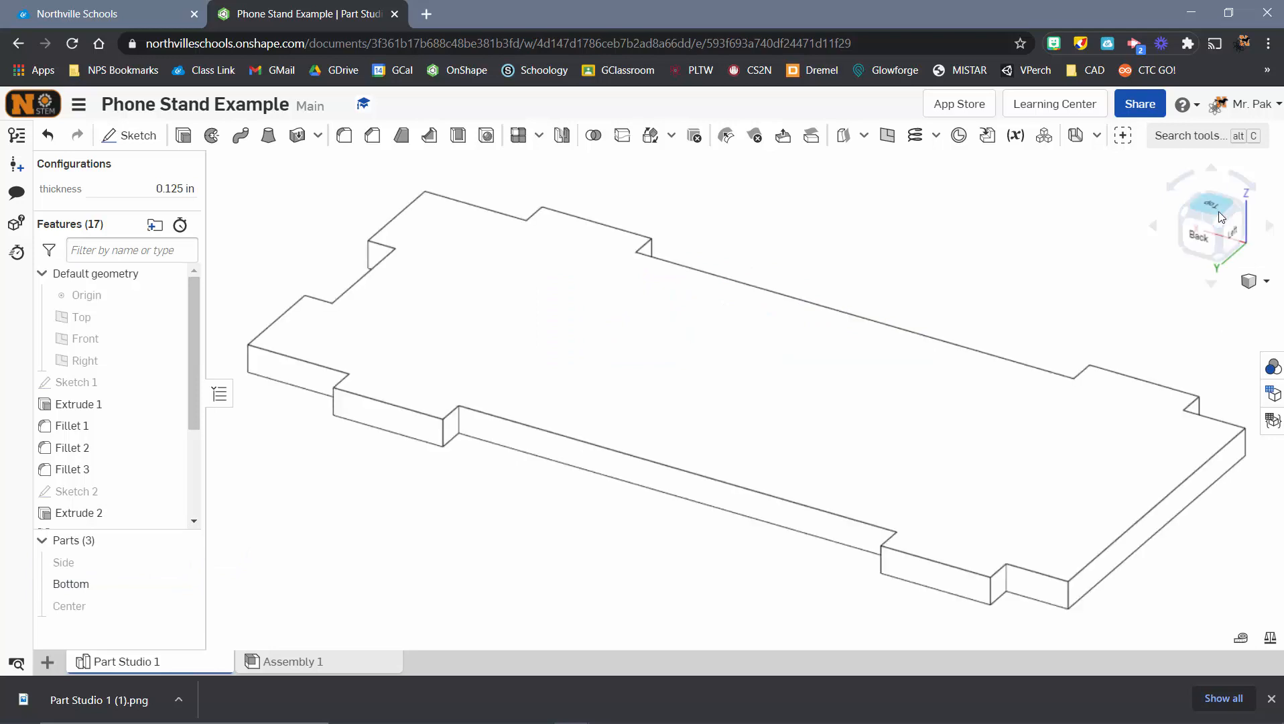
{"action": "left_click", "coordinate": [1203, 206]}
{"action": "scroll", "coordinate": [938, 361], "scroll_direction": "down", "scroll_amount": 4}
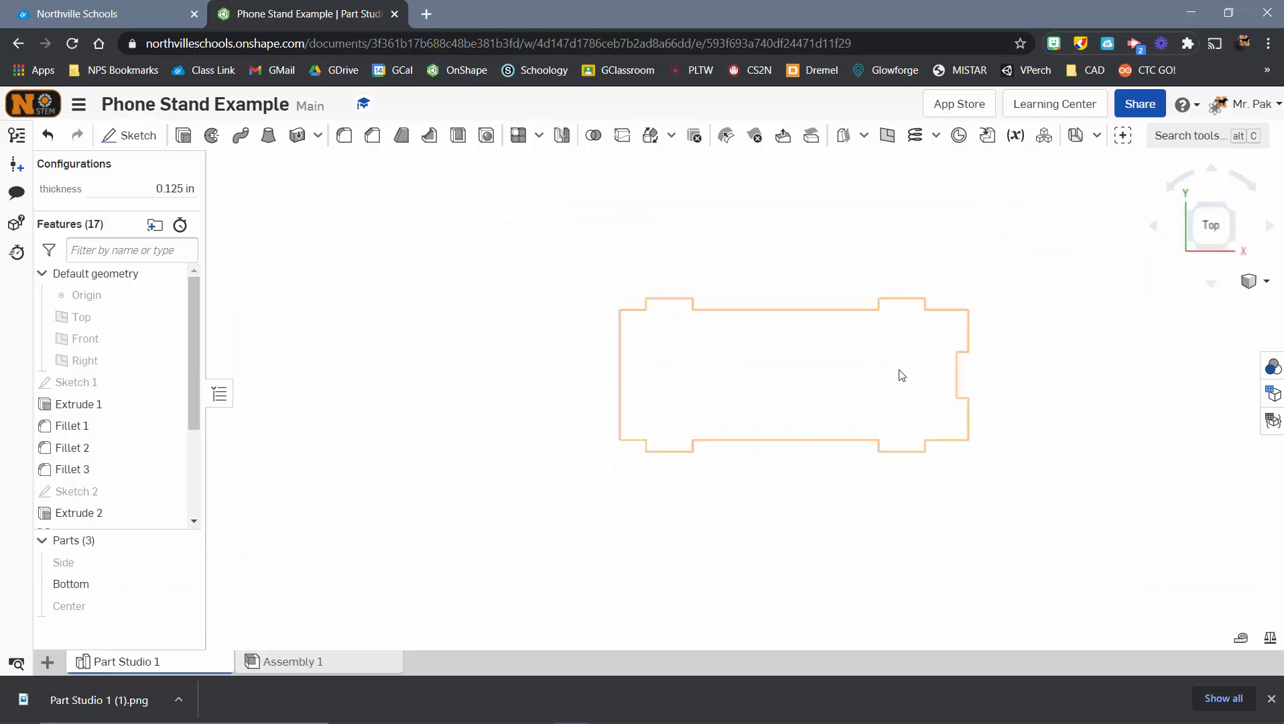
- Place the Bottom outline in the upper half of a Letter landscape print page and download it as an image
{"action": "left_click", "coordinate": [78, 104]}
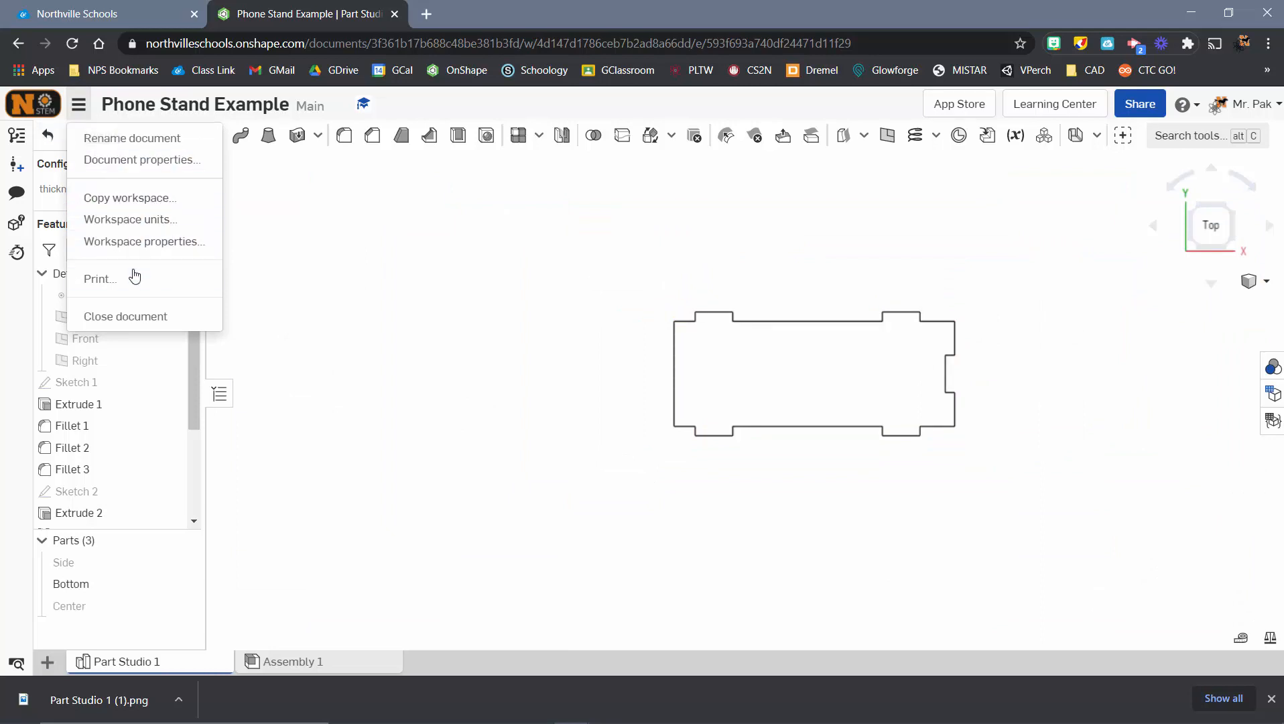
{"action": "left_click", "coordinate": [155, 277]}
{"action": "left_click_drag", "start_coordinate": [840, 360], "coordinate": [764, 315]}
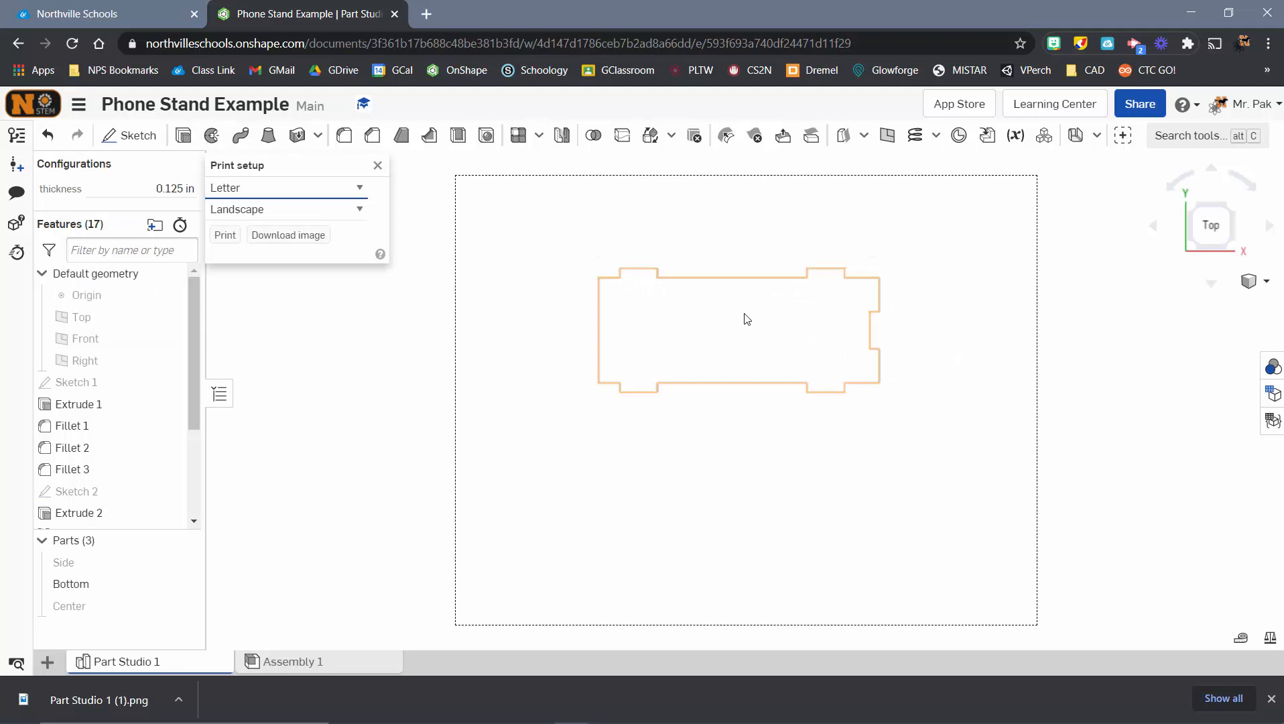
{"action": "left_click", "coordinate": [305, 235]}
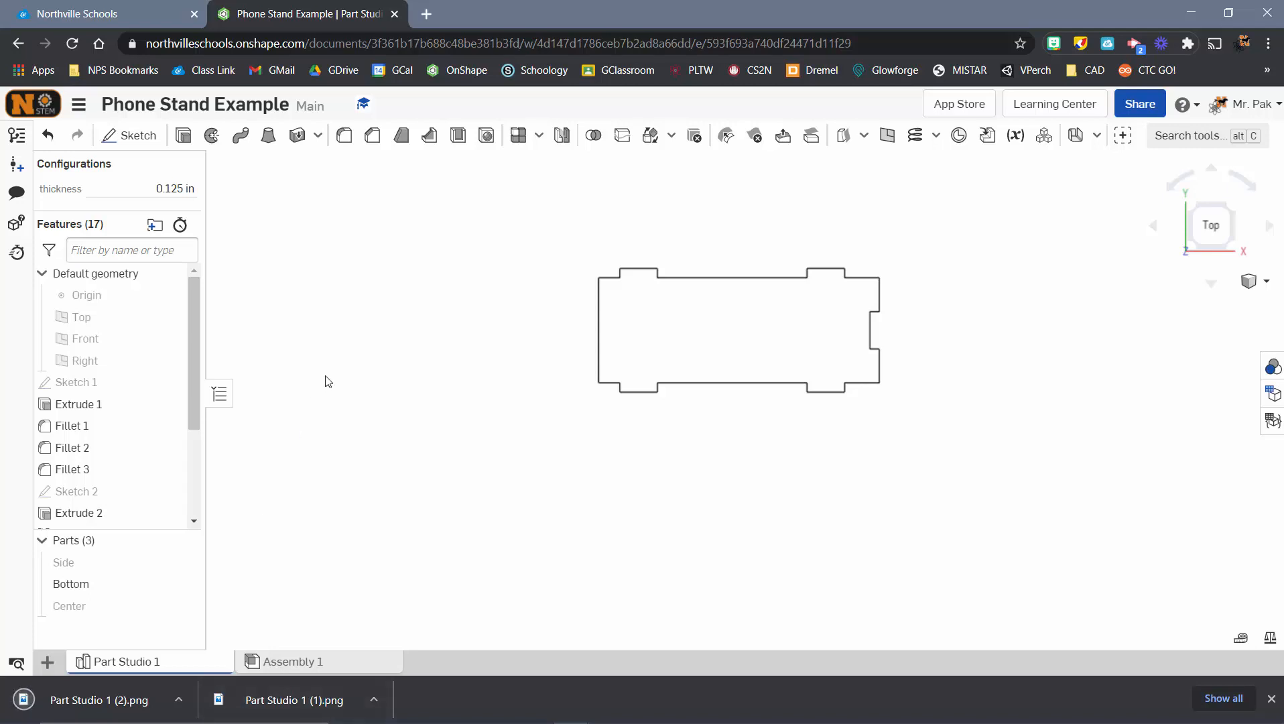
- Hide the Bottom part, show Center, and orient the model to the Left view
{"action": "left_click", "coordinate": [181, 584]}
{"action": "left_click", "coordinate": [182, 605]}
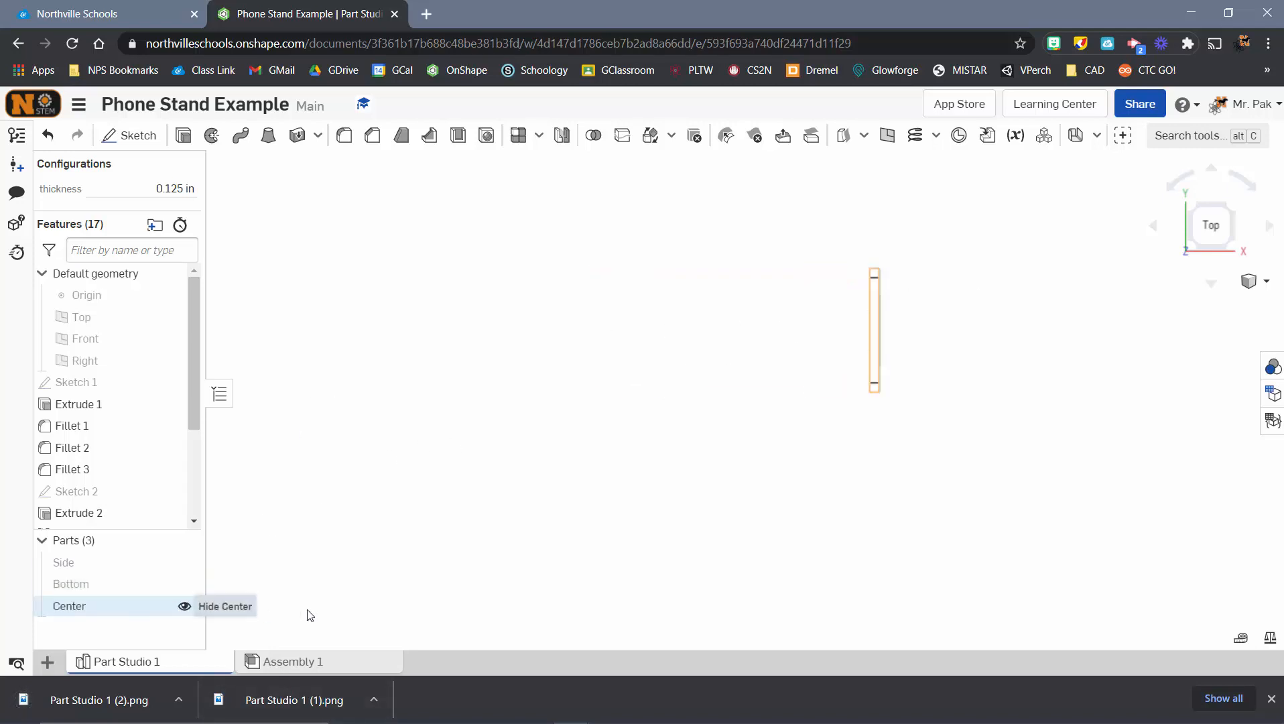
{"action": "left_click", "coordinate": [1197, 215]}
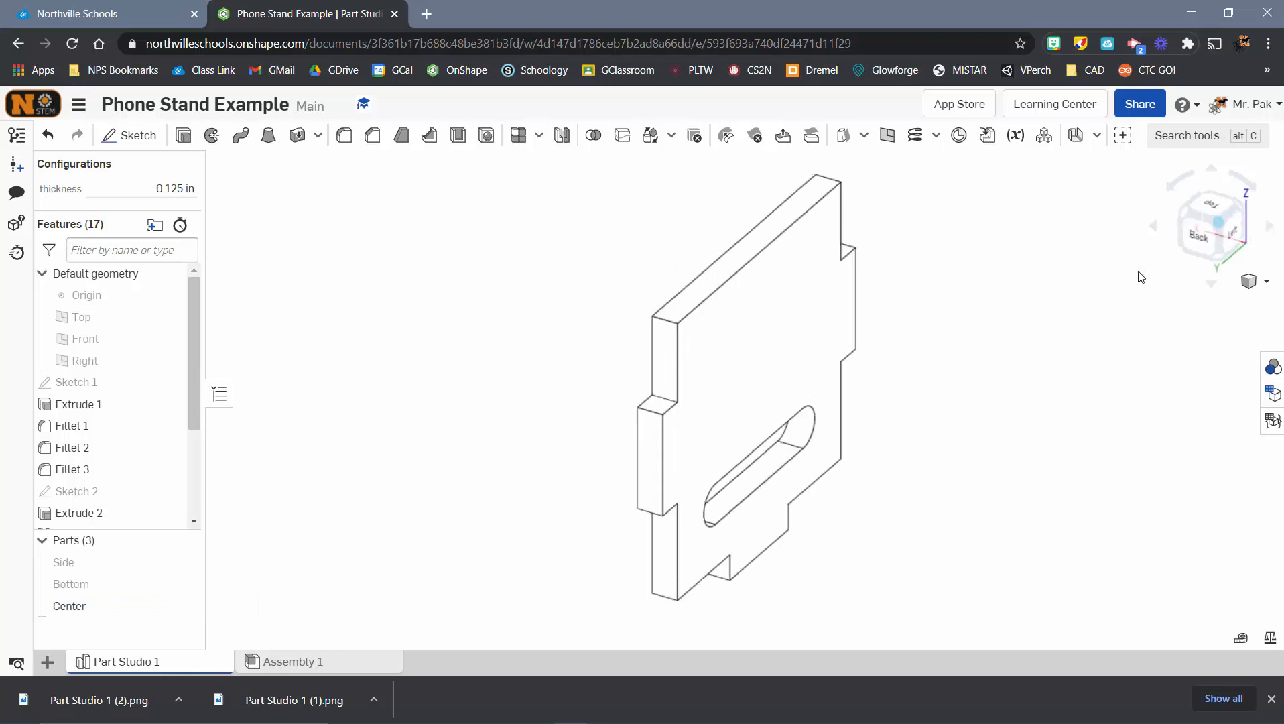
{"action": "left_click", "coordinate": [1240, 241]}
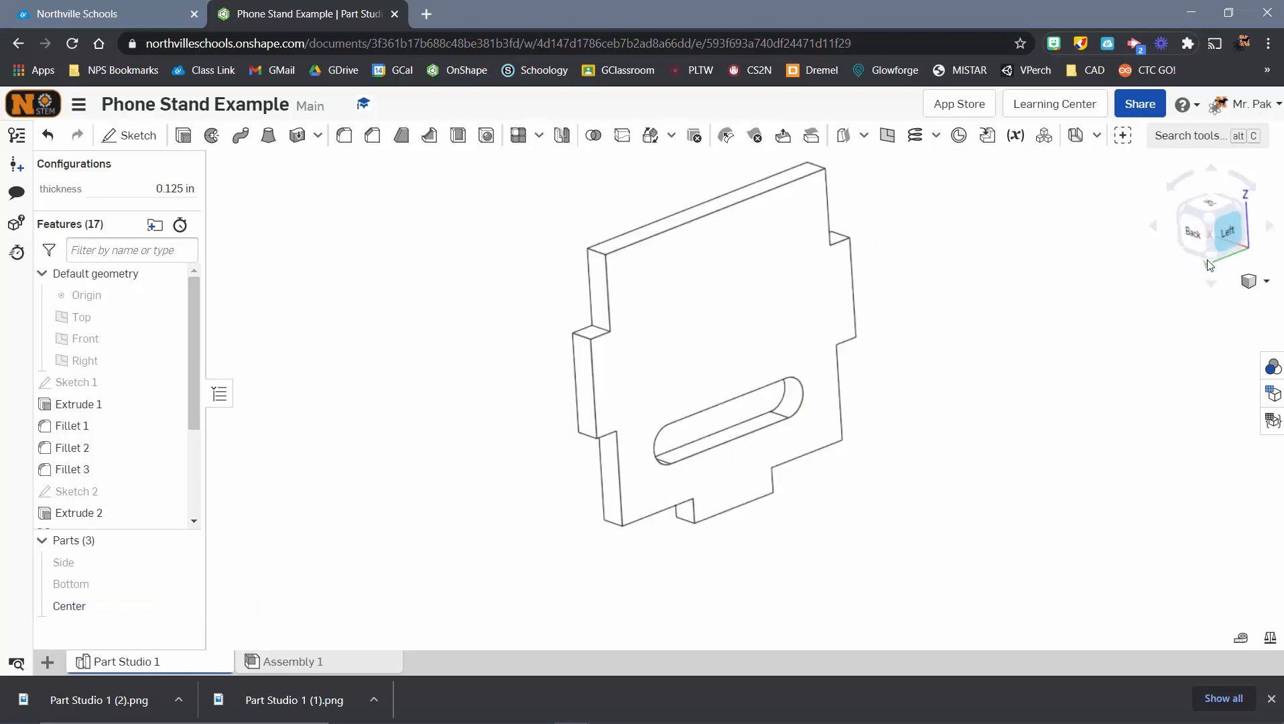
- Place the Center outline within a Letter landscape print page and download it as an image
{"action": "scroll", "coordinate": [960, 396], "scroll_direction": "down", "scroll_amount": 1}
{"action": "left_click_drag", "start_coordinate": [960, 396], "coordinate": [831, 382]}
{"action": "left_click", "coordinate": [78, 106]}
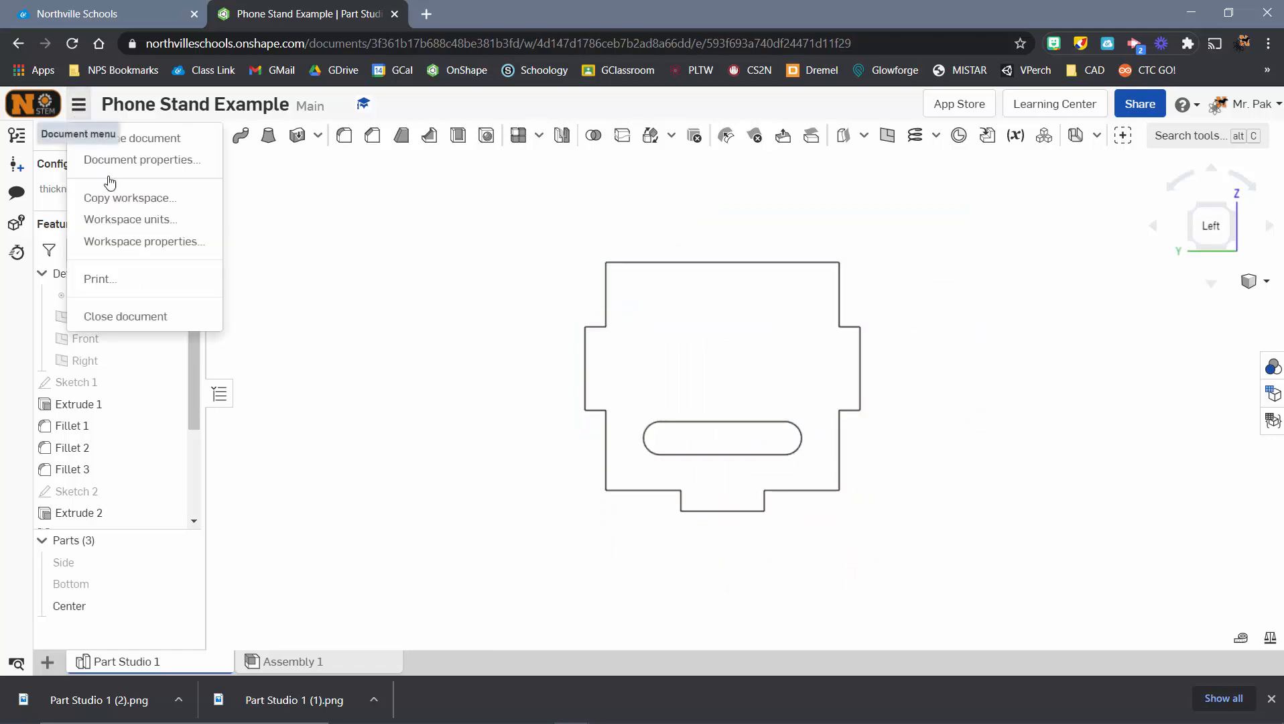
{"action": "left_click", "coordinate": [125, 282]}
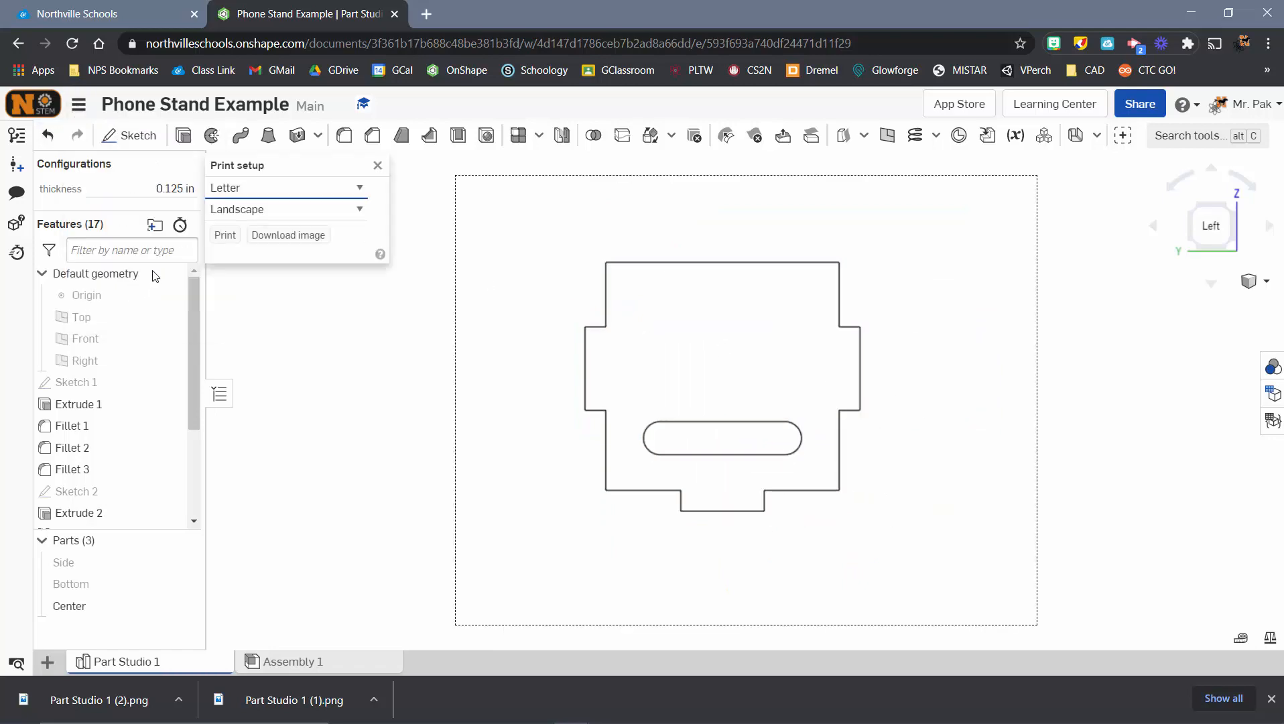
{"action": "left_click", "coordinate": [283, 238]}
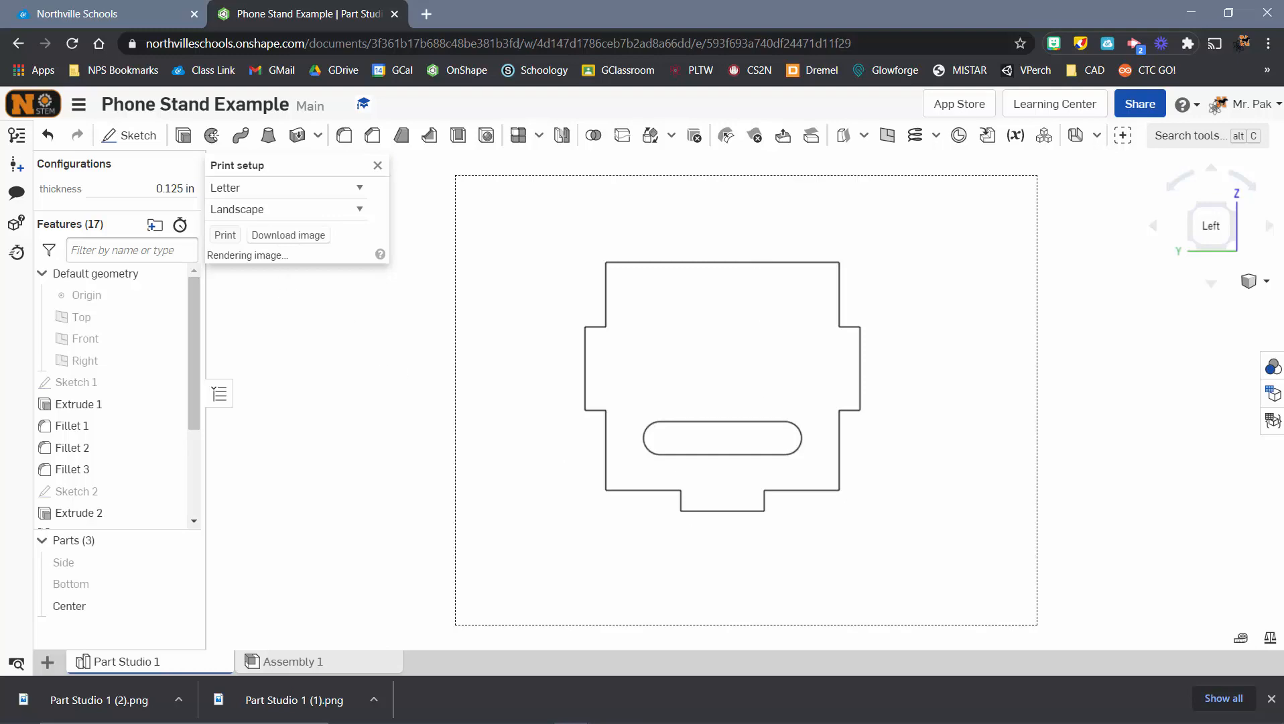
- Open the Schoology course page and search the web for inkscape in a separate browser tab
{"action": "left_click_drag", "start_coordinate": [1279, 60], "coordinate": [572, 18]}
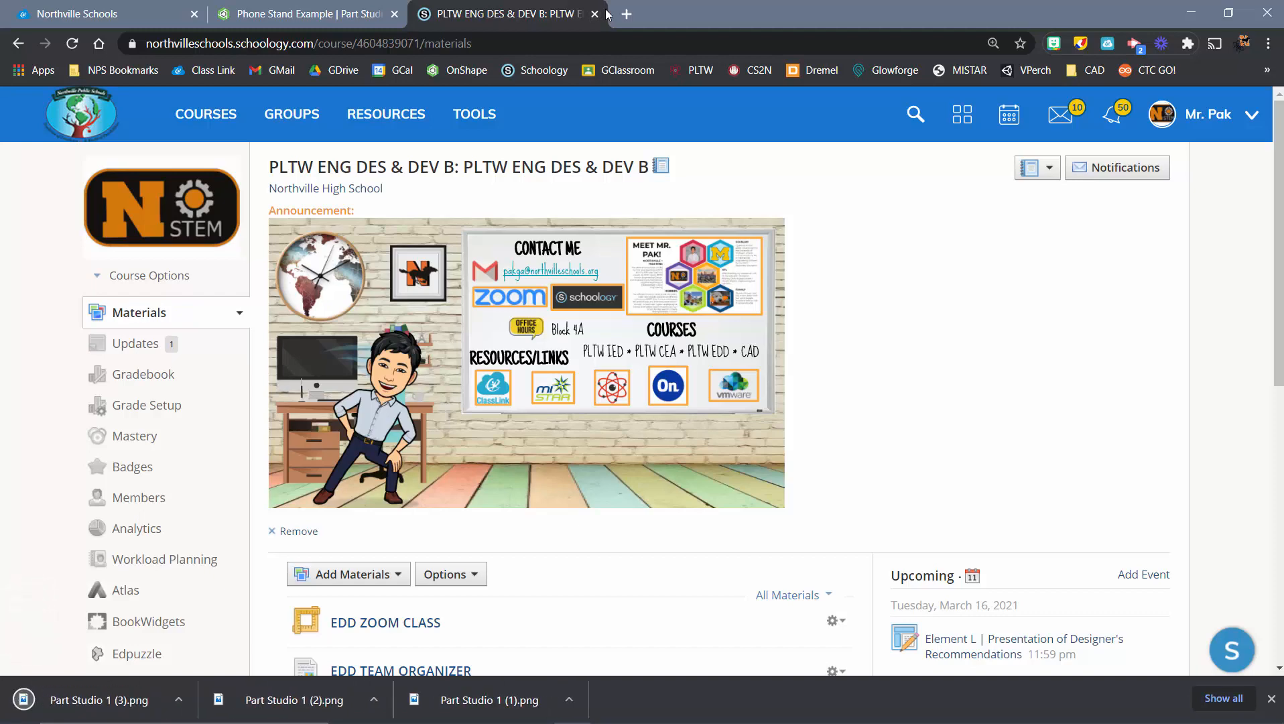
{"action": "left_click", "coordinate": [627, 11]}
{"action": "type", "text": "inkscape"}
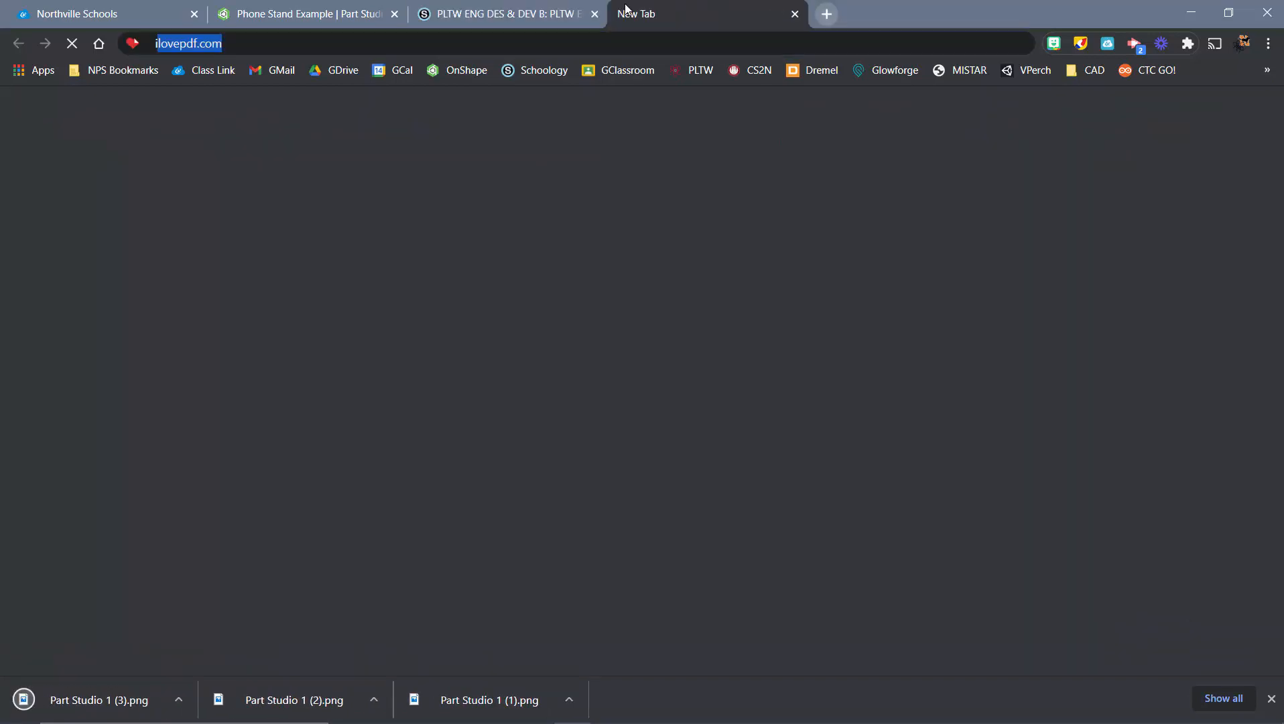
{"action": "key", "text": "Return"}
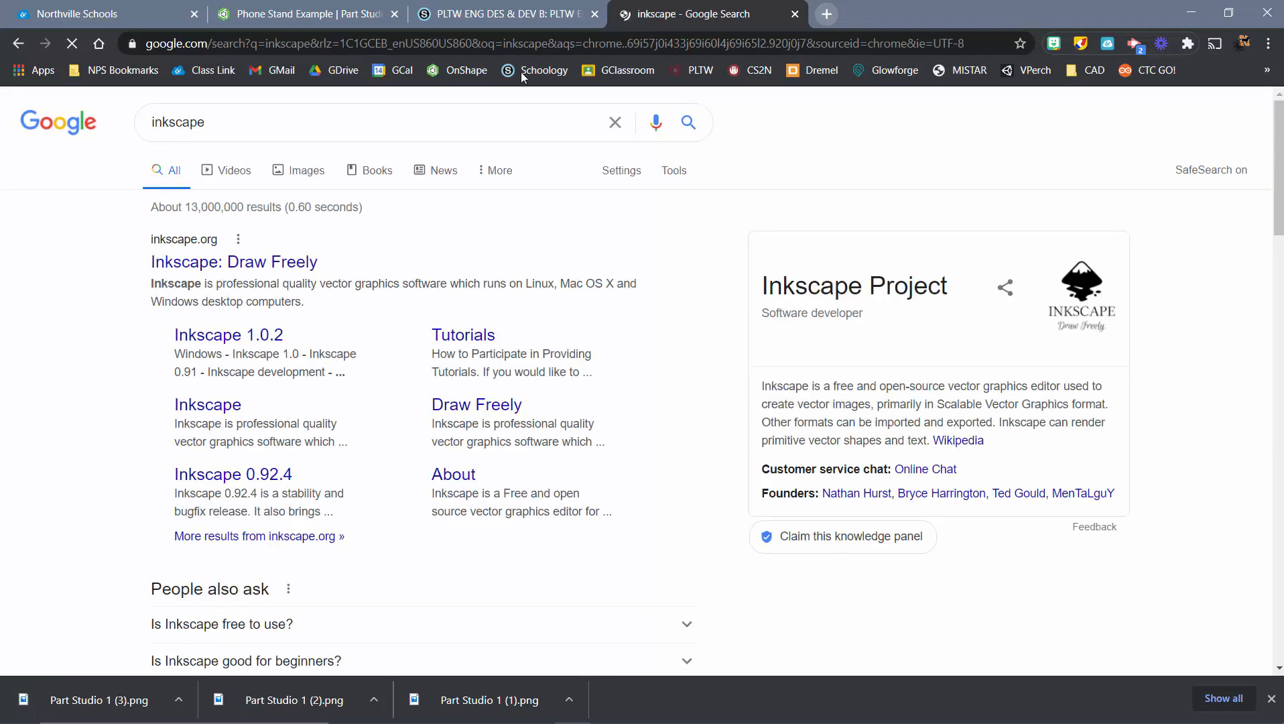
{"action": "left_click", "coordinate": [295, 267]}
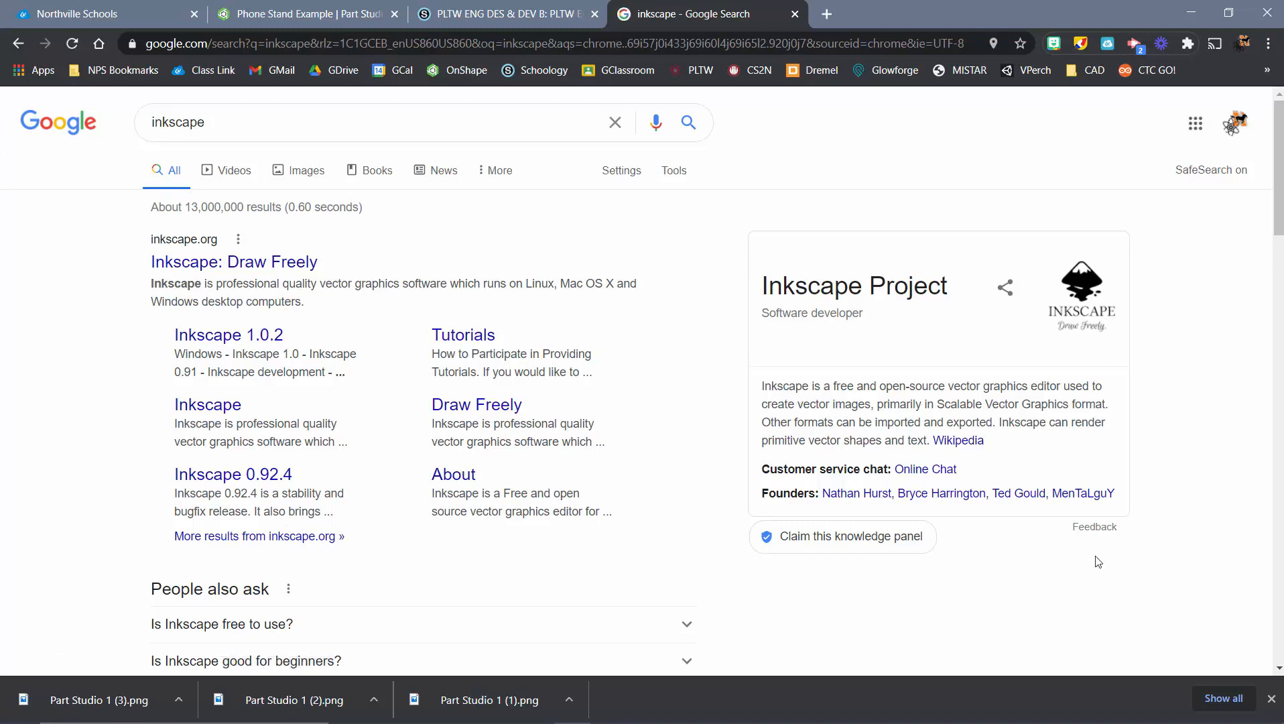
- Open VMware Horizon HTML Access from the Schoology course page and launch the CTE-VDI-Pool desktop
{"action": "left_click", "coordinate": [504, 16]}
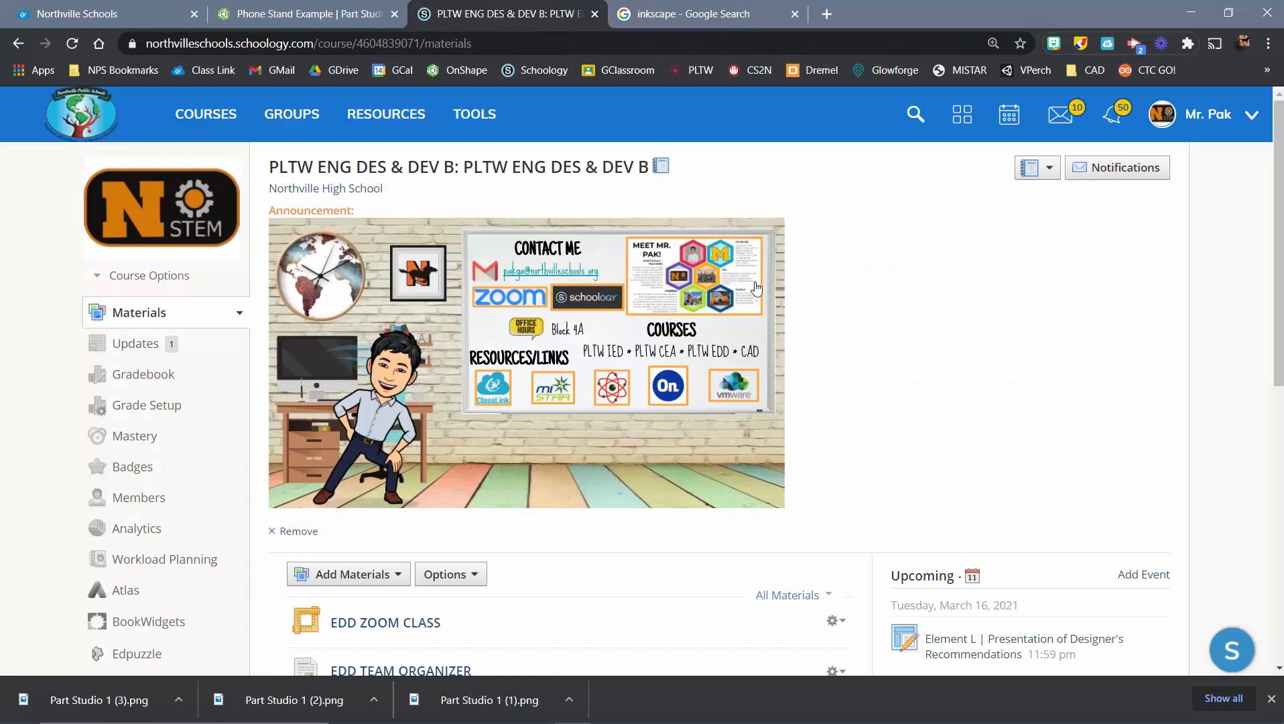
{"action": "left_click", "coordinate": [743, 393]}
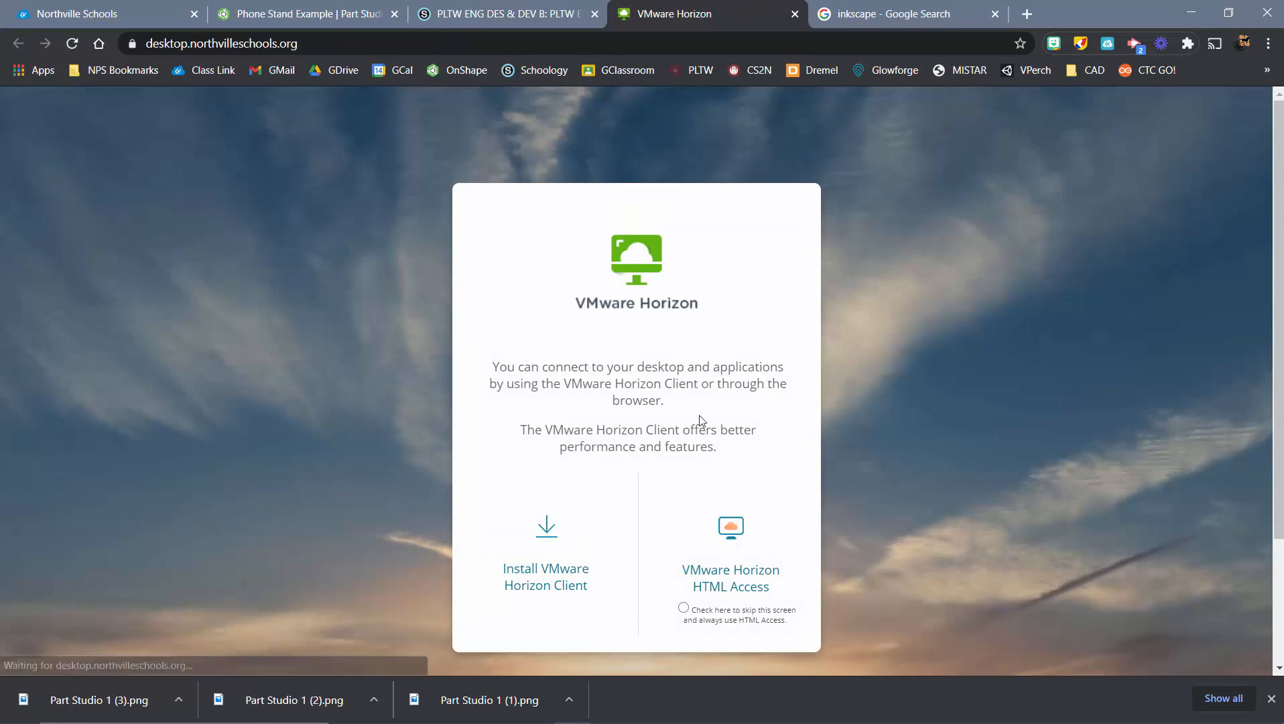
{"action": "left_click", "coordinate": [722, 544]}
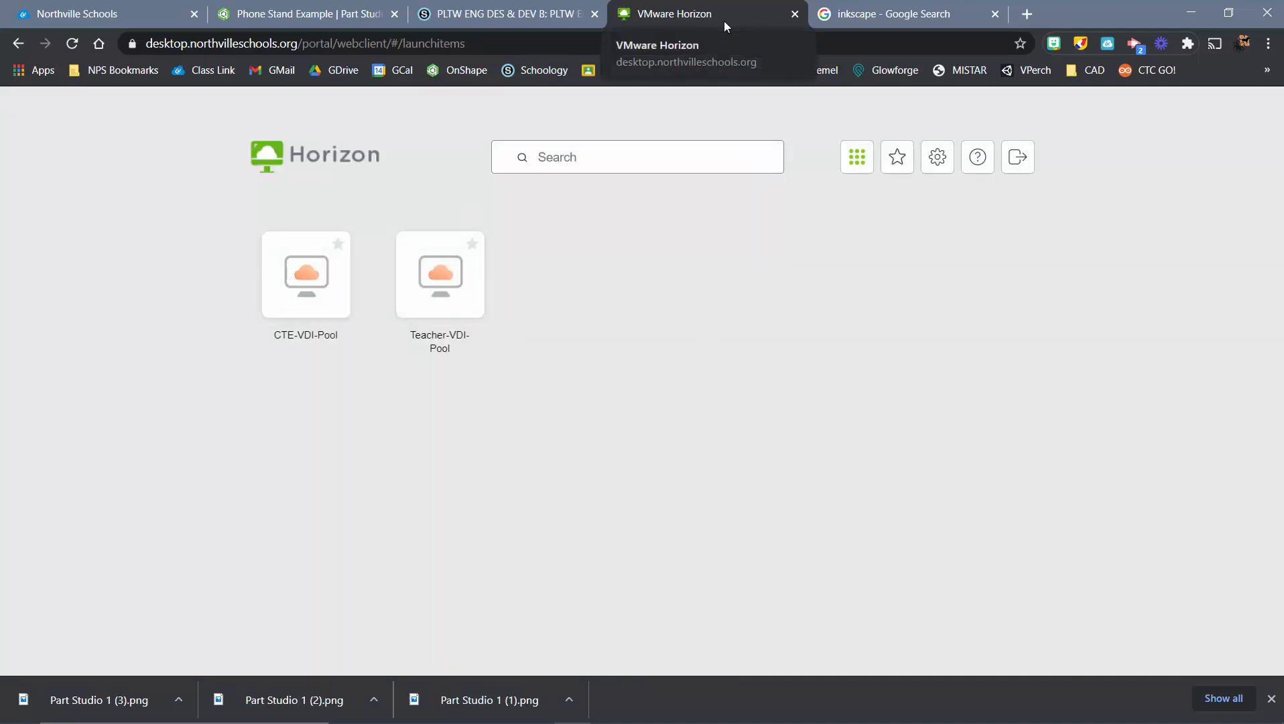
{"action": "left_click", "coordinate": [520, 14]}
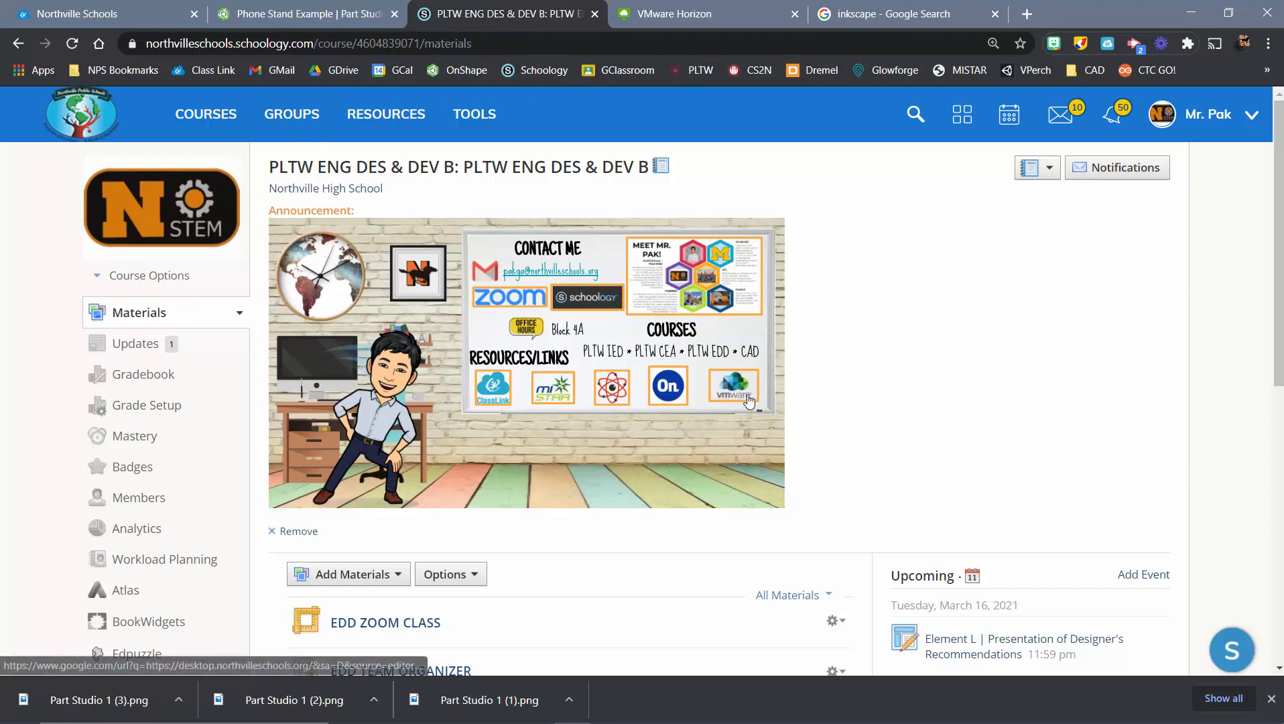
{"action": "left_click", "coordinate": [714, 21]}
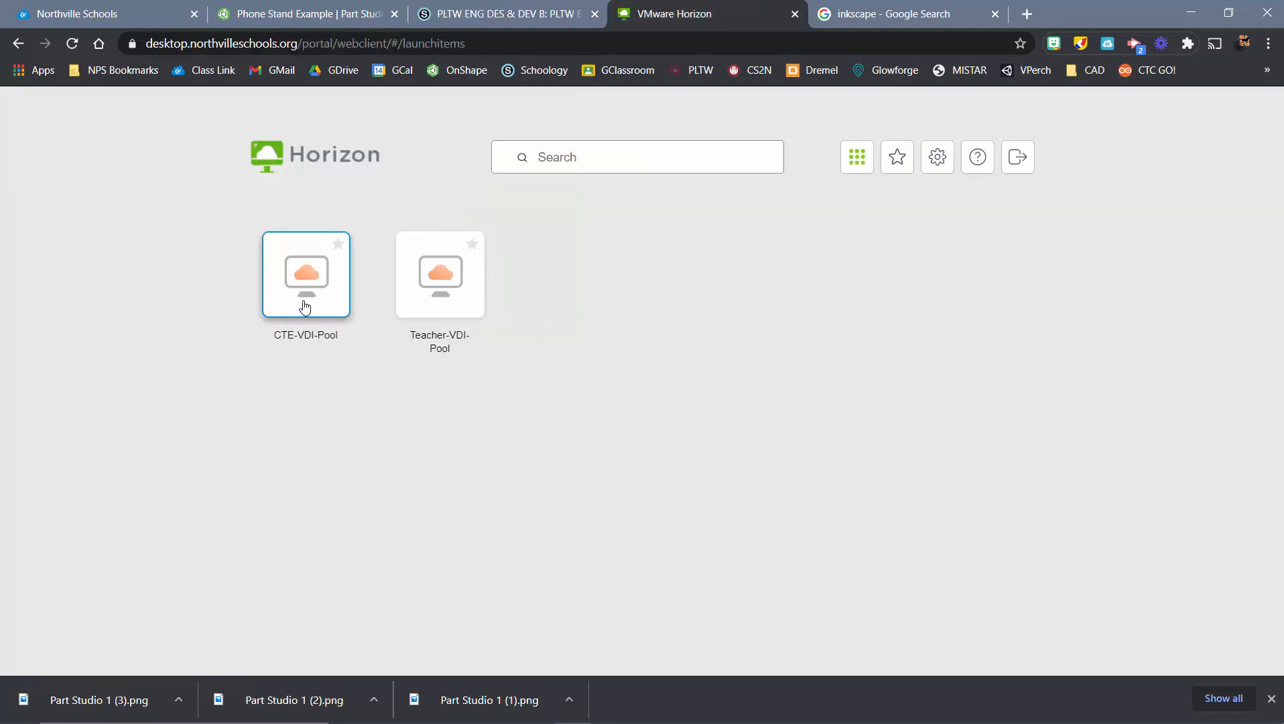
{"action": "left_click", "coordinate": [329, 292]}
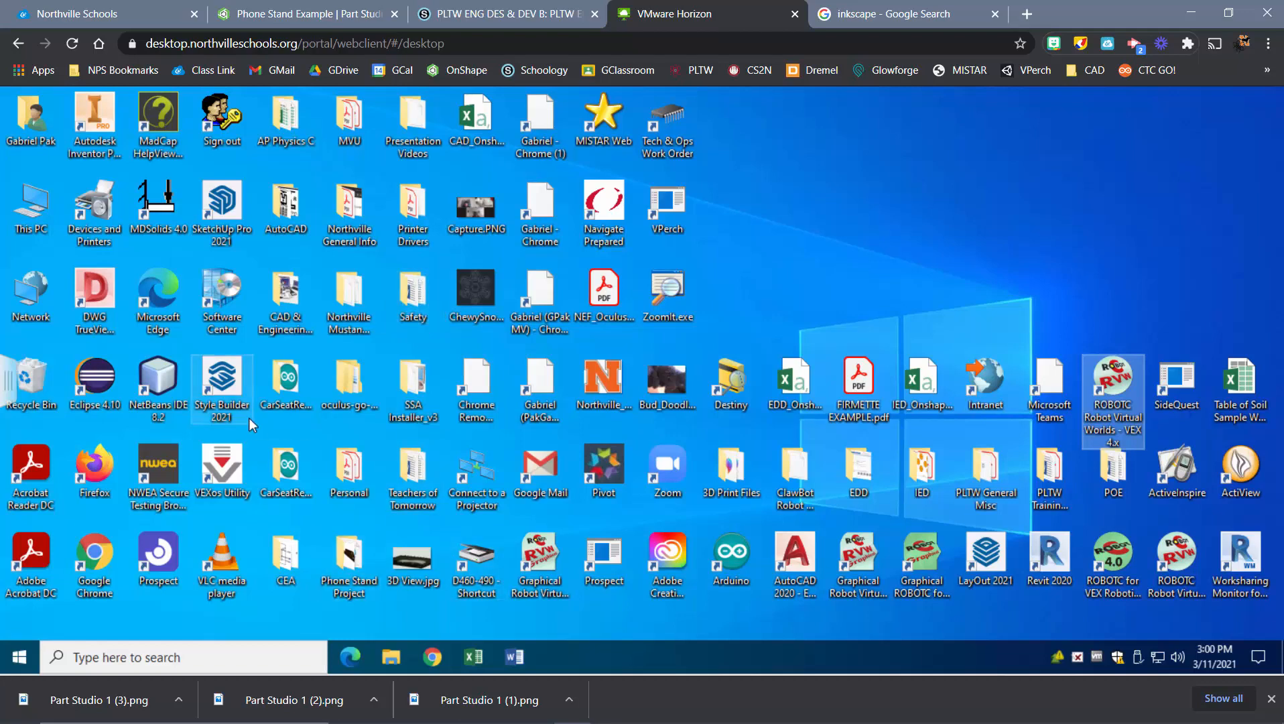
- Search the virtual desktop for inkscape and dismiss the search
{"action": "left_click", "coordinate": [211, 656]}
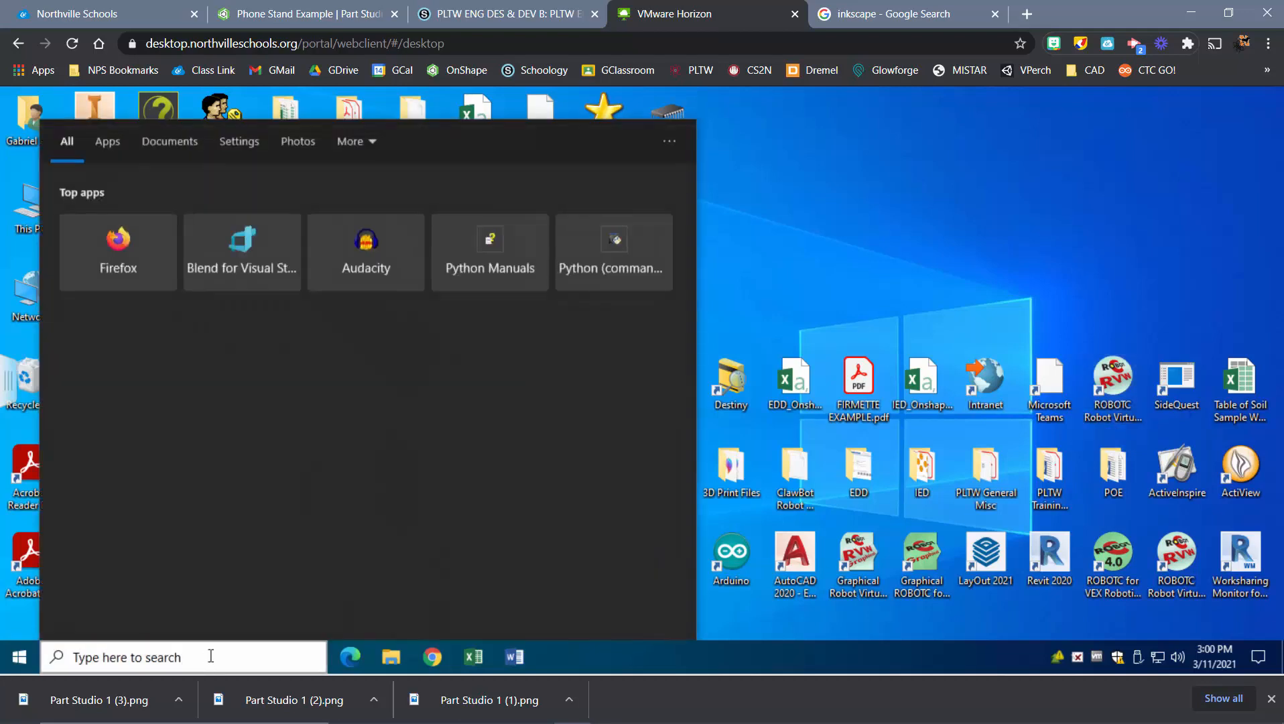
{"action": "type", "text": "inkscape"}
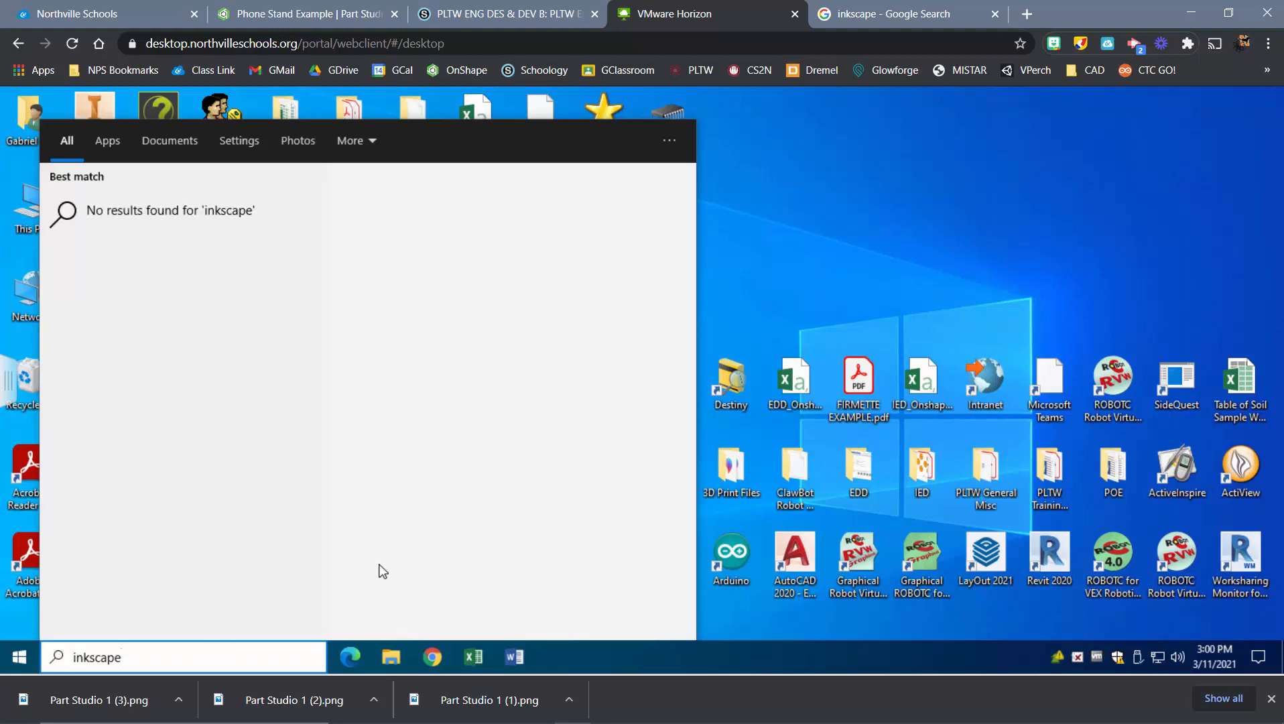
{"action": "left_click", "coordinate": [809, 181]}
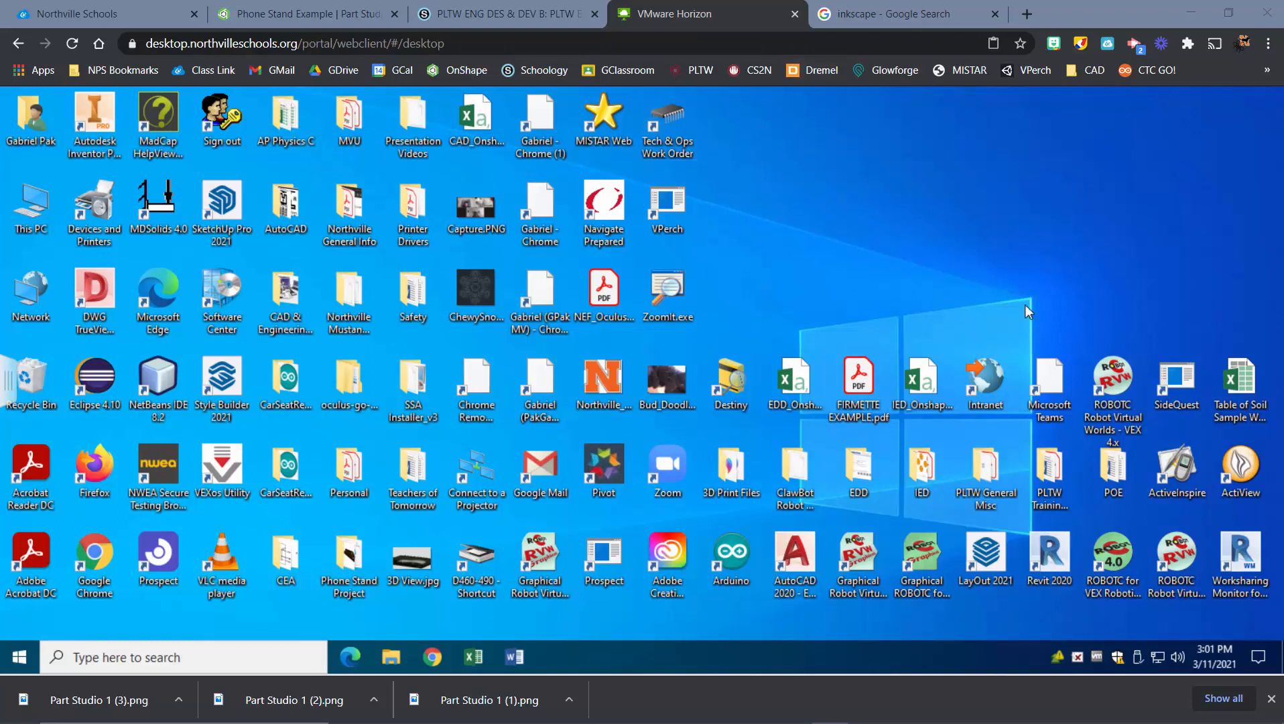
- Switch from the browser to Inkscape on the local computer
{"action": "left_click", "coordinate": [1187, 11]}
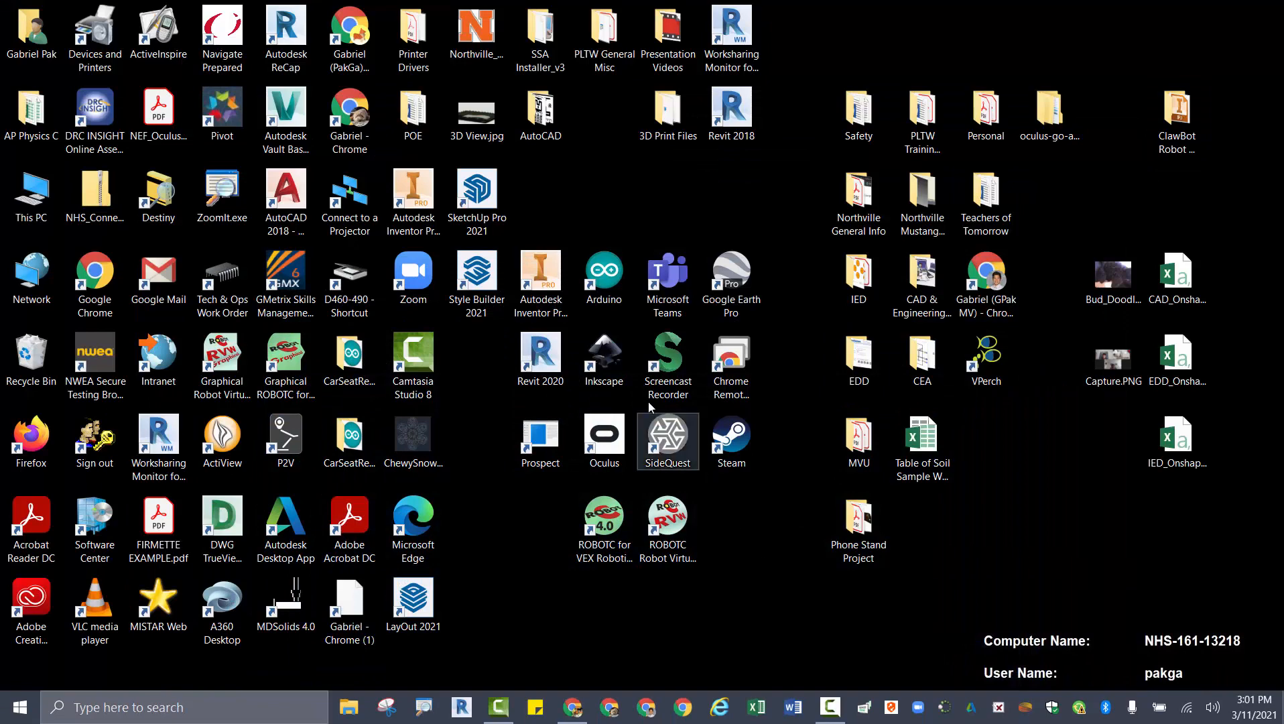
{"action": "double_click", "coordinate": [624, 375]}
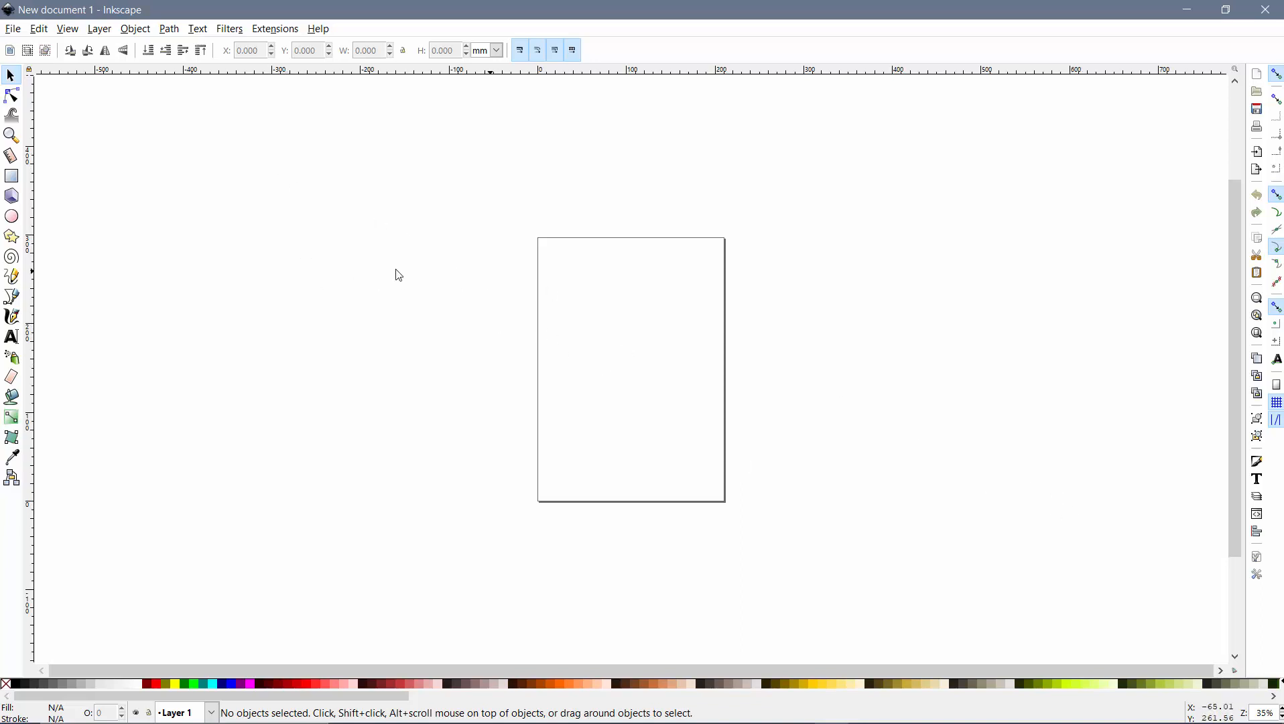
- Import Part Studio 1 (1).png from Downloads as an embedded image with DPI from file and automatic rendering, and clear the selection
{"action": "left_click", "coordinate": [18, 31]}
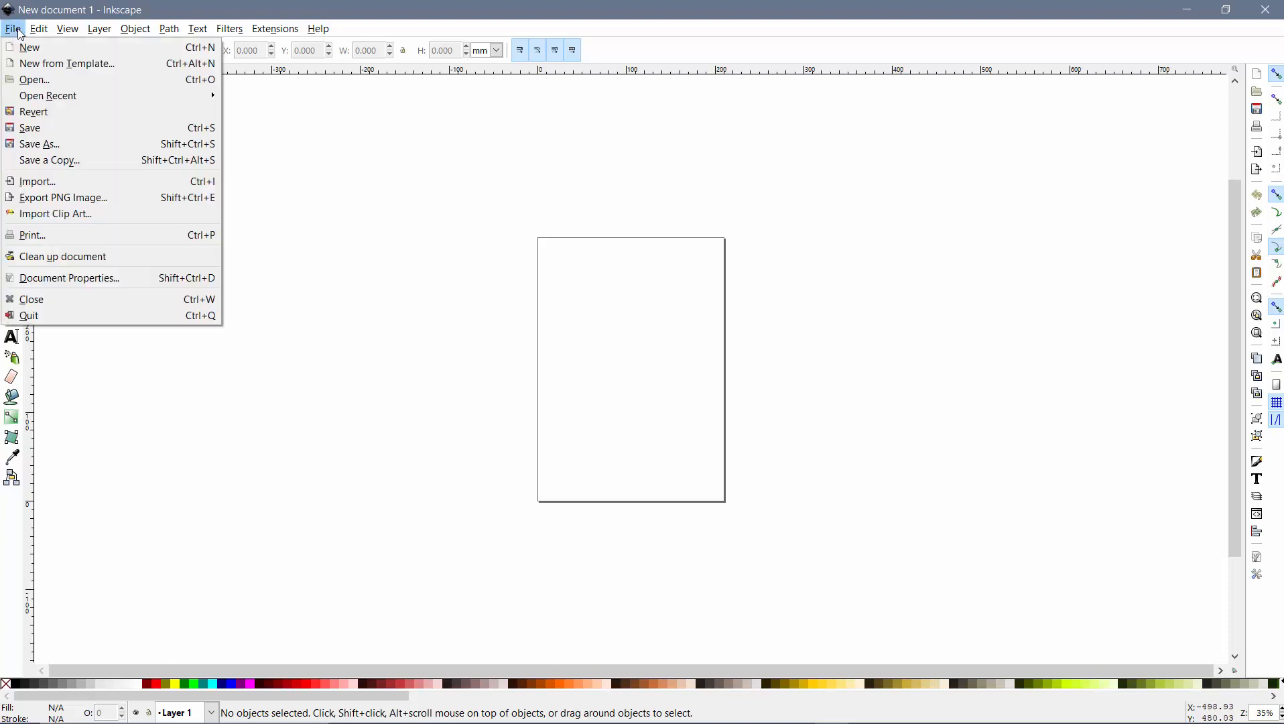
{"action": "left_click", "coordinate": [127, 187]}
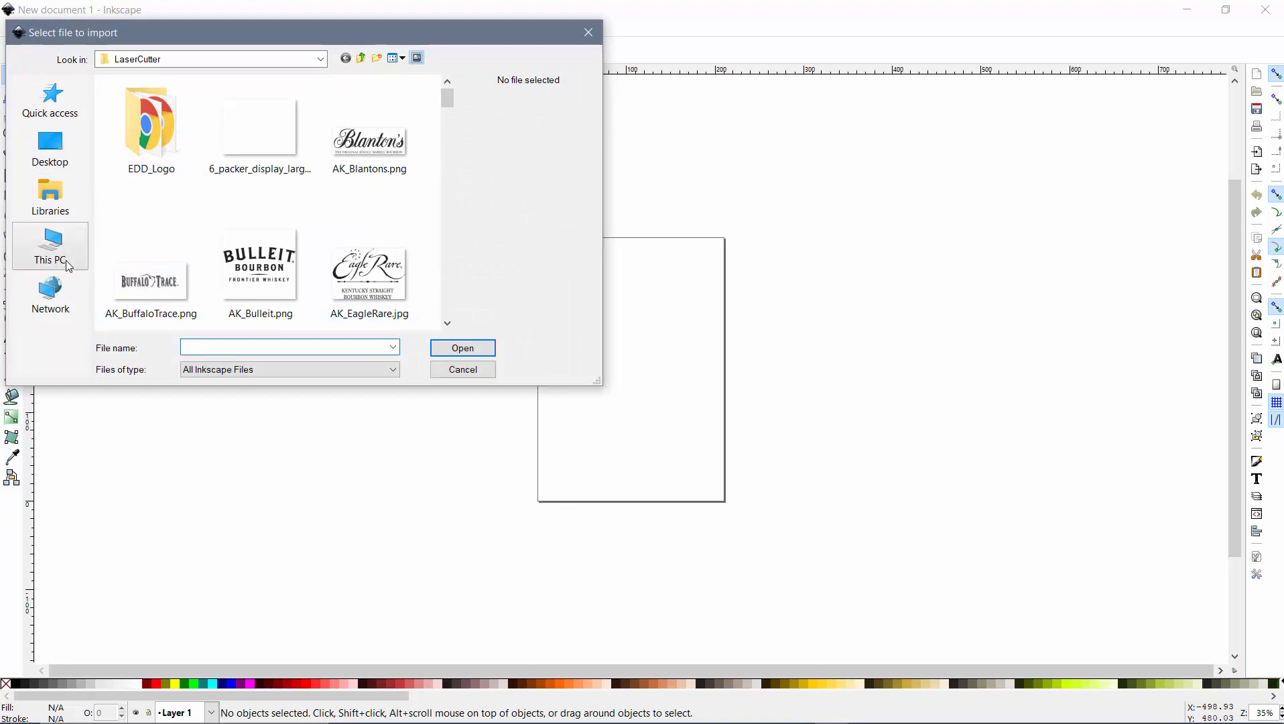
{"action": "left_click", "coordinate": [322, 62]}
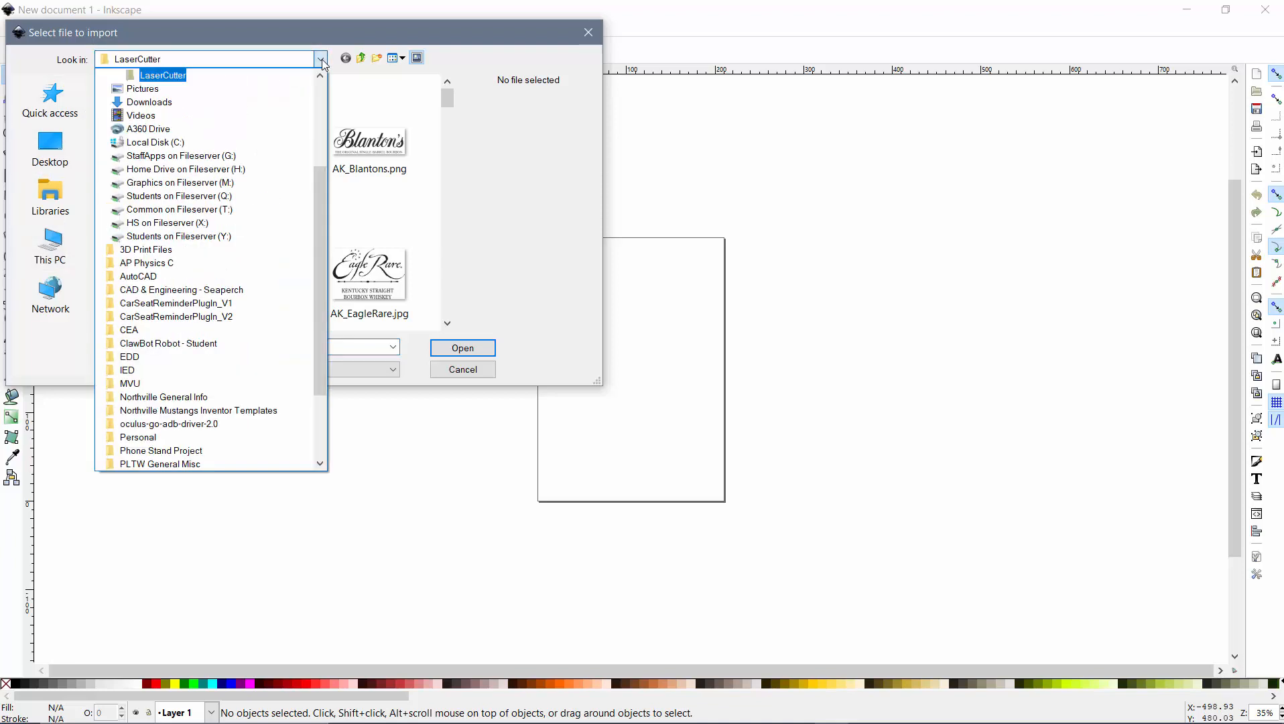
{"action": "left_click", "coordinate": [168, 105]}
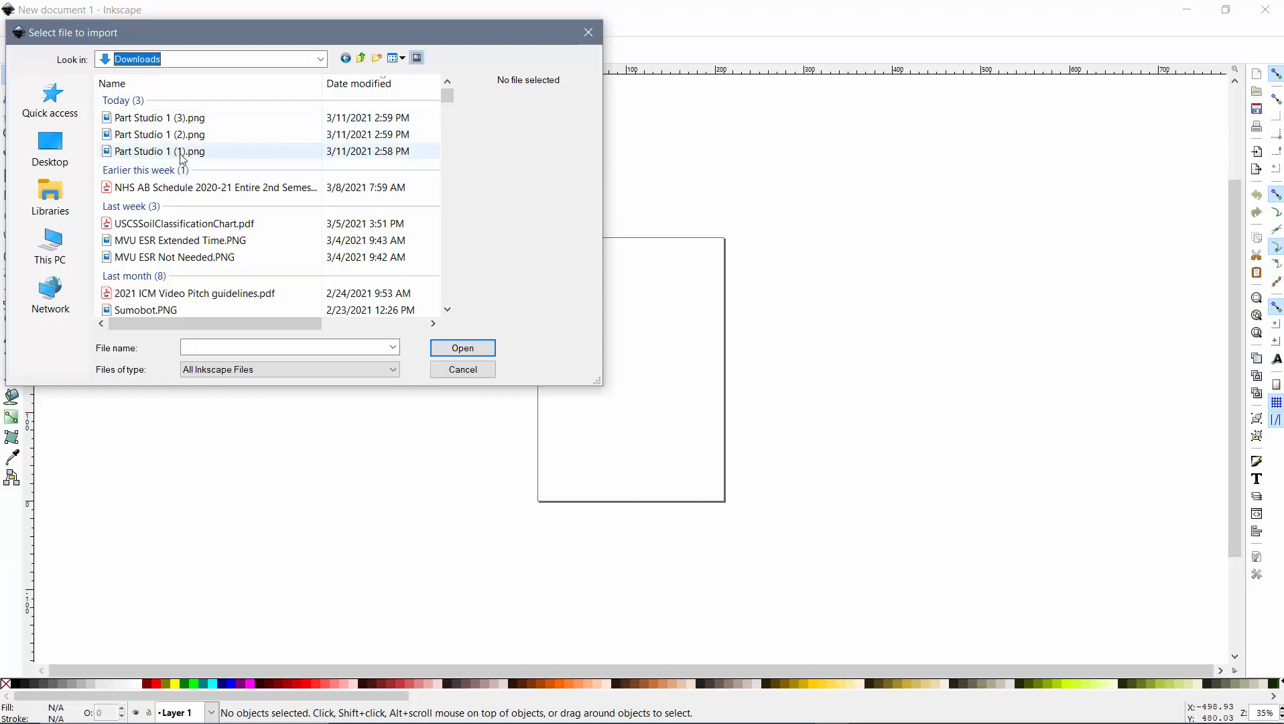
{"action": "left_click", "coordinate": [181, 152]}
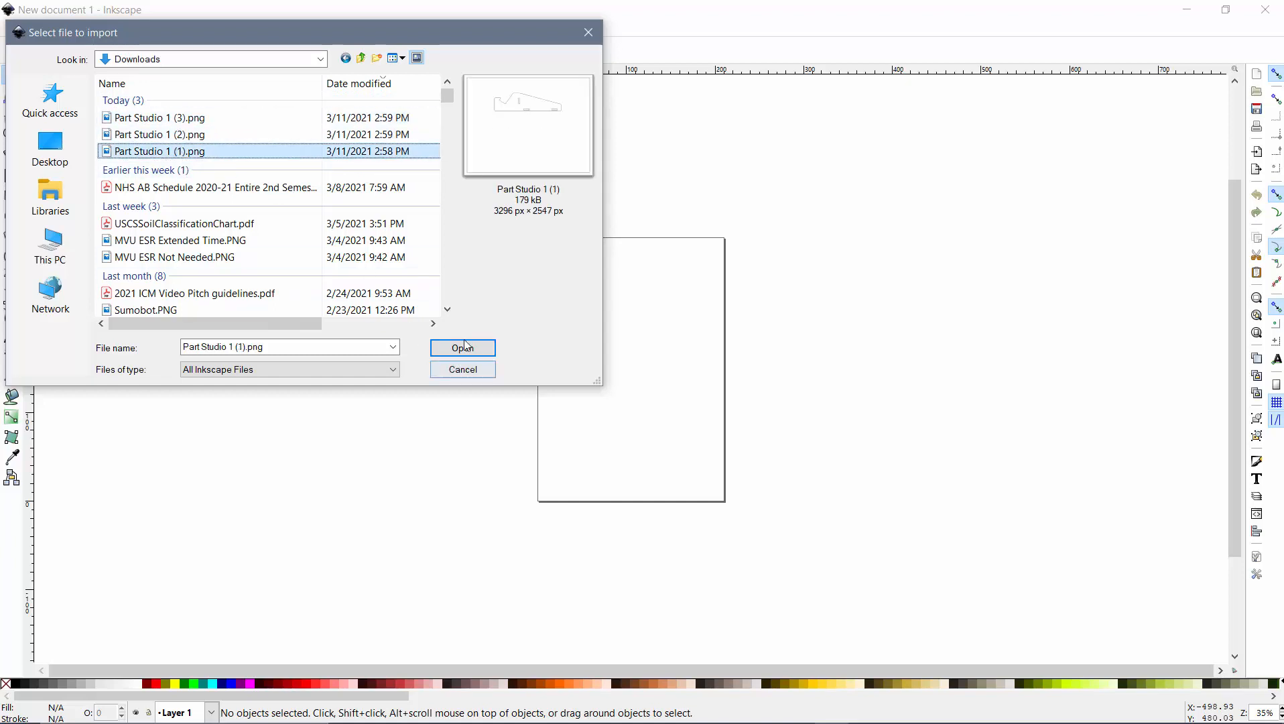
{"action": "left_click", "coordinate": [445, 348]}
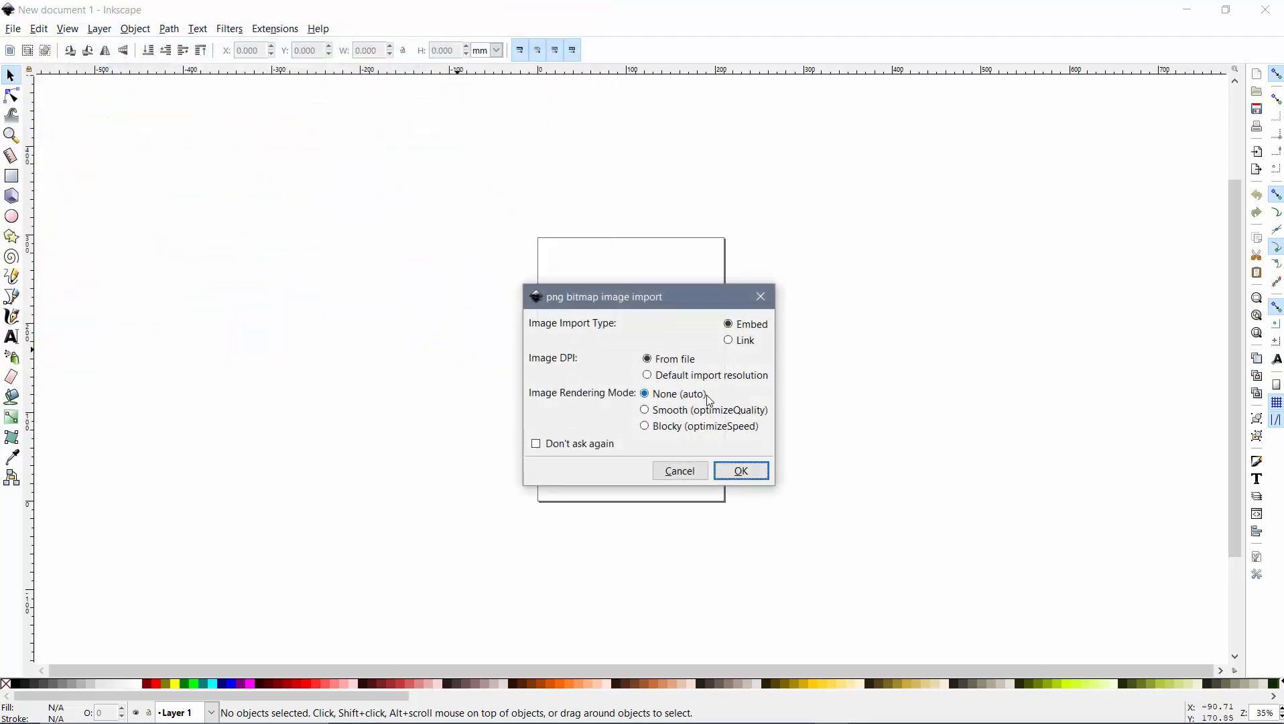
{"action": "left_click", "coordinate": [741, 472]}
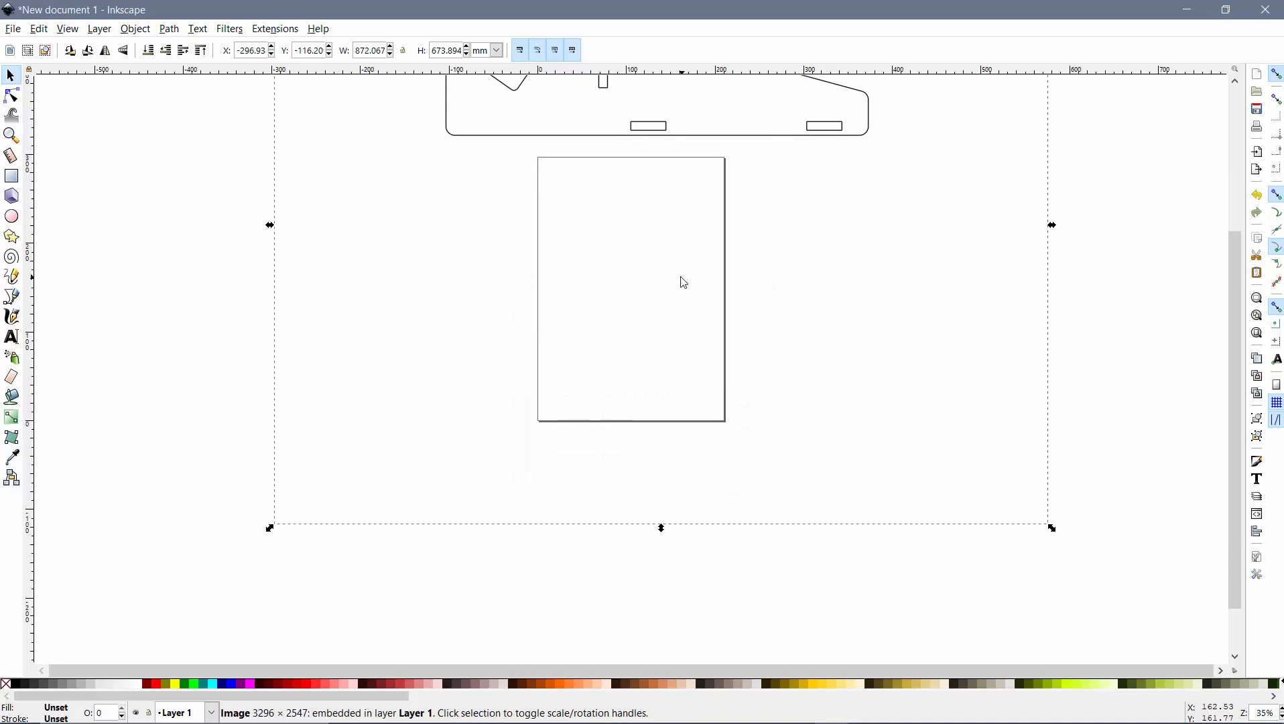
{"action": "scroll", "coordinate": [678, 276], "scroll_direction": "down", "scroll_amount": 5}
{"action": "scroll", "coordinate": [759, 290], "scroll_direction": "up", "scroll_amount": 4}
{"action": "scroll", "coordinate": [768, 290], "scroll_direction": "down", "scroll_amount": 2}
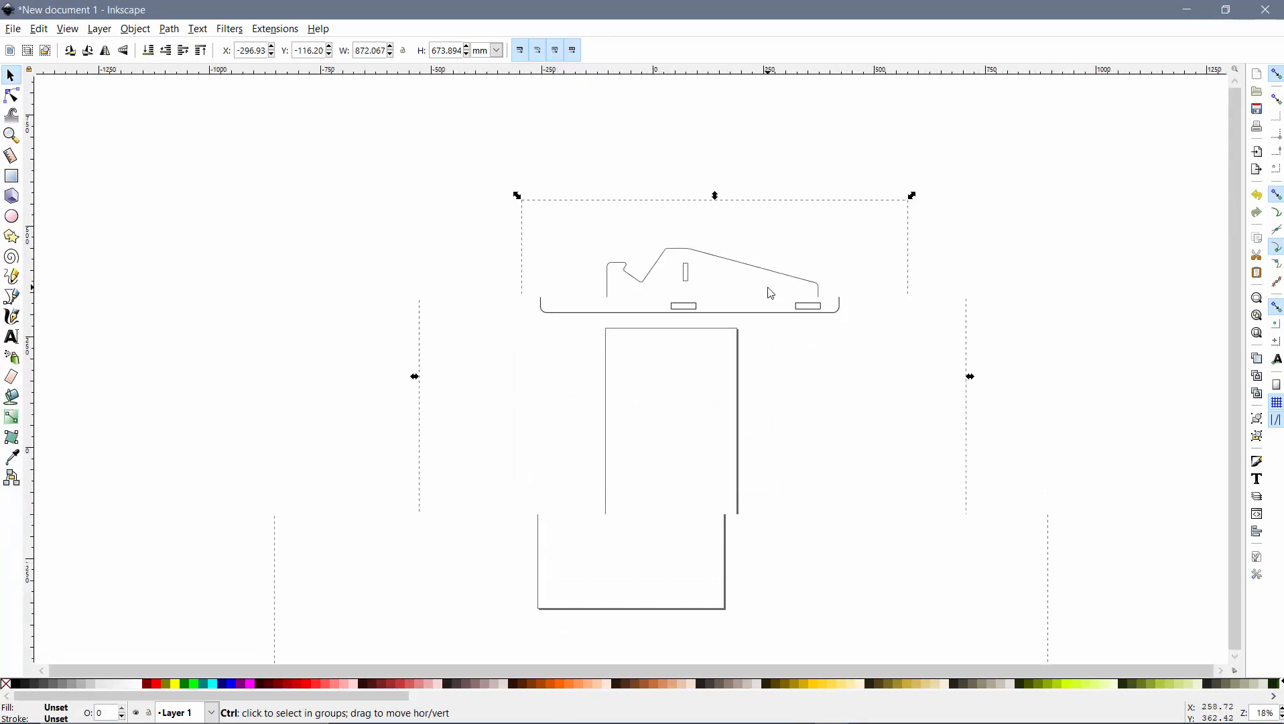
{"action": "key", "text": "Escape"}
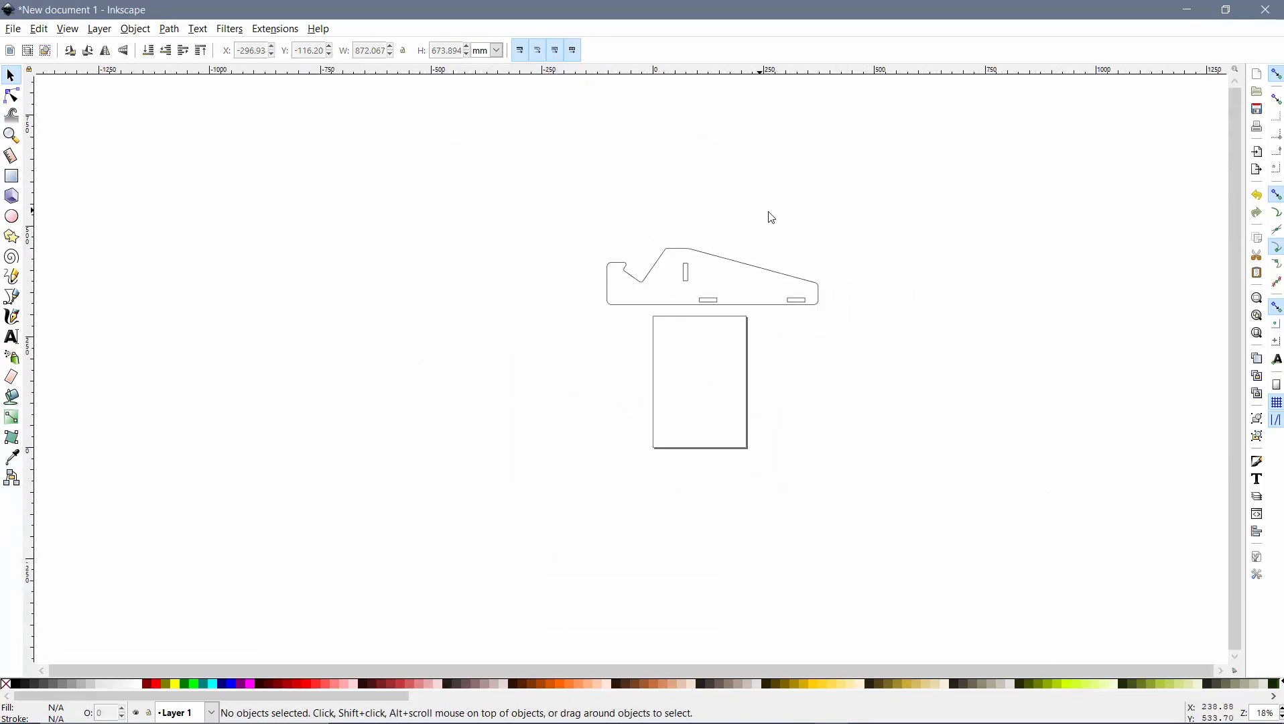
- Import Part Studio 1 (2).png from the Downloads folder into the drawing
{"action": "left_click", "coordinate": [739, 267]}
{"action": "left_click", "coordinate": [353, 186]}
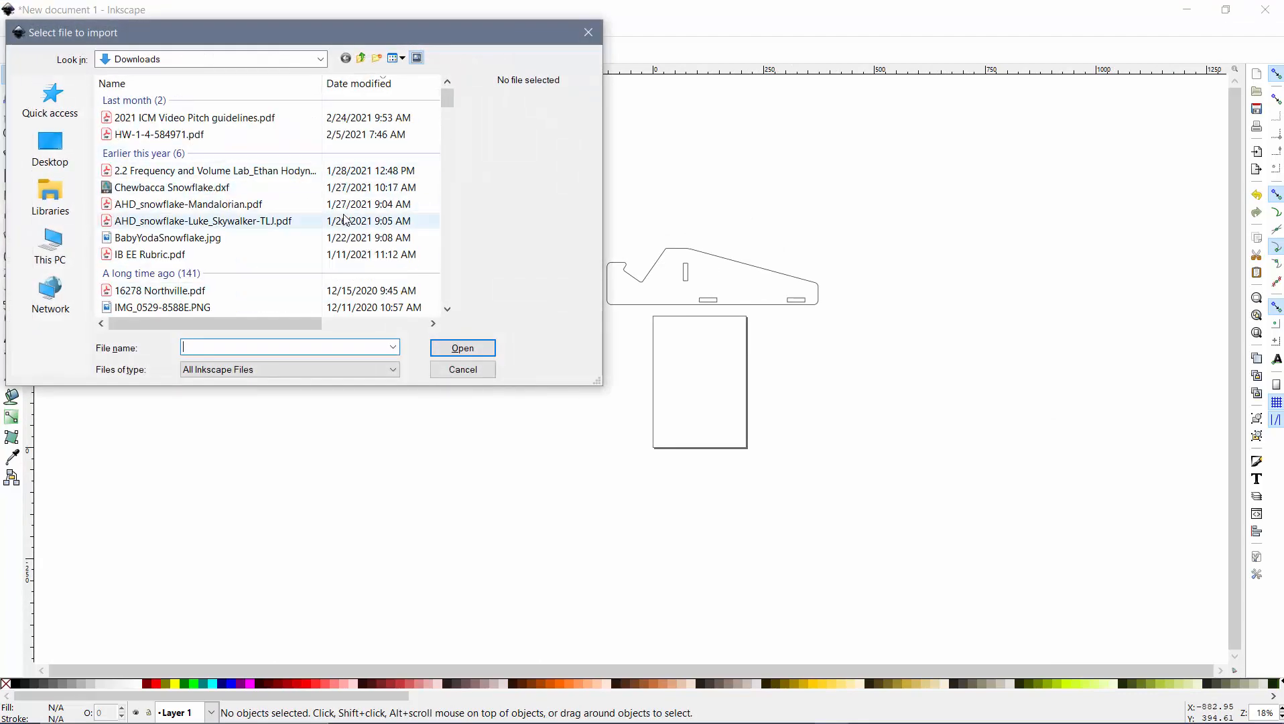
{"action": "double_click", "coordinate": [229, 136]}
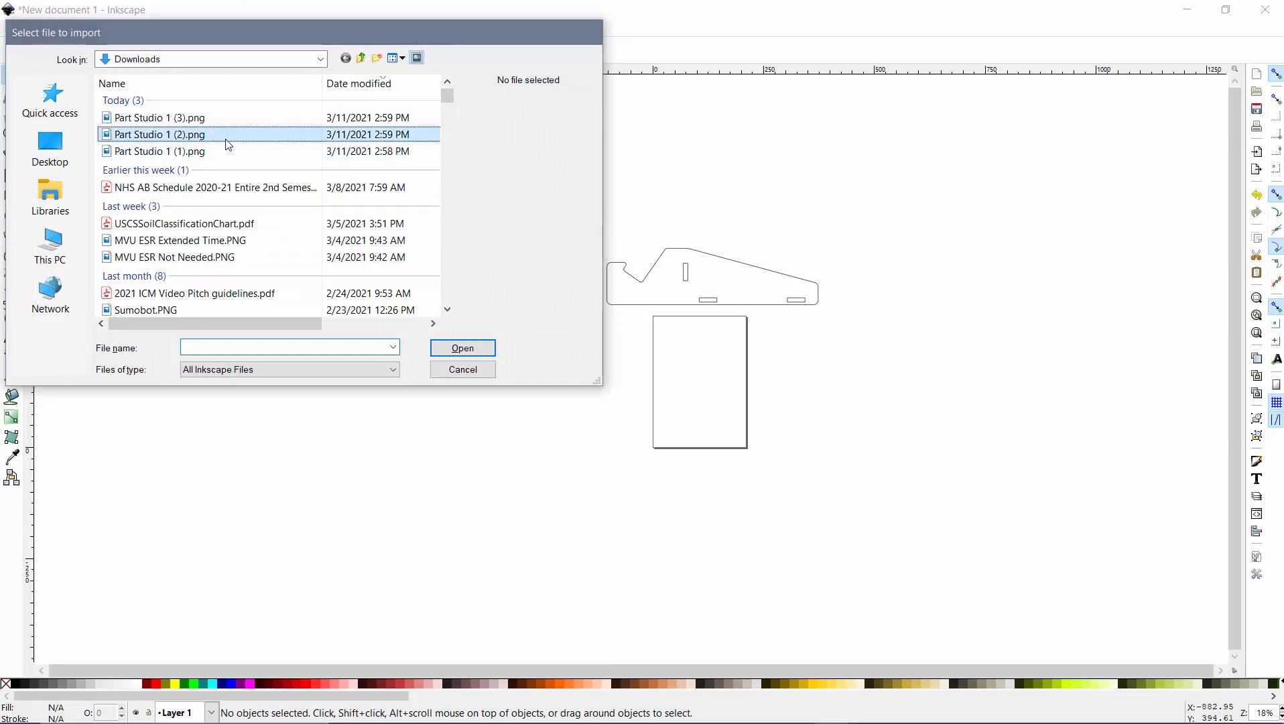
{"action": "left_click", "coordinate": [739, 468]}
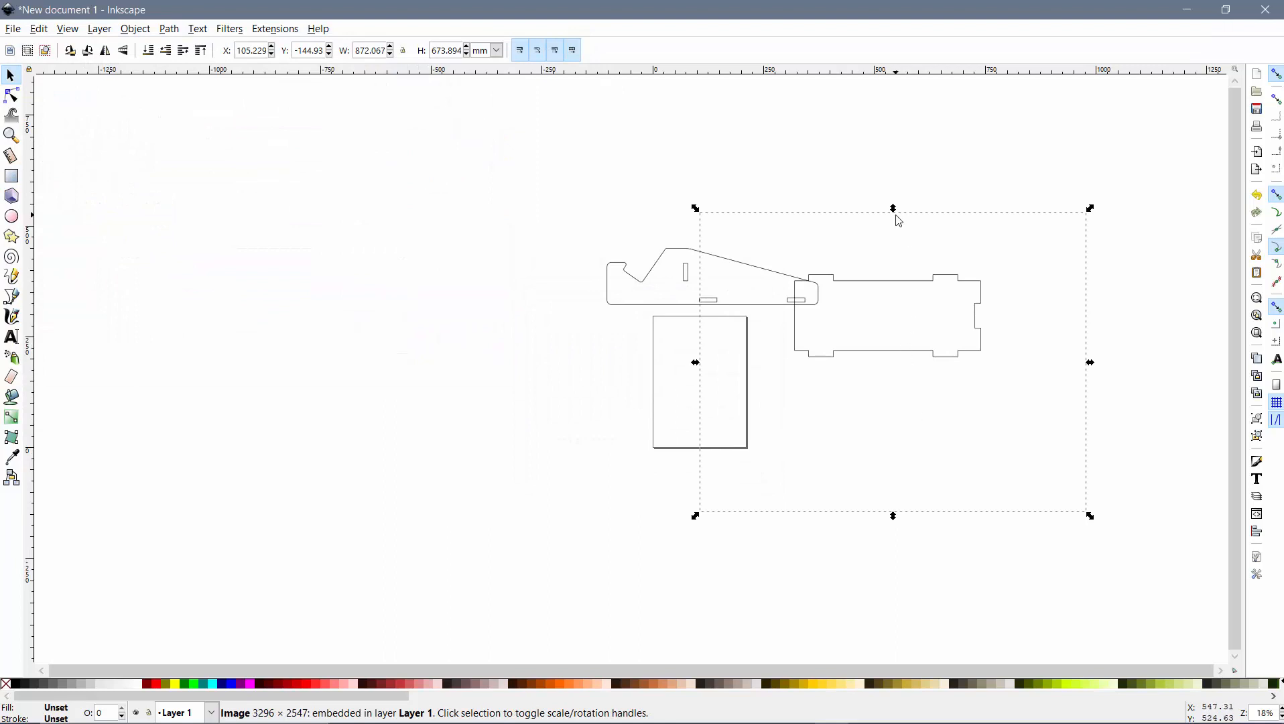
{"action": "left_click_drag", "start_coordinate": [930, 220], "coordinate": [955, 280]}
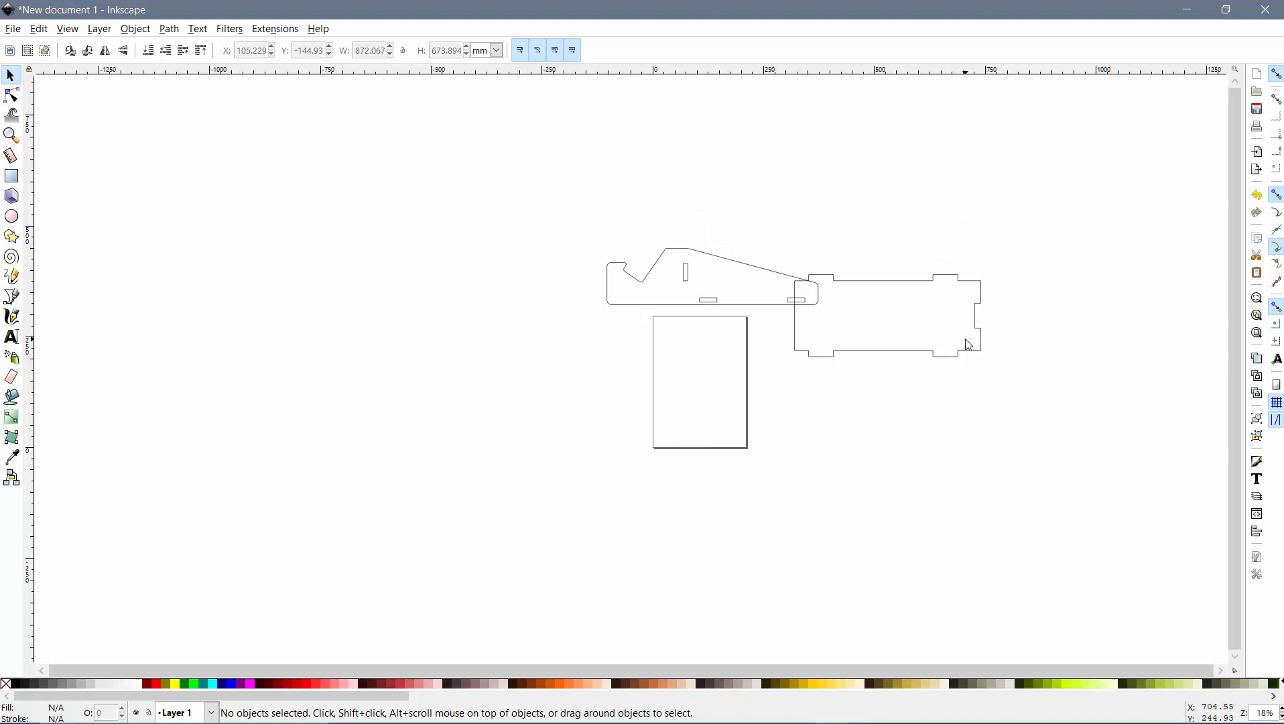
{"action": "mouse_move", "coordinate": [960, 357]}
{"action": "left_mouse_down"}
{"action": "mouse_move", "coordinate": [960, 396]}
{"action": "mouse_move", "coordinate": [982, 368]}
{"action": "left_mouse_up"}
{"action": "left_click_drag", "start_coordinate": [799, 295], "coordinate": [820, 363]}
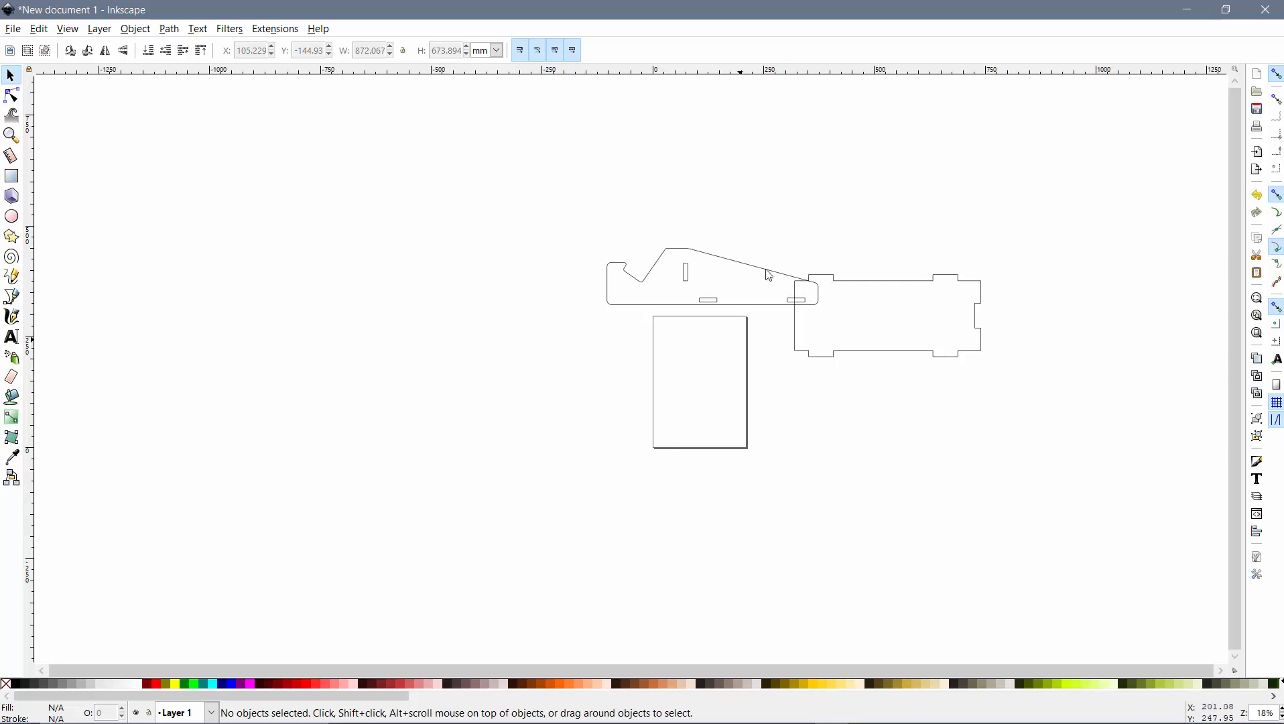
- Separate the overlapping outlines by moving Side left of the page and the Bottom image right to about X 305 mm, Y -103 mm
{"action": "left_click_drag", "start_coordinate": [731, 264], "coordinate": [526, 258]}
{"action": "left_click", "coordinate": [862, 286]}
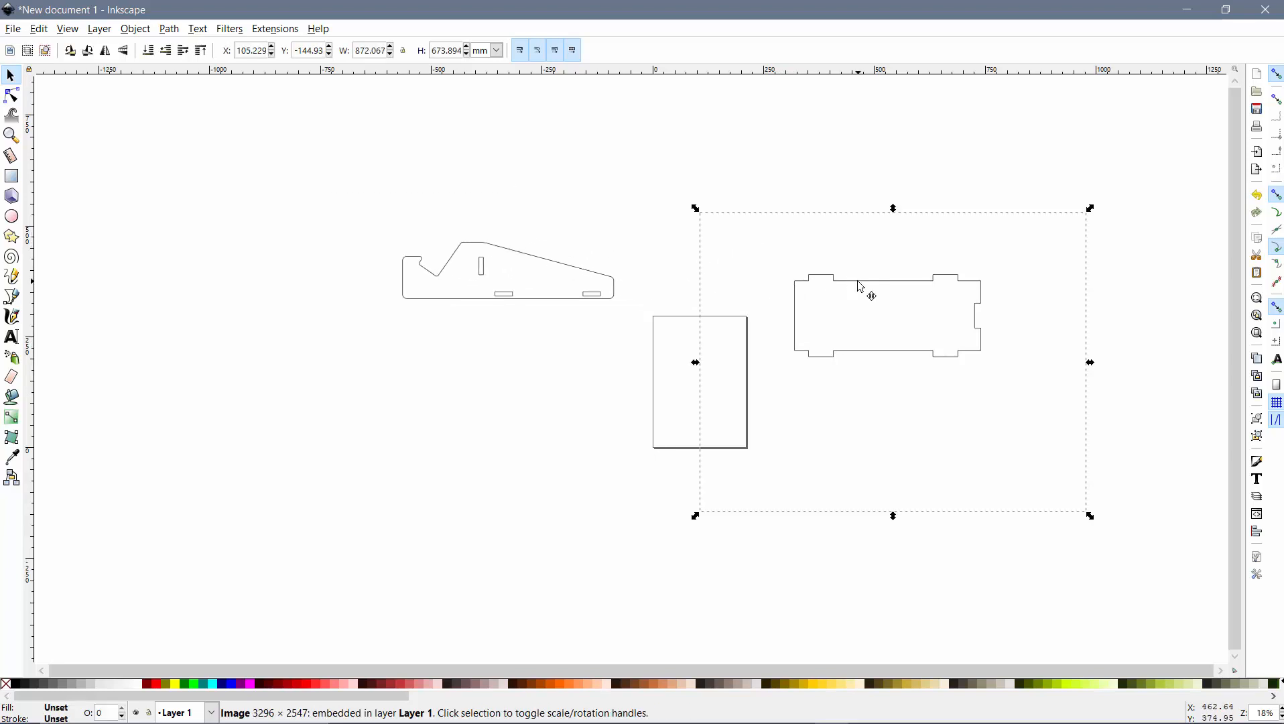
{"action": "left_click_drag", "start_coordinate": [866, 289], "coordinate": [952, 270]}
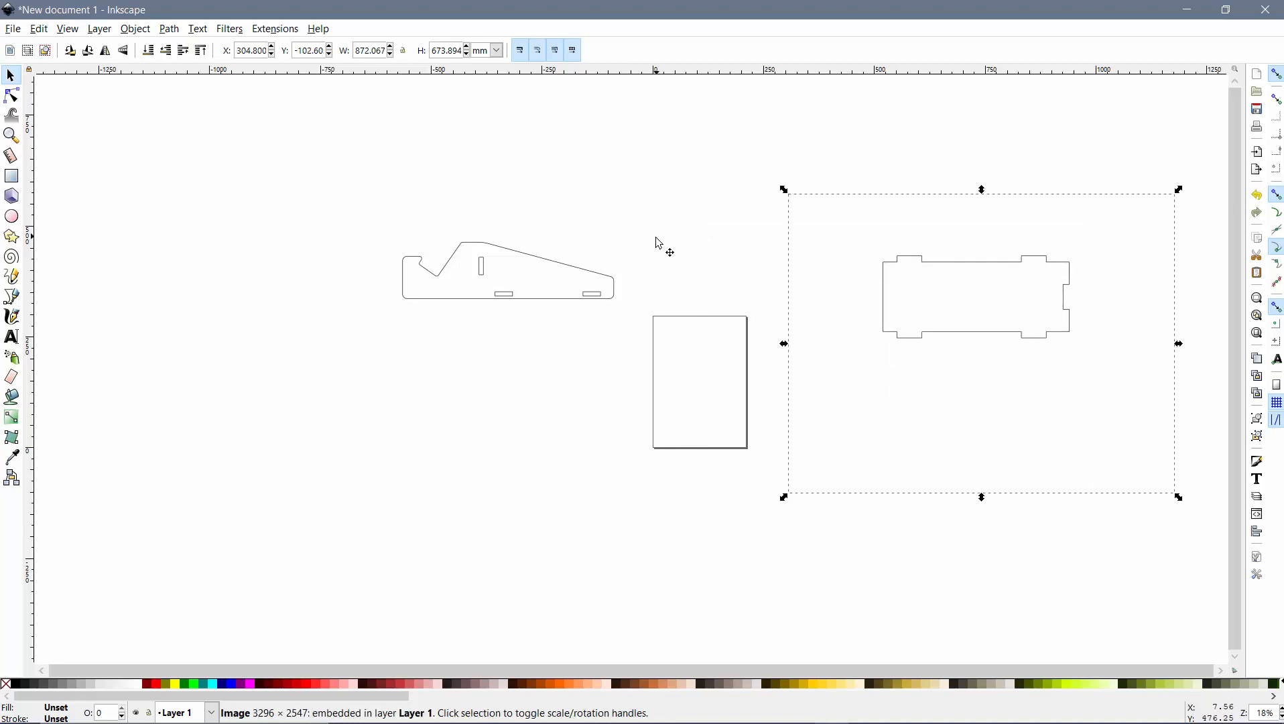
- Import Part Studio 1 (3).png from Downloads as an embedded image with DPI from file and automatic rendering
{"action": "left_click", "coordinate": [8, 28]}
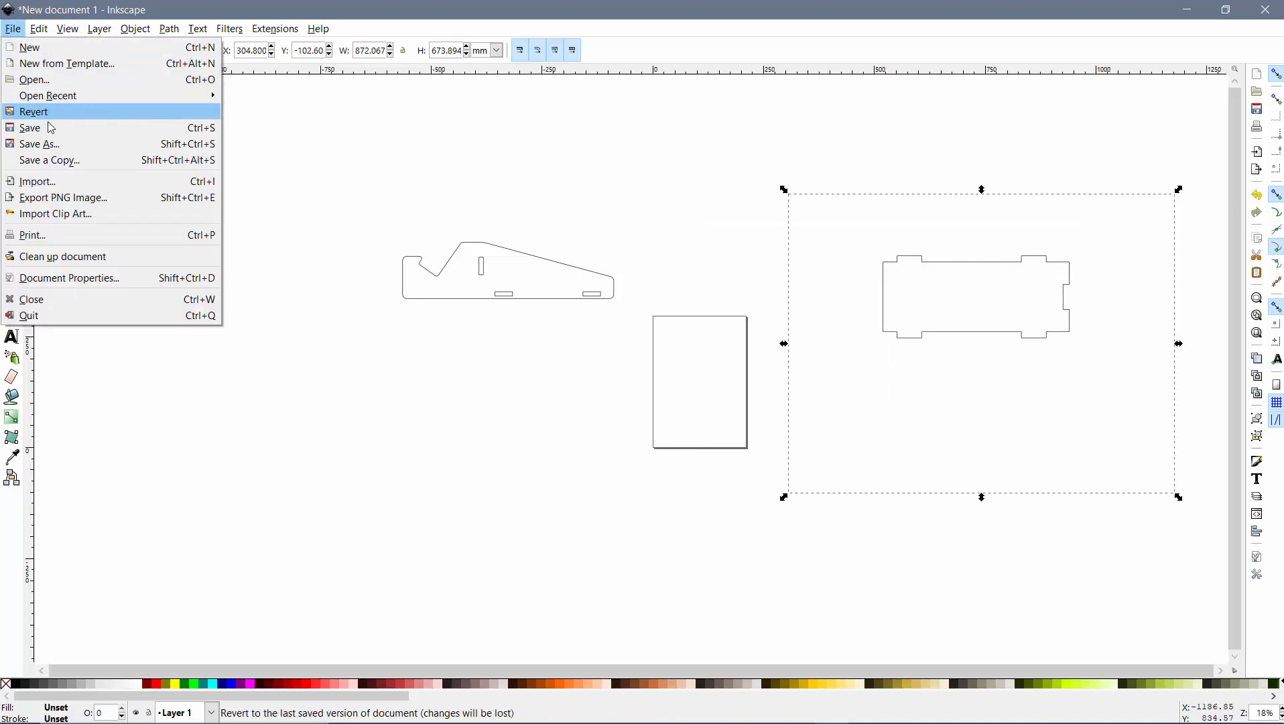
{"action": "left_click", "coordinate": [139, 183]}
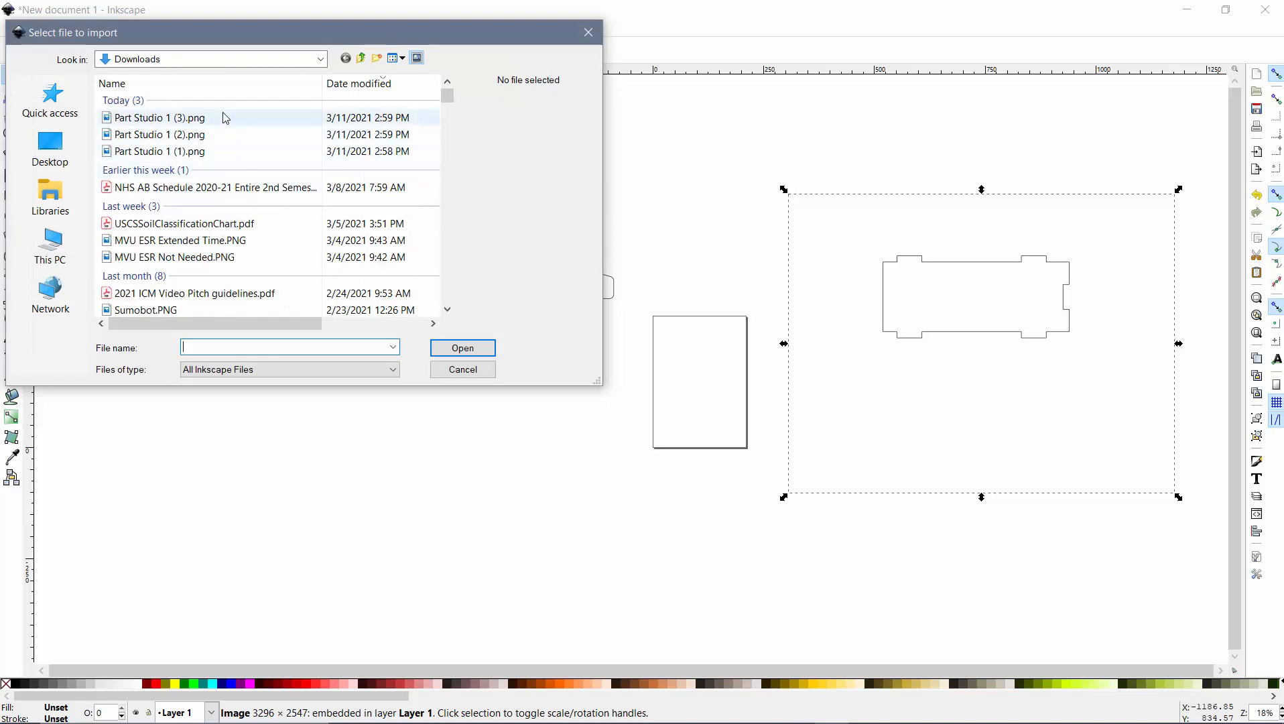
{"action": "double_click", "coordinate": [227, 117]}
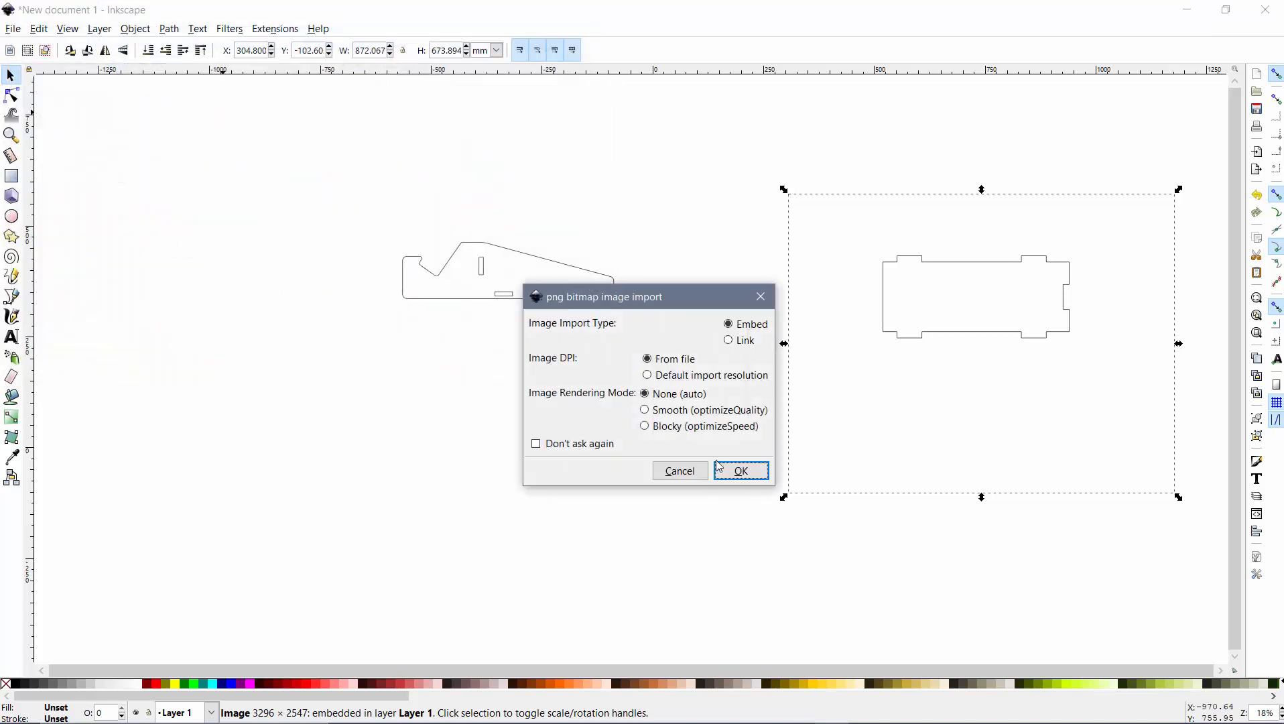
{"action": "left_click", "coordinate": [733, 470]}
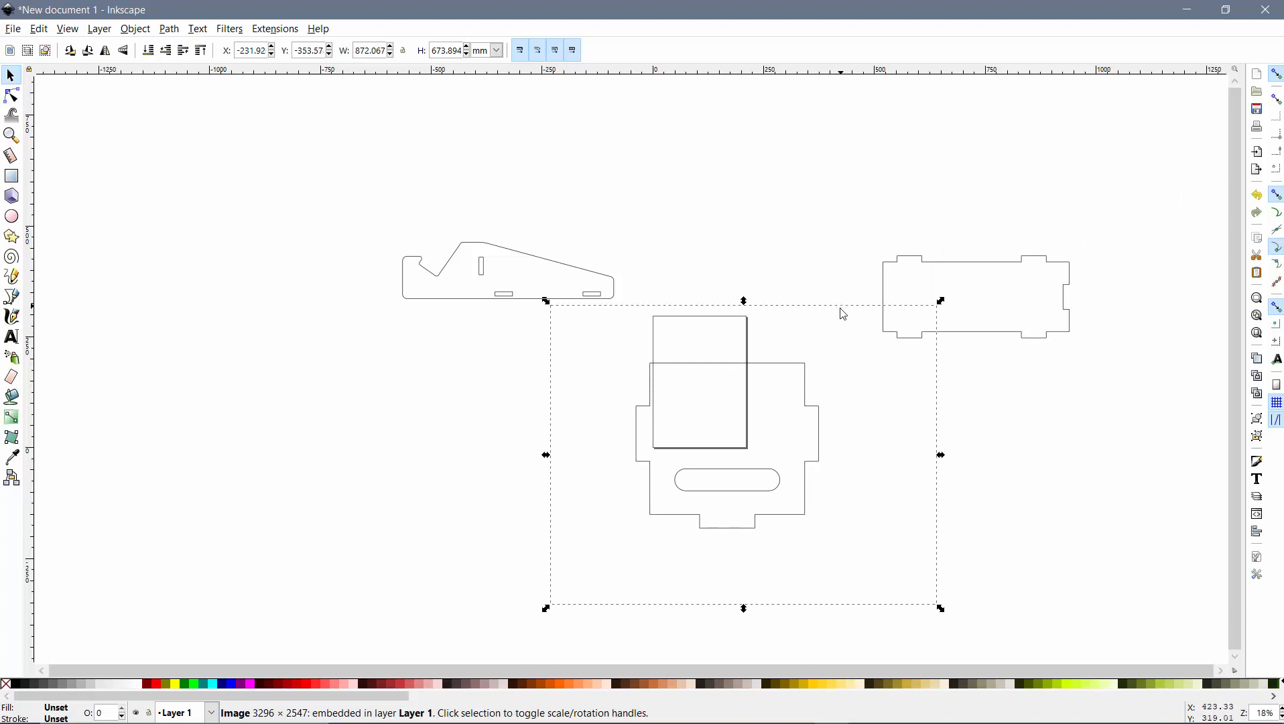
- Move the newly imported slotted plate image below the page to about X -280 mm, Y -638 mm and clear the selection
{"action": "left_click_drag", "start_coordinate": [842, 311], "coordinate": [735, 390]}
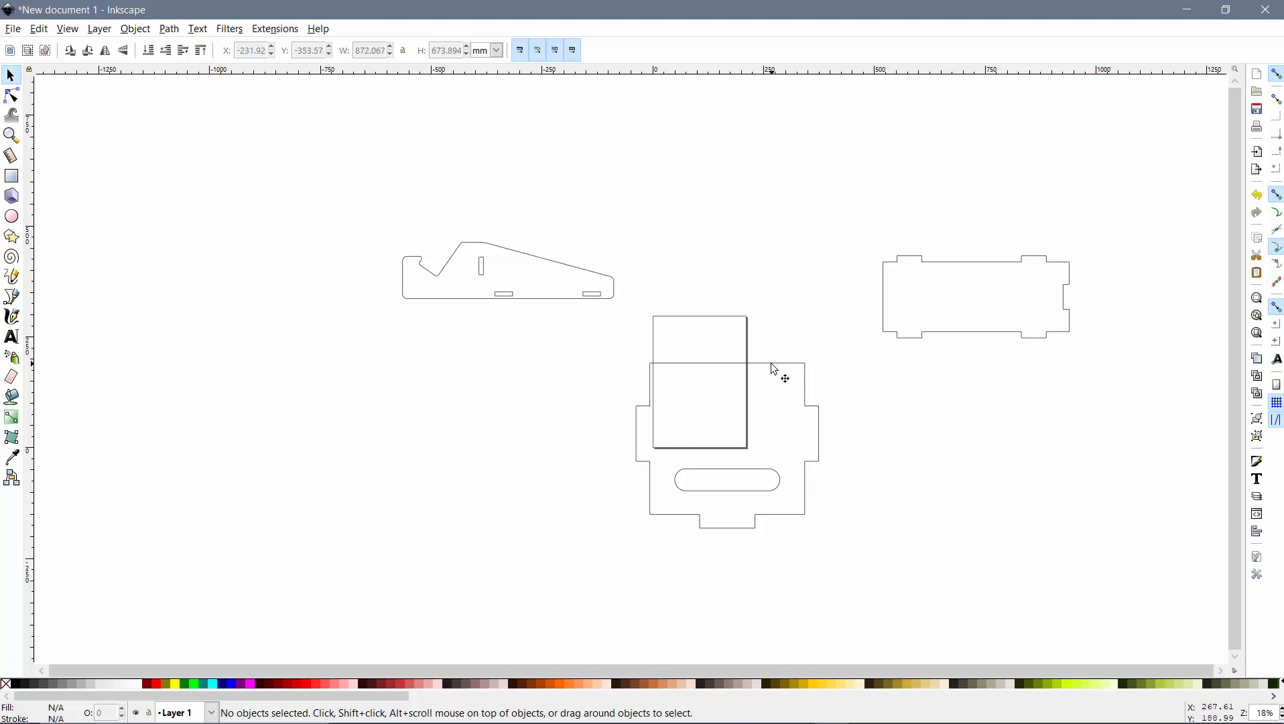
{"action": "left_click_drag", "start_coordinate": [775, 370], "coordinate": [750, 502]}
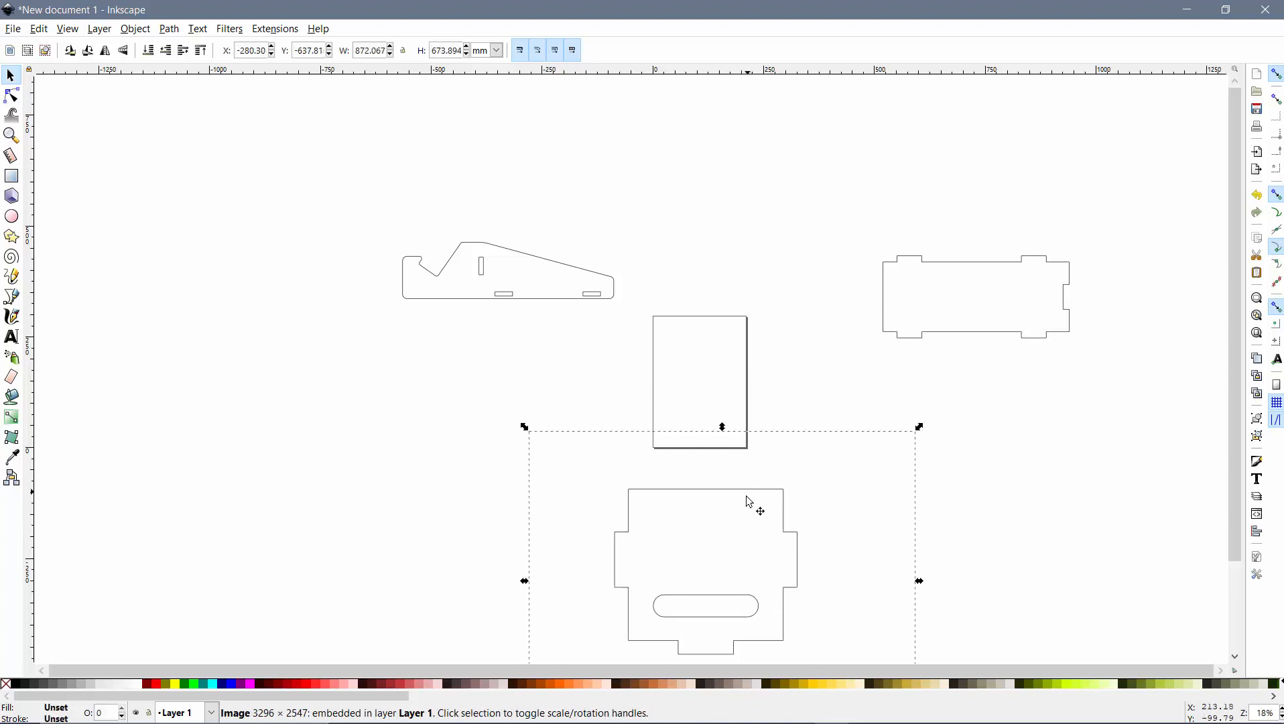
{"action": "left_click", "coordinate": [724, 275]}
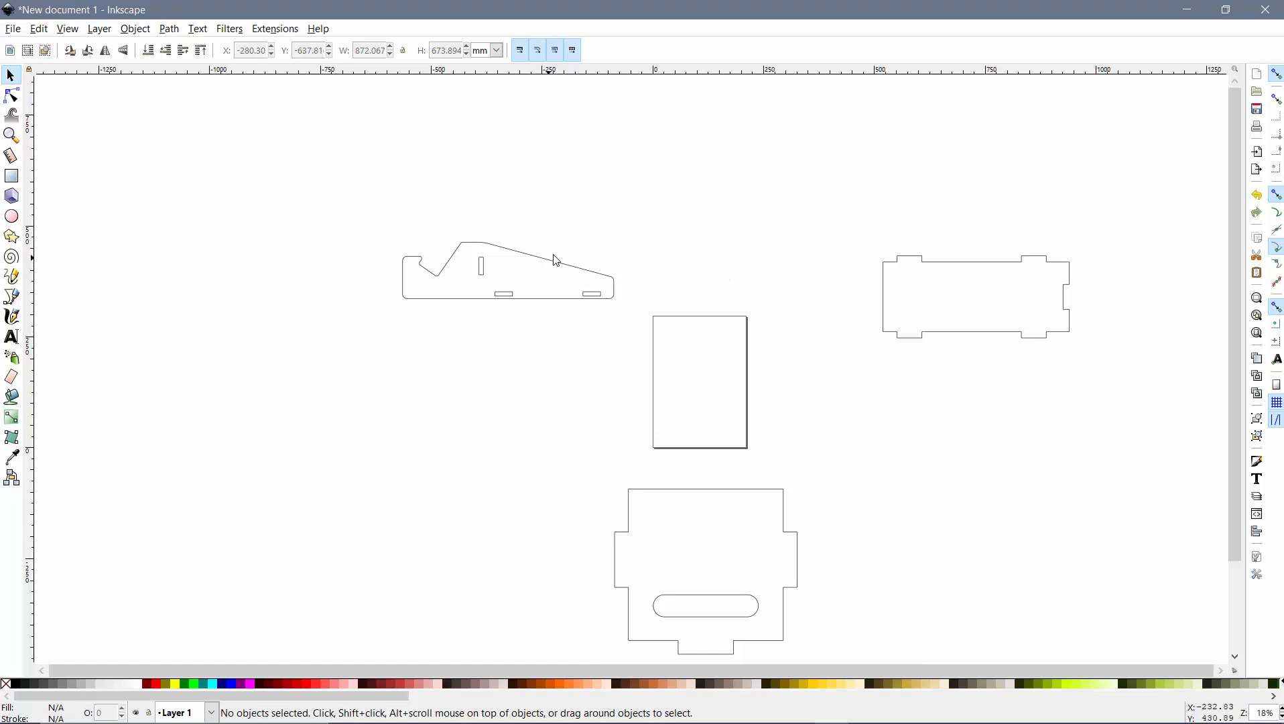
- Move the Side image farther away from the page to about X -1440 mm, Y -6 mm
{"action": "scroll", "coordinate": [686, 345], "scroll_direction": "down", "scroll_amount": 3}
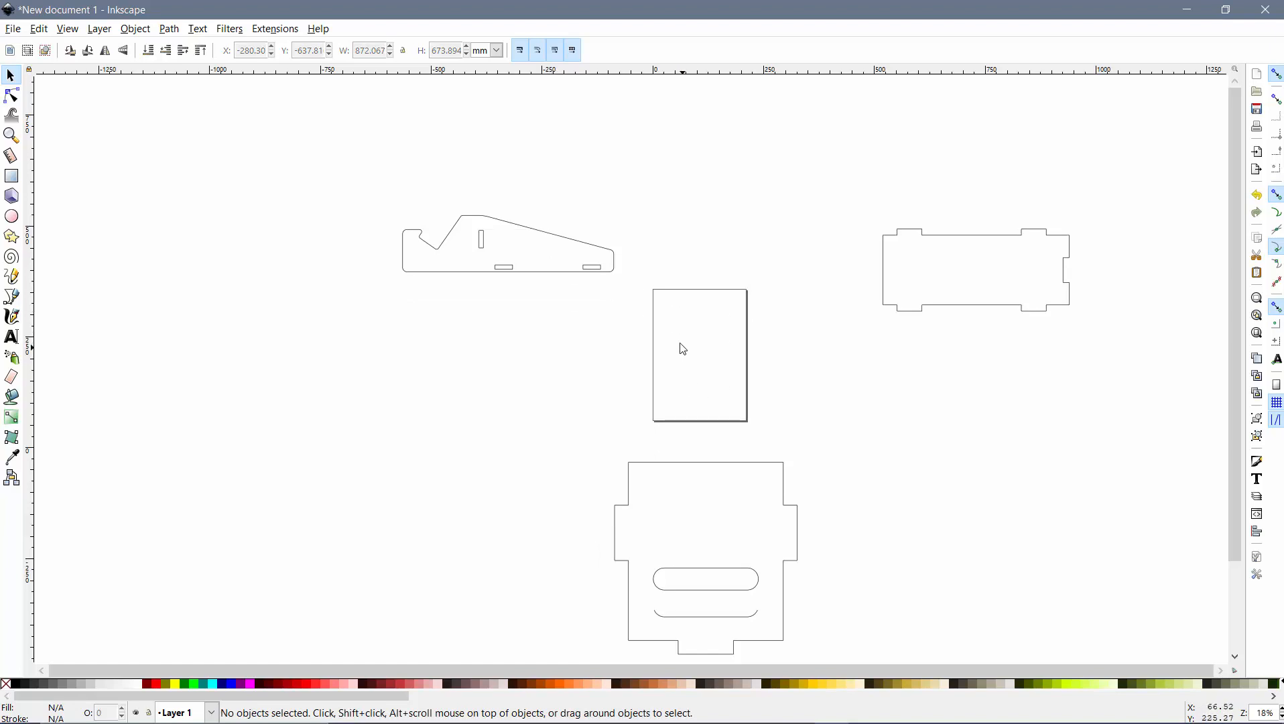
{"action": "scroll", "coordinate": [683, 335], "scroll_direction": "down", "scroll_amount": 1, "text": "ctrl"}
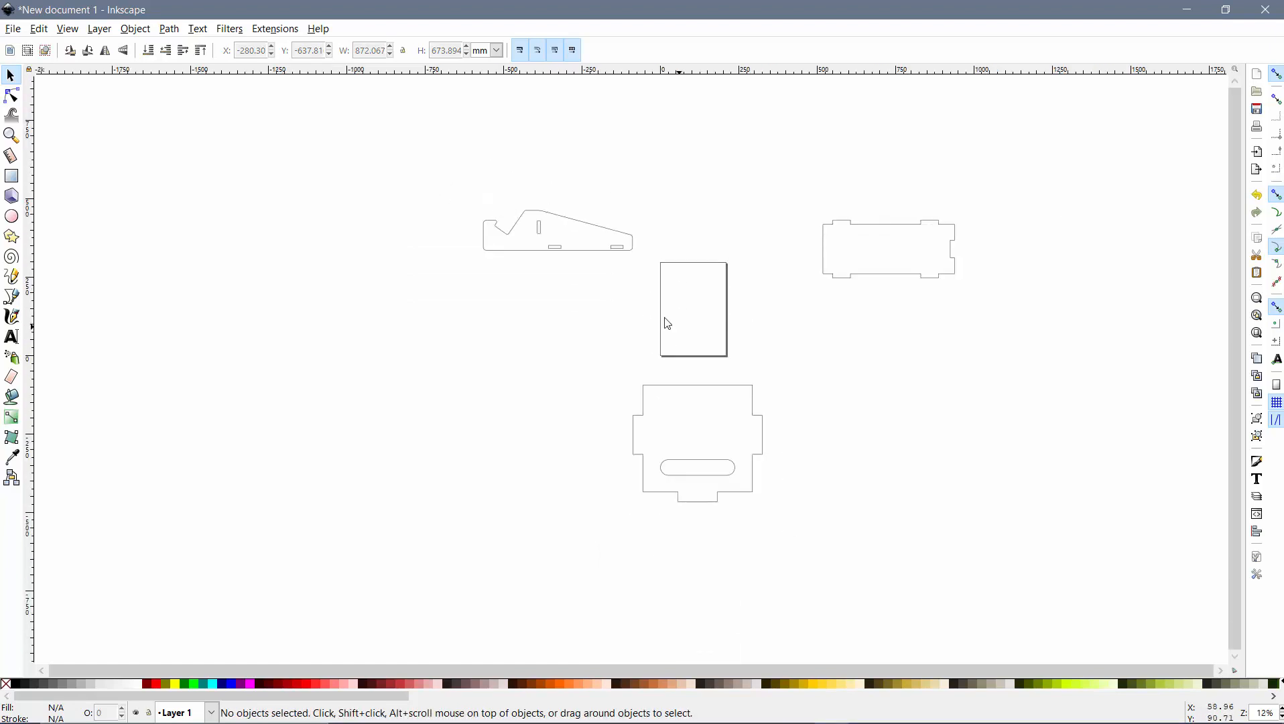
{"action": "left_click", "coordinate": [617, 237]}
{"action": "left_click_drag", "start_coordinate": [617, 238], "coordinate": [394, 211]}
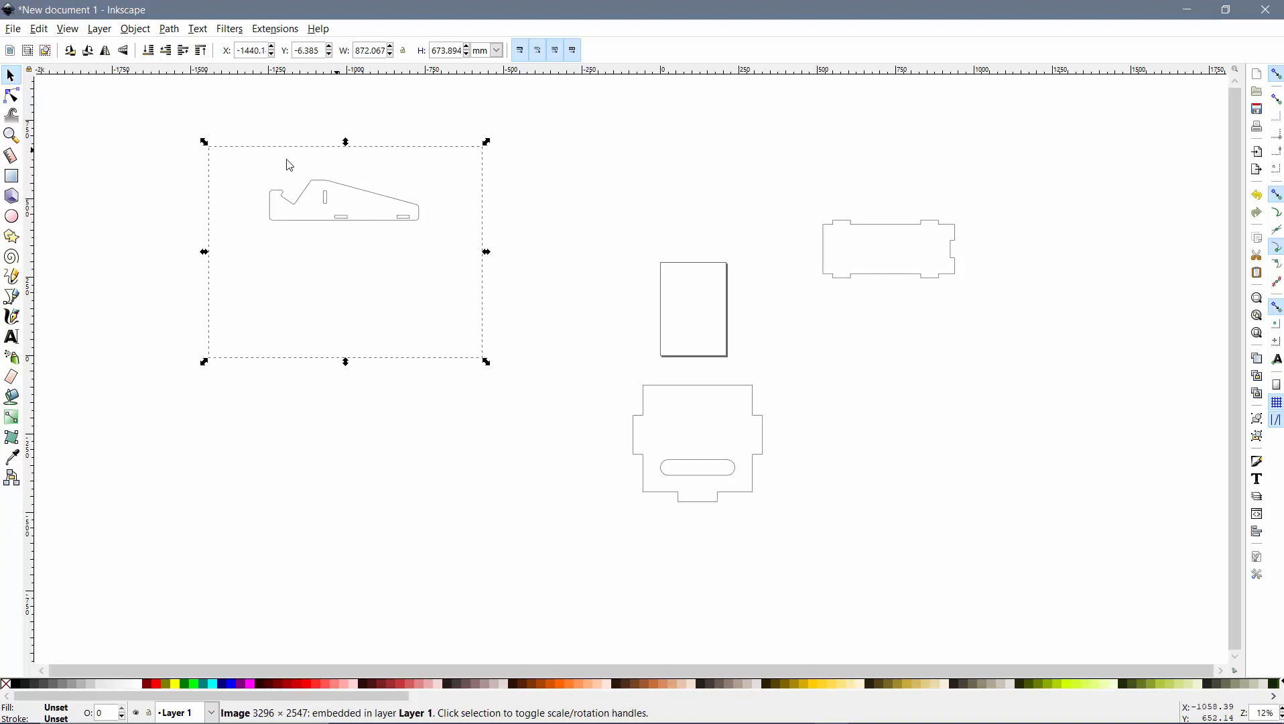
- Trace the Side image as a bitmap using brightness steps with 2 scans and live preview on, and close the tracing dialog
{"action": "left_click", "coordinate": [171, 28]}
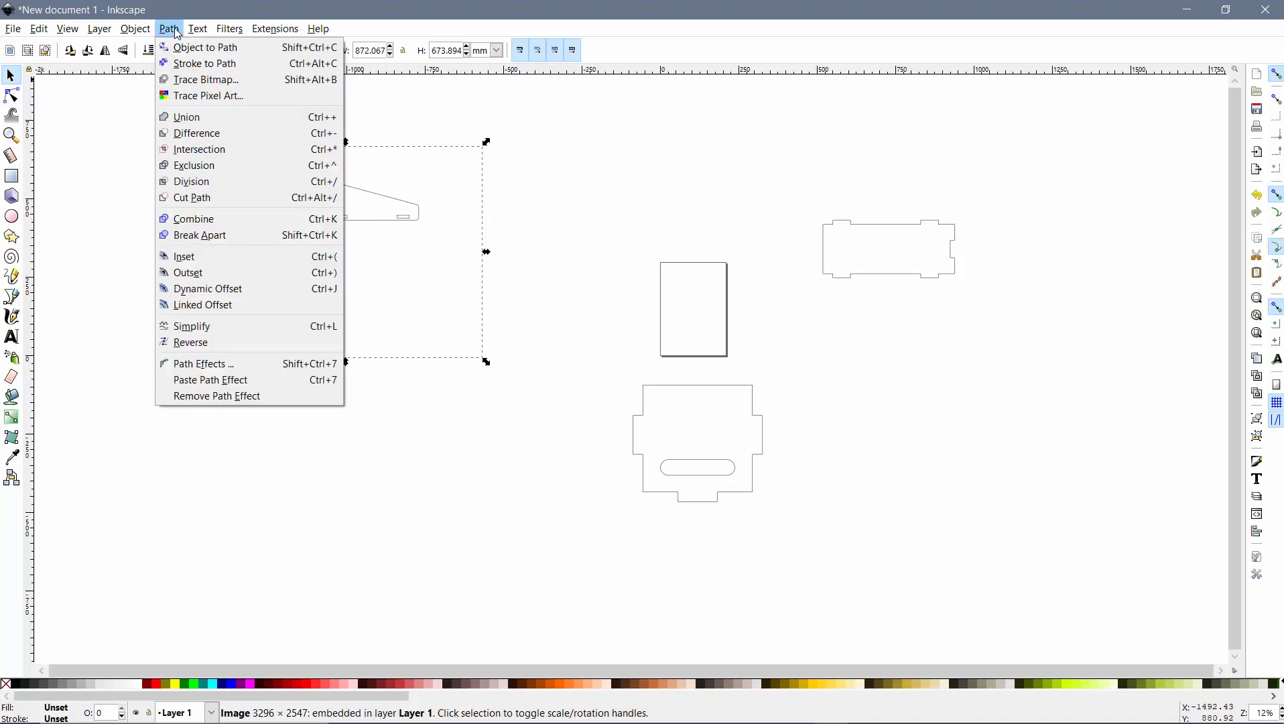
{"action": "left_click", "coordinate": [216, 83]}
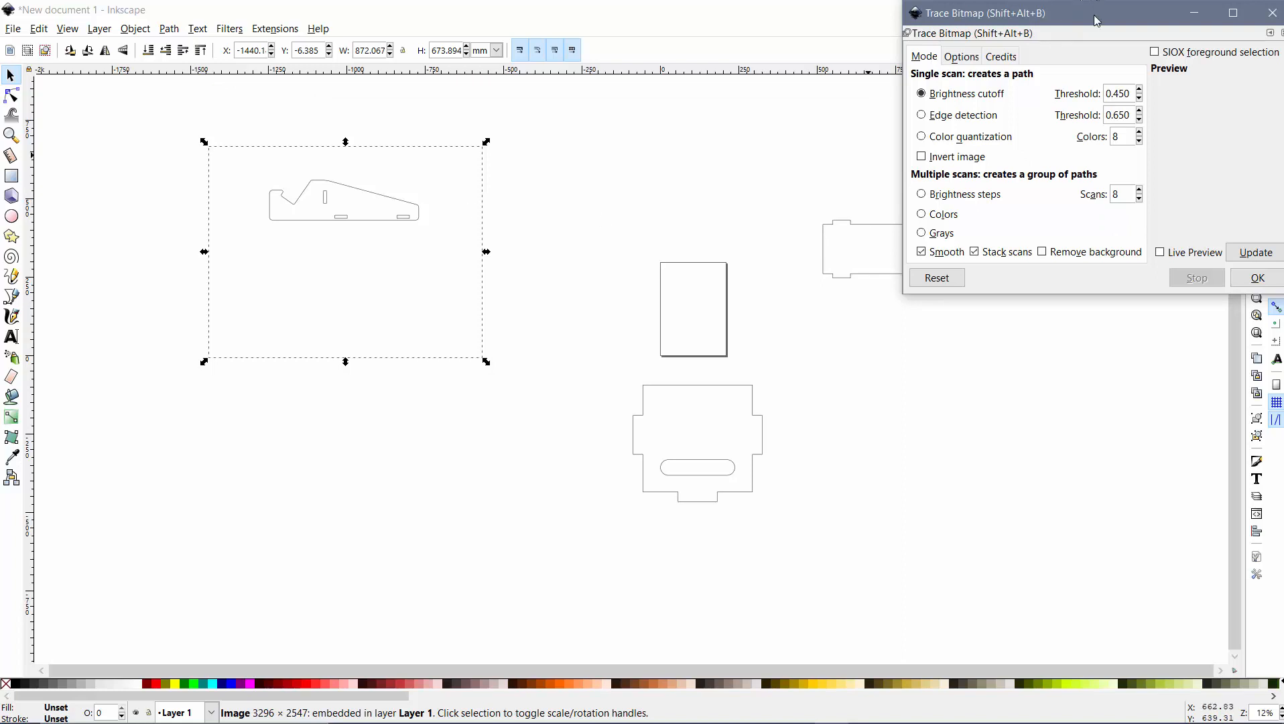
{"action": "left_click_drag", "start_coordinate": [1066, 24], "coordinate": [958, 84]}
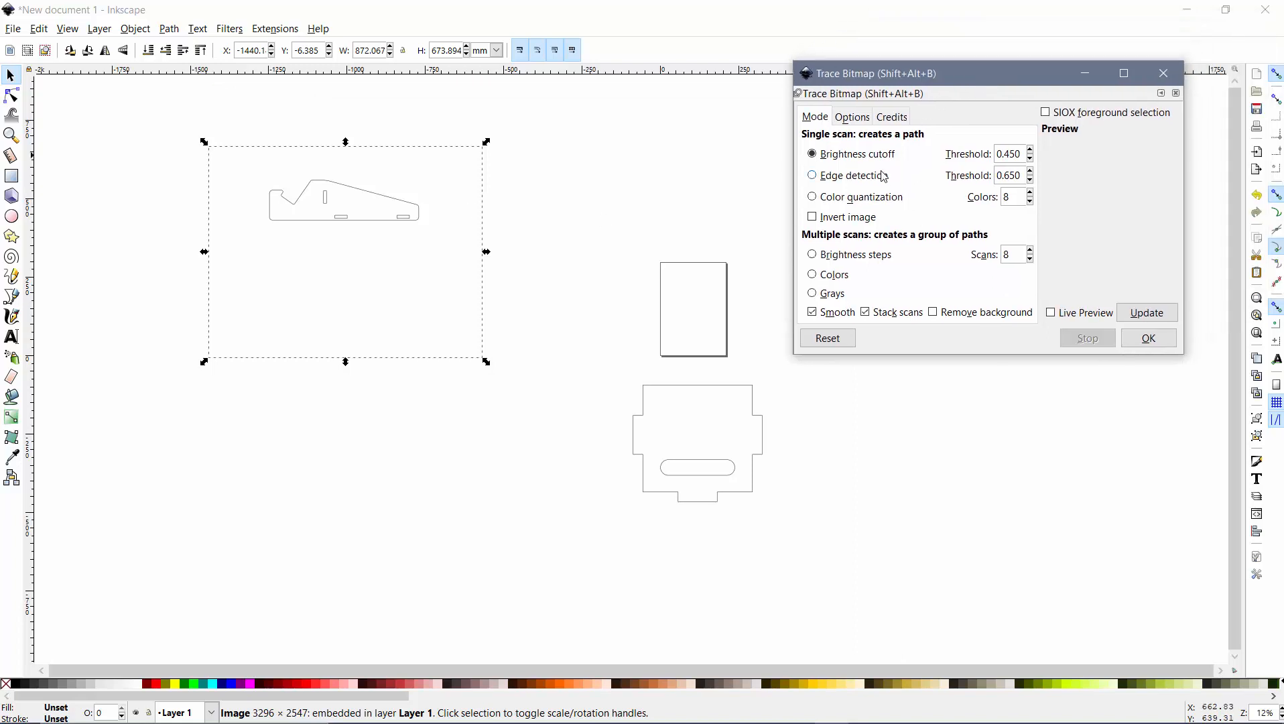
{"action": "left_click", "coordinate": [846, 256]}
{"action": "left_click", "coordinate": [1054, 315]}
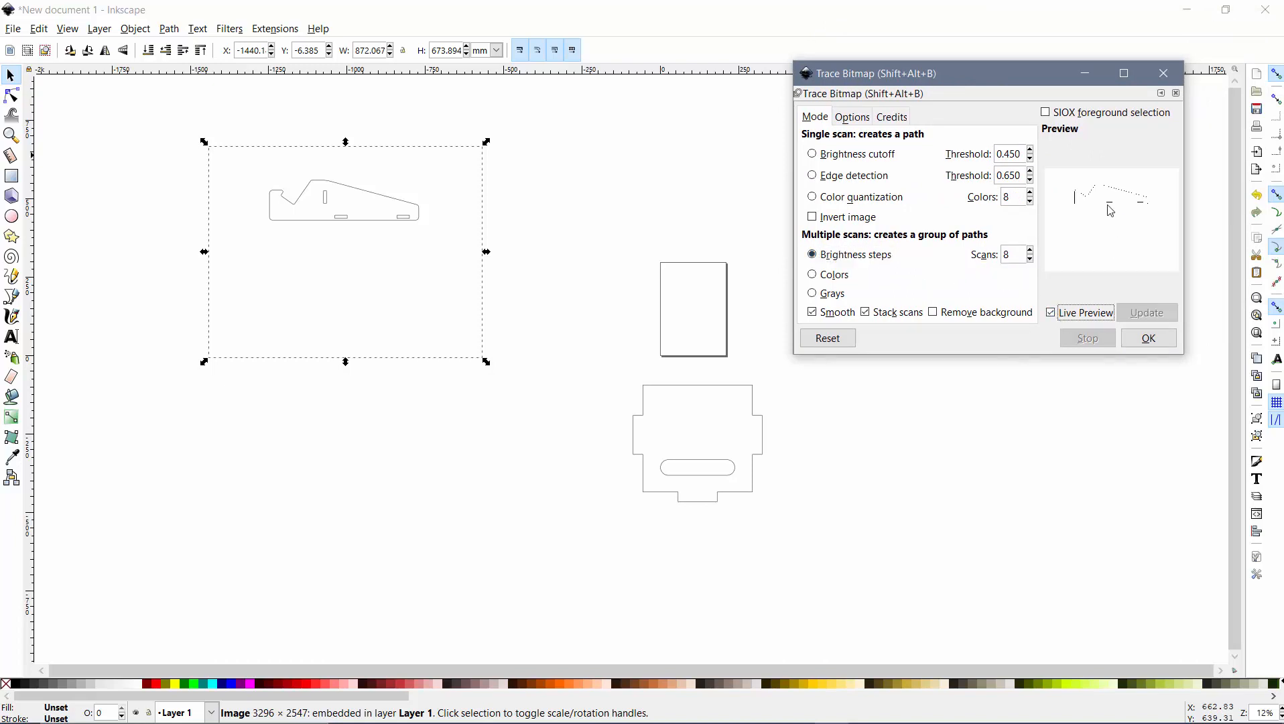
{"action": "left_click", "coordinate": [1031, 259]}
{"action": "left_click", "coordinate": [1031, 259]}
{"action": "left_click", "coordinate": [1031, 259]}
{"action": "left_click", "coordinate": [1149, 340]}
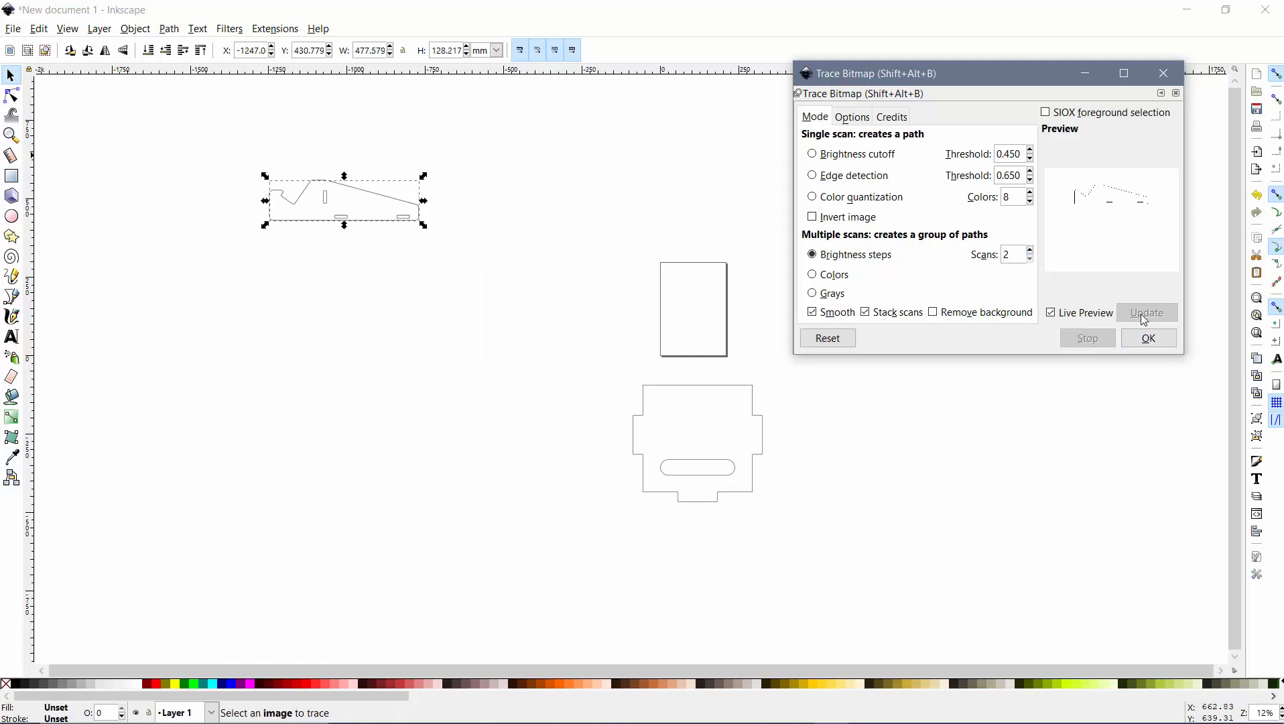
{"action": "left_click", "coordinate": [1167, 76]}
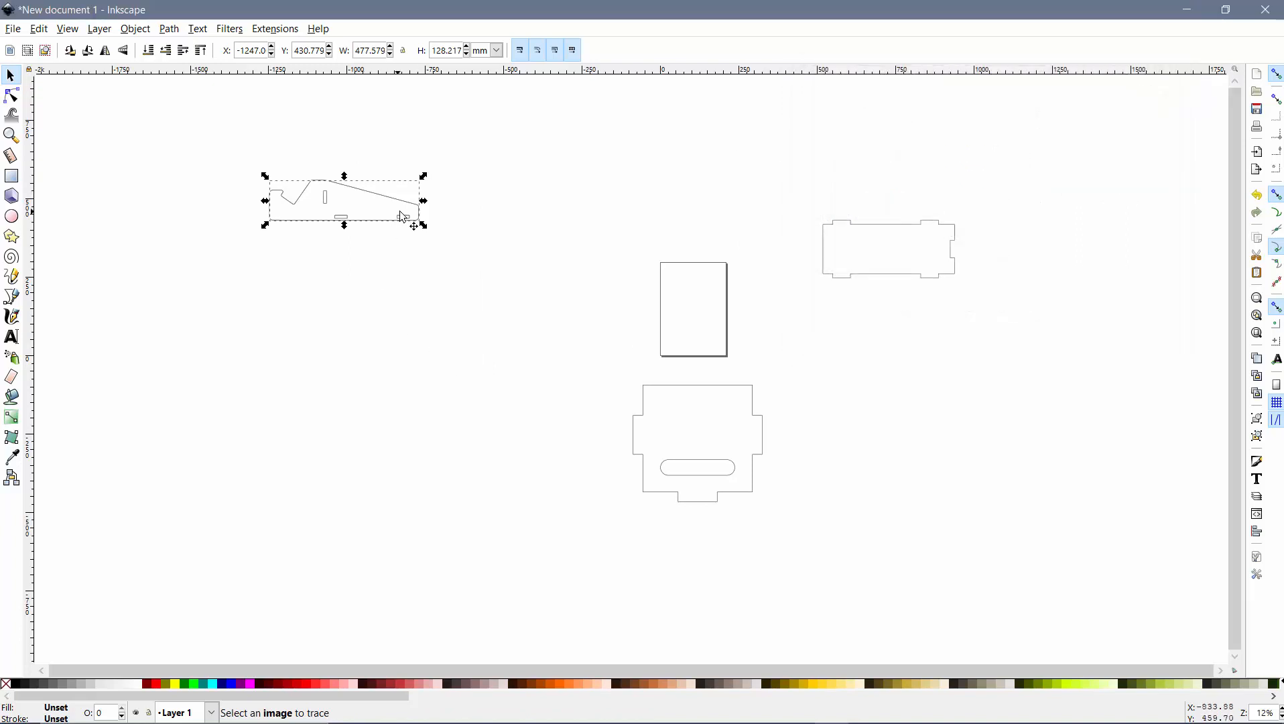
- Move the traced Side group off its source image to about X -504 mm, Y 580 mm and delete the original bitmap
{"action": "scroll", "coordinate": [403, 218], "scroll_direction": "up", "scroll_amount": 5}
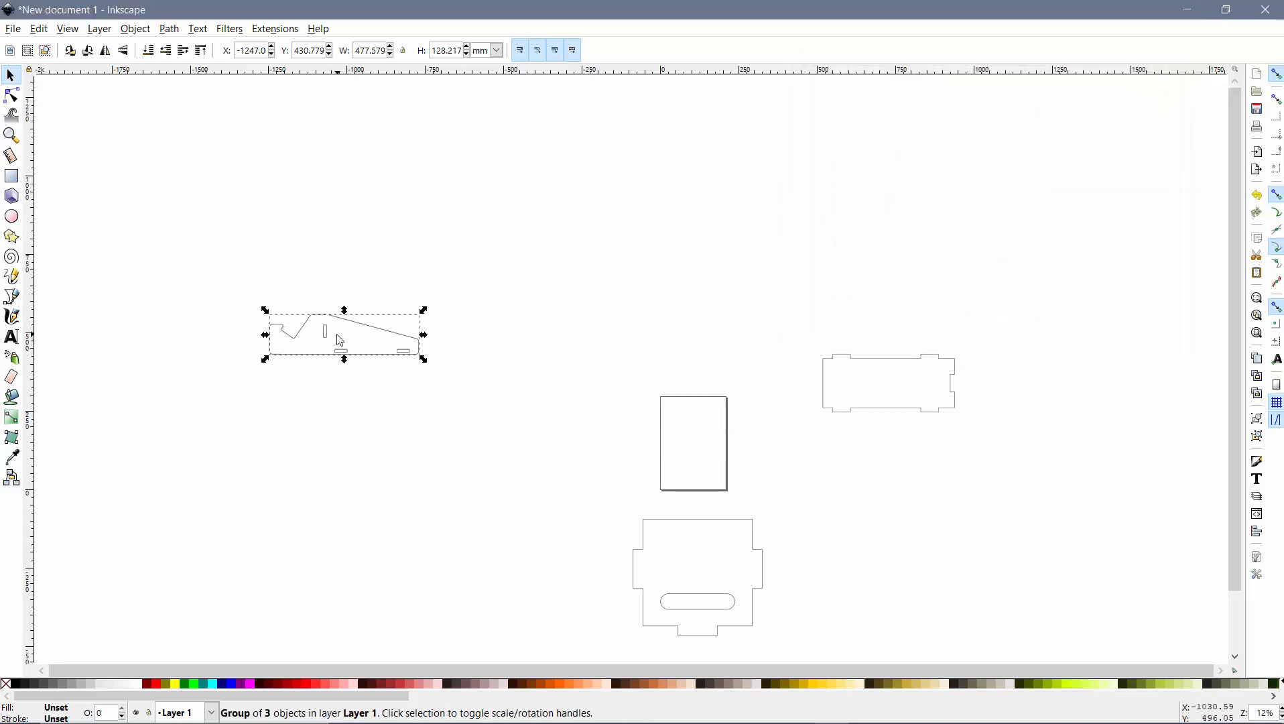
{"action": "scroll", "coordinate": [341, 341], "scroll_direction": "up", "scroll_amount": 2}
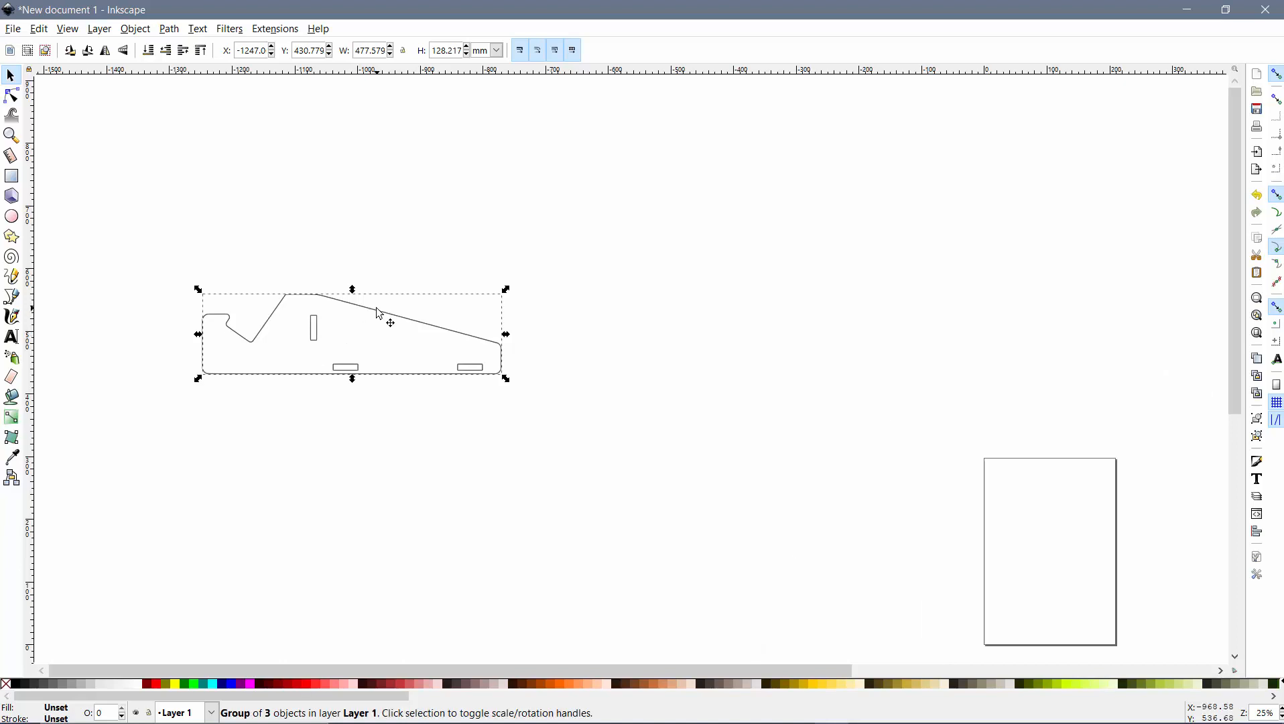
{"action": "mouse_move", "coordinate": [380, 314]}
{"action": "left_mouse_down"}
{"action": "mouse_move", "coordinate": [758, 249]}
{"action": "mouse_move", "coordinate": [779, 267]}
{"action": "left_mouse_up"}
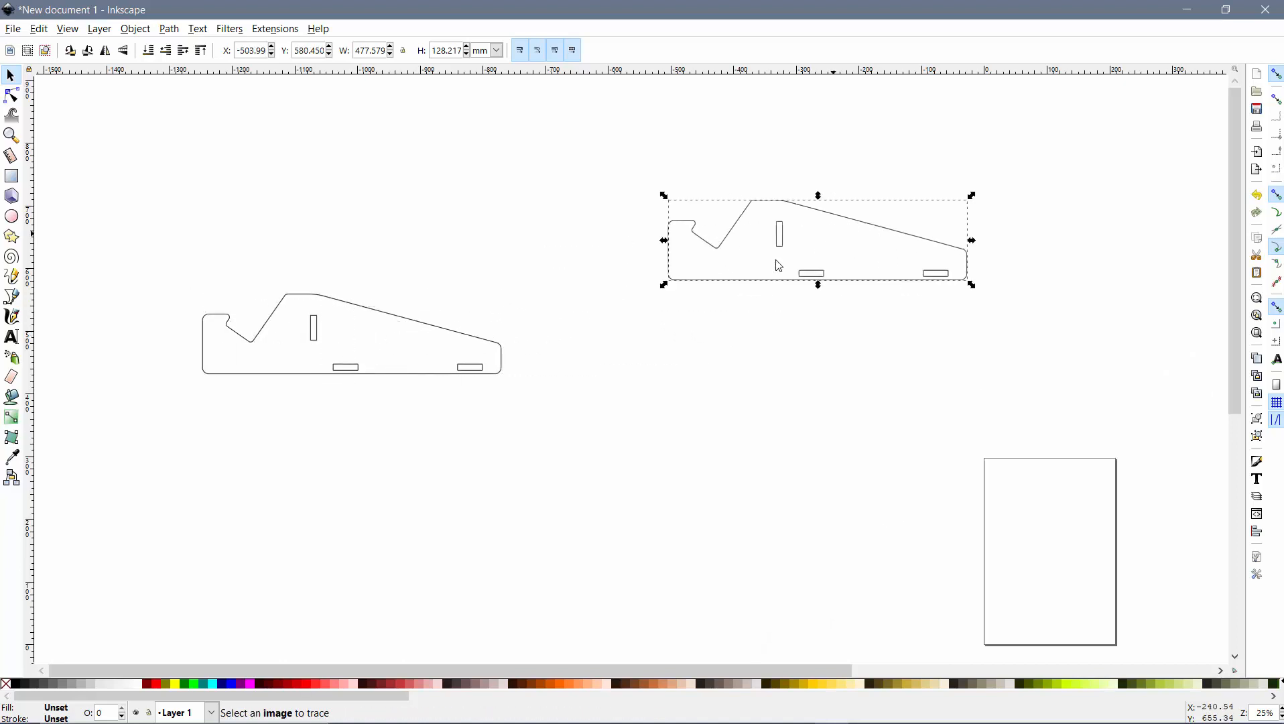
{"action": "left_click", "coordinate": [430, 330]}
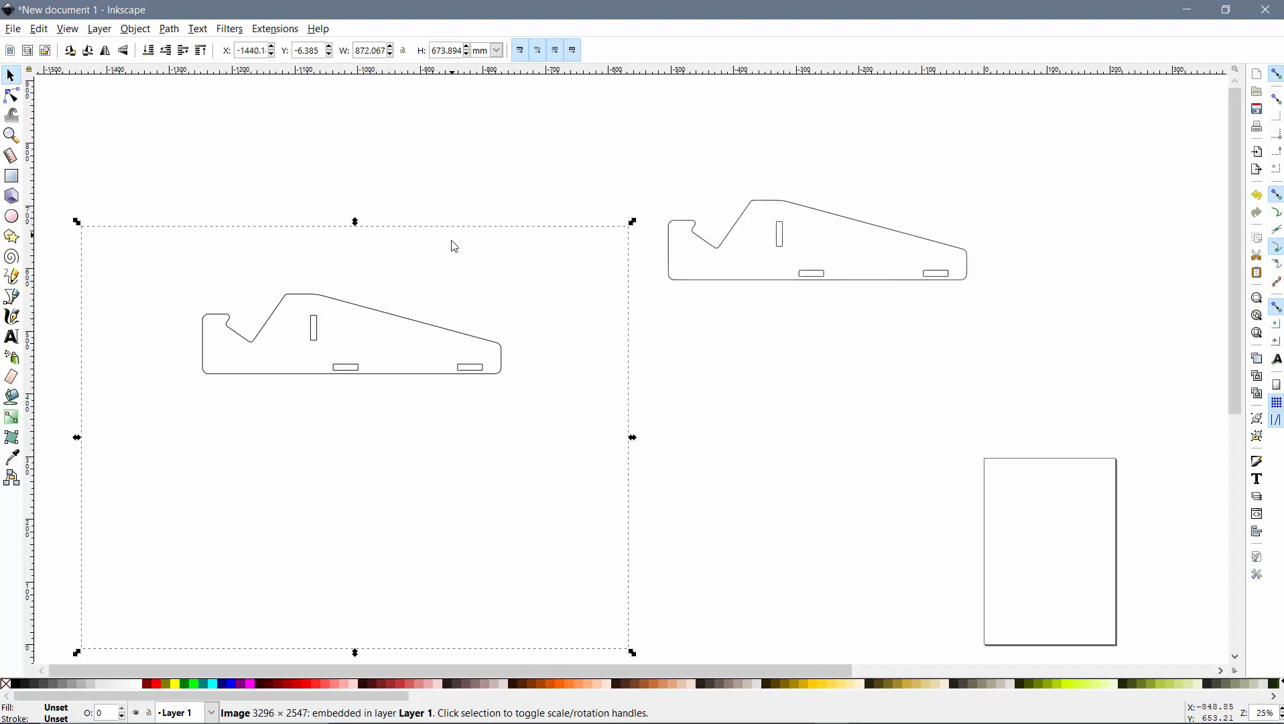
{"action": "key", "text": "Escape"}
{"action": "left_click", "coordinate": [420, 328]}
{"action": "key", "text": "Delete"}
- Enter the traced Side group, examine the outline's nodes, and return to the Selector tool with nothing selected
{"action": "double_click", "coordinate": [775, 207]}
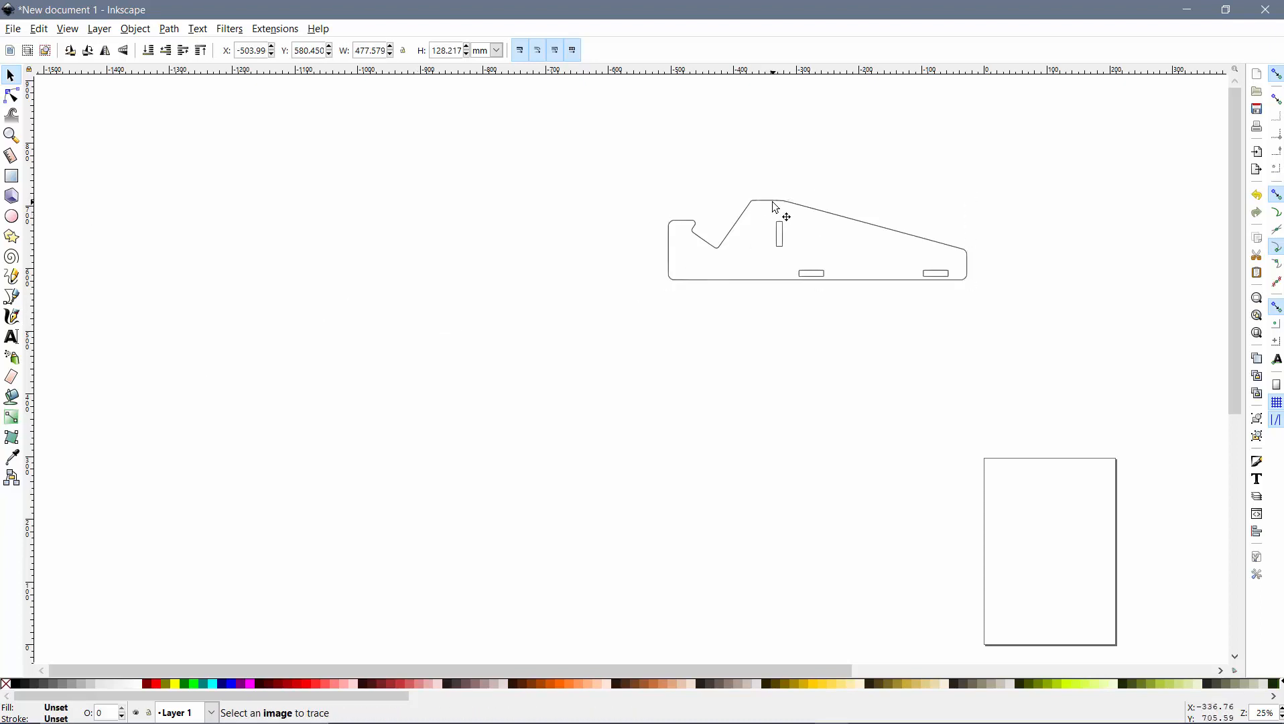
{"action": "double_click", "coordinate": [781, 208]}
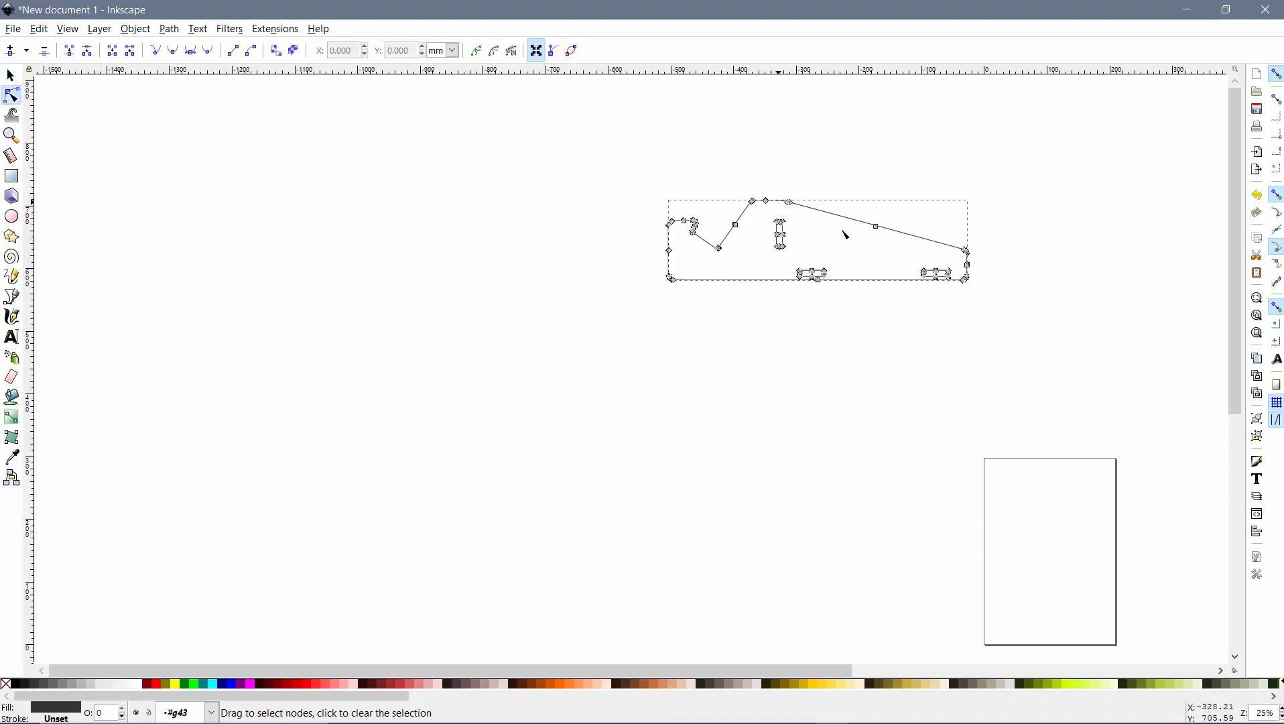
{"action": "scroll", "coordinate": [864, 274], "scroll_direction": "up", "scroll_amount": 2}
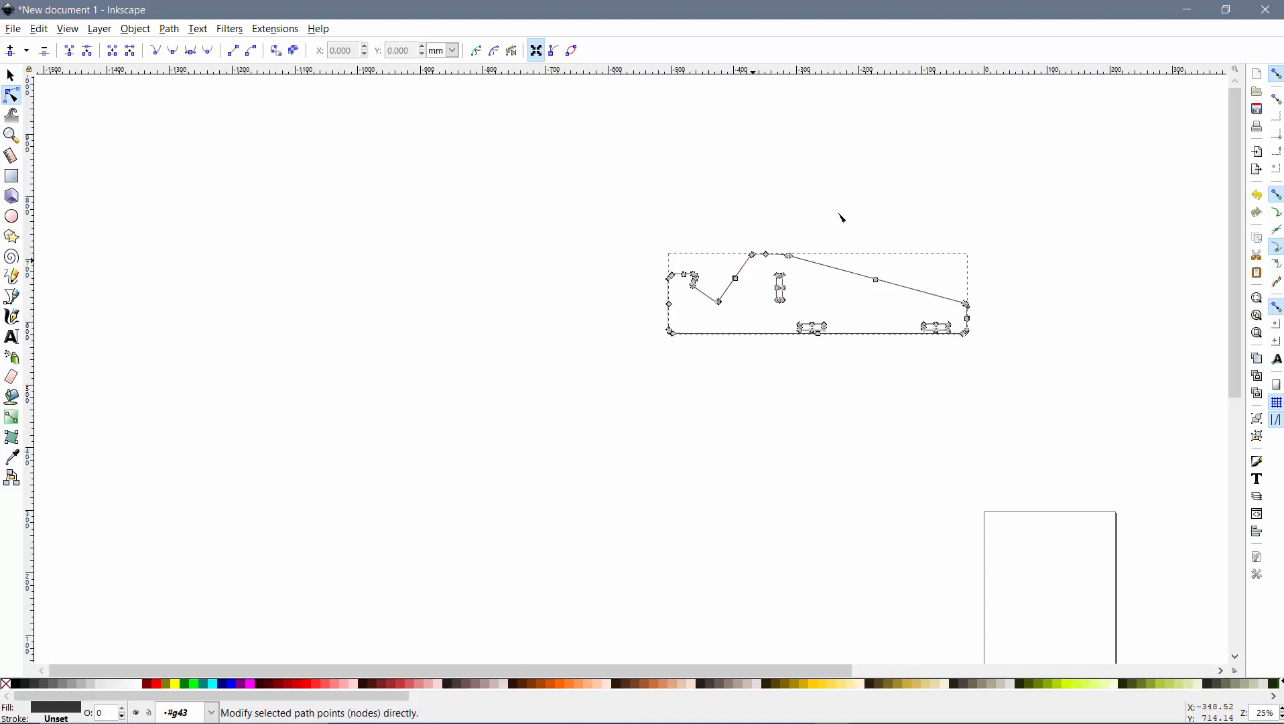
{"action": "left_click", "coordinate": [1019, 259]}
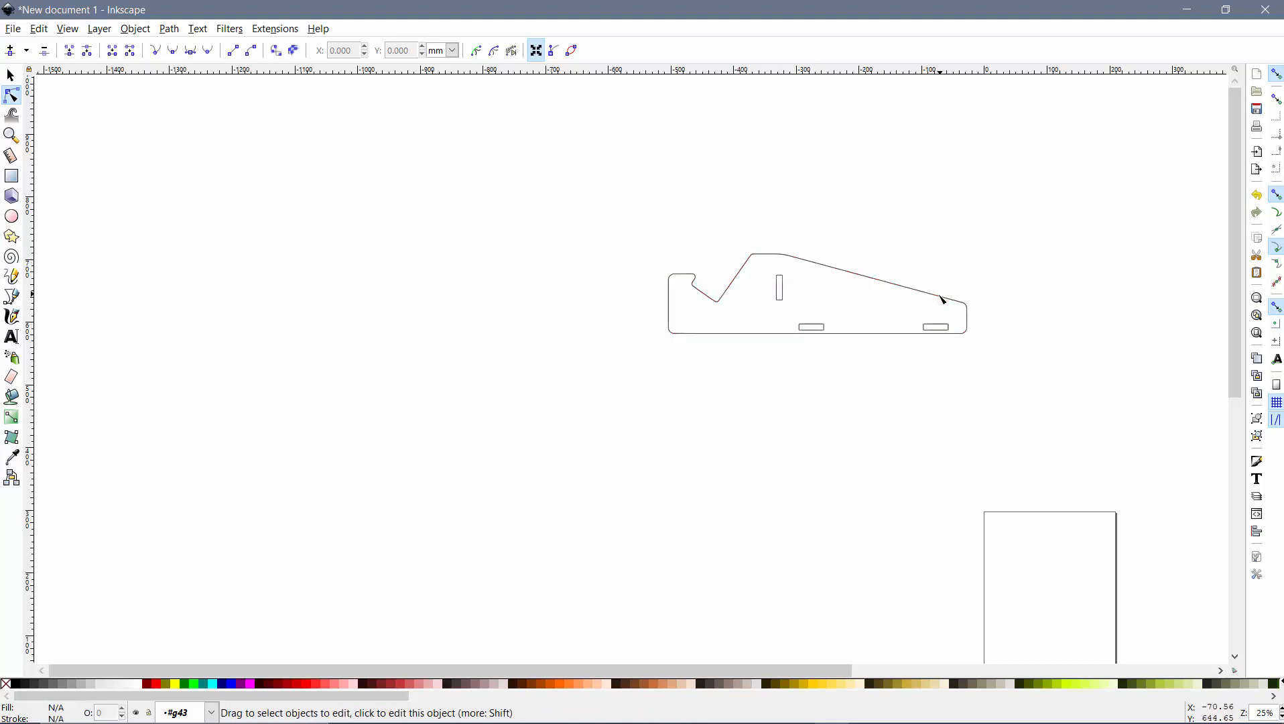
{"action": "left_click", "coordinate": [942, 299]}
{"action": "left_click", "coordinate": [928, 306]}
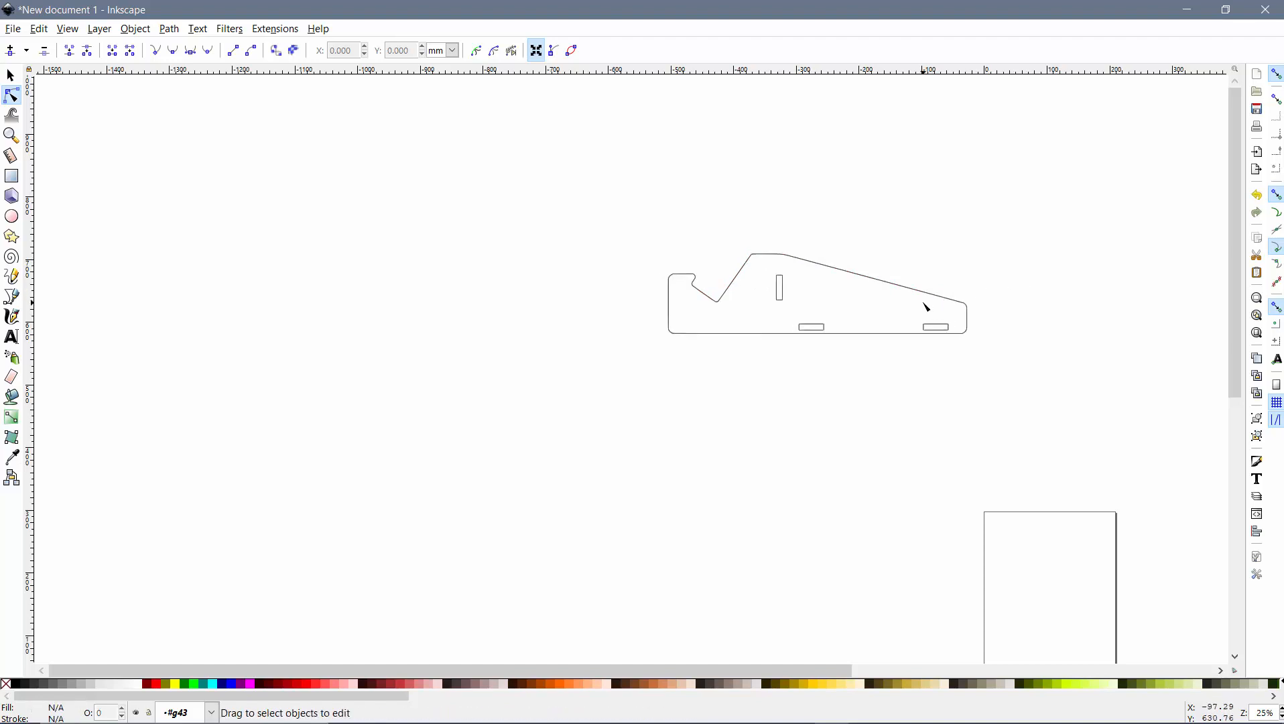
{"action": "key", "text": "s"}
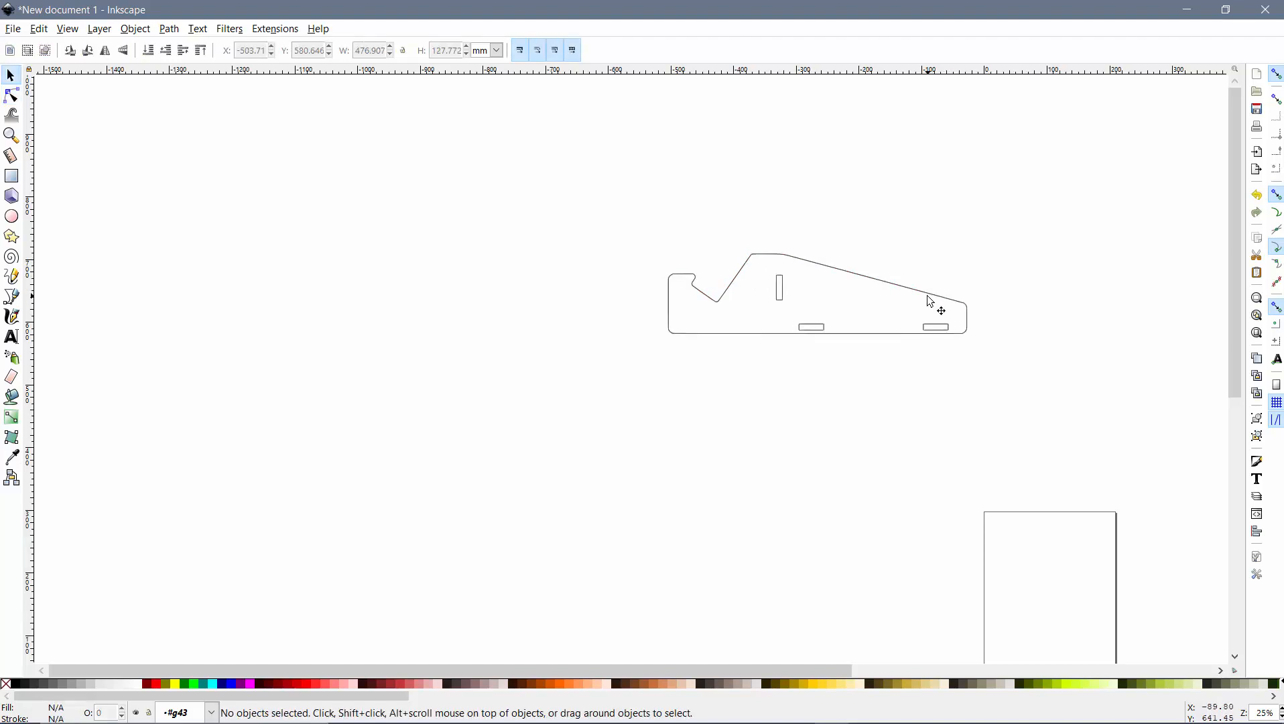
- Pull the dark Side path out of the traced stack to about X -761 mm, Y 430 mm and delete the lighter 102-node path
{"action": "left_click", "coordinate": [931, 297]}
{"action": "left_click_drag", "start_coordinate": [931, 298], "coordinate": [779, 406]}
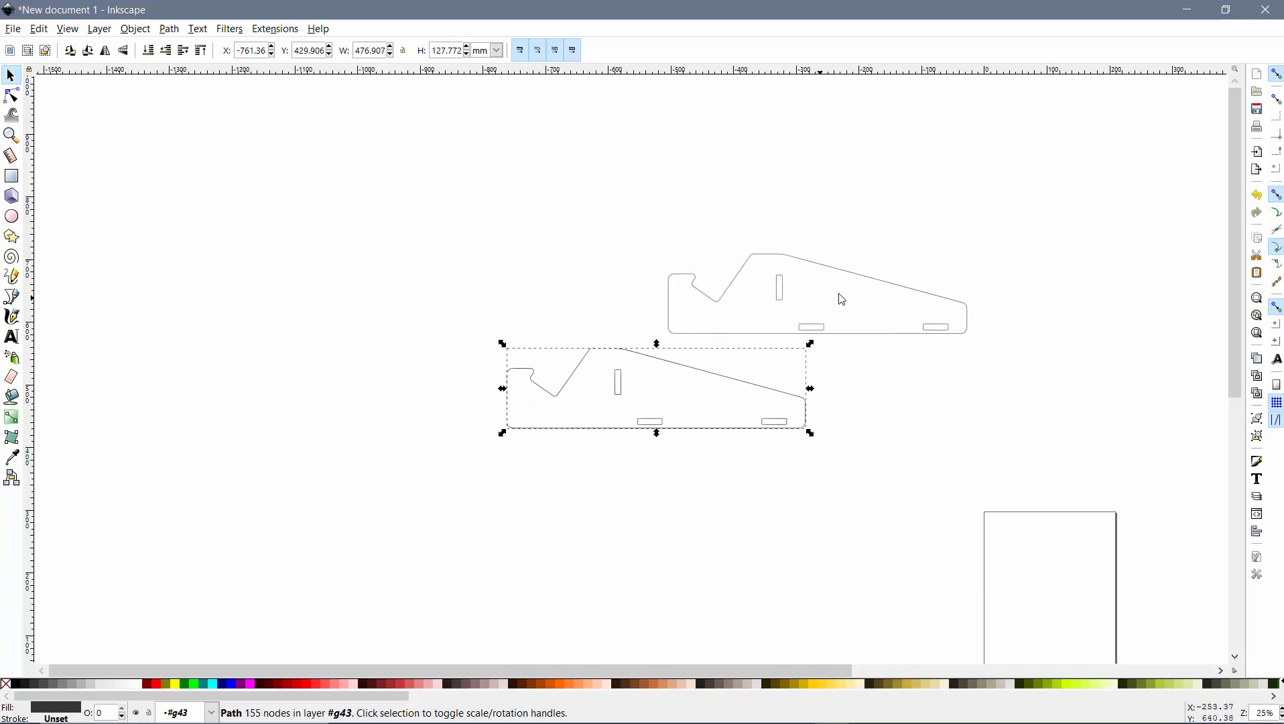
{"action": "left_click", "coordinate": [869, 283]}
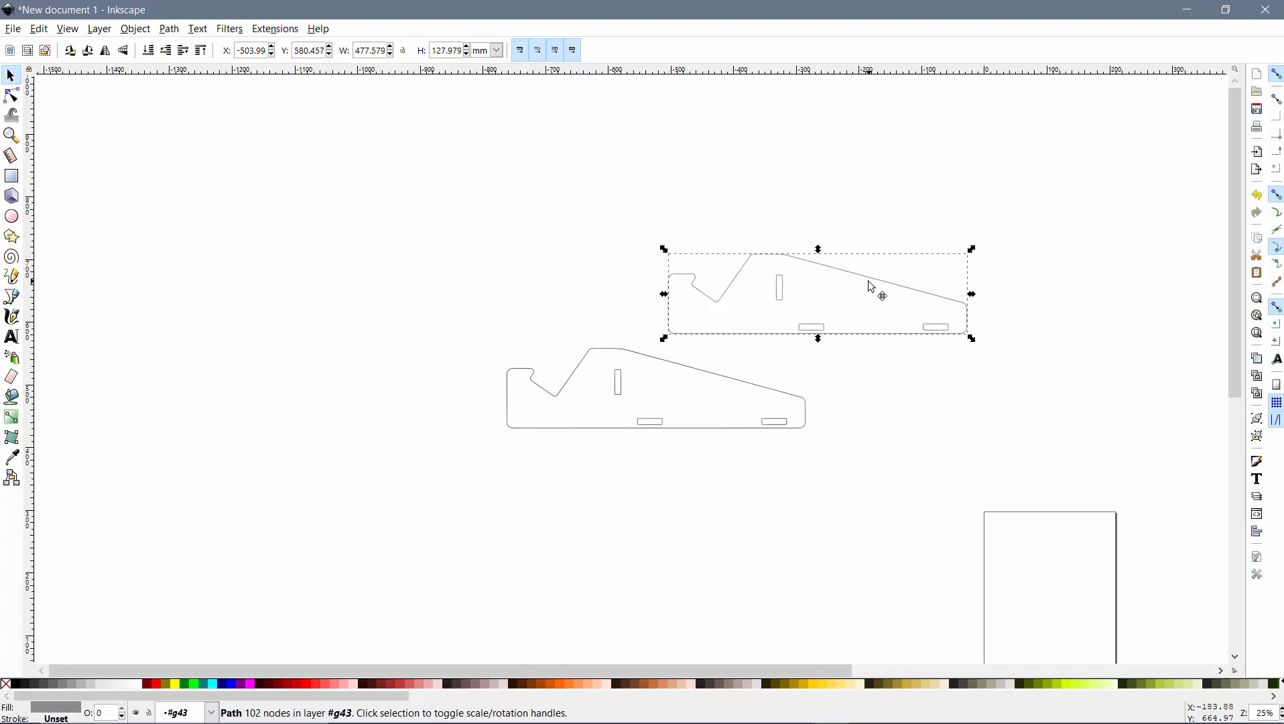
{"action": "key", "text": "Delete"}
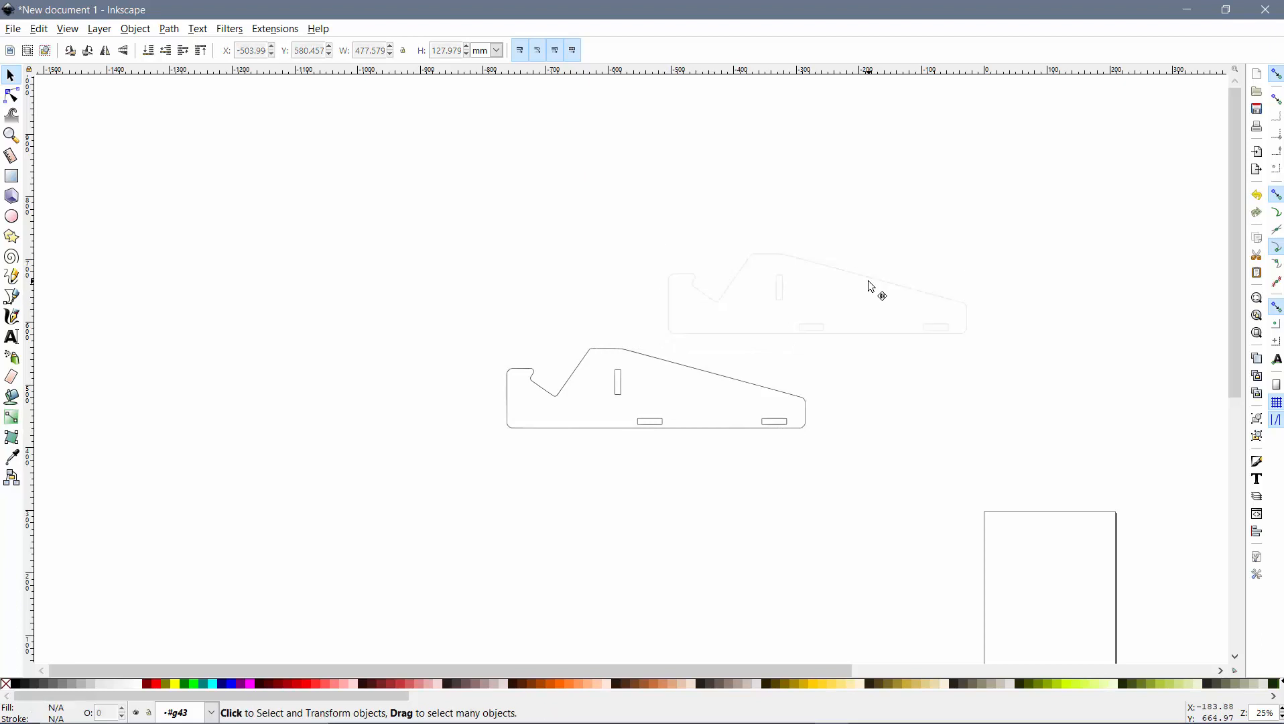
- Select the dark Side outline, switch its dimension units to inches, and lock the width-to-height ratio
{"action": "left_click", "coordinate": [737, 384]}
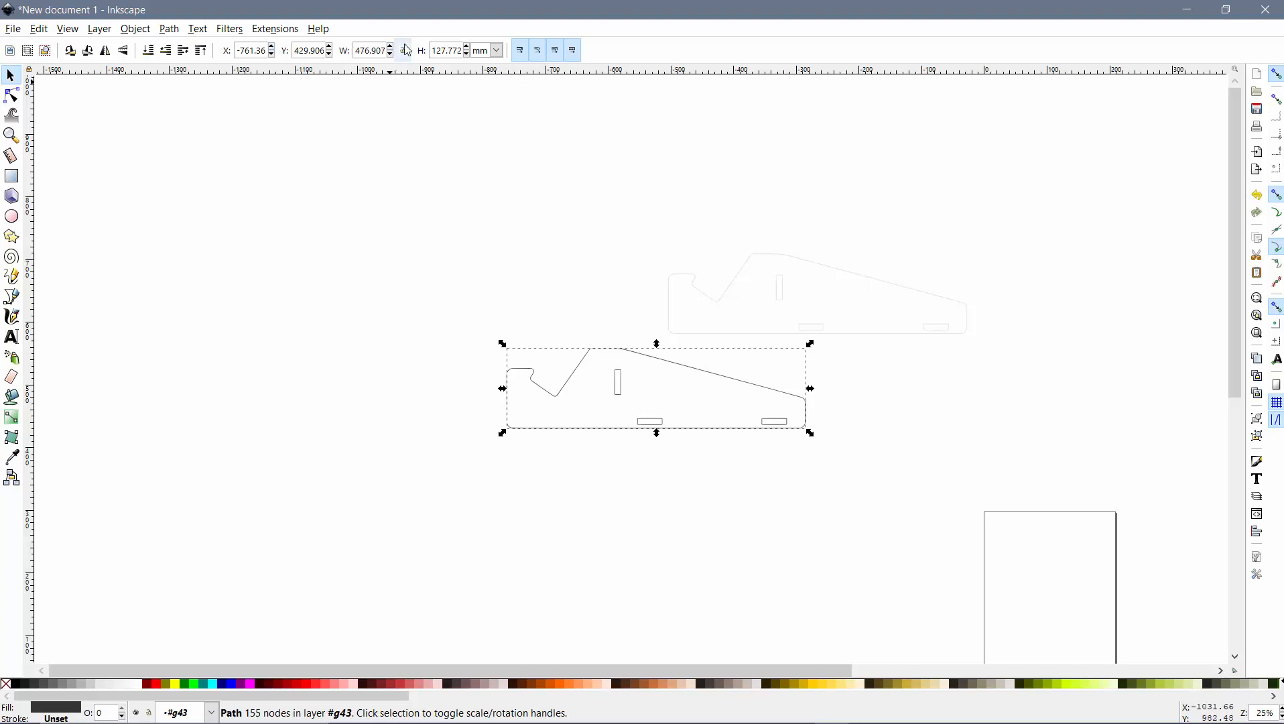
{"action": "left_click", "coordinate": [496, 52]}
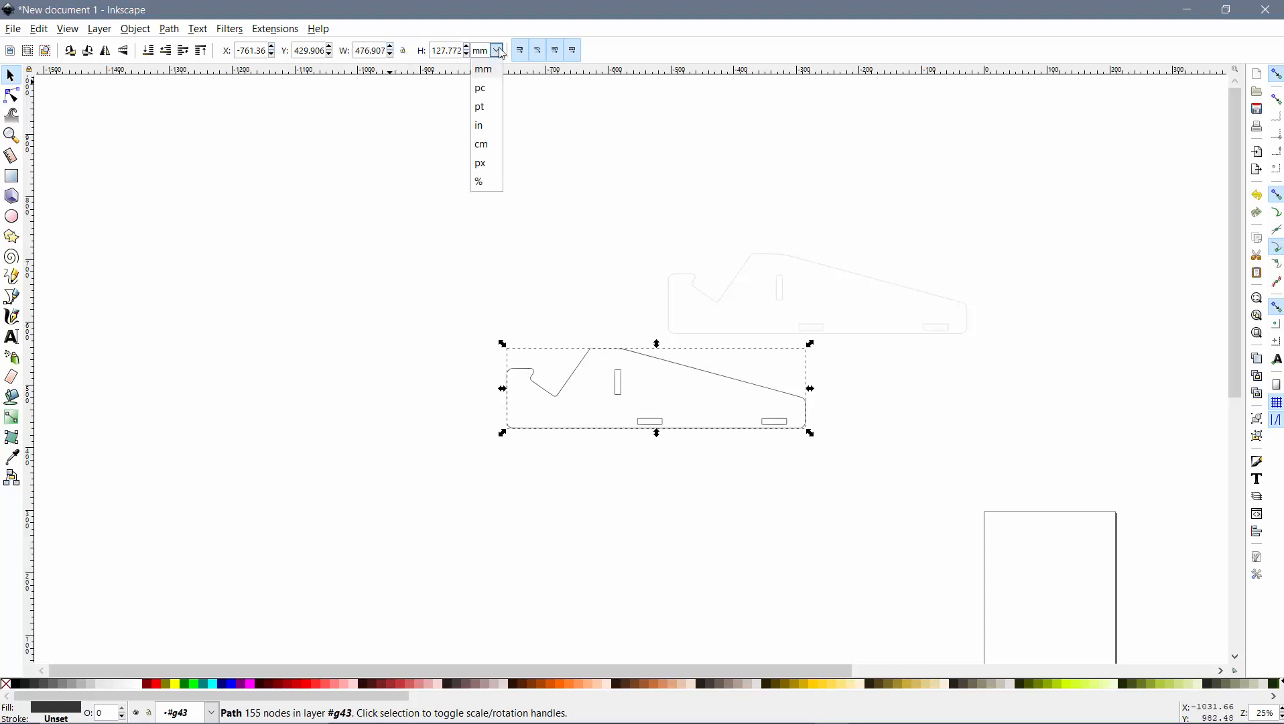
{"action": "left_click", "coordinate": [493, 125]}
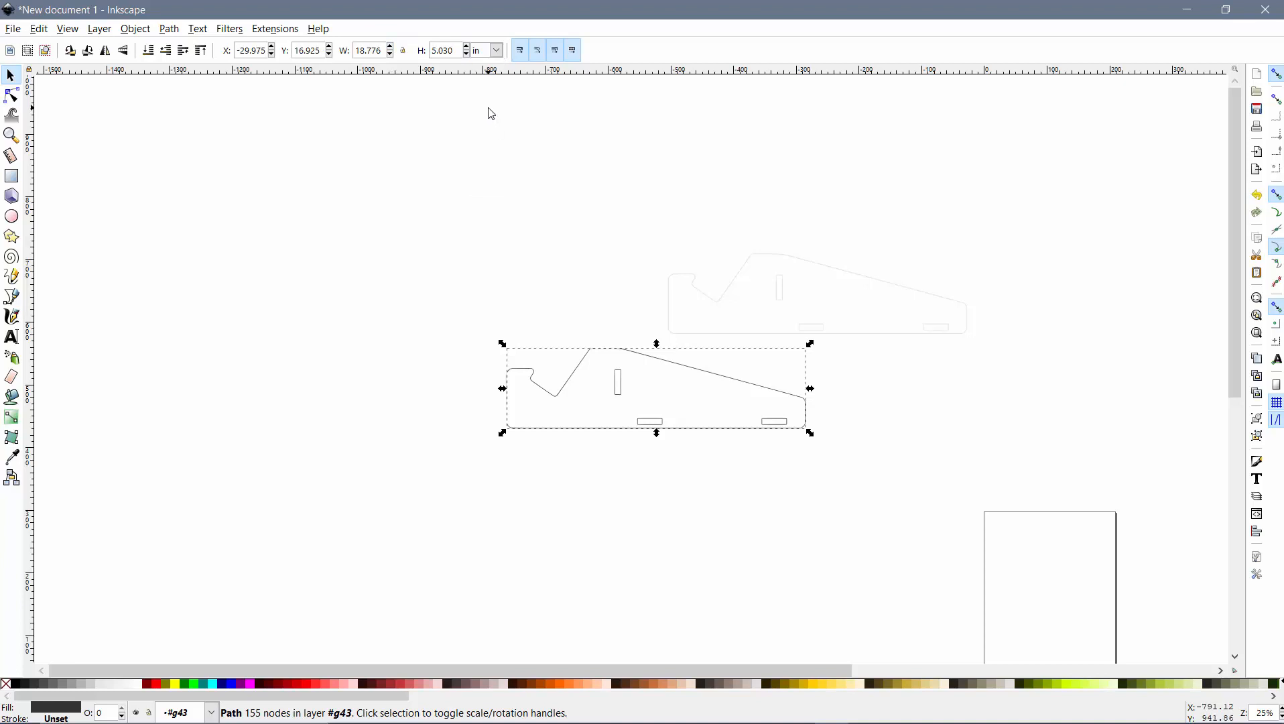
{"action": "left_click", "coordinate": [393, 103]}
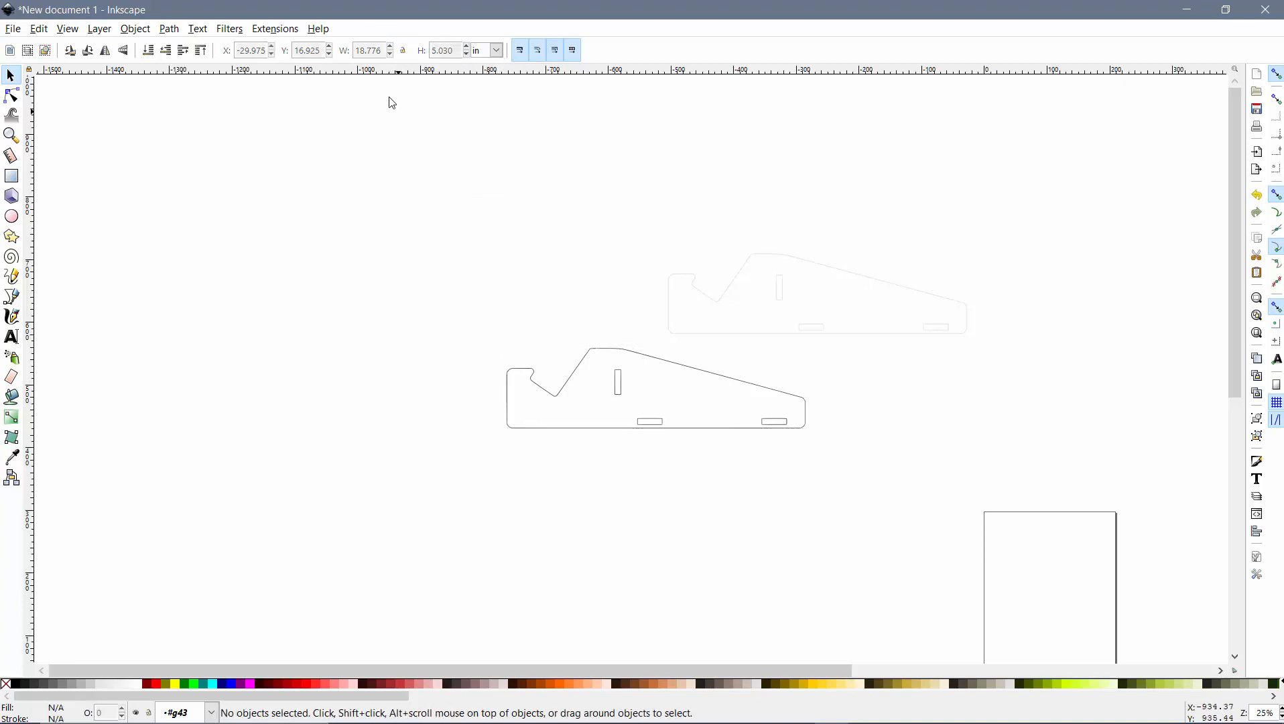
{"action": "left_click", "coordinate": [611, 349]}
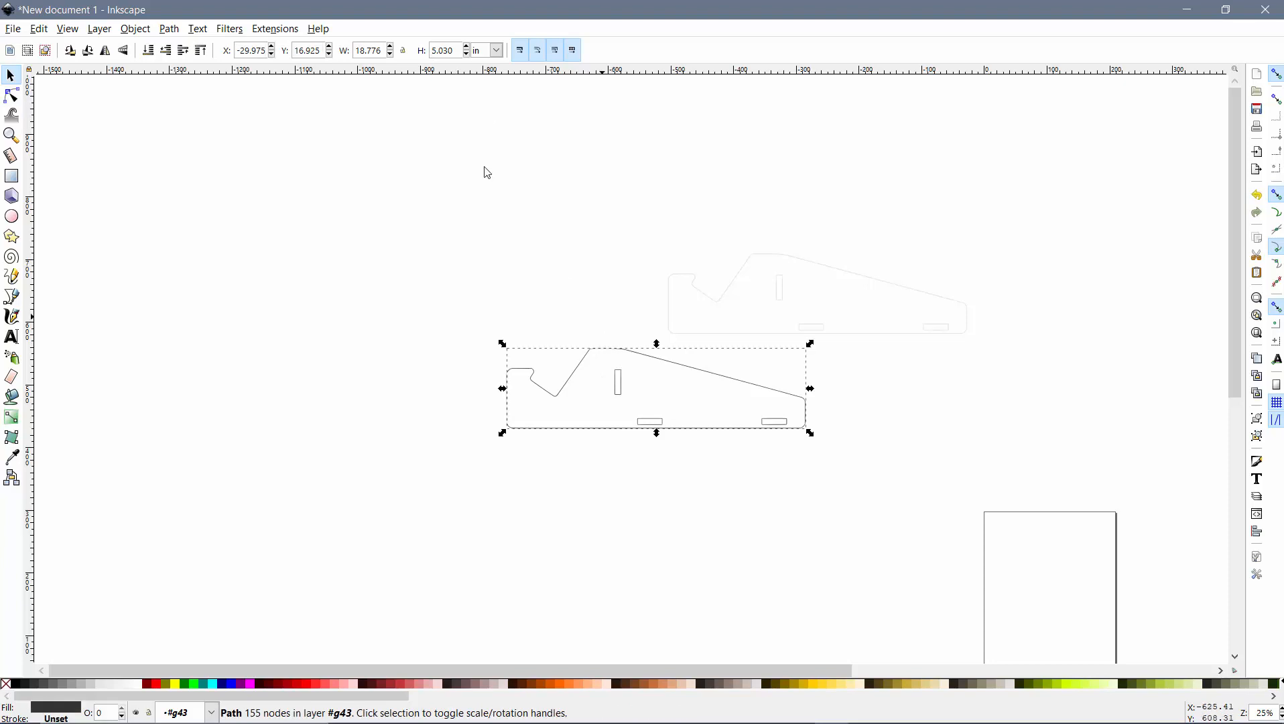
{"action": "left_click", "coordinate": [406, 53]}
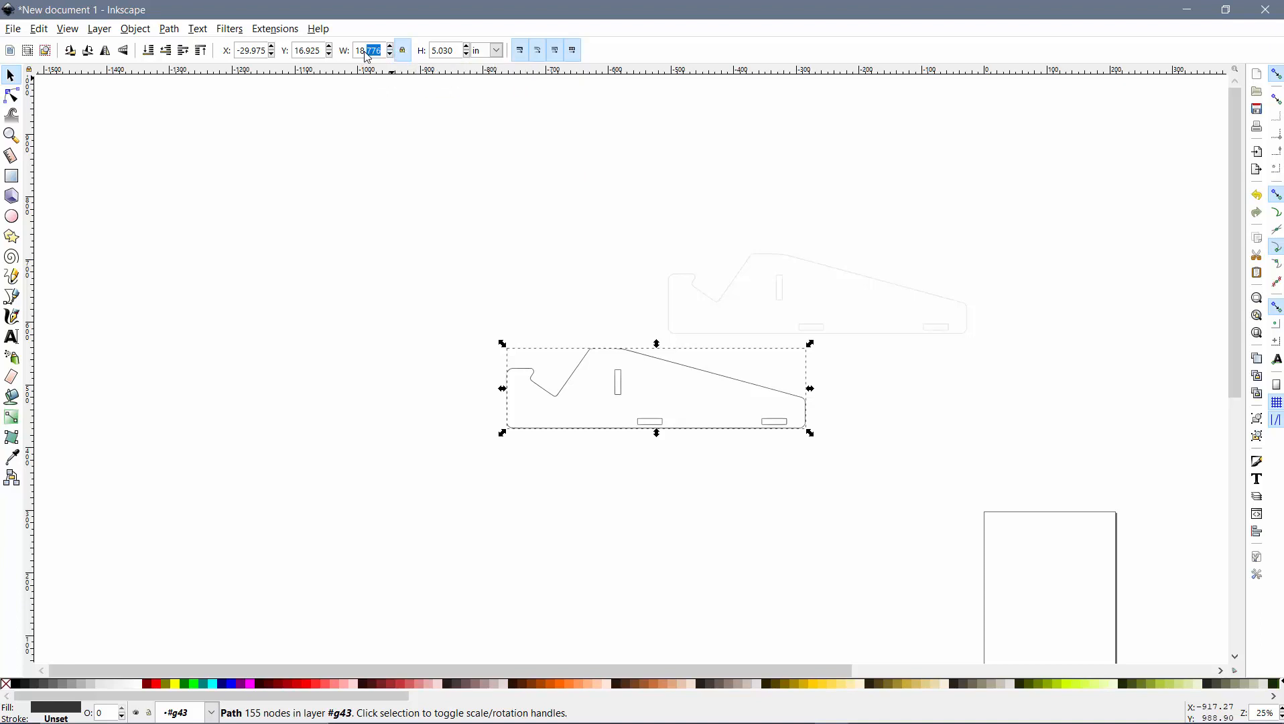
- Set the dark Side outline's width to 6 in
{"action": "left_click_drag", "start_coordinate": [383, 50], "coordinate": [314, 51]}
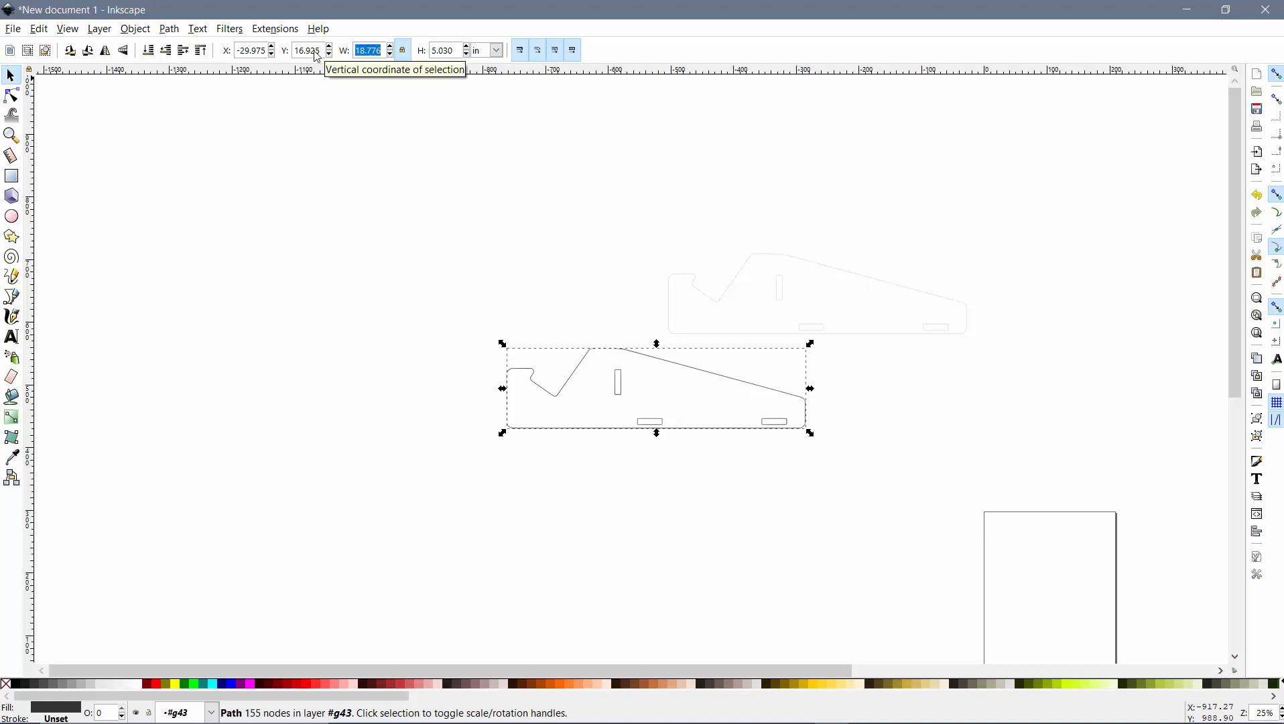
{"action": "type", "text": "6"}
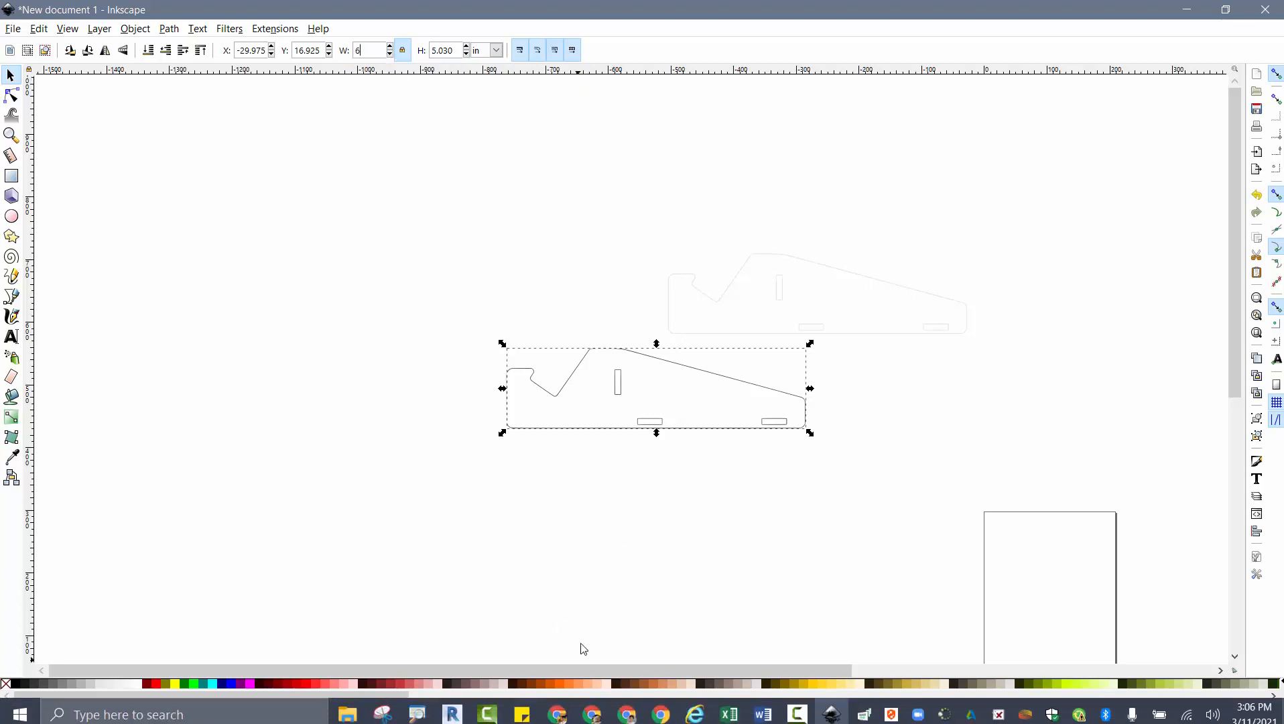
- Switch to Chrome, close the VMware Horizon and inkscape Google Search tabs, and open the Phone Stand Example part studio
{"action": "left_click", "coordinate": [557, 707]}
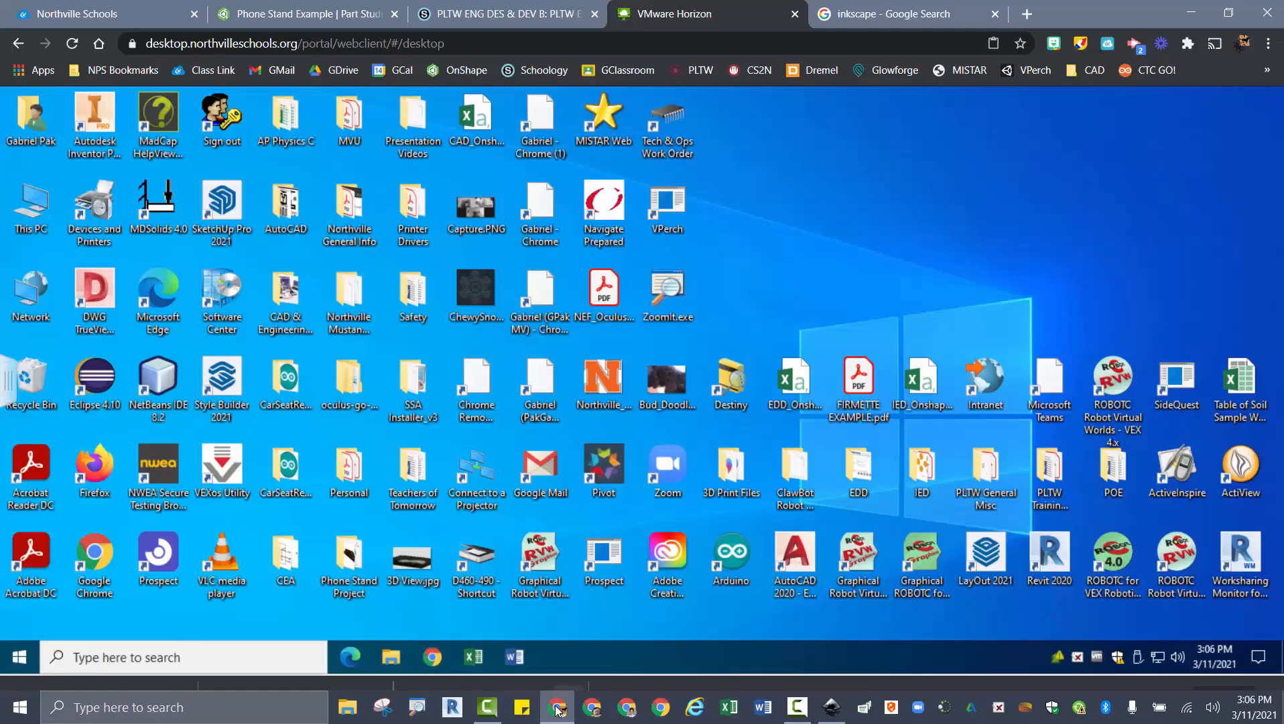
{"action": "left_click", "coordinate": [794, 14]}
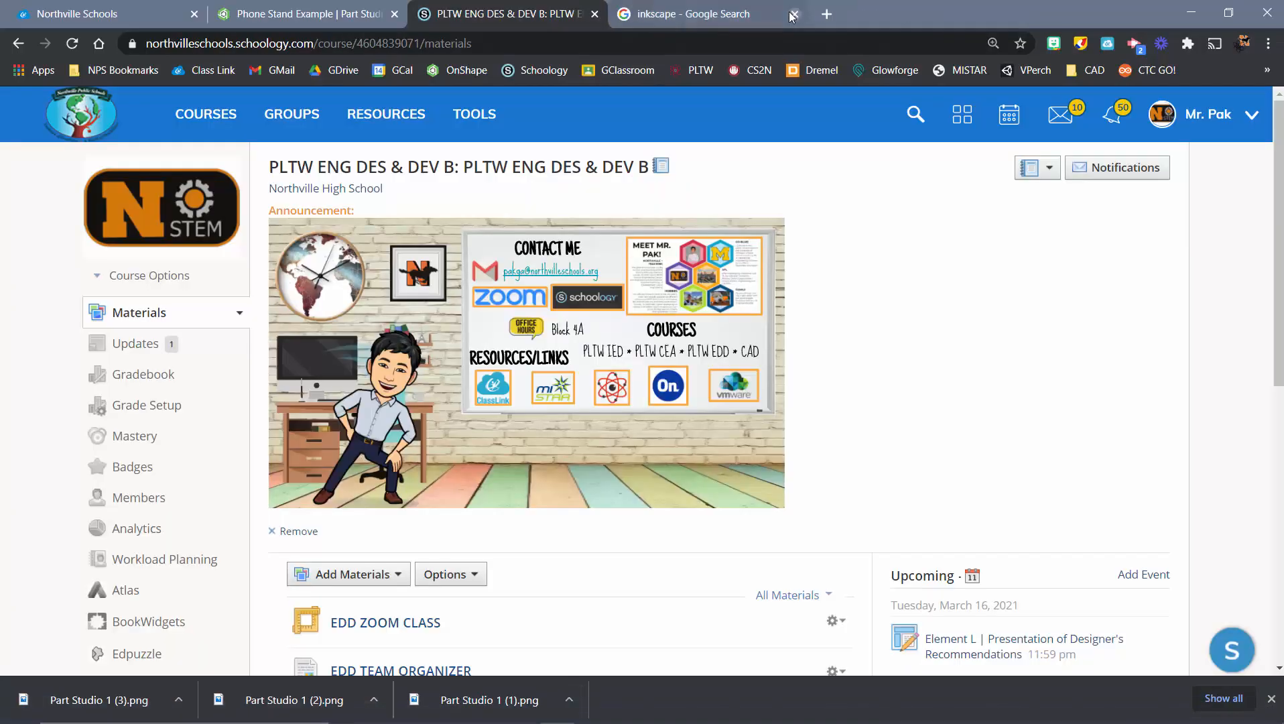
{"action": "left_click", "coordinate": [794, 14]}
{"action": "left_click", "coordinate": [288, 14]}
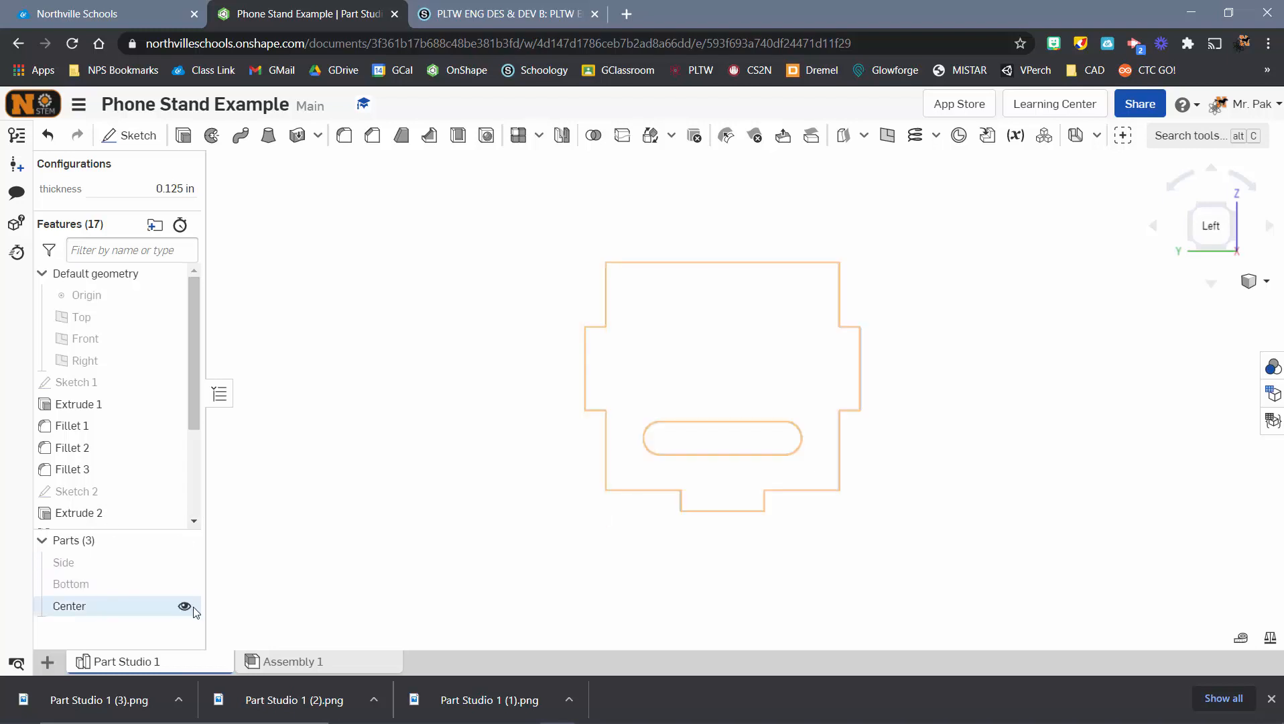
- Hide the Center part, show the Side part instead, and view it from the front
{"action": "left_click", "coordinate": [183, 608]}
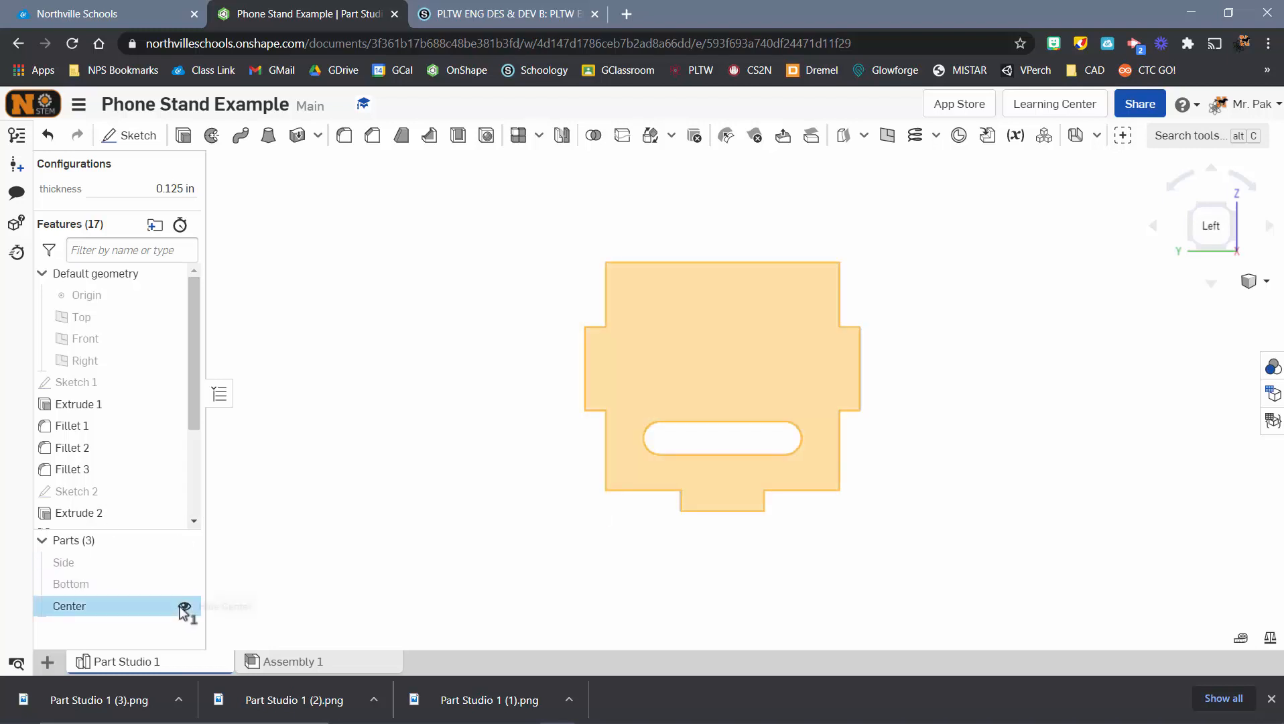
{"action": "left_click", "coordinate": [186, 564]}
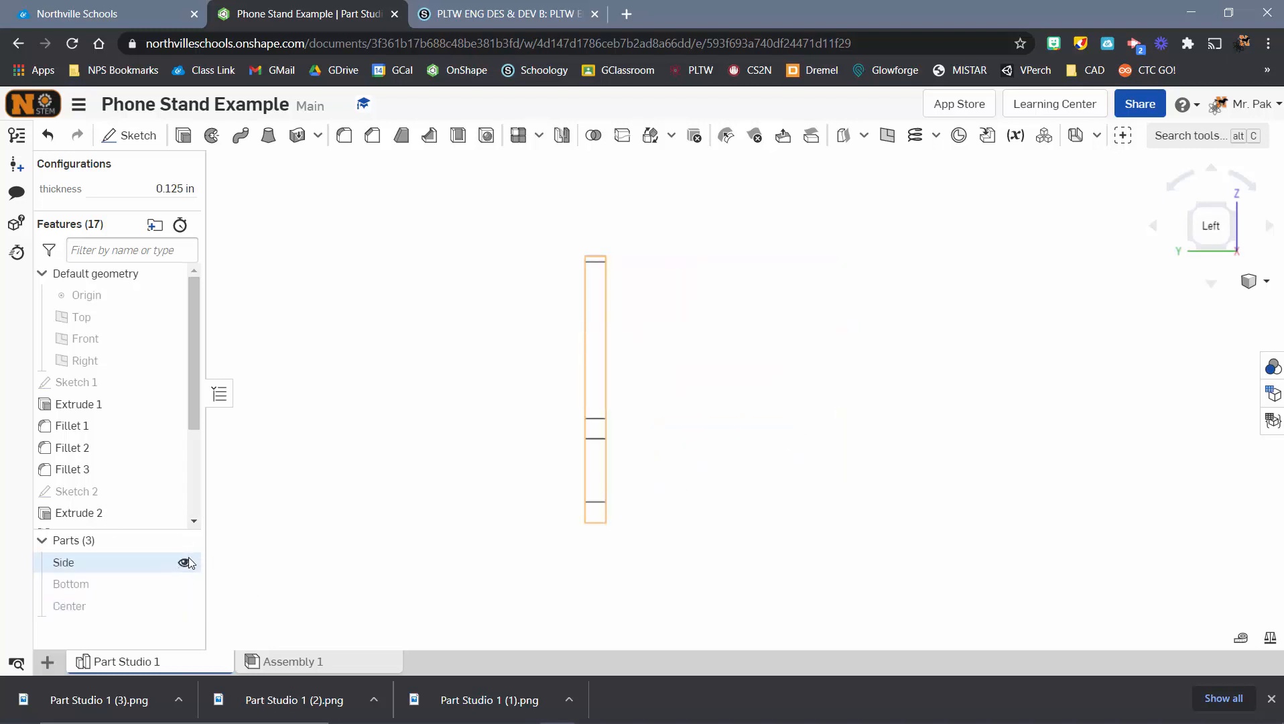
{"action": "left_click", "coordinate": [1227, 216]}
{"action": "left_click", "coordinate": [1203, 231]}
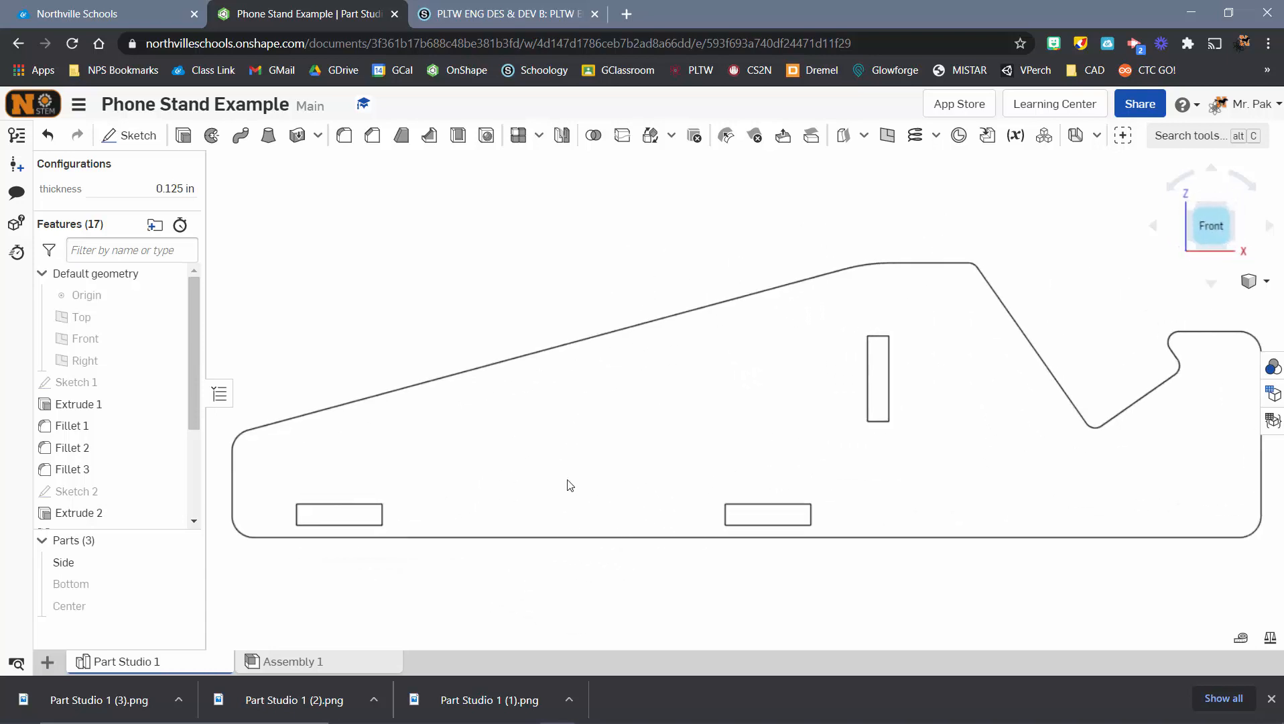
- Measure the distance between the Side part's two vertical end edges and return to Inkscape with the browser's downloads bar closed
{"action": "left_click", "coordinate": [232, 478]}
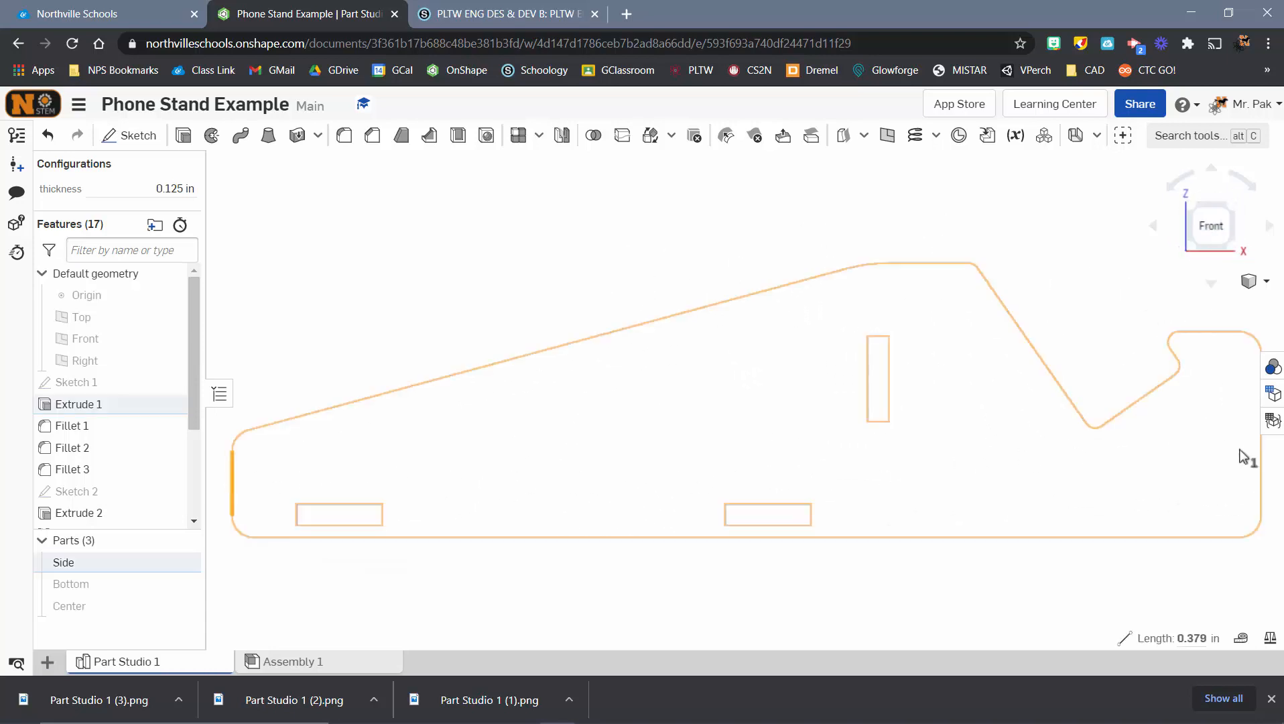
{"action": "left_click", "coordinate": [1261, 473]}
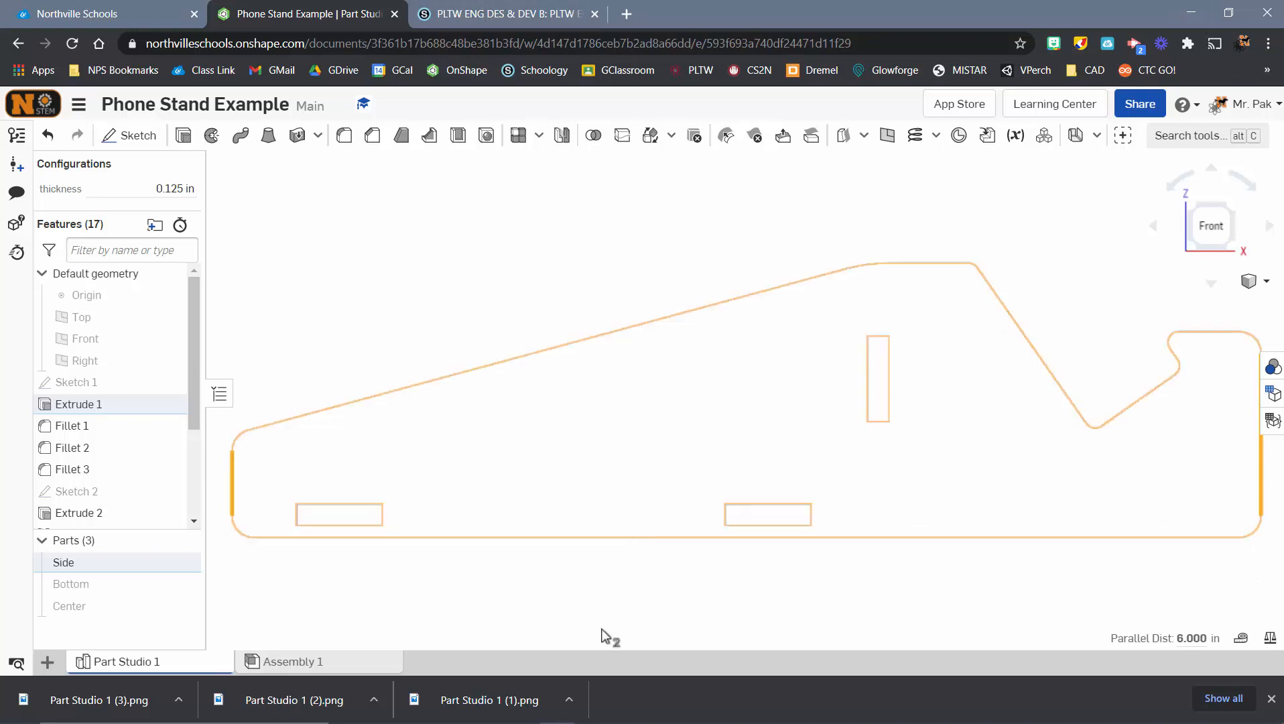
{"action": "left_click", "coordinate": [1267, 697]}
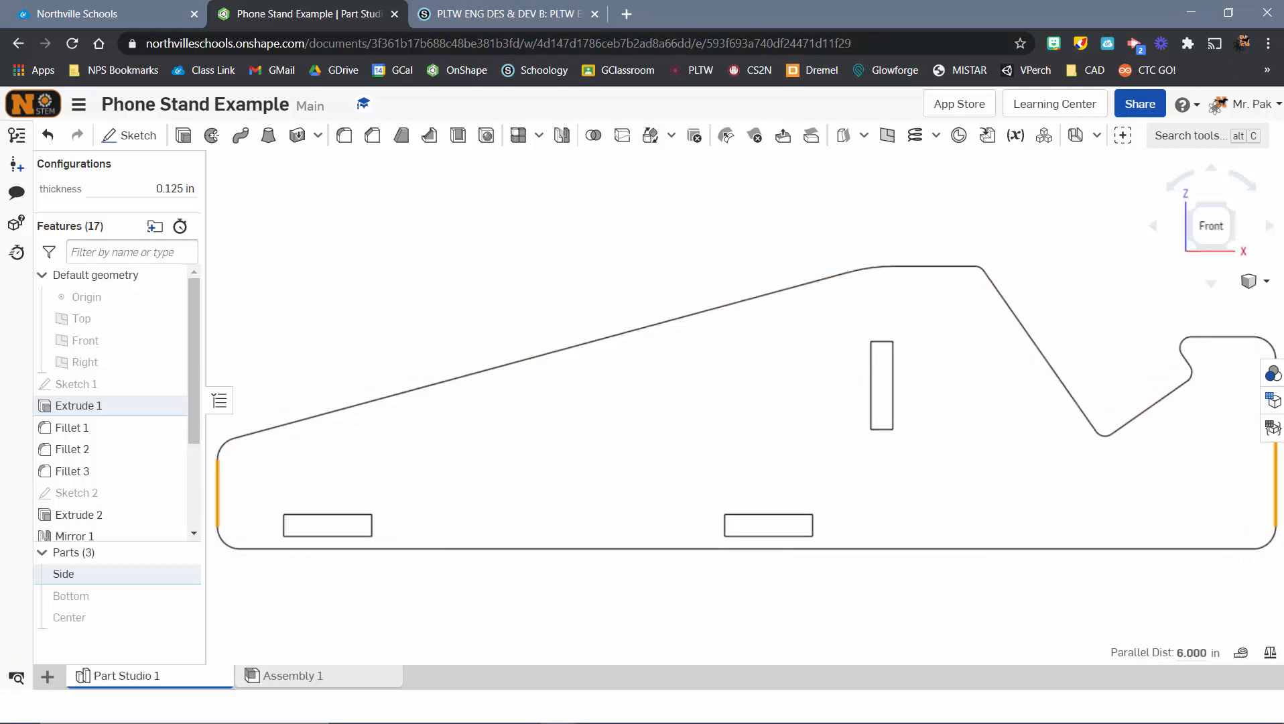
{"action": "left_click", "coordinate": [816, 706]}
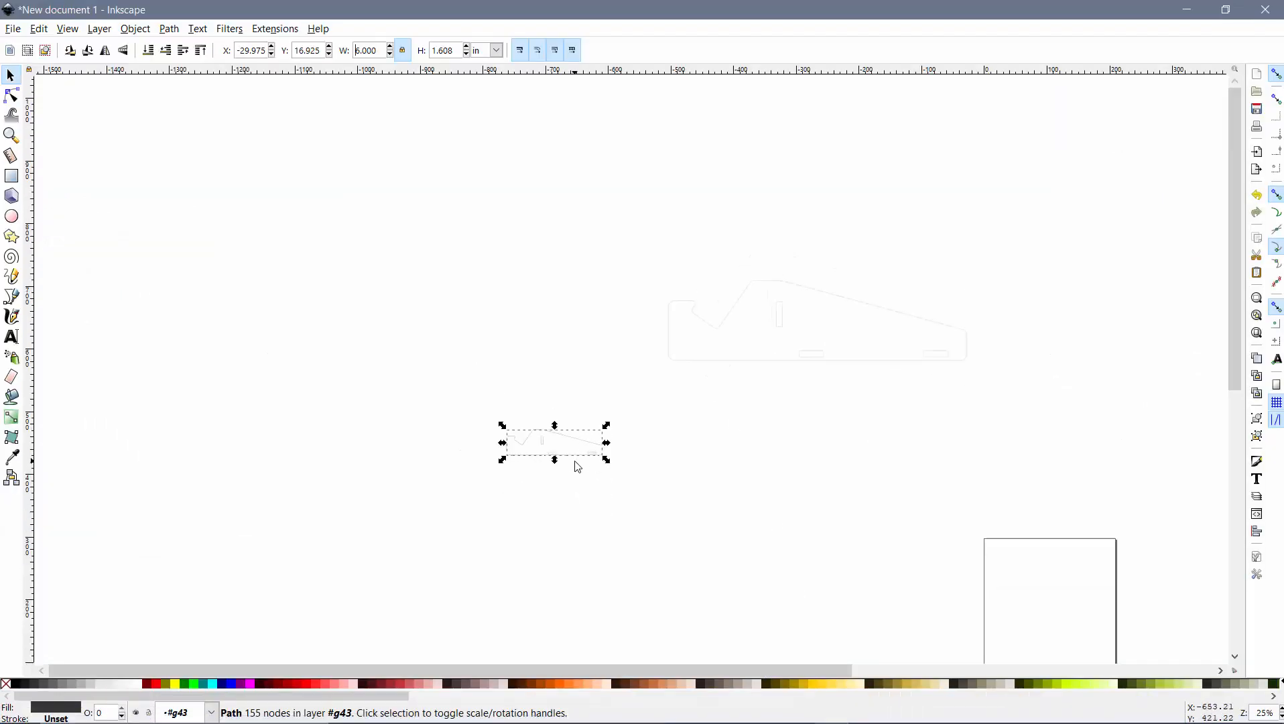
- Delete the larger, light-grey Side outline and keep the resized dark one
{"action": "scroll", "coordinate": [577, 467], "scroll_direction": "up", "scroll_amount": 3}
{"action": "left_click", "coordinate": [752, 438]}
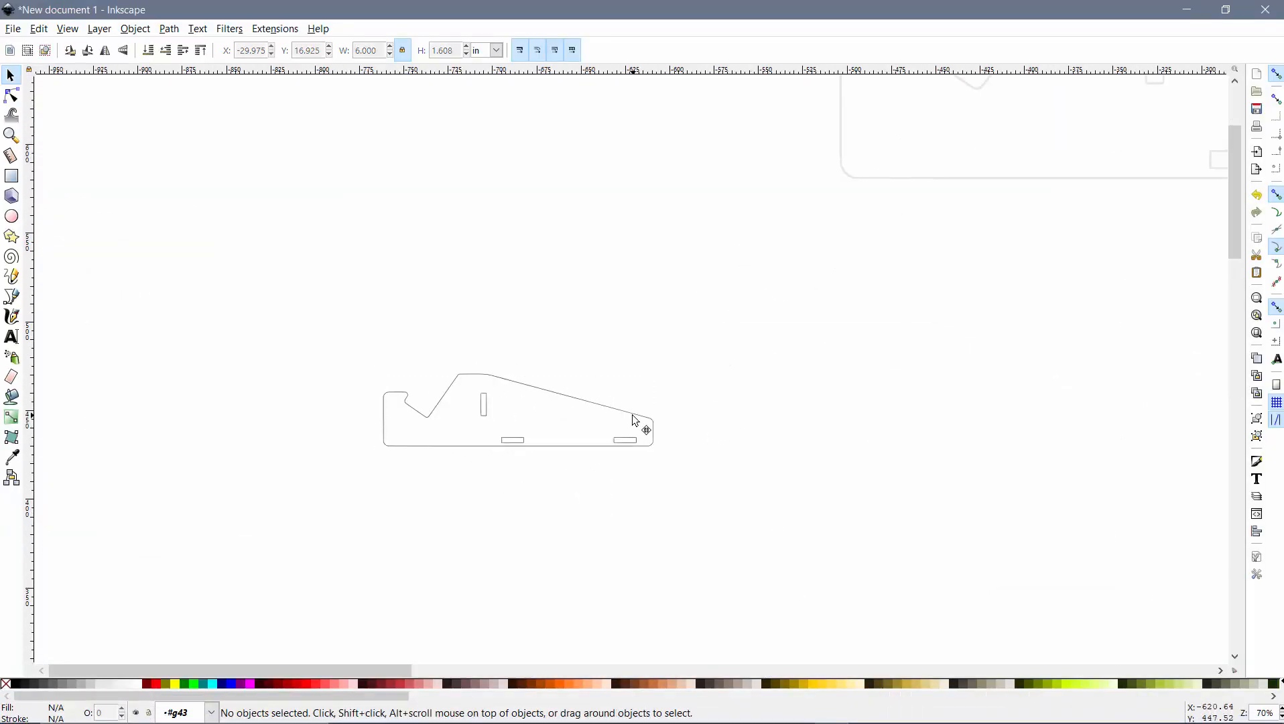
{"action": "left_click", "coordinate": [632, 414]}
{"action": "scroll", "coordinate": [757, 412], "scroll_direction": "down", "scroll_amount": 4}
{"action": "scroll", "coordinate": [777, 409], "scroll_direction": "up", "scroll_amount": 8}
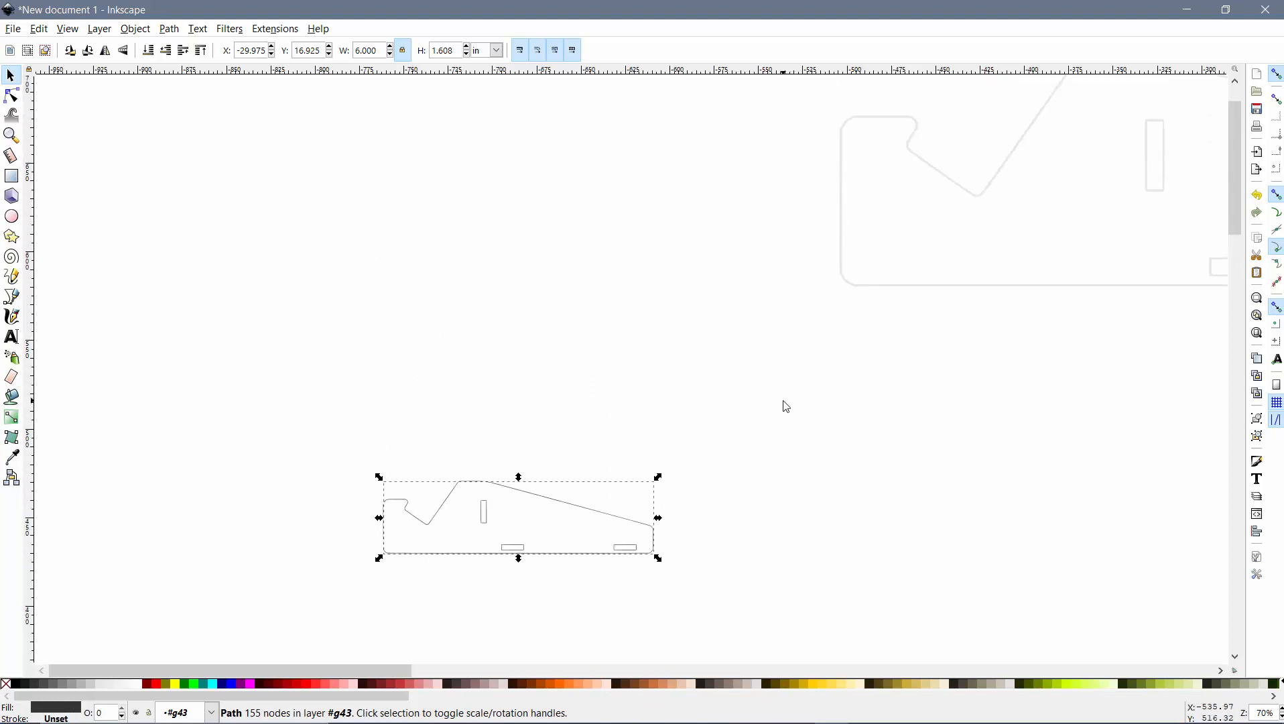
{"action": "left_click", "coordinate": [869, 288]}
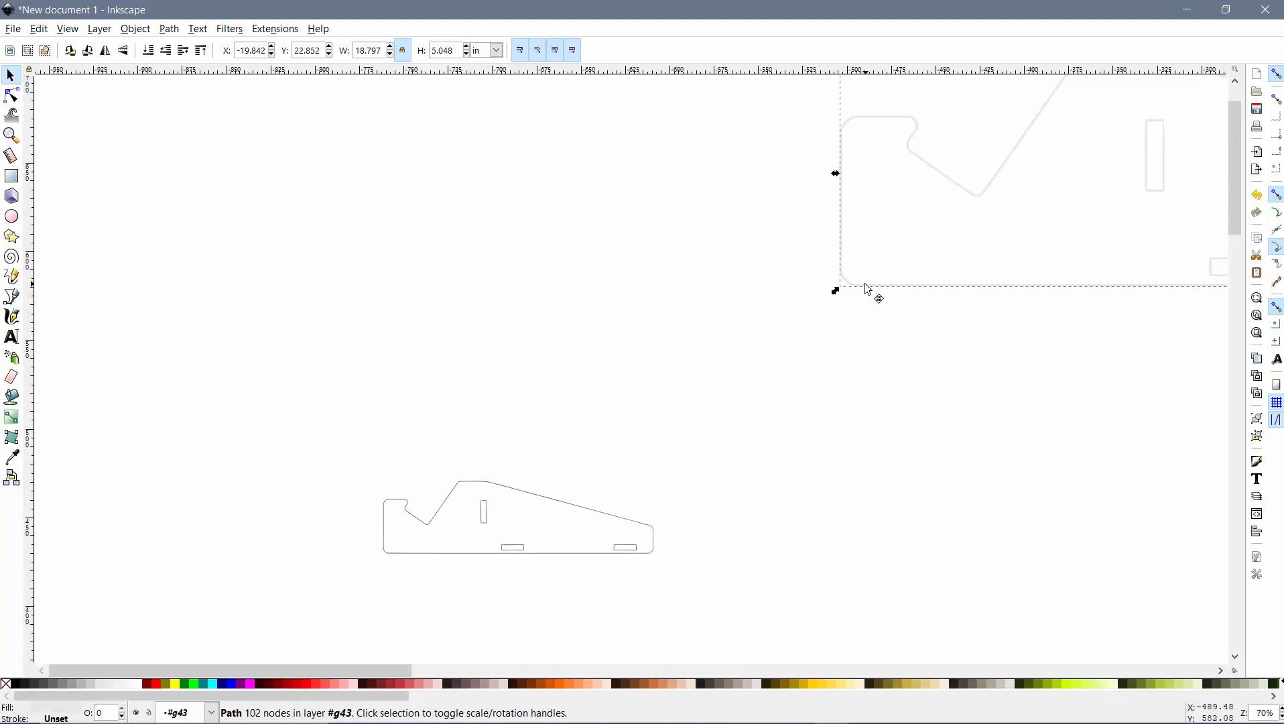
{"action": "key", "text": "Delete"}
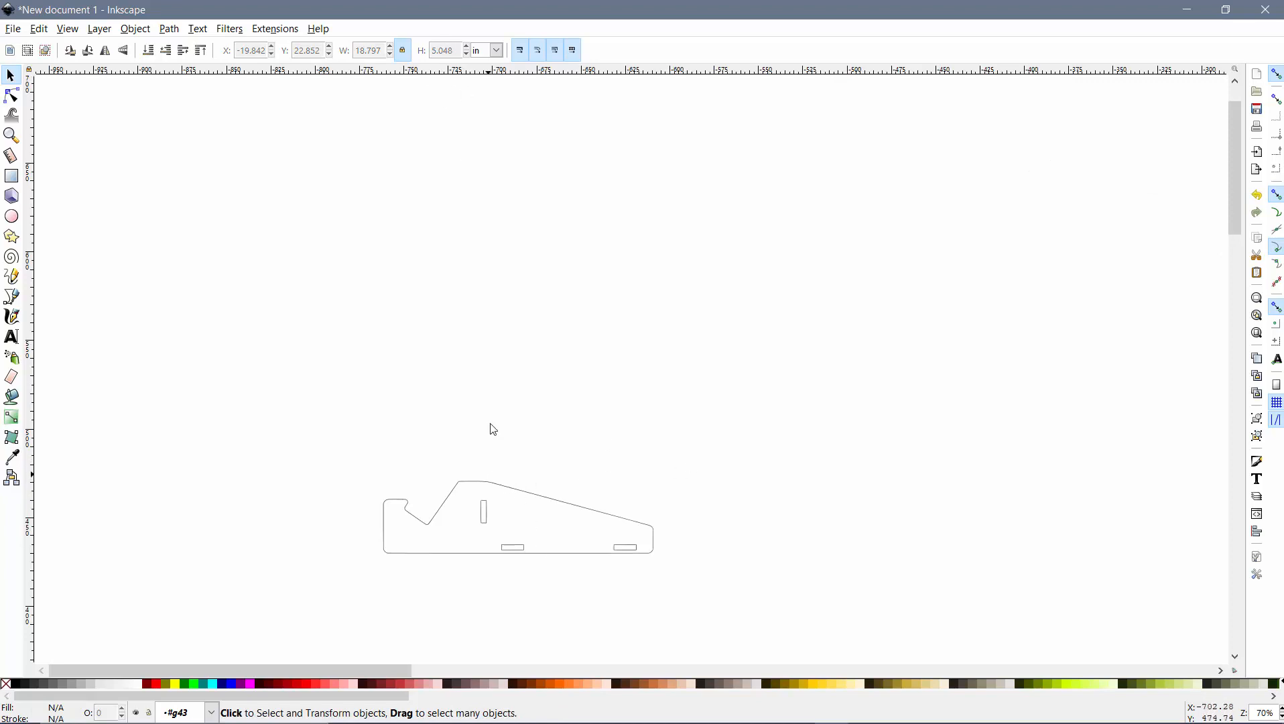
- Select the resized Side outline, and in Onshape measure the Side part's height between its short top edge and long bottom edge
{"action": "left_click", "coordinate": [532, 504]}
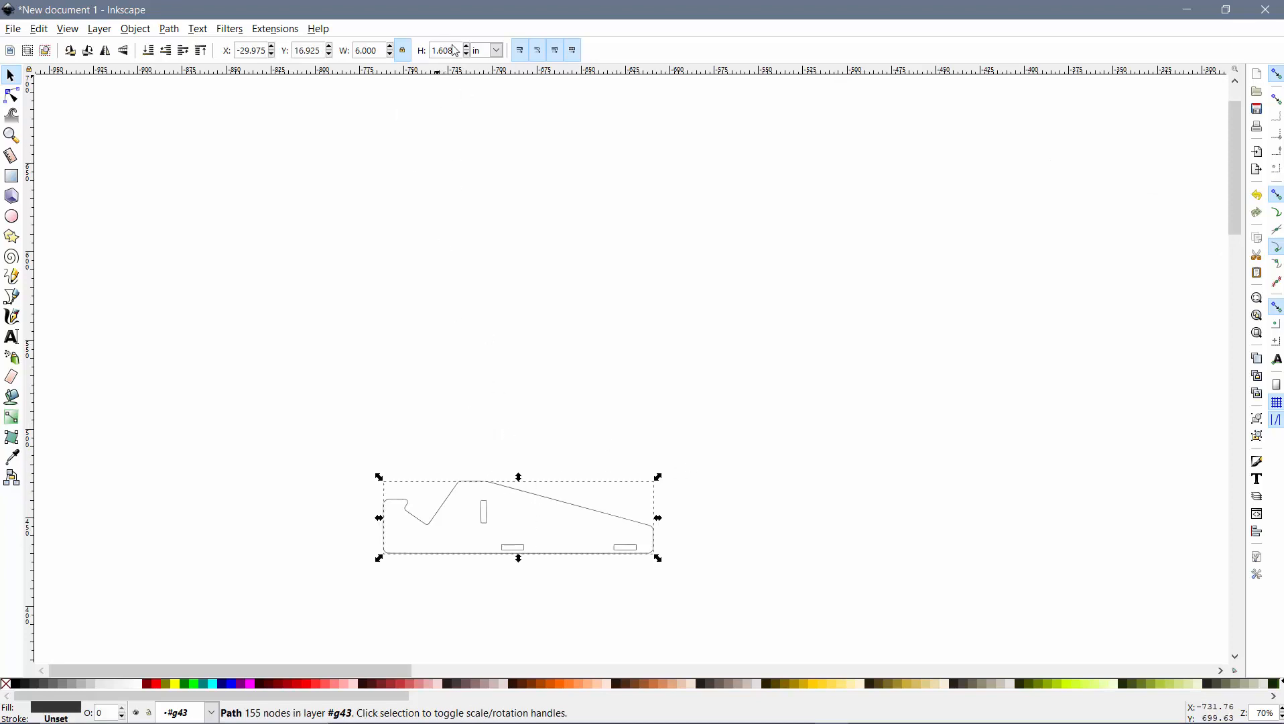
{"action": "mouse_move", "coordinate": [770, 715]}
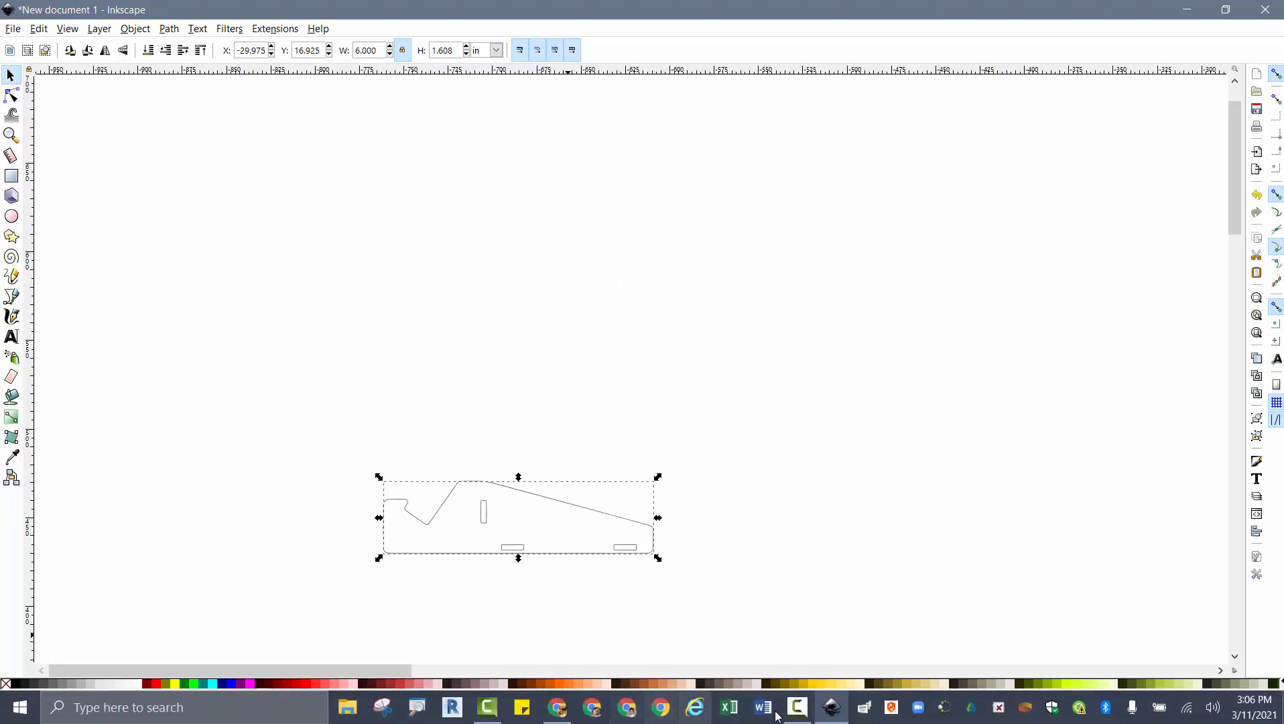
{"action": "left_click", "coordinate": [558, 707]}
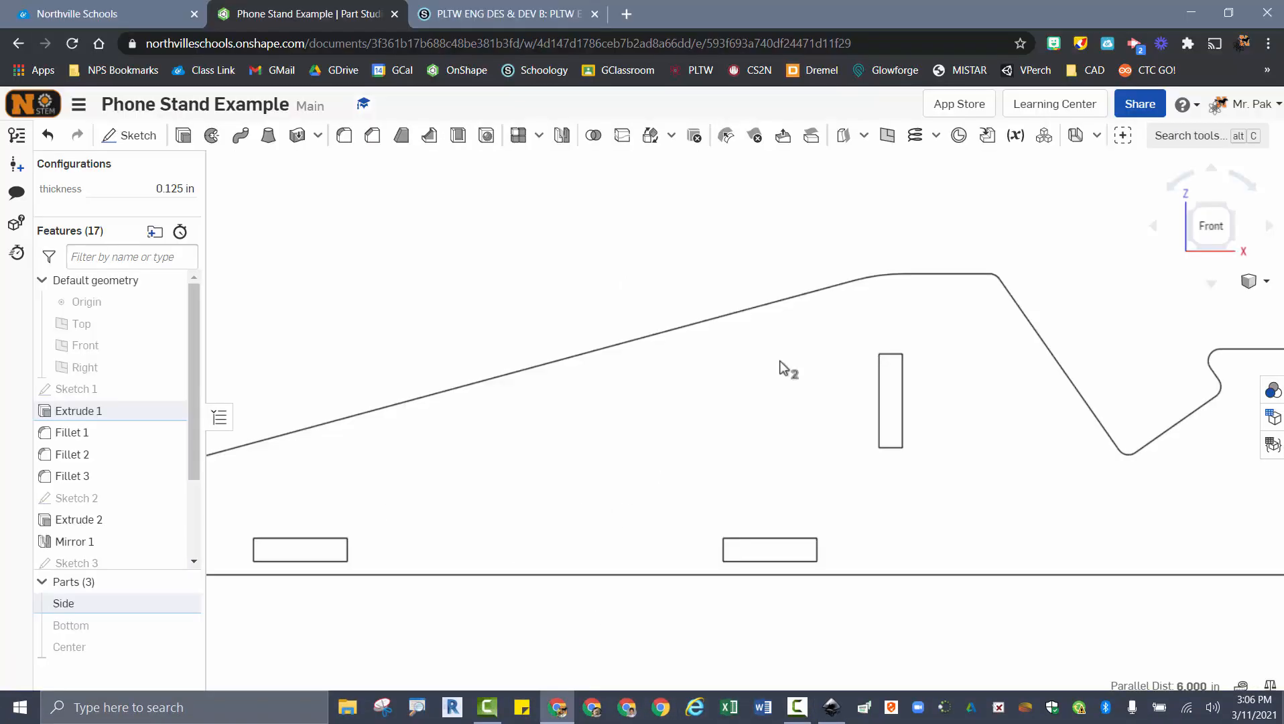
{"action": "scroll", "coordinate": [1157, 389], "scroll_direction": "down", "scroll_amount": 5}
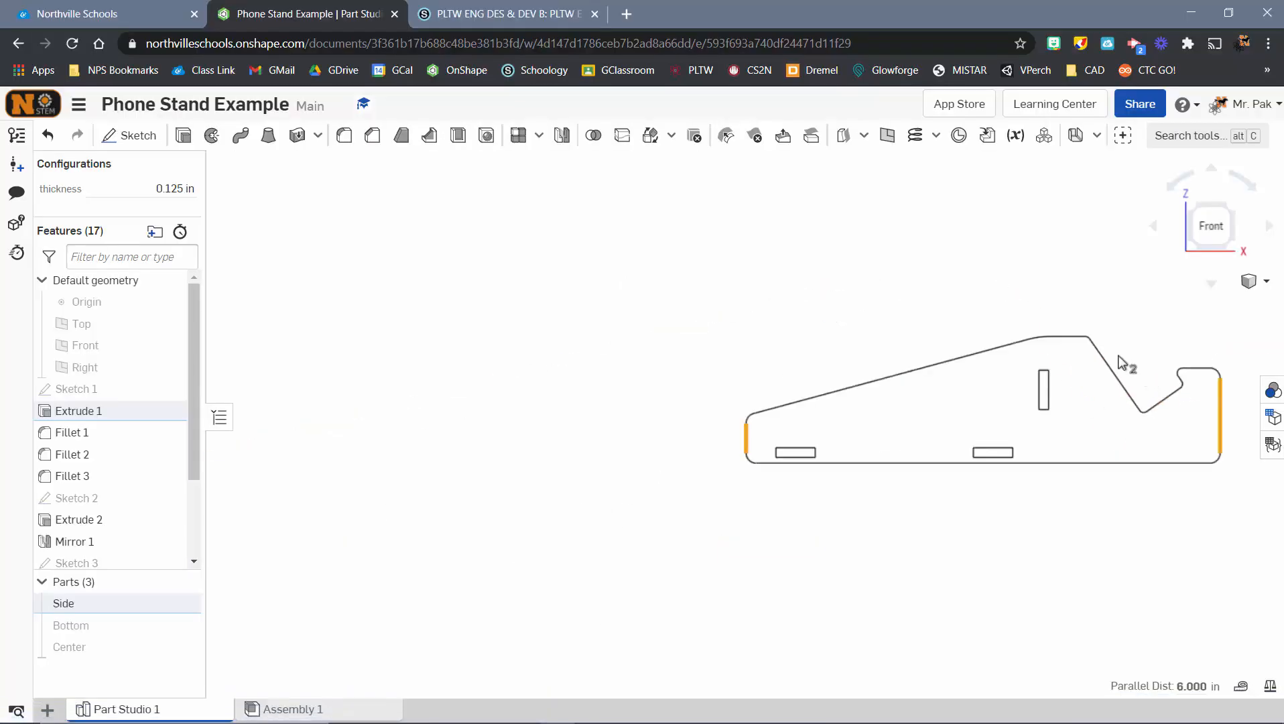
{"action": "left_click", "coordinate": [1090, 324]}
{"action": "left_click", "coordinate": [1080, 337]}
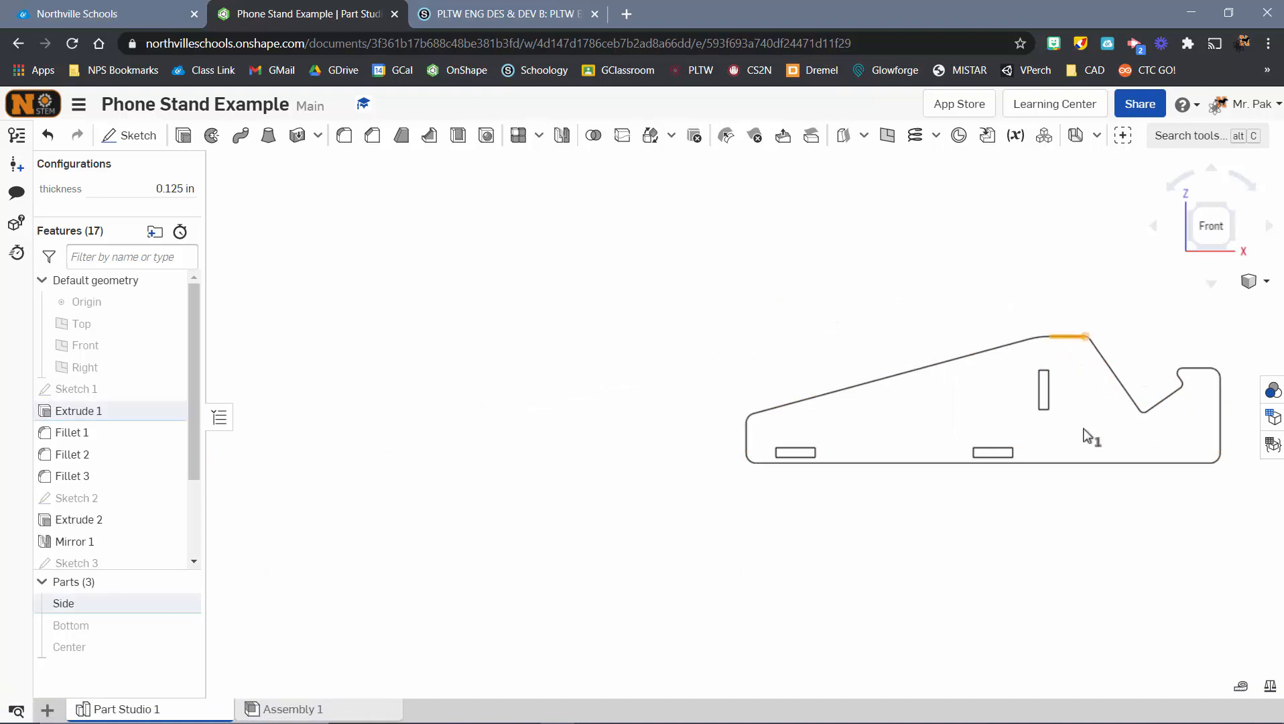
{"action": "left_click", "coordinate": [1077, 463]}
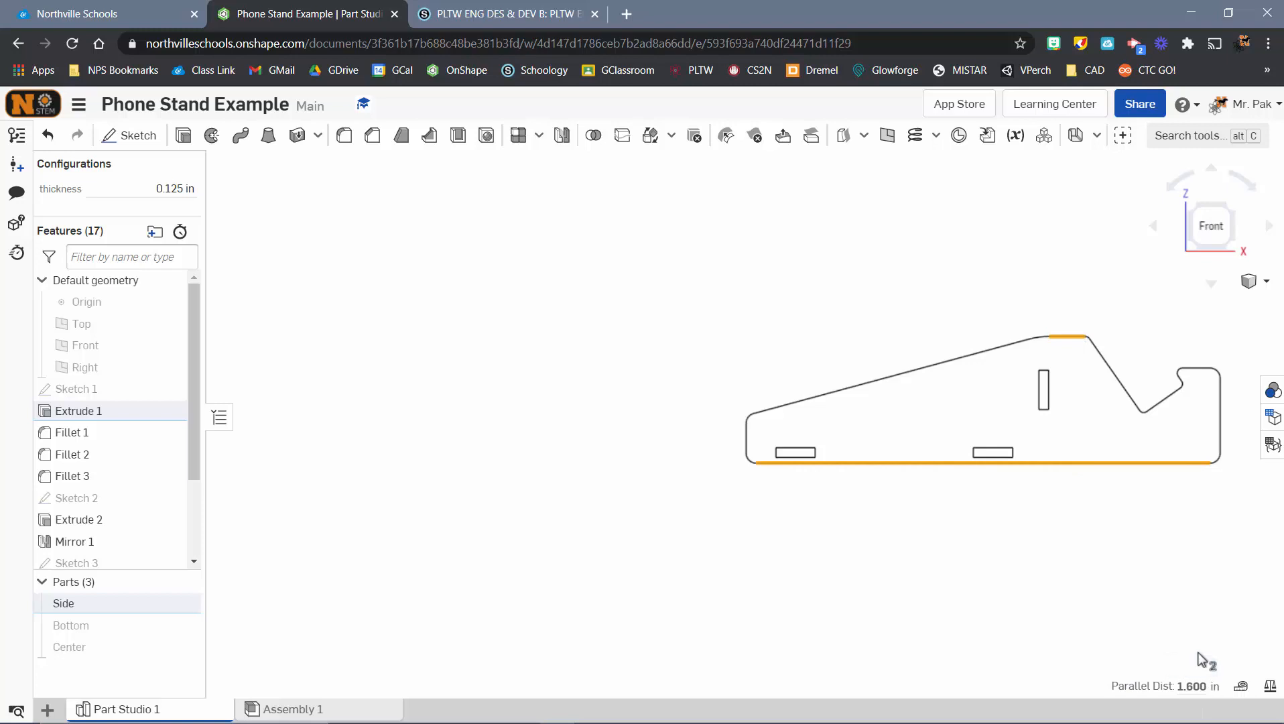
- Clear the edge selection, replace the visible Side part with the Bottom part, and view it from the top
{"action": "left_click", "coordinate": [750, 505]}
{"action": "scroll", "coordinate": [704, 258], "scroll_direction": "down", "scroll_amount": 8}
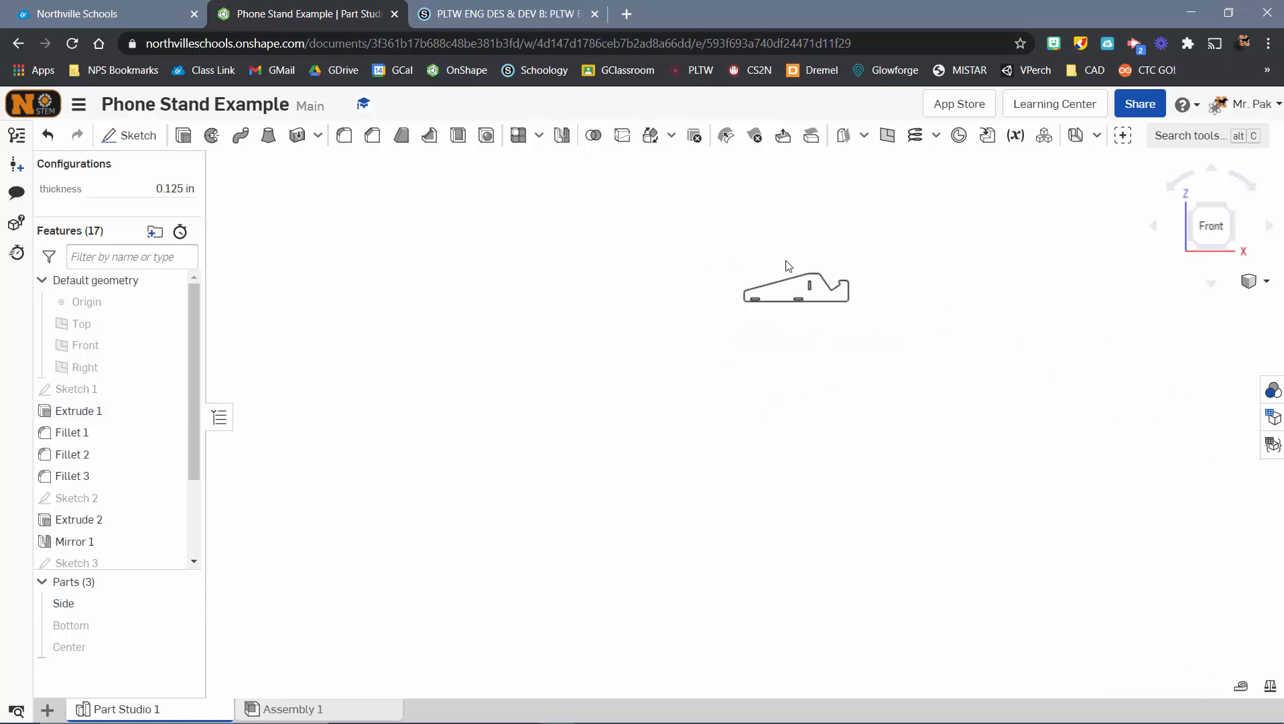
{"action": "scroll", "coordinate": [943, 329], "scroll_direction": "up", "scroll_amount": 3}
{"action": "scroll", "coordinate": [858, 311], "scroll_direction": "up", "scroll_amount": 1}
{"action": "left_click_drag", "start_coordinate": [725, 252], "coordinate": [817, 429]}
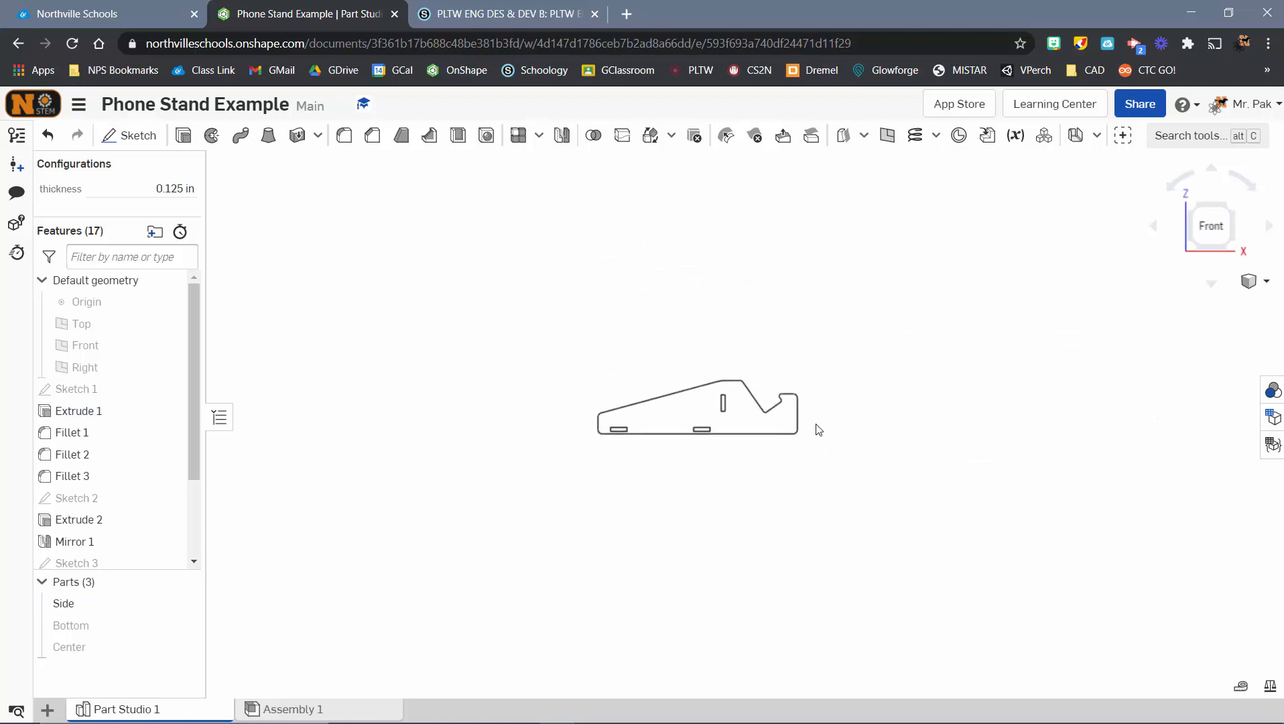
{"action": "scroll", "coordinate": [816, 425], "scroll_direction": "up", "scroll_amount": 3}
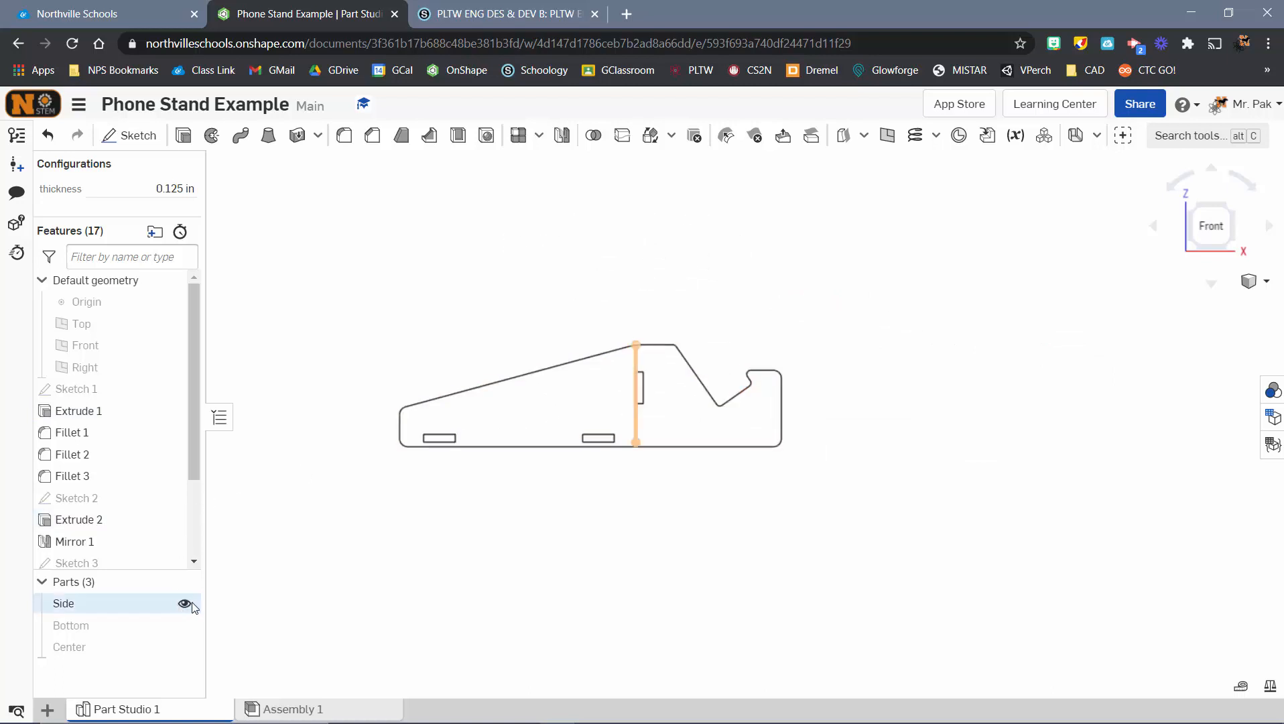
{"action": "left_click", "coordinate": [184, 603]}
{"action": "left_click", "coordinate": [185, 627]}
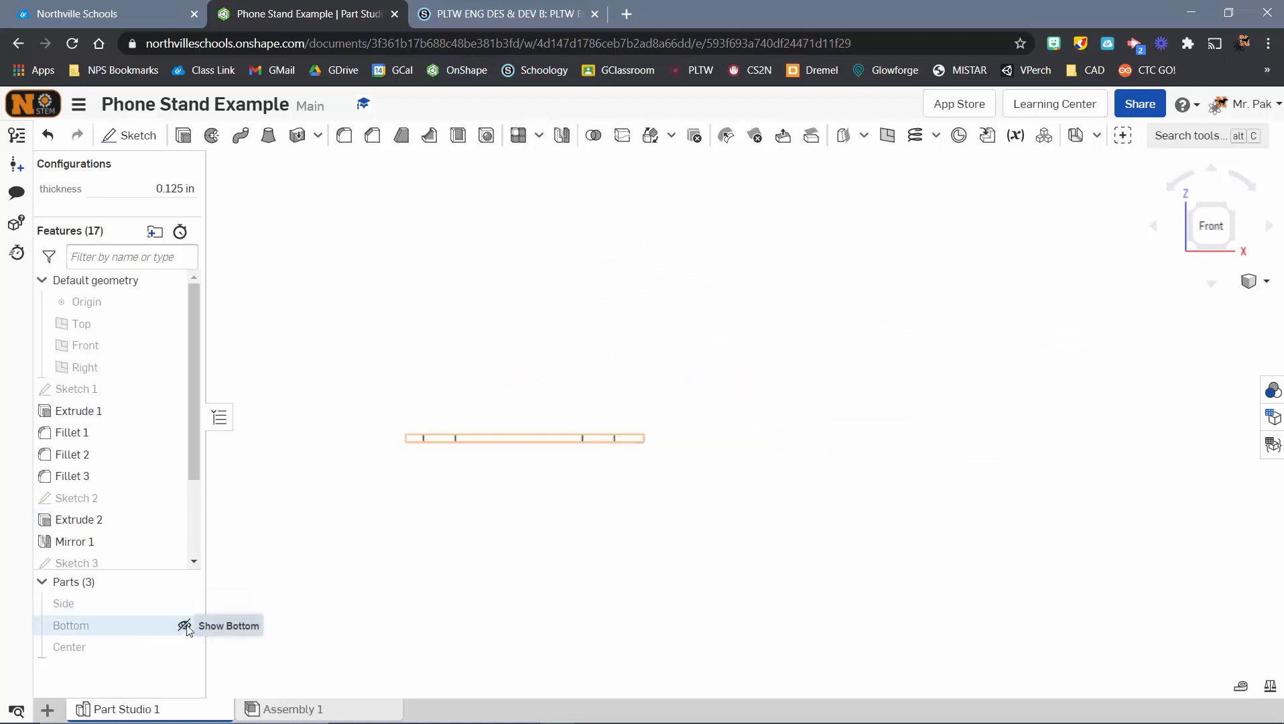
{"action": "left_click", "coordinate": [1230, 214]}
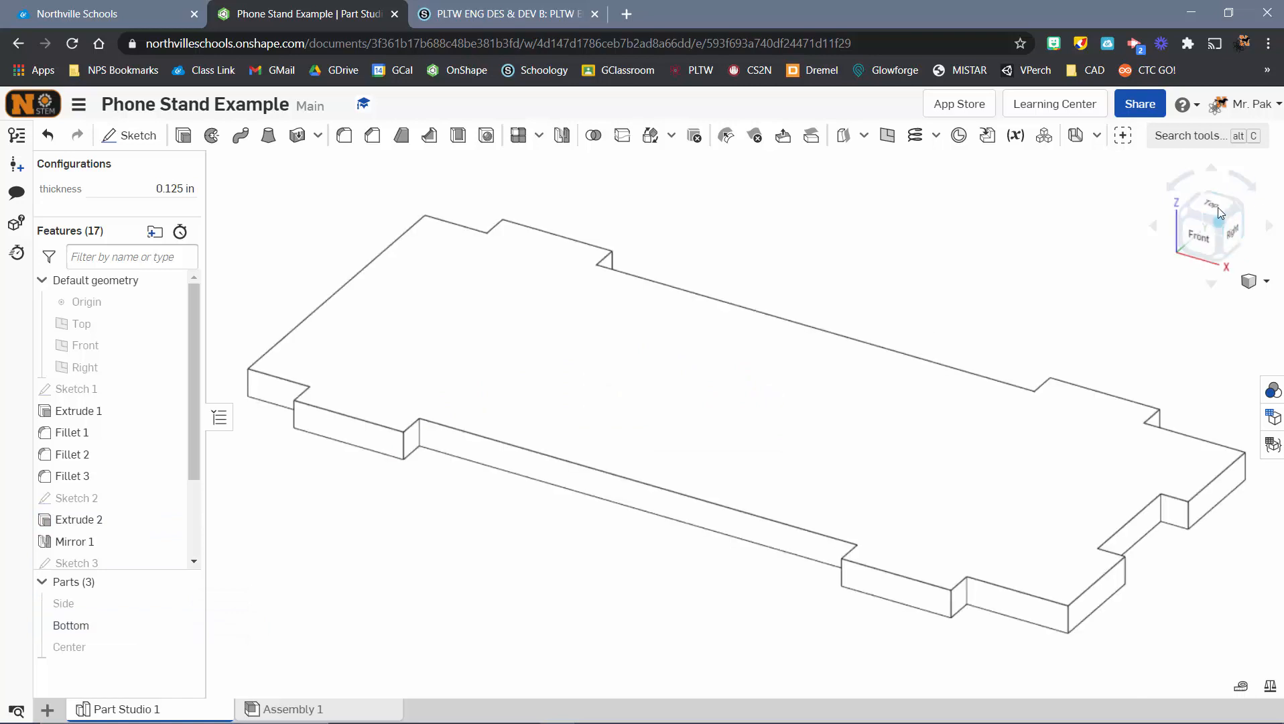
{"action": "left_click", "coordinate": [1219, 213]}
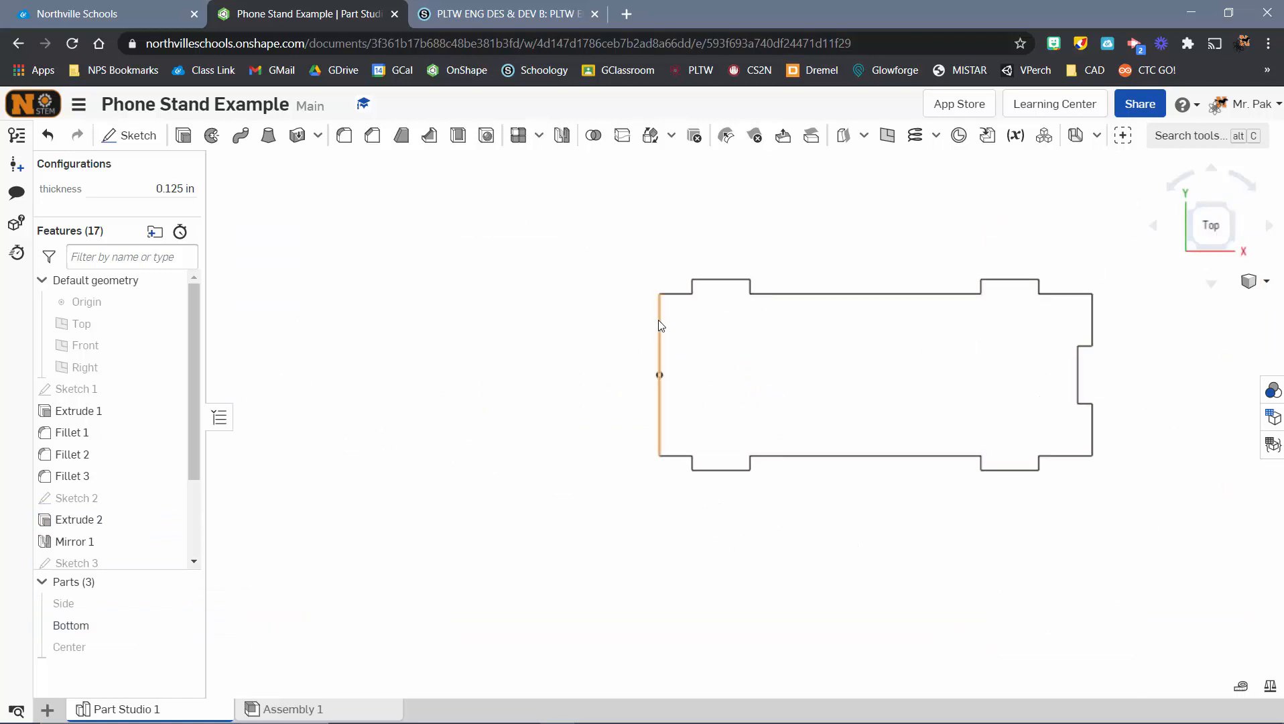
- Measure the Bottom part's length between its full-height end edge and the opposite notched end
{"action": "left_click", "coordinate": [660, 325]}
{"action": "left_click", "coordinate": [1092, 320]}
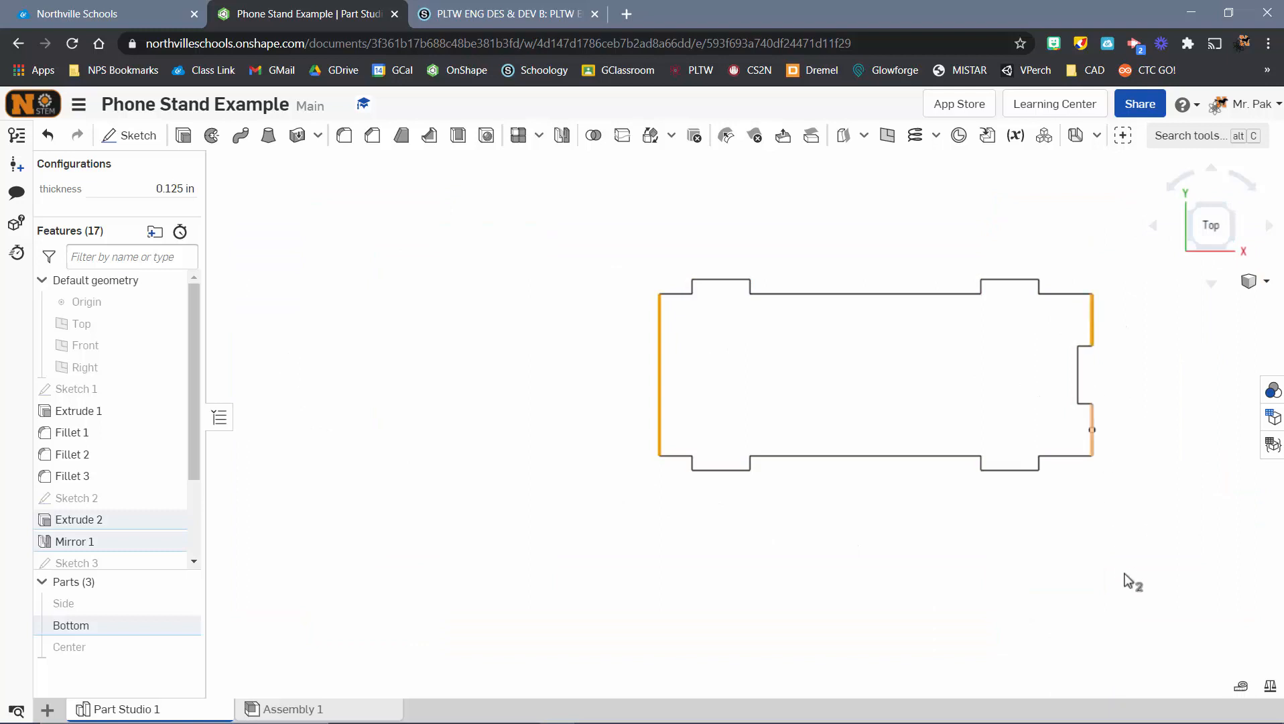
{"action": "mouse_move", "coordinate": [1200, 688]}
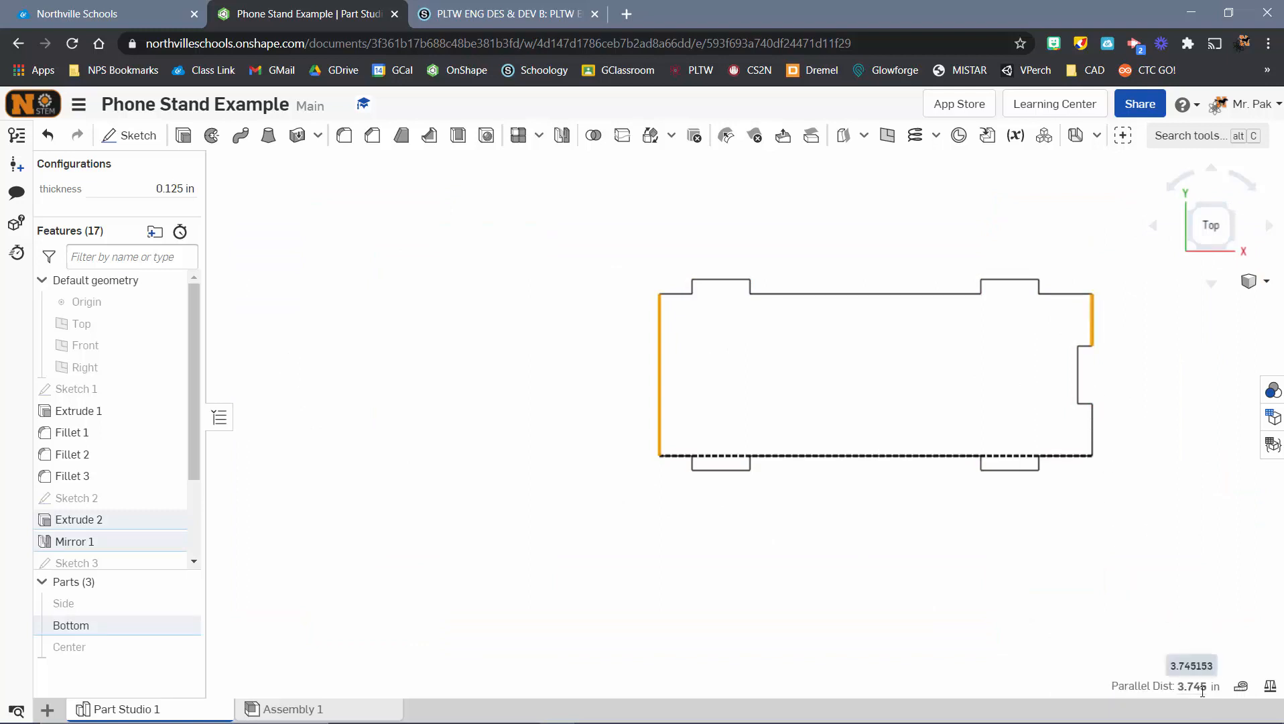
{"action": "mouse_move", "coordinate": [473, 722]}
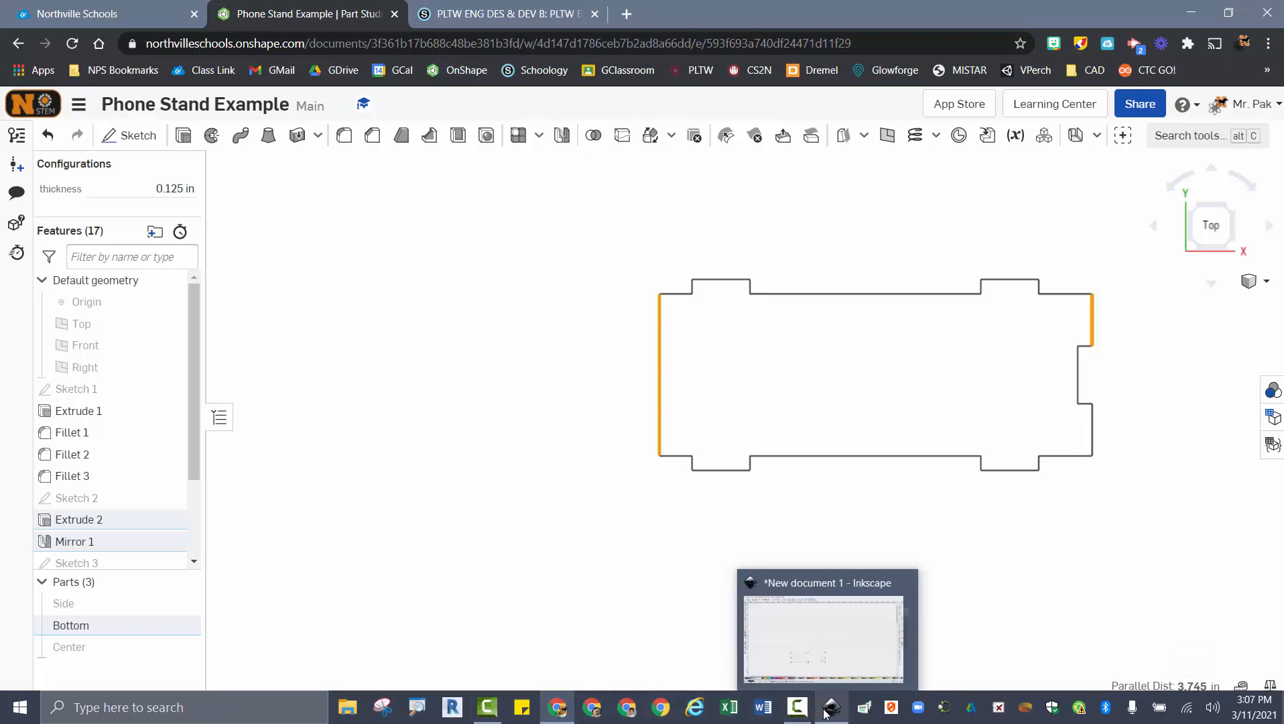
- Switch to Inkscape and move the resized Side outline onto the page at about X 0.161 in, Y 9.349 in
{"action": "left_click", "coordinate": [825, 704]}
{"action": "scroll", "coordinate": [807, 480], "scroll_direction": "down", "scroll_amount": 6}
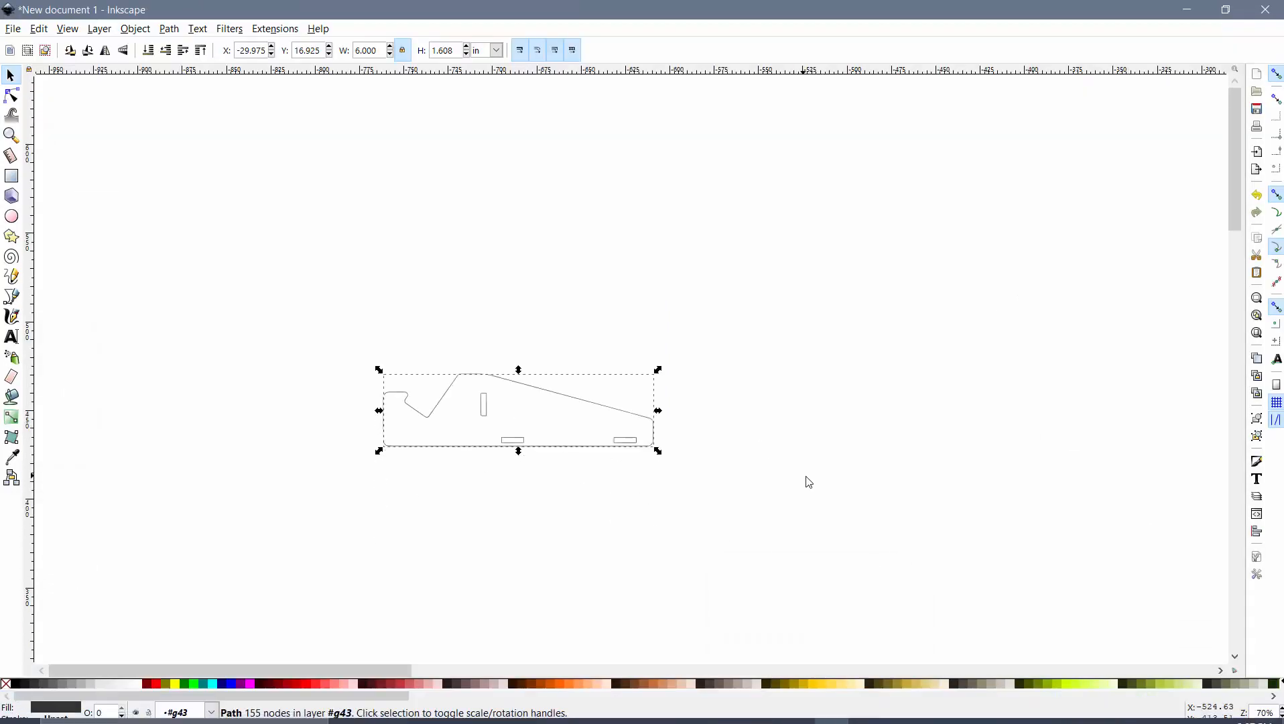
{"action": "scroll", "coordinate": [774, 304], "scroll_direction": "down", "scroll_amount": 5}
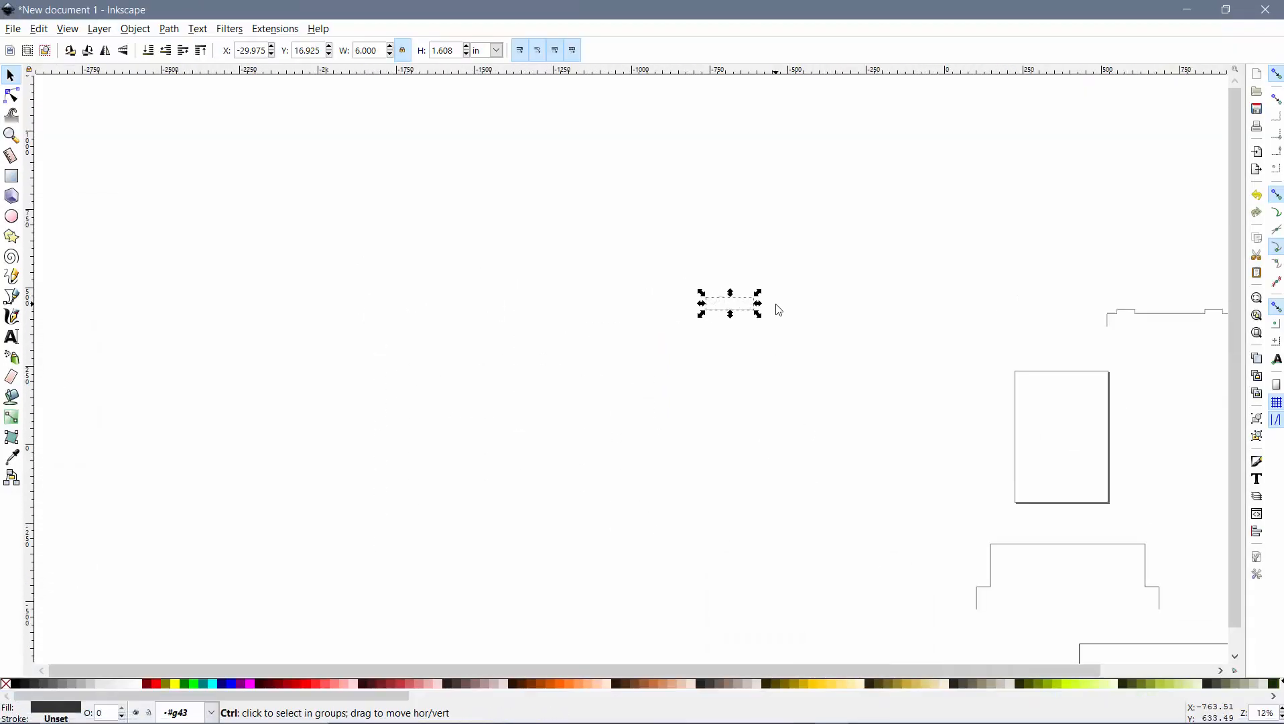
{"action": "left_click_drag", "start_coordinate": [743, 304], "coordinate": [981, 377]}
{"action": "left_click", "coordinate": [1177, 323]}
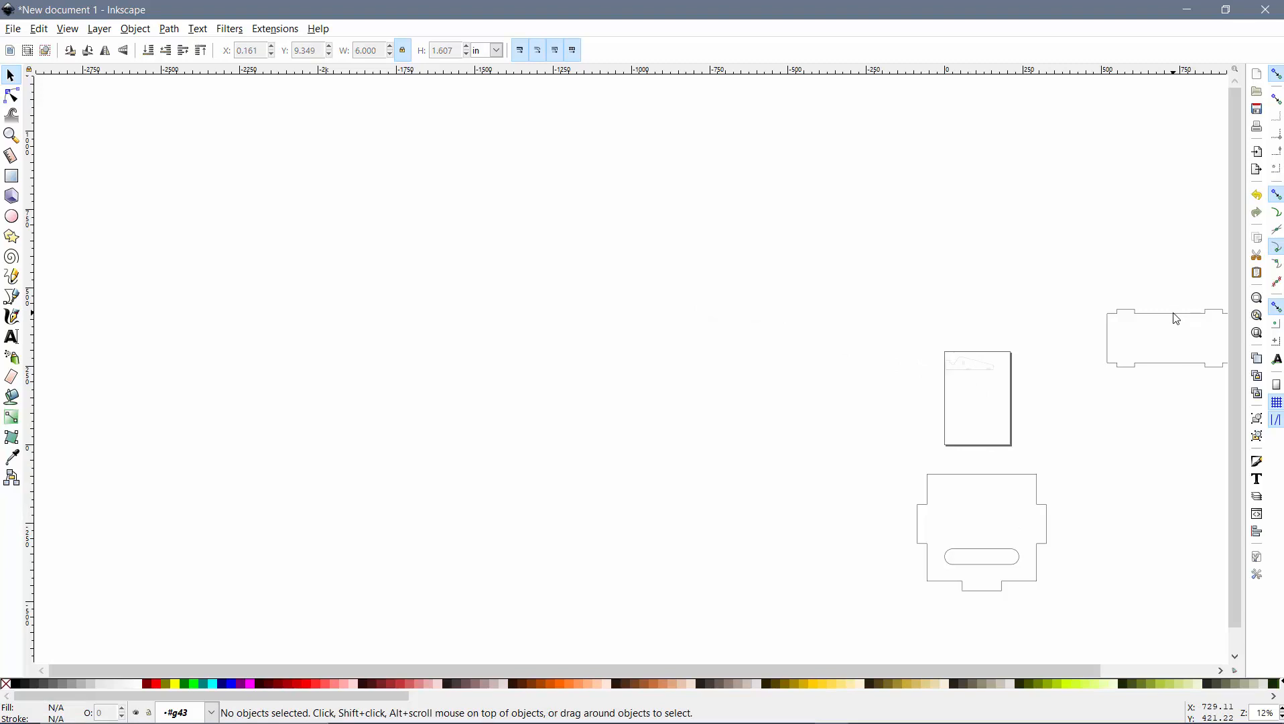
{"action": "left_click_drag", "start_coordinate": [1173, 313], "coordinate": [1051, 316]}
{"action": "left_click_drag", "start_coordinate": [1130, 302], "coordinate": [700, 287]}
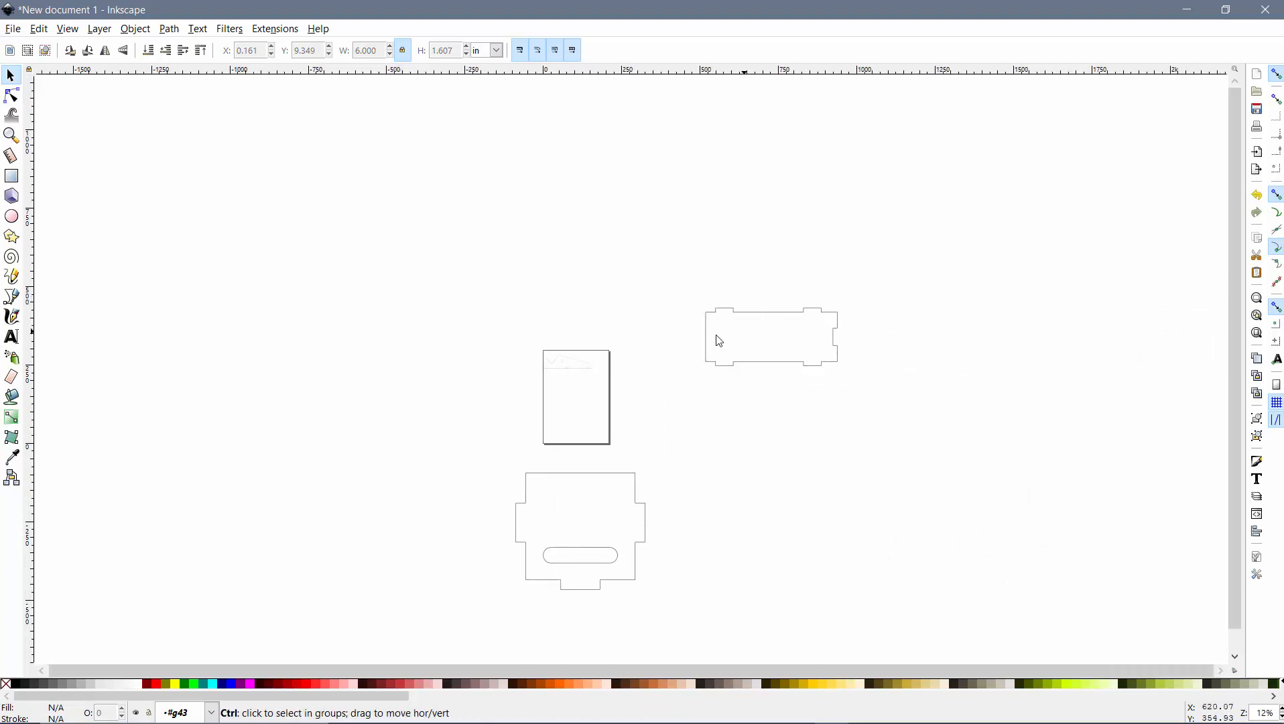
- Trace the Bottom part's image into a vector group using brightness steps with 2 scans
{"action": "key", "text": "ctrl+BackSpace"}
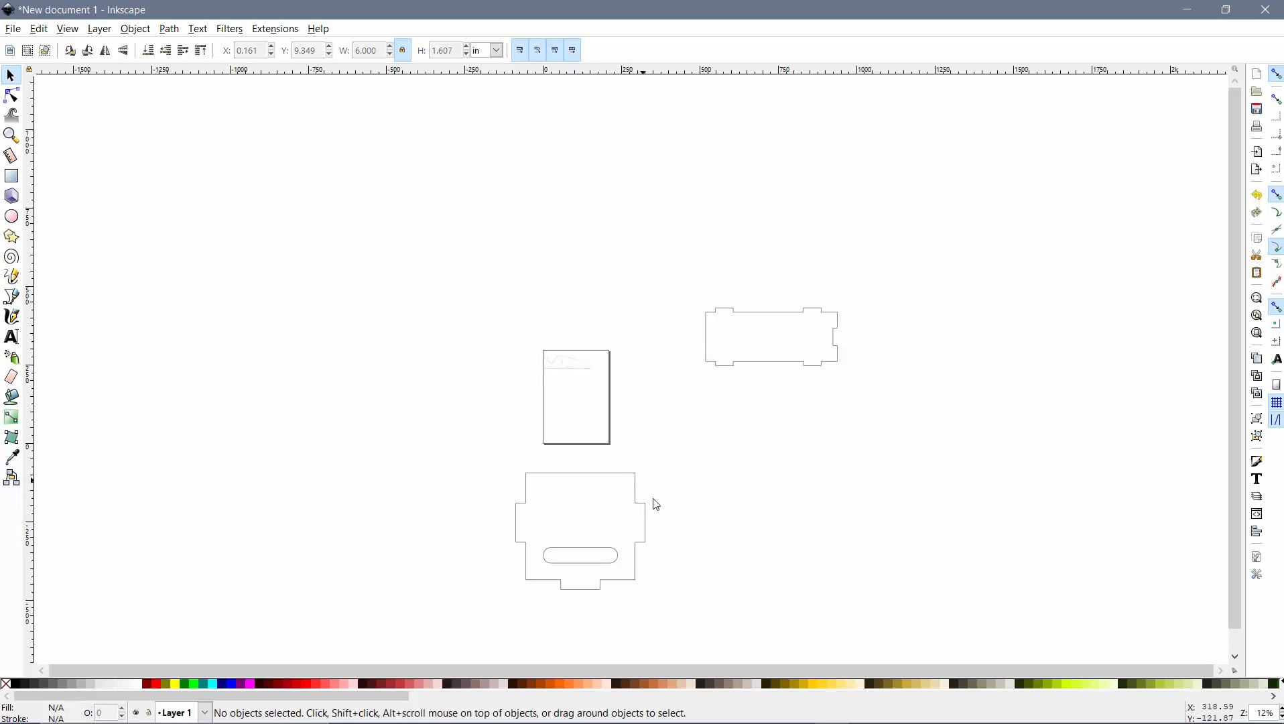
{"action": "left_click_drag", "start_coordinate": [889, 405], "coordinate": [705, 267]}
{"action": "left_click", "coordinate": [582, 364]}
{"action": "left_click", "coordinate": [722, 345]}
{"action": "left_click", "coordinate": [136, 30]}
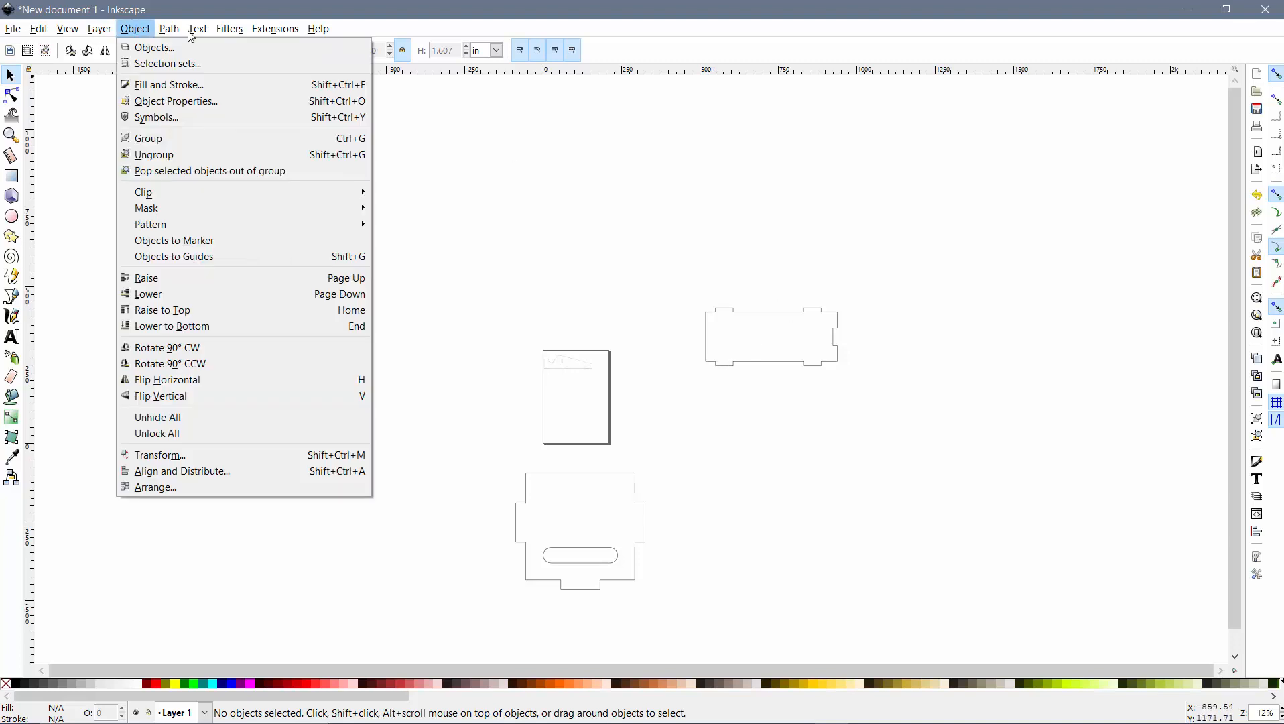
{"action": "mouse_move", "coordinate": [169, 29]}
{"action": "left_click", "coordinate": [200, 81]}
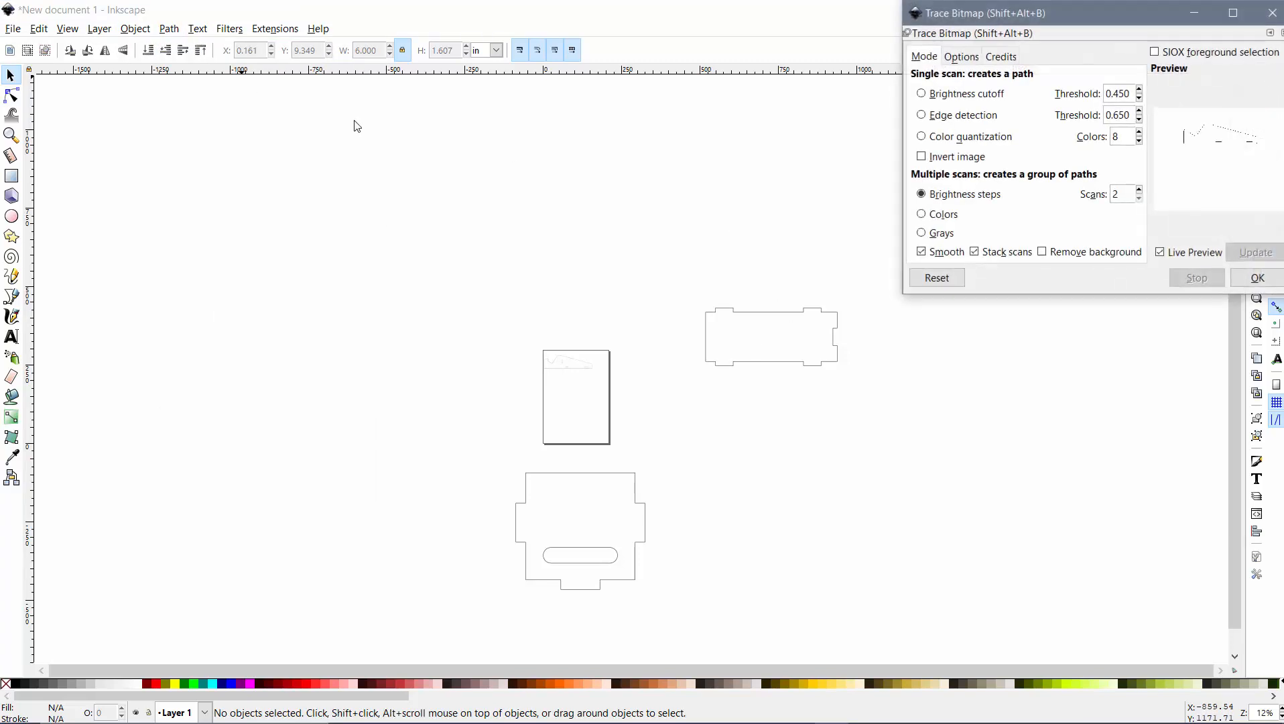
{"action": "left_click", "coordinate": [756, 309]}
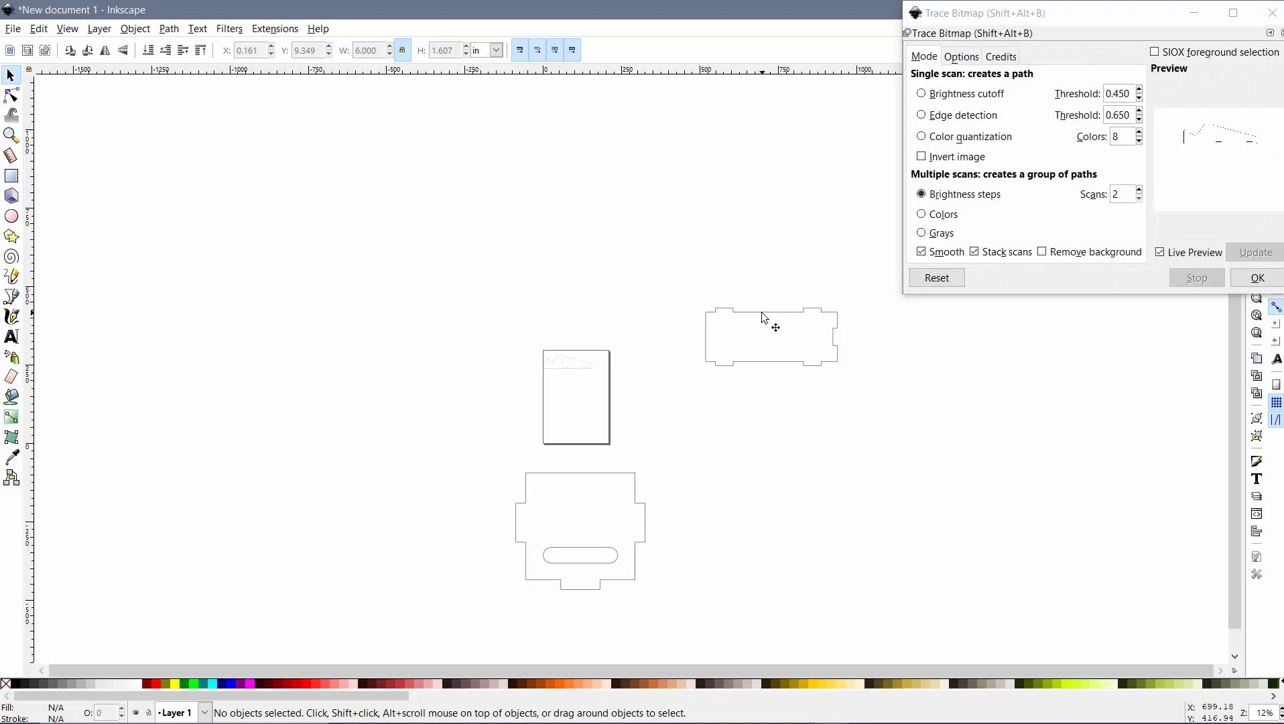
{"action": "left_click", "coordinate": [763, 317]}
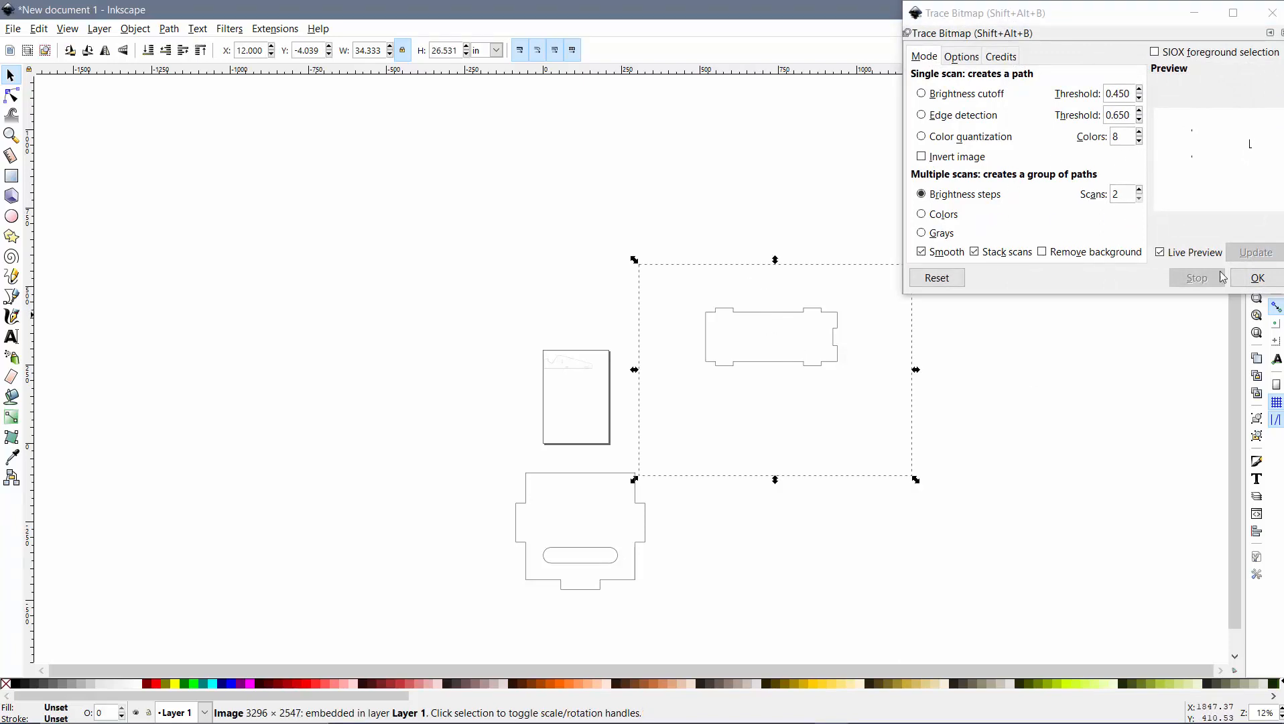
{"action": "left_click", "coordinate": [1245, 280]}
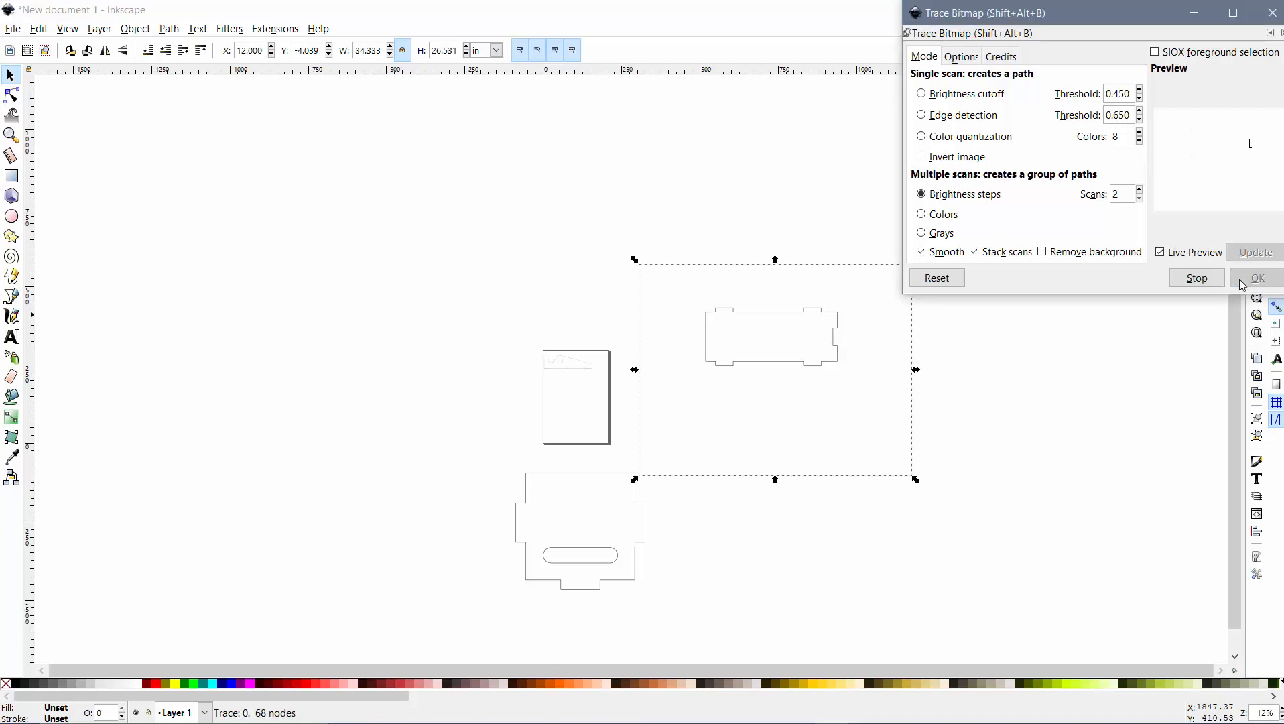
{"action": "left_click", "coordinate": [1272, 14]}
- Move the traced Bottom group off its source image to about X 55.107 in, Y 6.563 in, and deselect it
{"action": "left_click", "coordinate": [646, 496]}
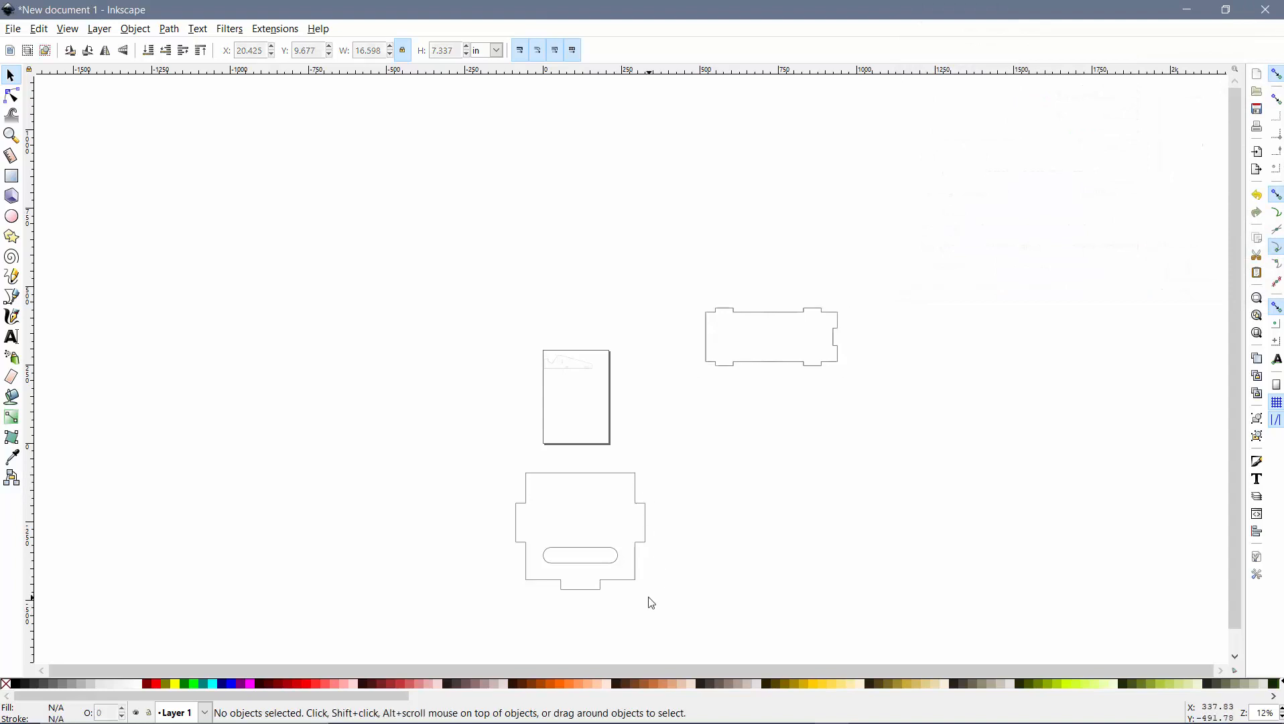
{"action": "scroll", "coordinate": [630, 576], "scroll_direction": "down", "scroll_amount": 5}
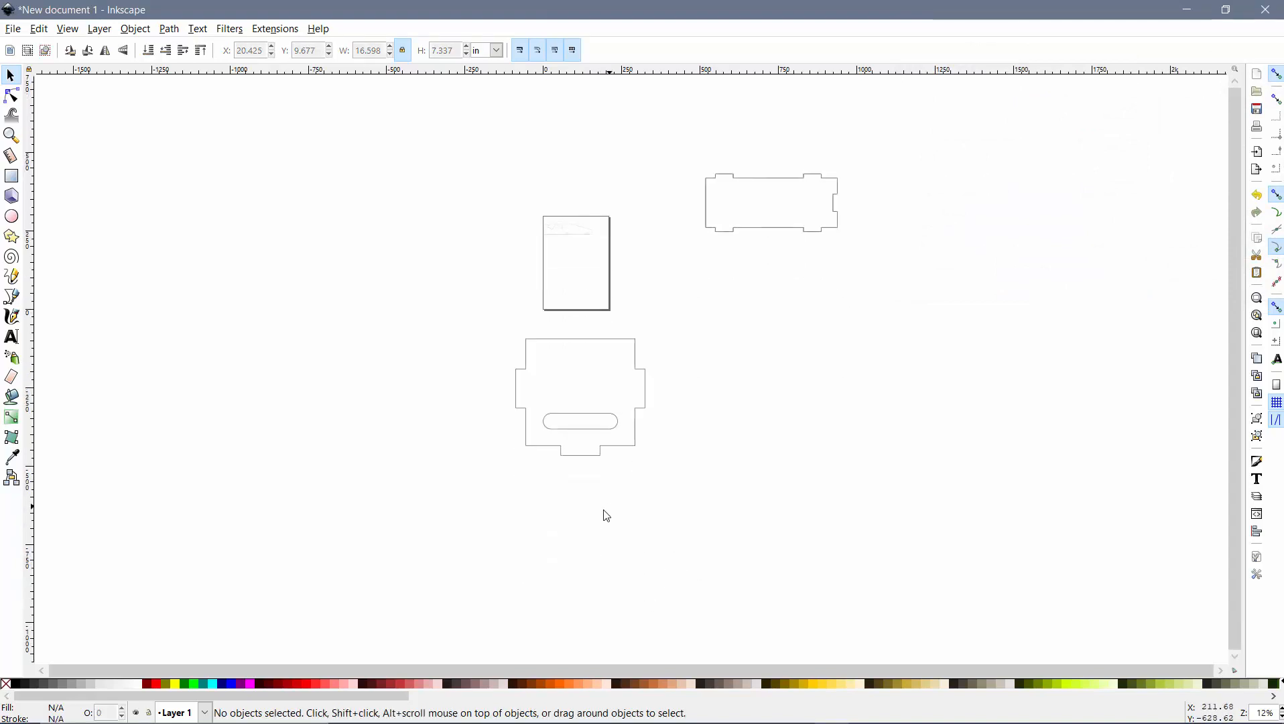
{"action": "left_click_drag", "start_coordinate": [570, 450], "coordinate": [537, 556]}
{"action": "left_click_drag", "start_coordinate": [795, 542], "coordinate": [431, 329]}
{"action": "left_click_drag", "start_coordinate": [774, 229], "coordinate": [1050, 253]}
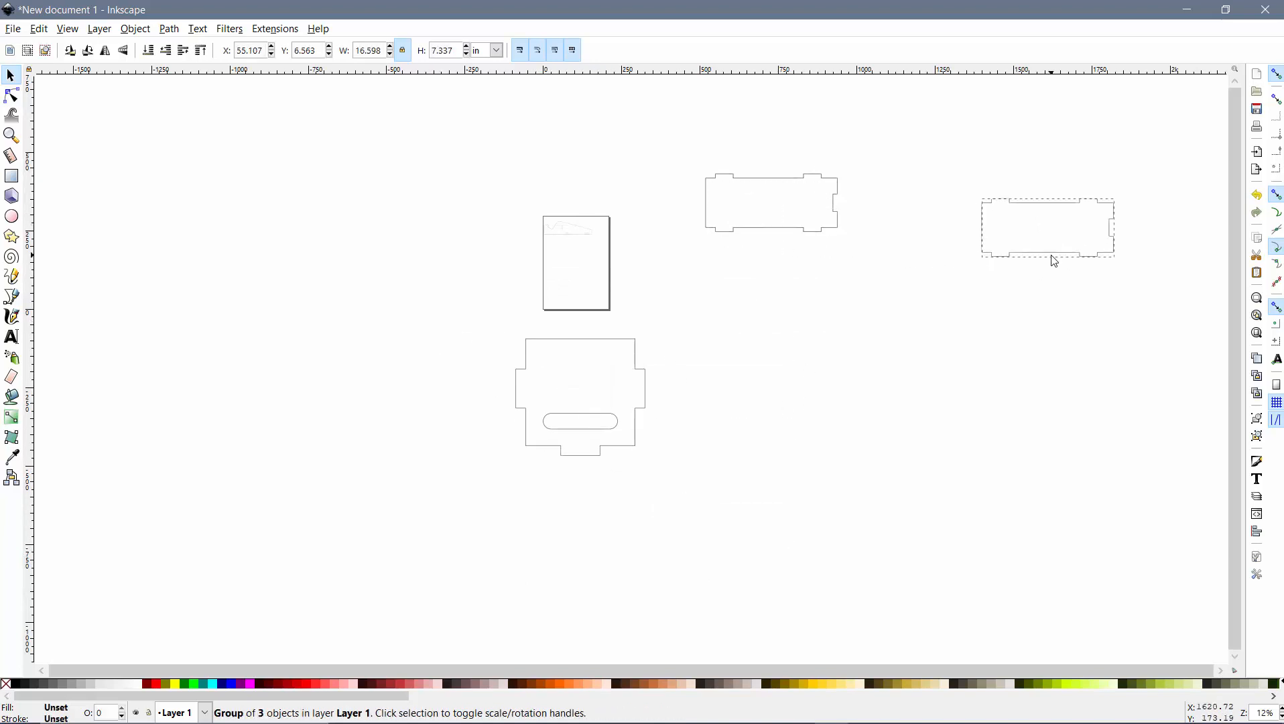
{"action": "key", "text": "Escape"}
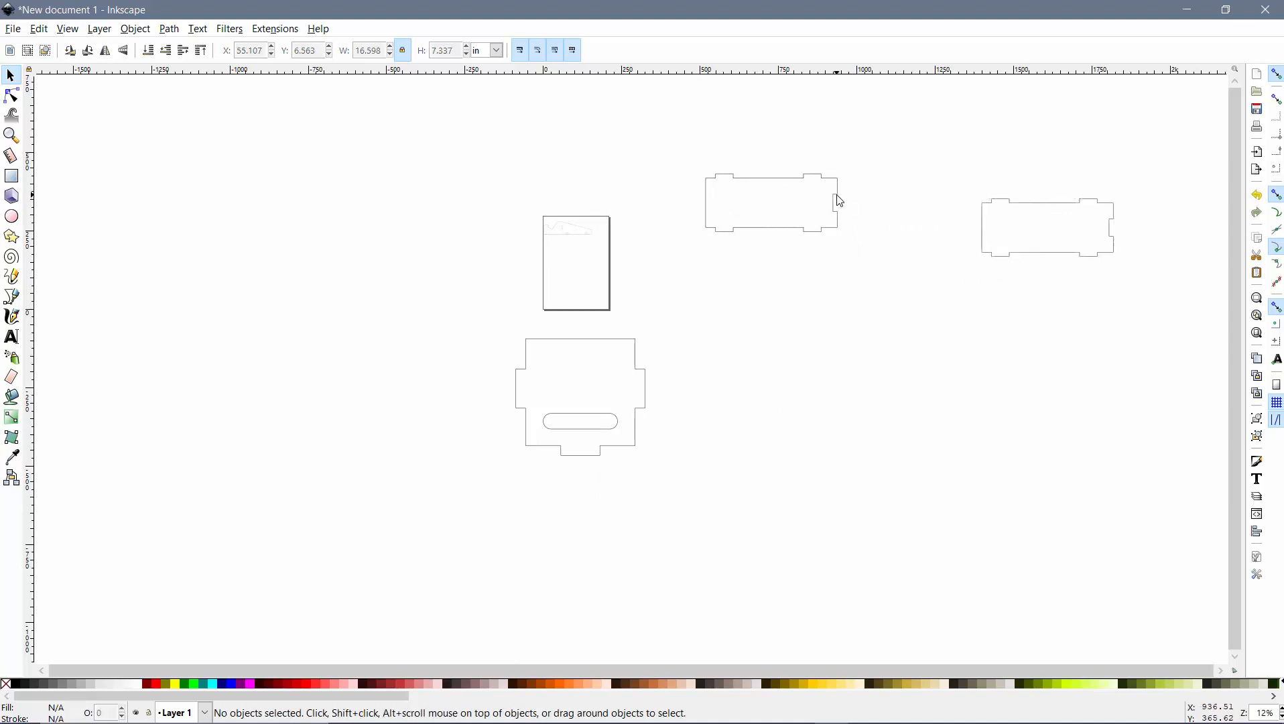
- Delete the Bottom part's source image and move the traced group closer to the page, at about X 25.055 in, Y 6.226 in
{"action": "left_click", "coordinate": [833, 198]}
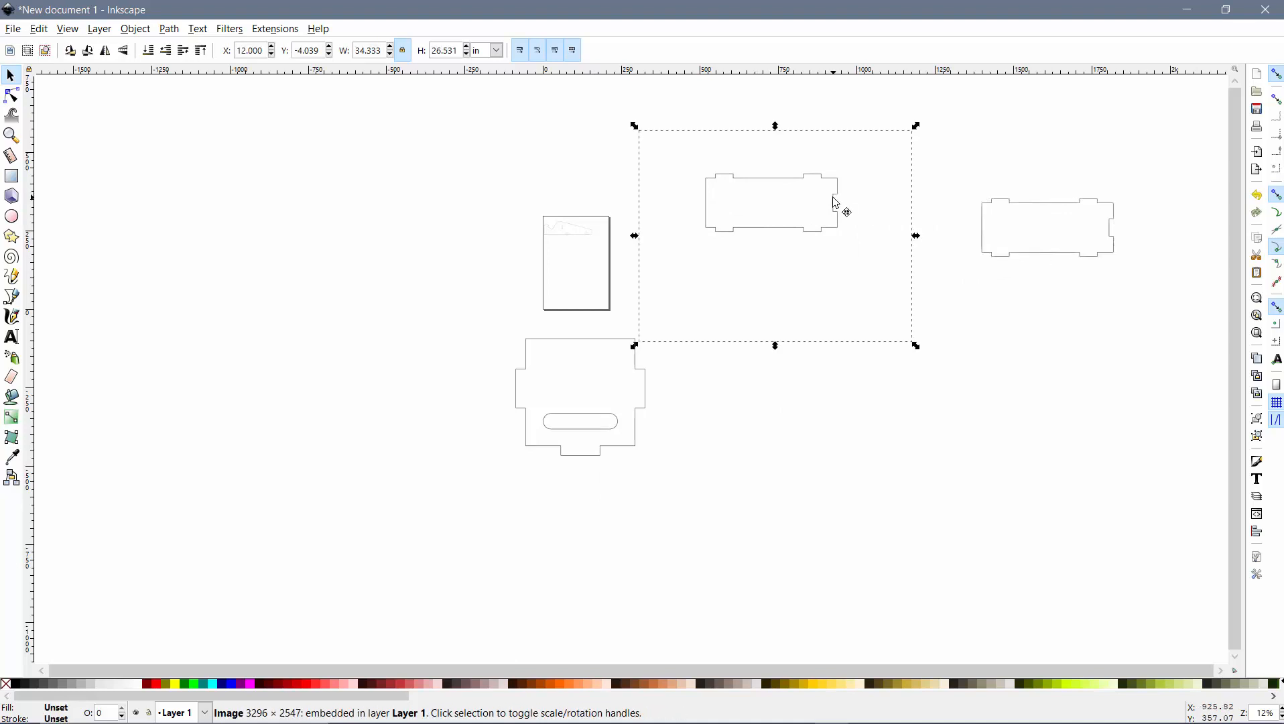
{"action": "key", "text": "Delete"}
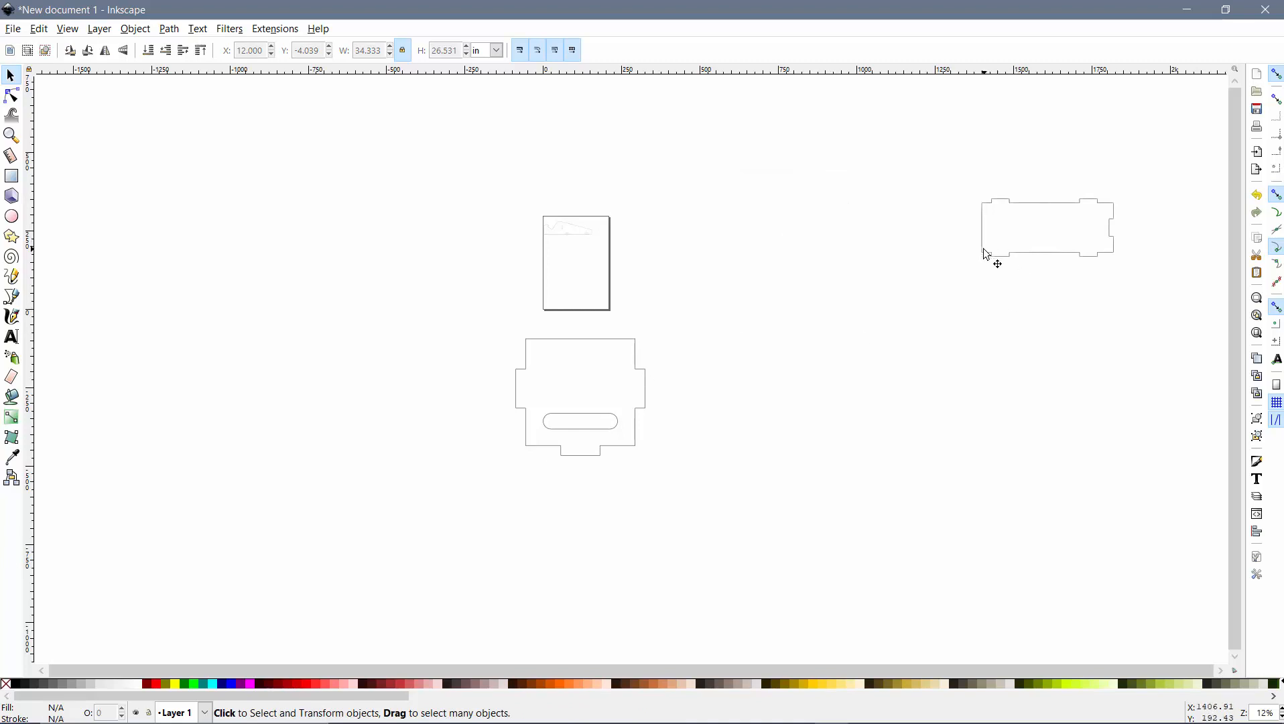
{"action": "left_click_drag", "start_coordinate": [985, 256], "coordinate": [747, 255]}
{"action": "scroll", "coordinate": [819, 272], "scroll_direction": "up", "scroll_amount": 1}
{"action": "scroll", "coordinate": [819, 271], "scroll_direction": "up", "scroll_amount": 2}
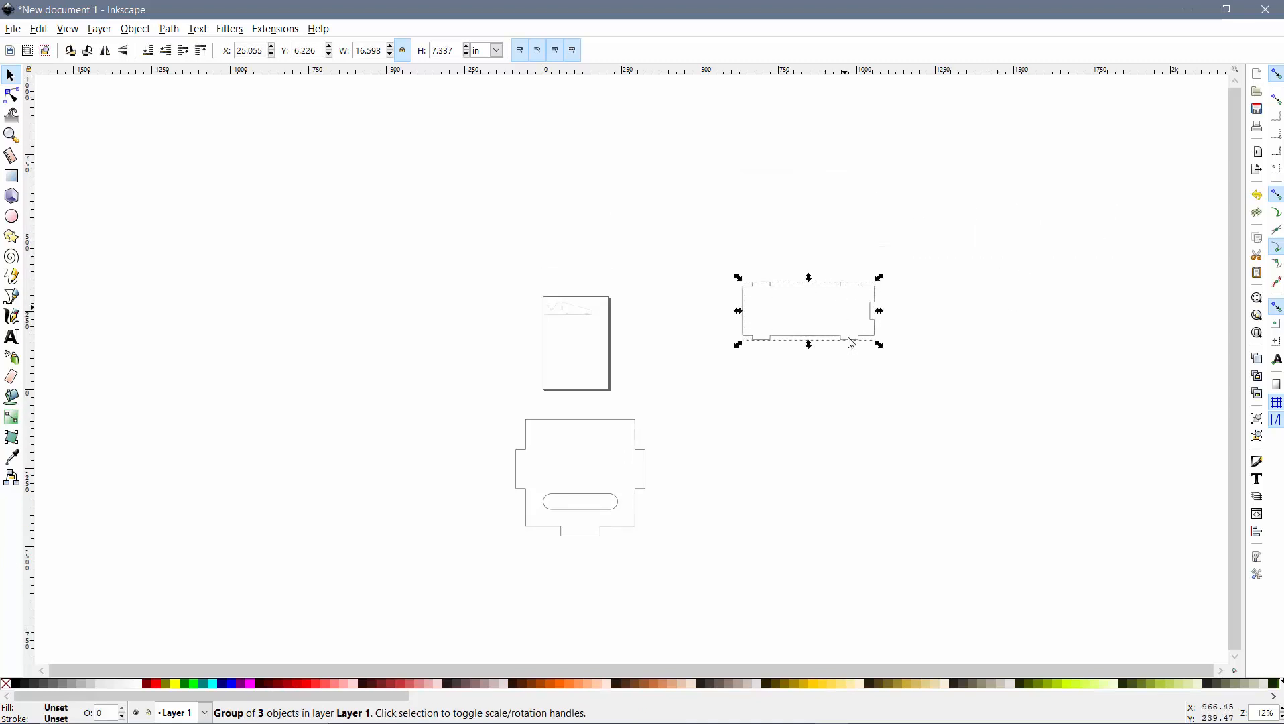
{"action": "scroll", "coordinate": [864, 325], "scroll_direction": "up", "scroll_amount": 4, "text": "ctrl"}
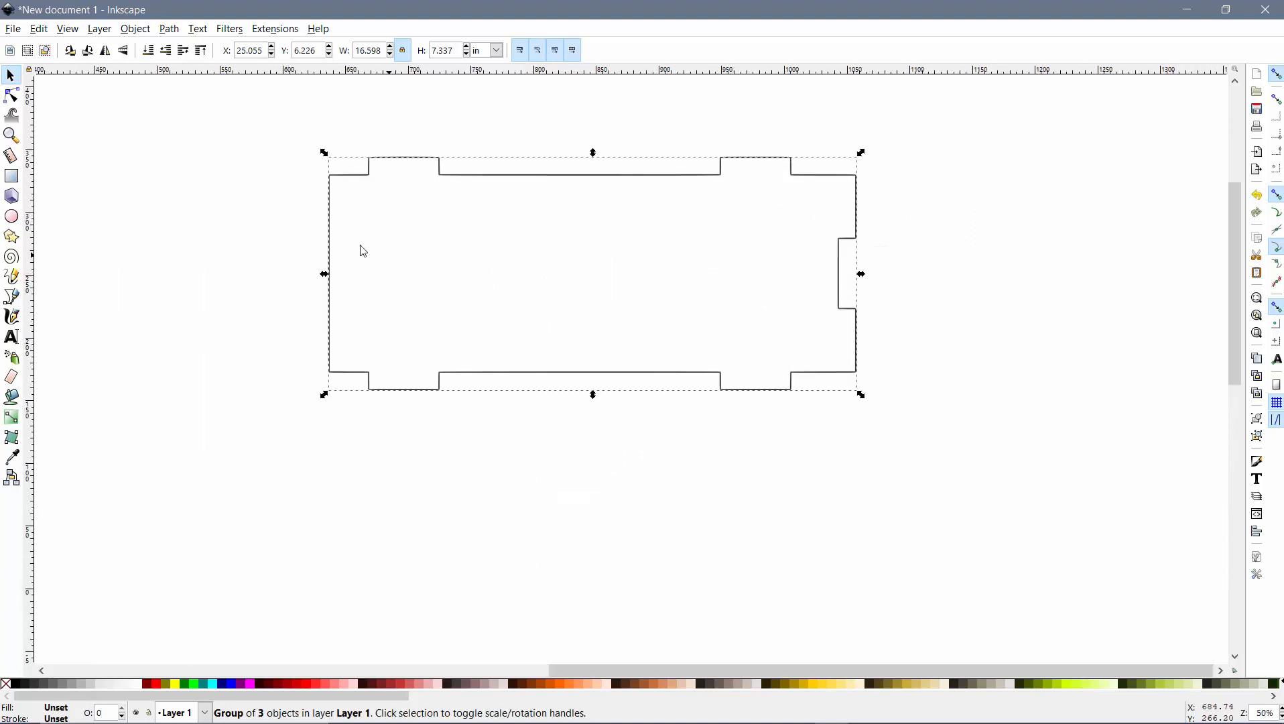
- Scale the traced Bottom group proportionally to a width of 3.745 in
{"action": "left_click", "coordinate": [936, 246]}
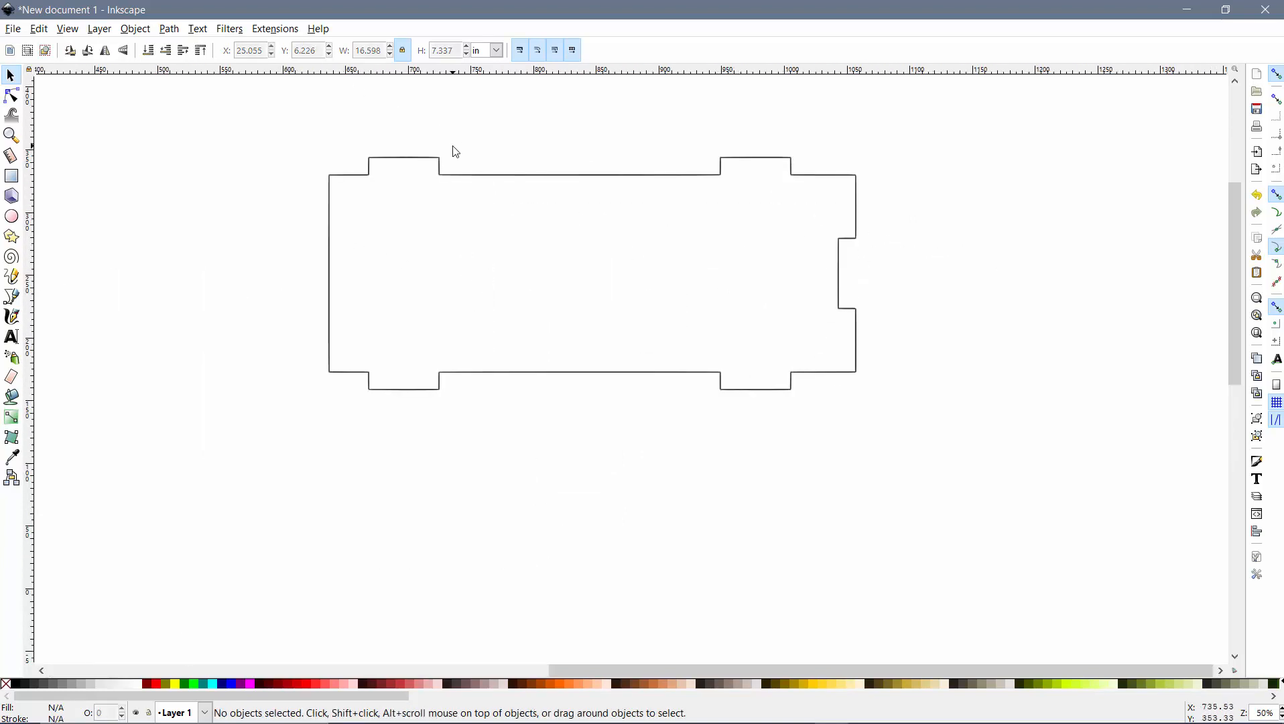
{"action": "left_click", "coordinate": [453, 177]}
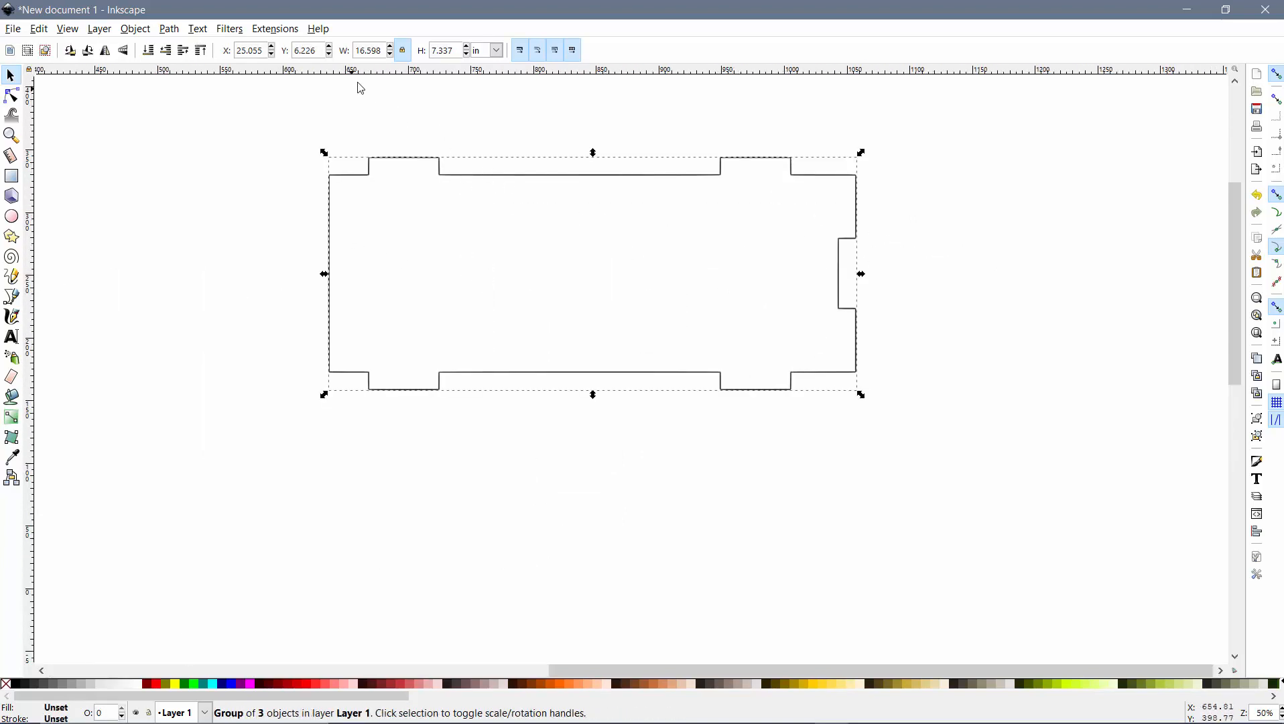
{"action": "triple_click", "coordinate": [382, 52]}
{"action": "type", "text": "3.745"}
{"action": "key", "text": "Return"}
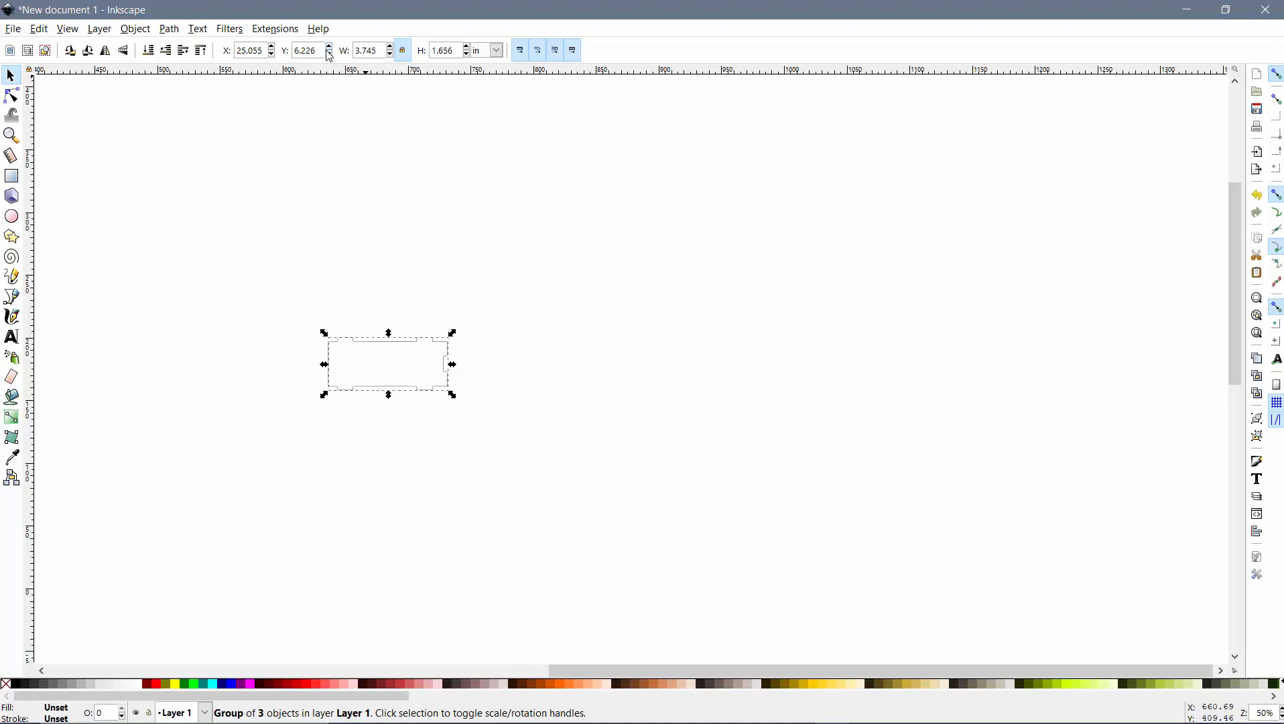
- Enter the traced Bottom group and move its dark outline path off the stack to about X 24.552 in, Y 11.109 in
{"action": "left_click", "coordinate": [701, 357]}
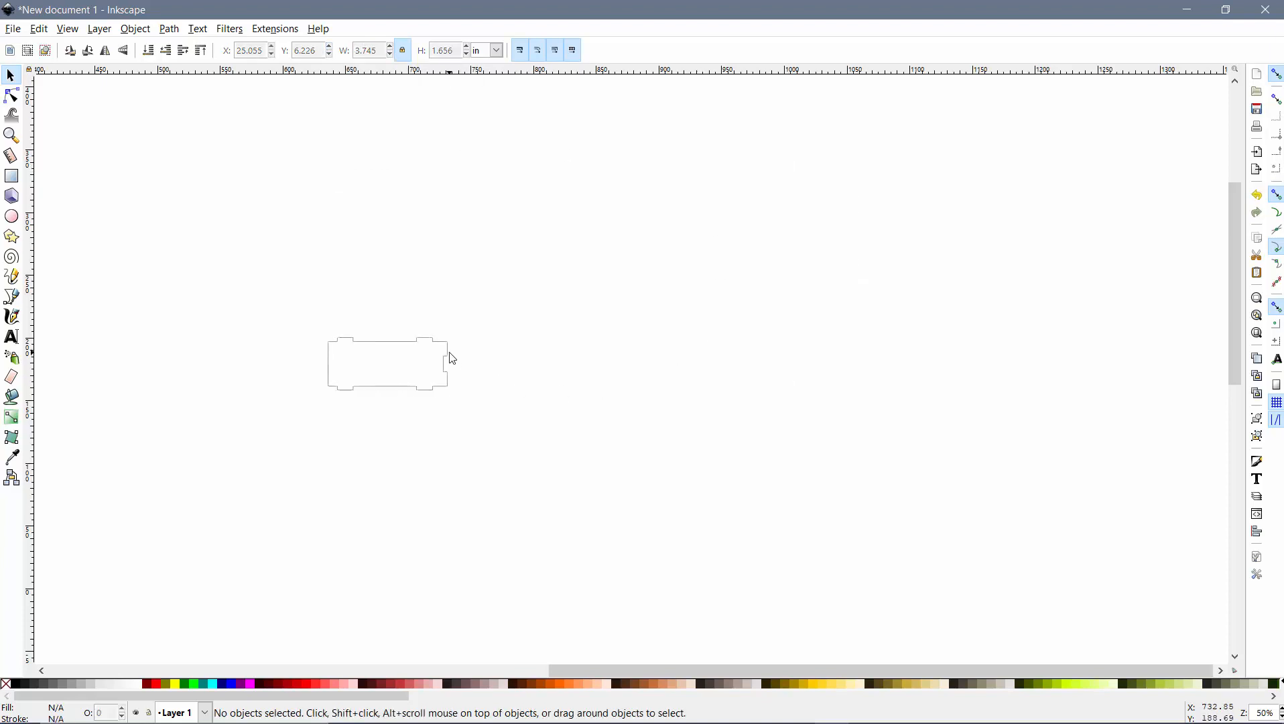
{"action": "double_click", "coordinate": [452, 362]}
{"action": "double_click", "coordinate": [447, 365]}
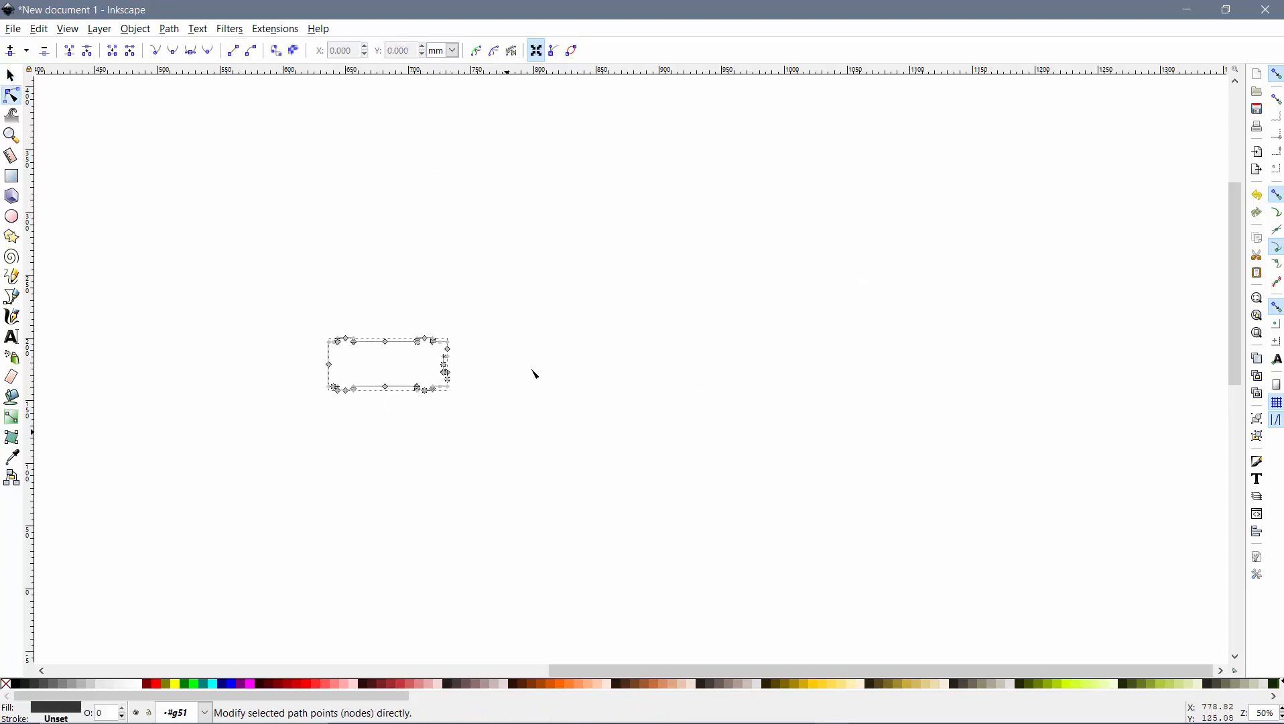
{"action": "left_click", "coordinate": [566, 420]}
{"action": "left_click_drag", "start_coordinate": [525, 445], "coordinate": [314, 305]}
{"action": "left_click", "coordinate": [668, 384]}
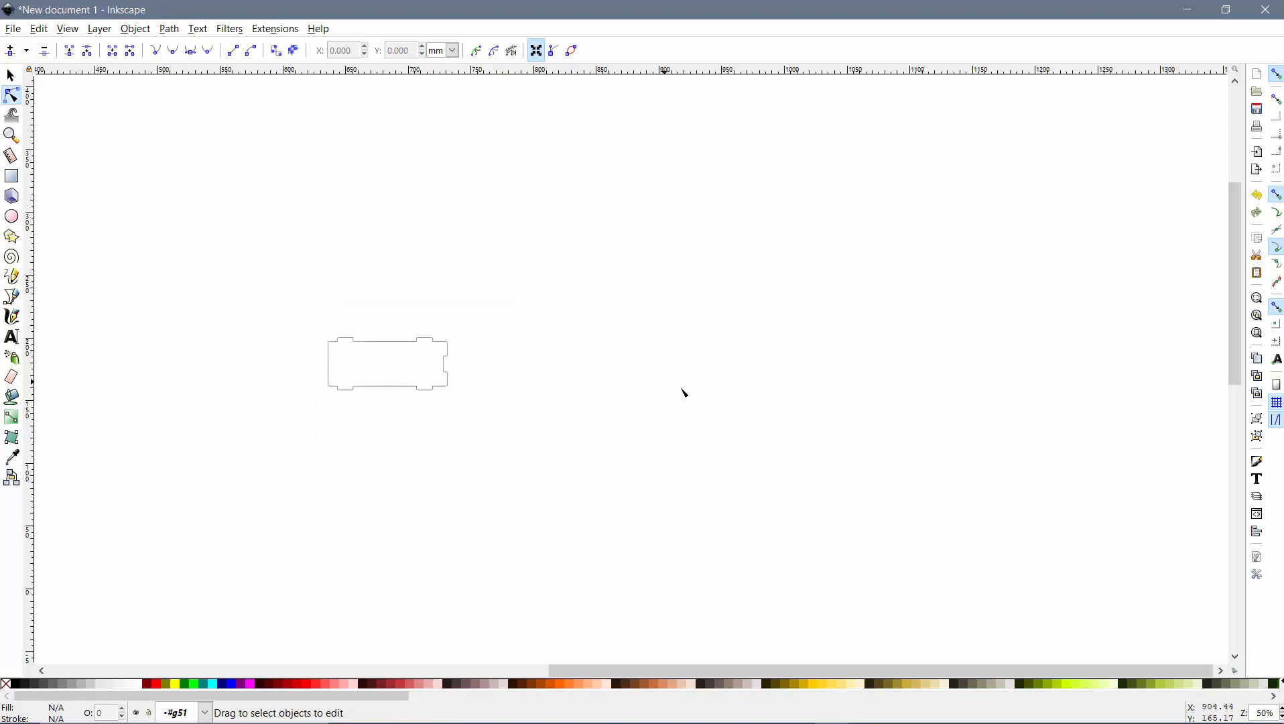
{"action": "key", "text": "s"}
{"action": "left_click_drag", "start_coordinate": [442, 353], "coordinate": [430, 200]}
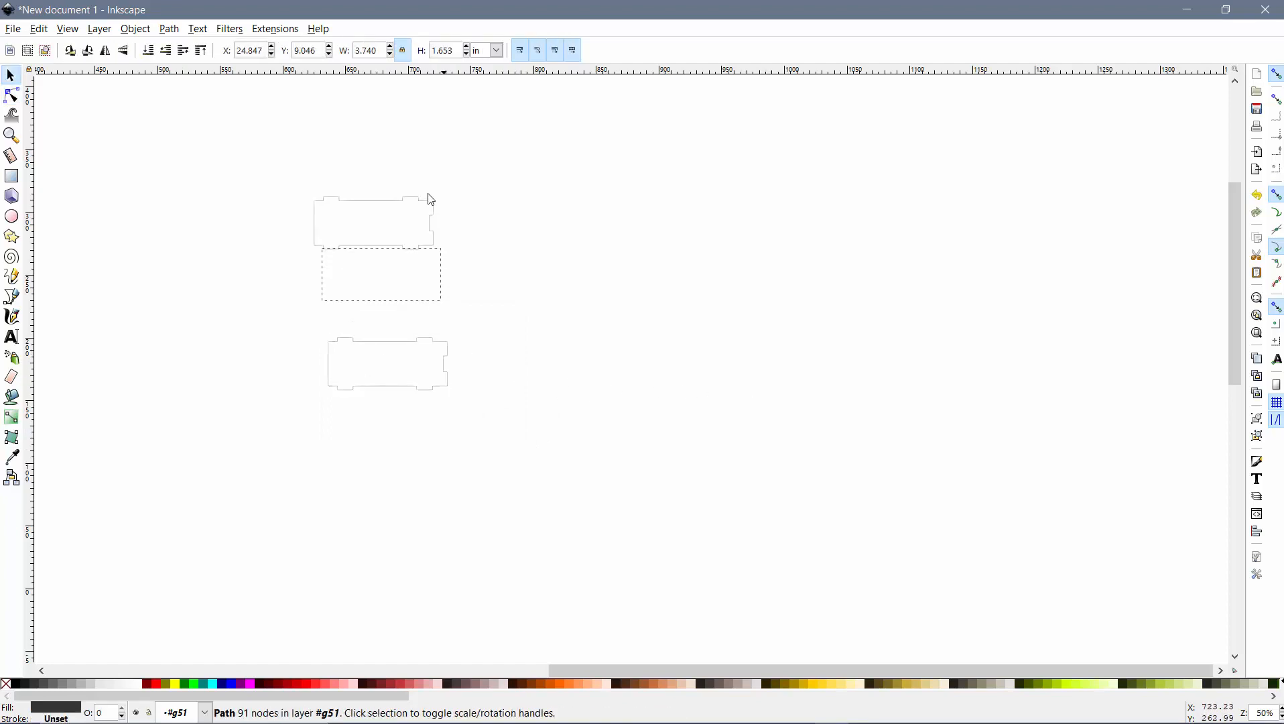
- Delete the leftover duplicate Bottom paths at the original position, keeping the separated outline
{"action": "left_click", "coordinate": [430, 354]}
{"action": "left_click", "coordinate": [437, 344]}
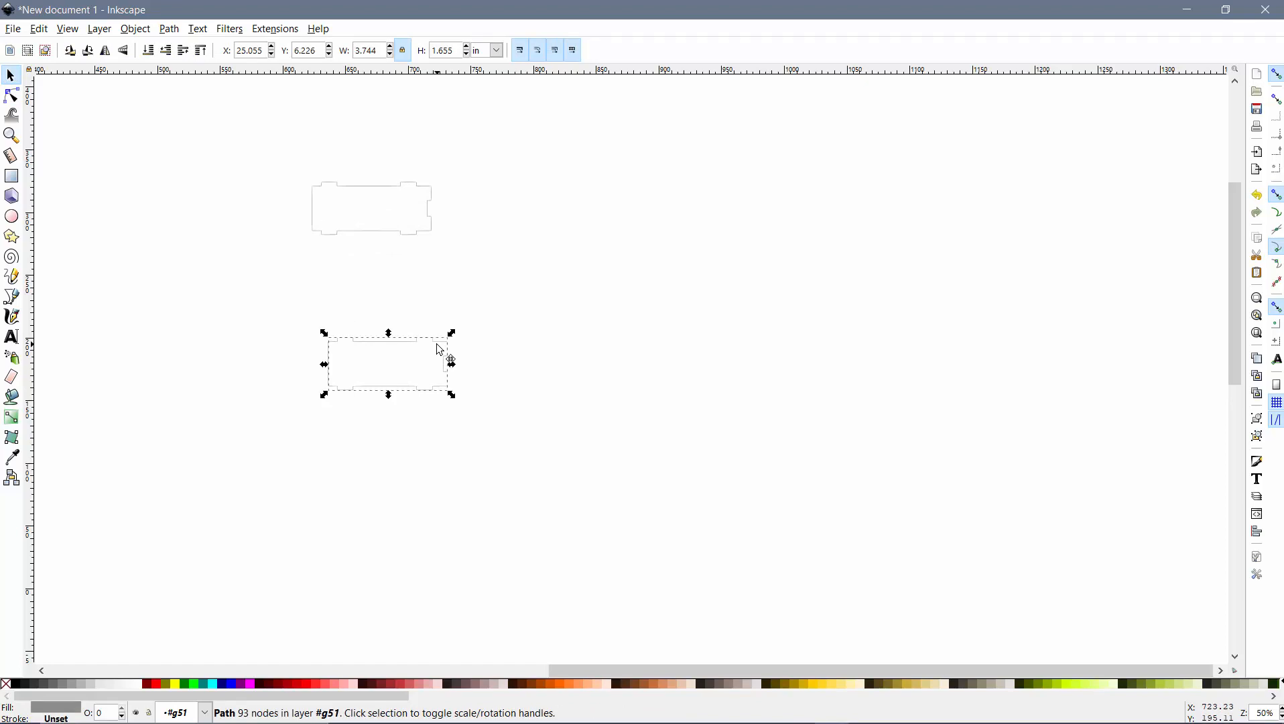
{"action": "key", "text": "Delete"}
{"action": "key", "text": "ctrl+z"}
{"action": "key", "text": "Delete"}
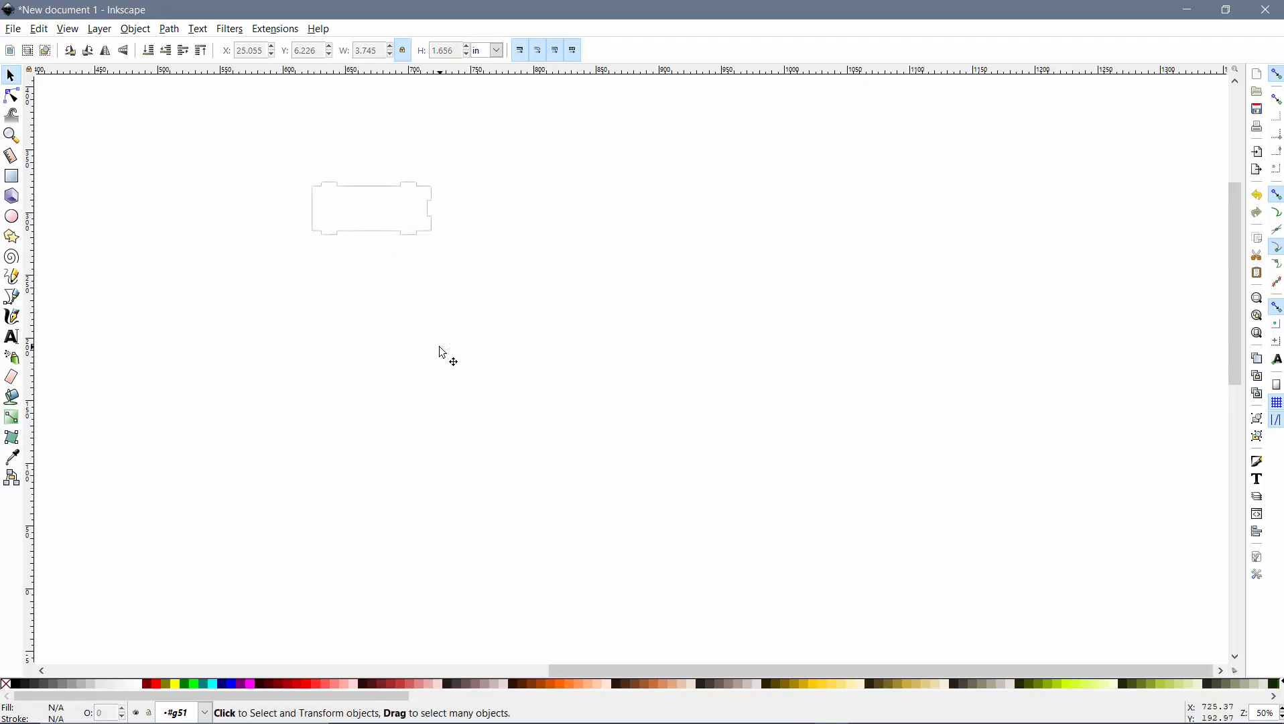
- Move the separated Bottom outline onto the page just below the Side outline, at about X 0.209 in, Y 7.516 in
{"action": "left_click", "coordinate": [406, 230]}
{"action": "scroll", "coordinate": [398, 299], "scroll_direction": "down", "scroll_amount": 3}
{"action": "scroll", "coordinate": [398, 299], "scroll_direction": "up", "scroll_amount": 2}
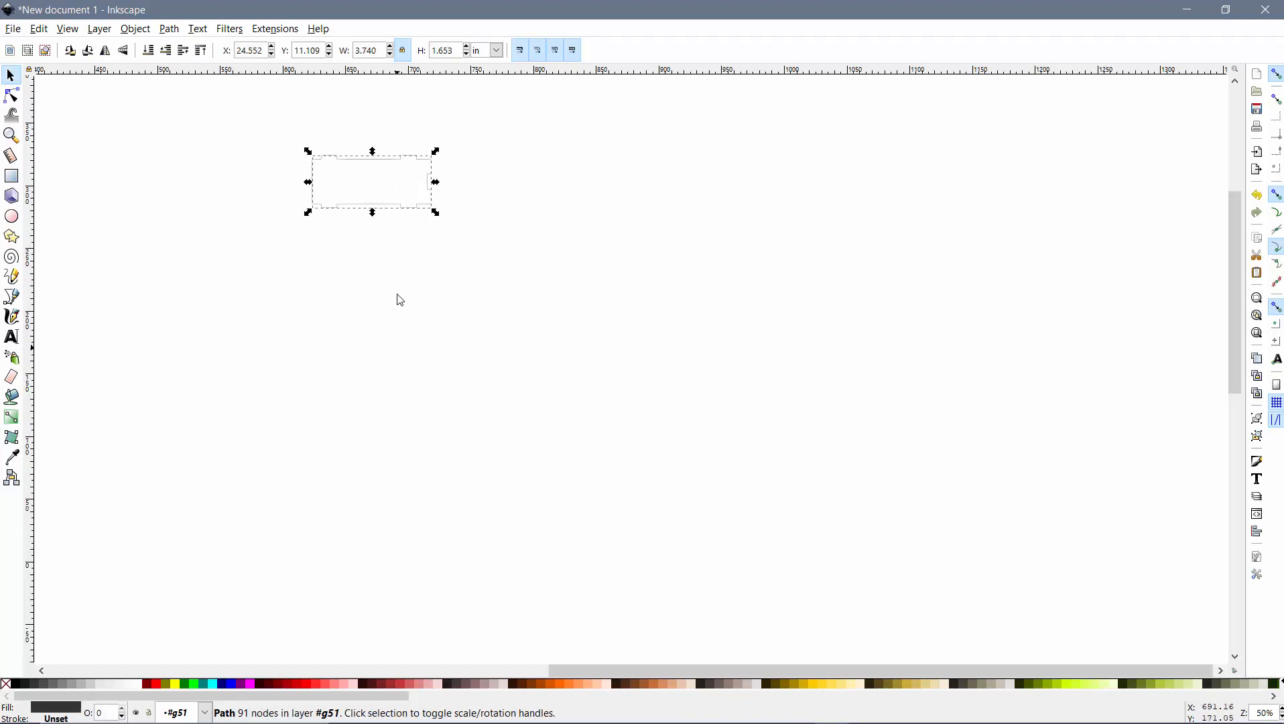
{"action": "scroll", "coordinate": [367, 247], "scroll_direction": "down", "scroll_amount": 4, "text": "ctrl"}
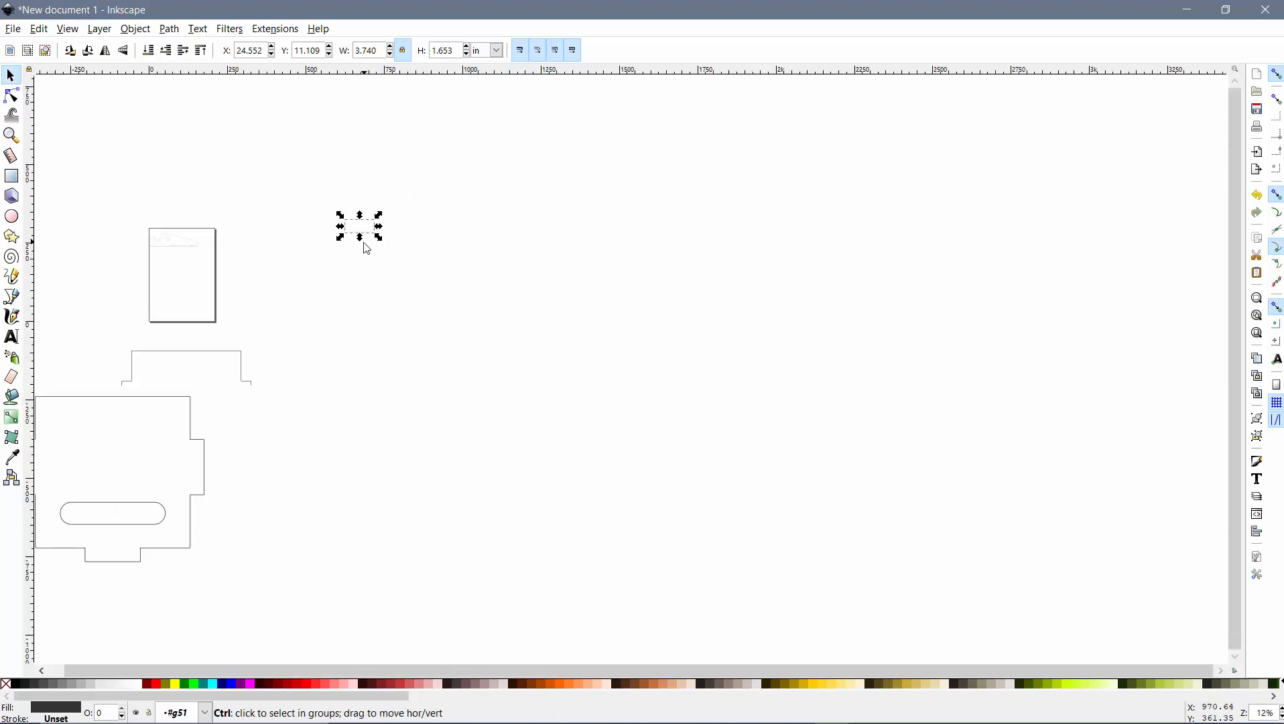
{"action": "scroll", "coordinate": [349, 253], "scroll_direction": "up", "scroll_amount": 5}
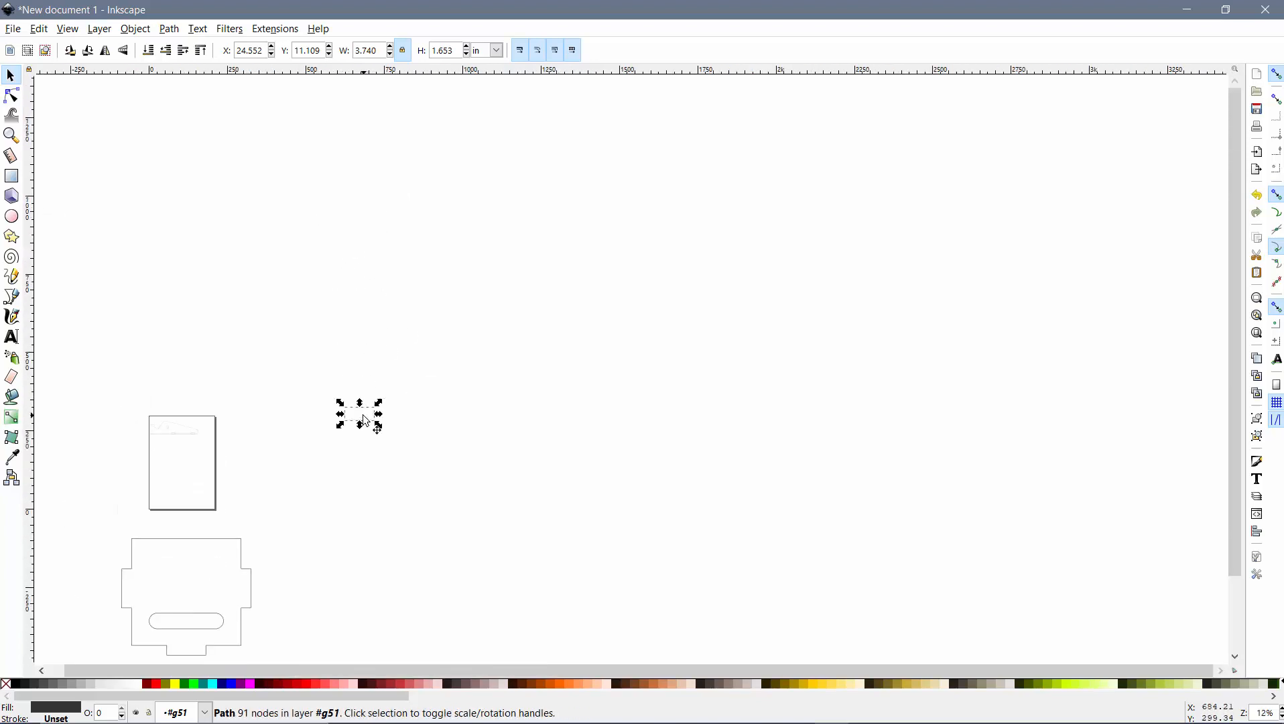
{"action": "mouse_move", "coordinate": [365, 415]}
{"action": "left_mouse_down"}
{"action": "mouse_move", "coordinate": [232, 463]}
{"action": "mouse_move", "coordinate": [164, 439]}
{"action": "left_mouse_up"}
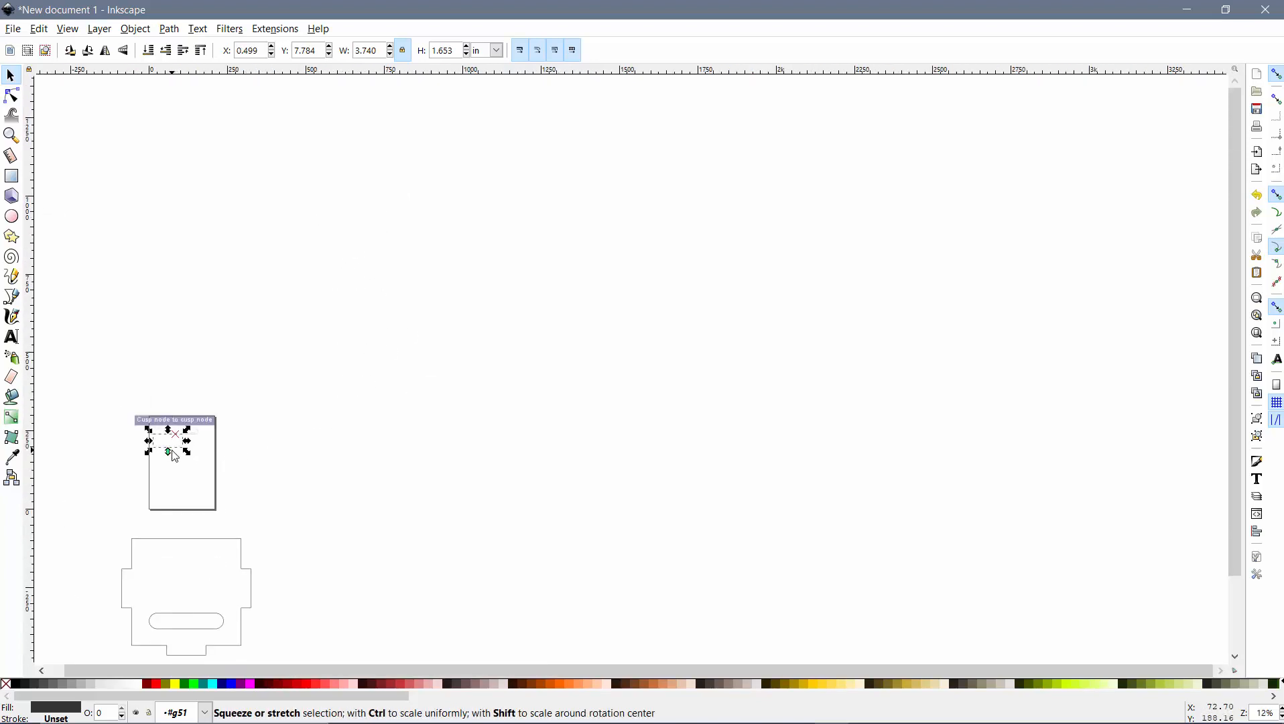
{"action": "scroll", "coordinate": [149, 452], "scroll_direction": "up", "scroll_amount": 1}
{"action": "scroll", "coordinate": [165, 469], "scroll_direction": "up", "scroll_amount": 7, "text": "ctrl"}
{"action": "left_click_drag", "start_coordinate": [396, 497], "coordinate": [903, 92]}
{"action": "scroll", "coordinate": [791, 294], "scroll_direction": "down", "scroll_amount": 1}
{"action": "left_click_drag", "start_coordinate": [811, 301], "coordinate": [774, 327]}
{"action": "left_click", "coordinate": [1017, 355]}
- Examine the remaining slotted part's image below the page and its position relative to the placed outlines
{"action": "scroll", "coordinate": [1017, 355], "scroll_direction": "down", "scroll_amount": 5}
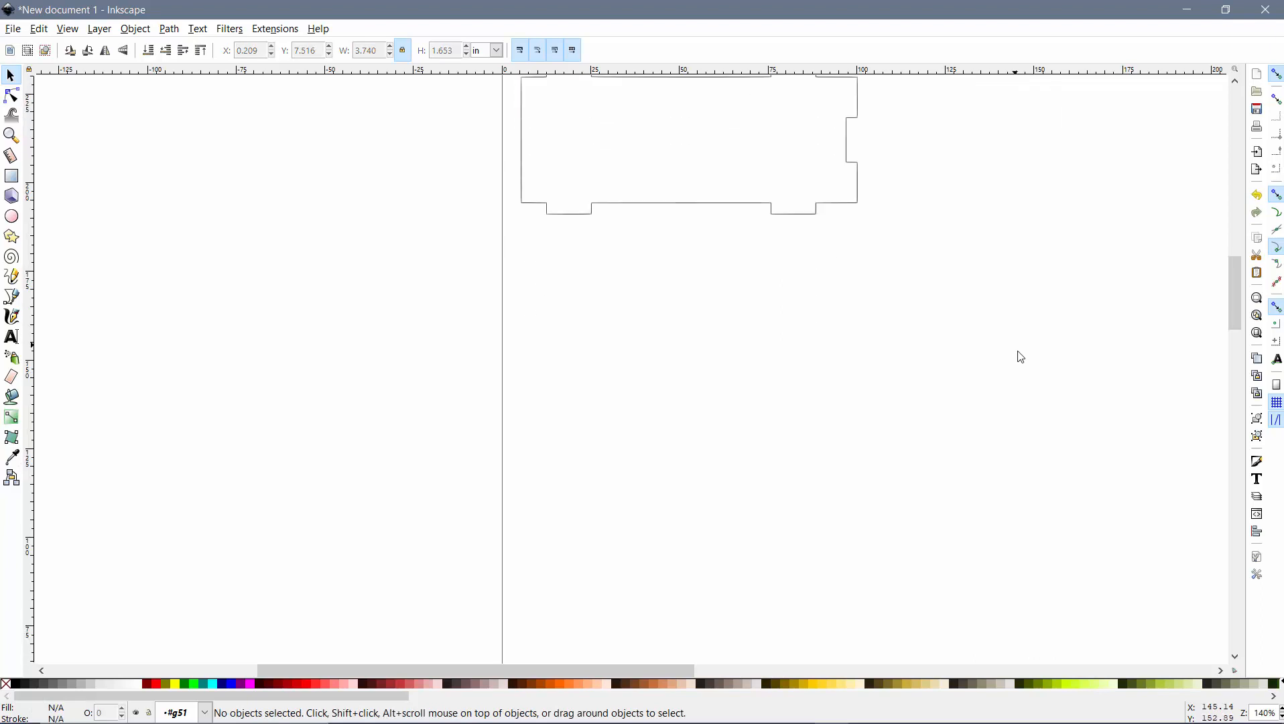
{"action": "scroll", "coordinate": [1057, 360], "scroll_direction": "down", "scroll_amount": 4, "text": "ctrl"}
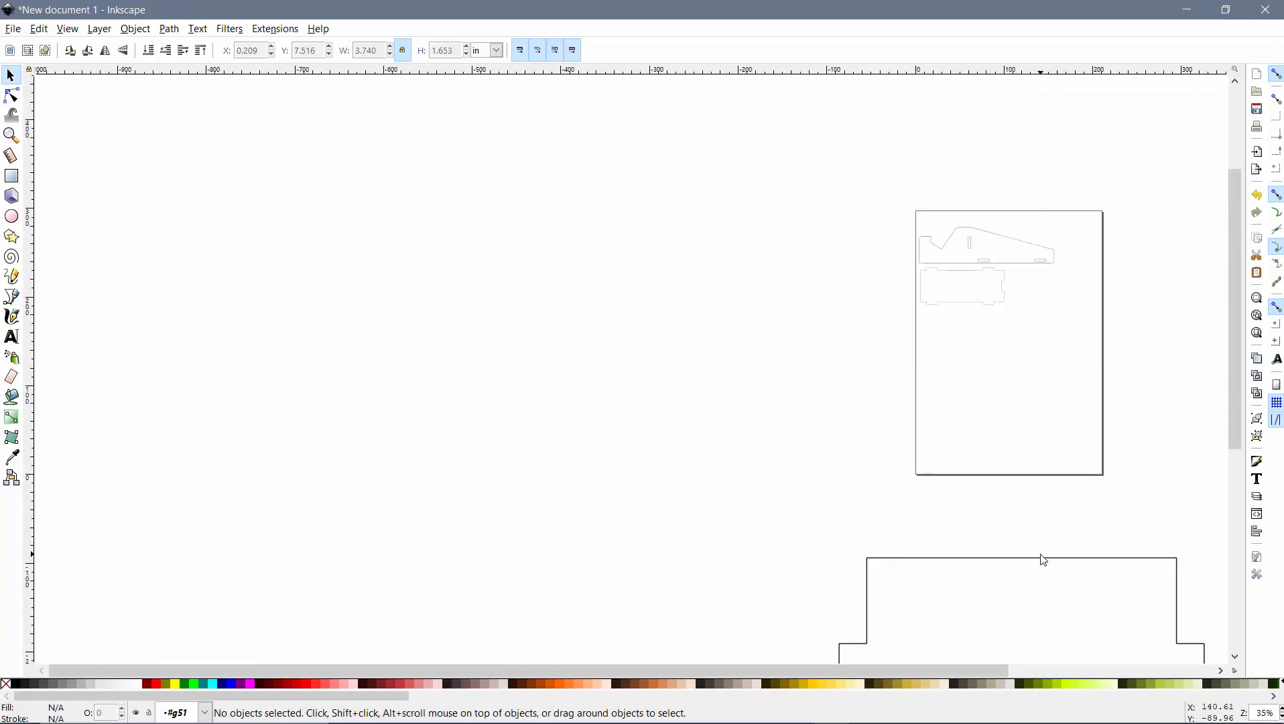
{"action": "left_click_drag", "start_coordinate": [943, 458], "coordinate": [388, 67]}
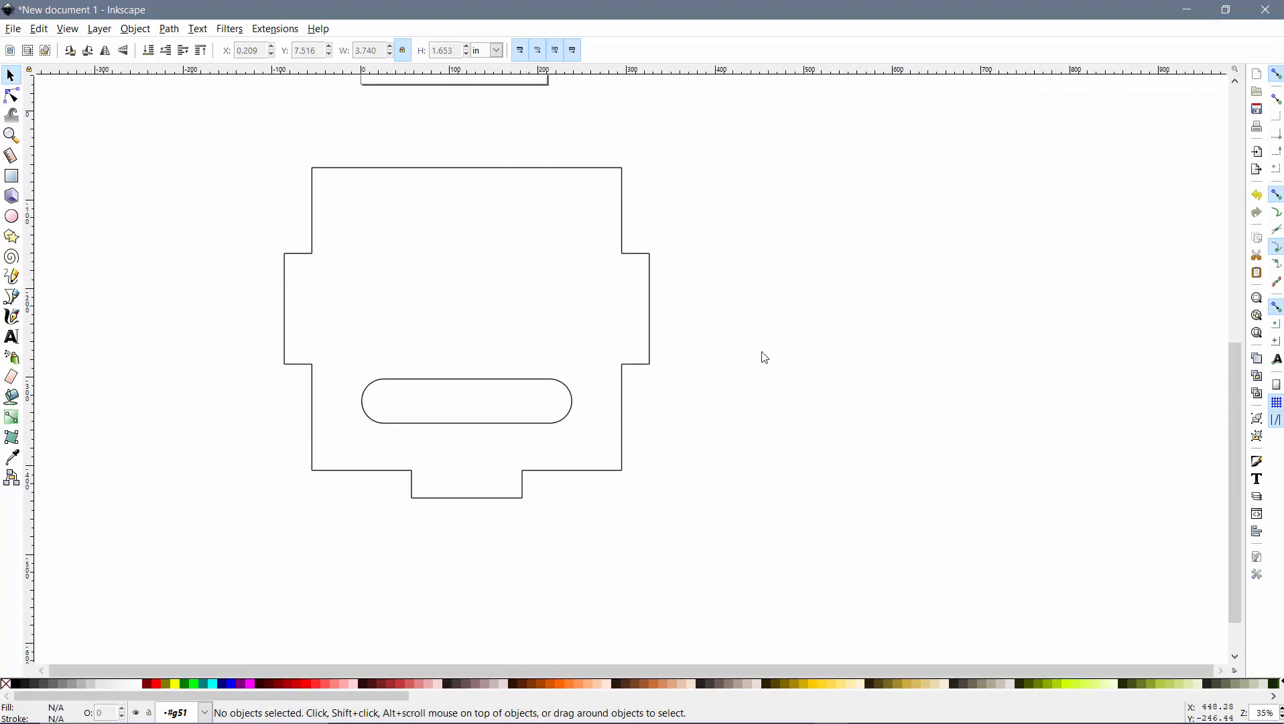
{"action": "scroll", "coordinate": [762, 358], "scroll_direction": "down", "scroll_amount": 4}
{"action": "scroll", "coordinate": [612, 320], "scroll_direction": "down", "scroll_amount": 4, "text": "ctrl"}
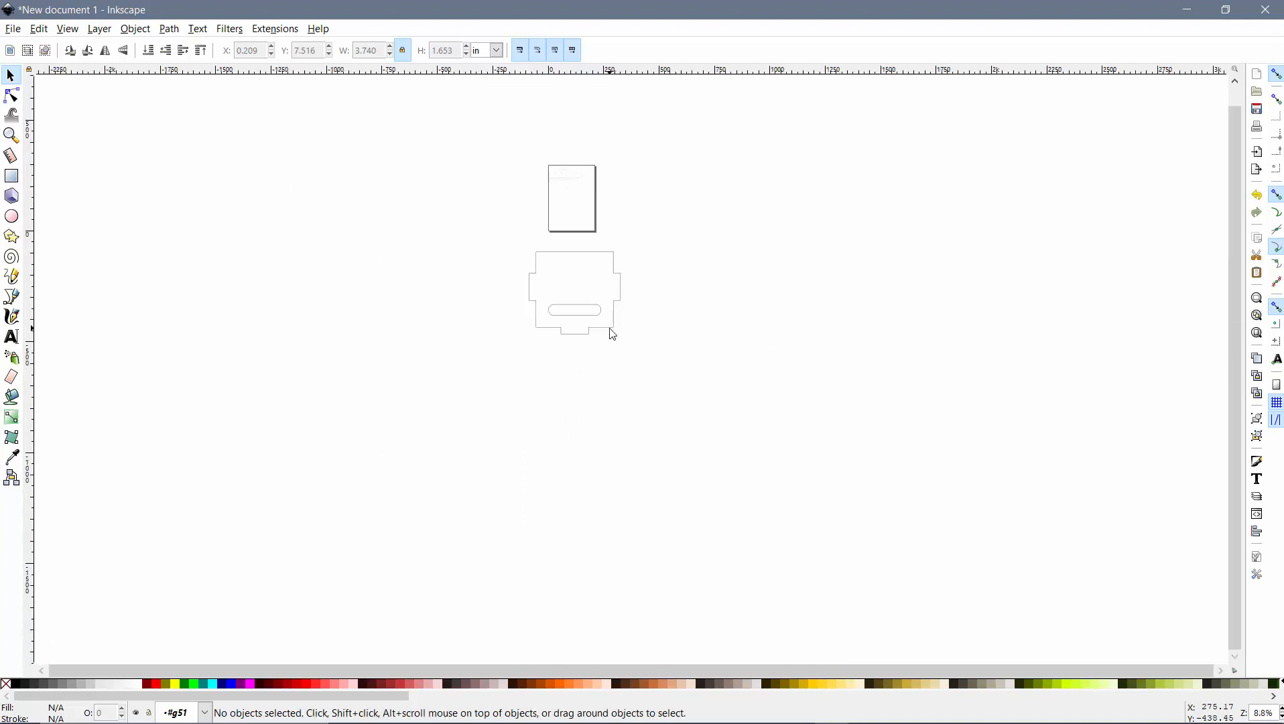
{"action": "double_click", "coordinate": [609, 328]}
{"action": "key", "text": "Escape"}
{"action": "scroll", "coordinate": [610, 335], "scroll_direction": "up", "scroll_amount": 5}
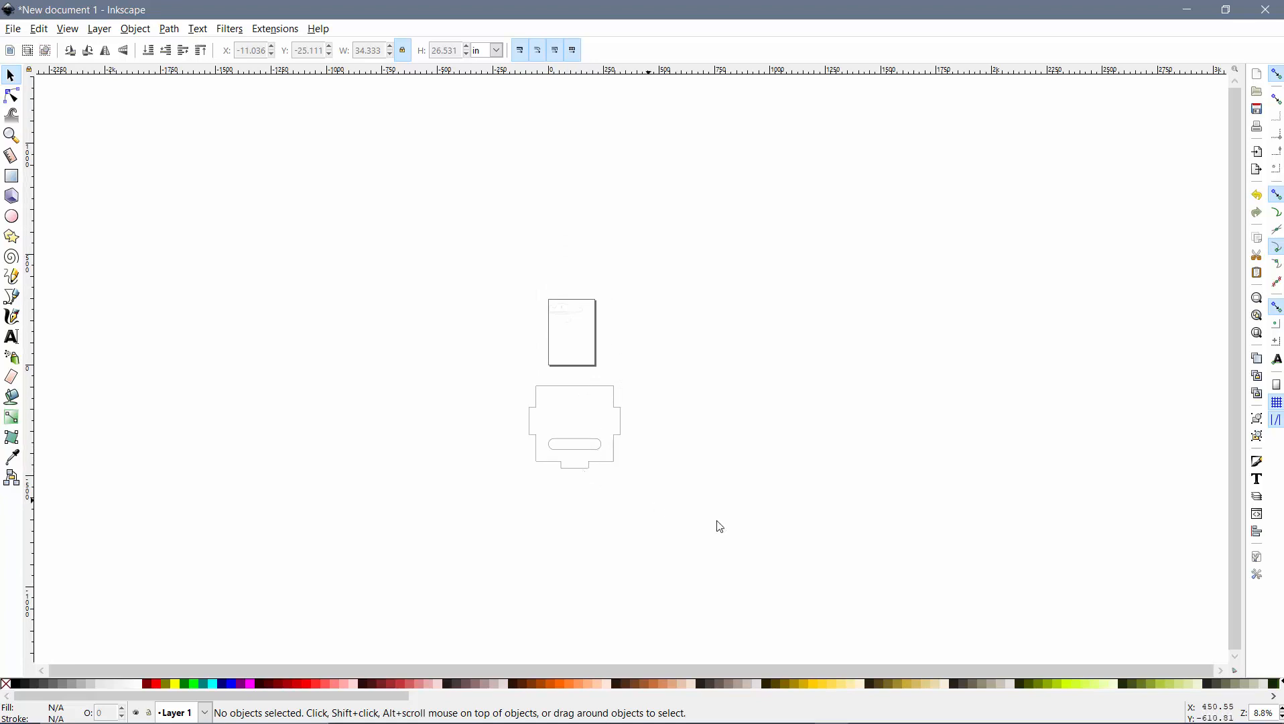
{"action": "left_click_drag", "start_coordinate": [755, 532], "coordinate": [428, 369]}
{"action": "scroll", "coordinate": [670, 417], "scroll_direction": "down", "scroll_amount": 3}
{"action": "scroll", "coordinate": [586, 373], "scroll_direction": "up", "scroll_amount": 3}
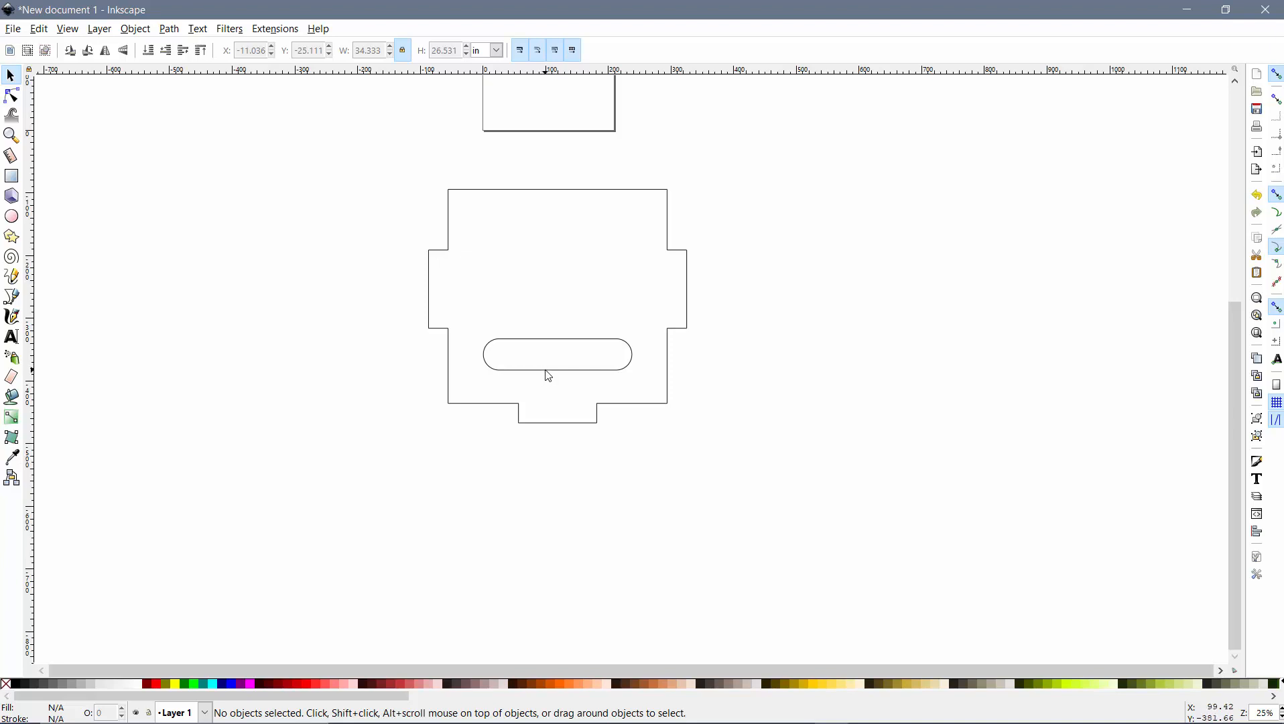
{"action": "scroll", "coordinate": [670, 403], "scroll_direction": "down", "scroll_amount": 8}
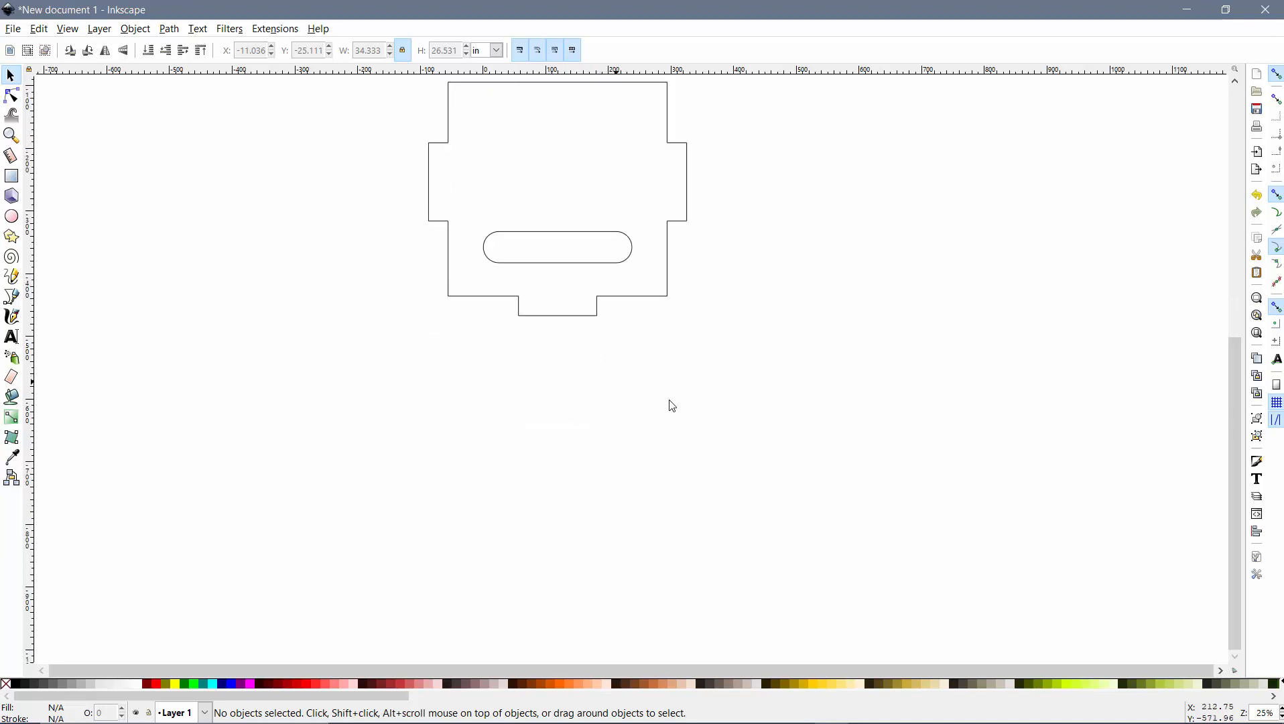
{"action": "scroll", "coordinate": [720, 398], "scroll_direction": "down", "scroll_amount": 4}
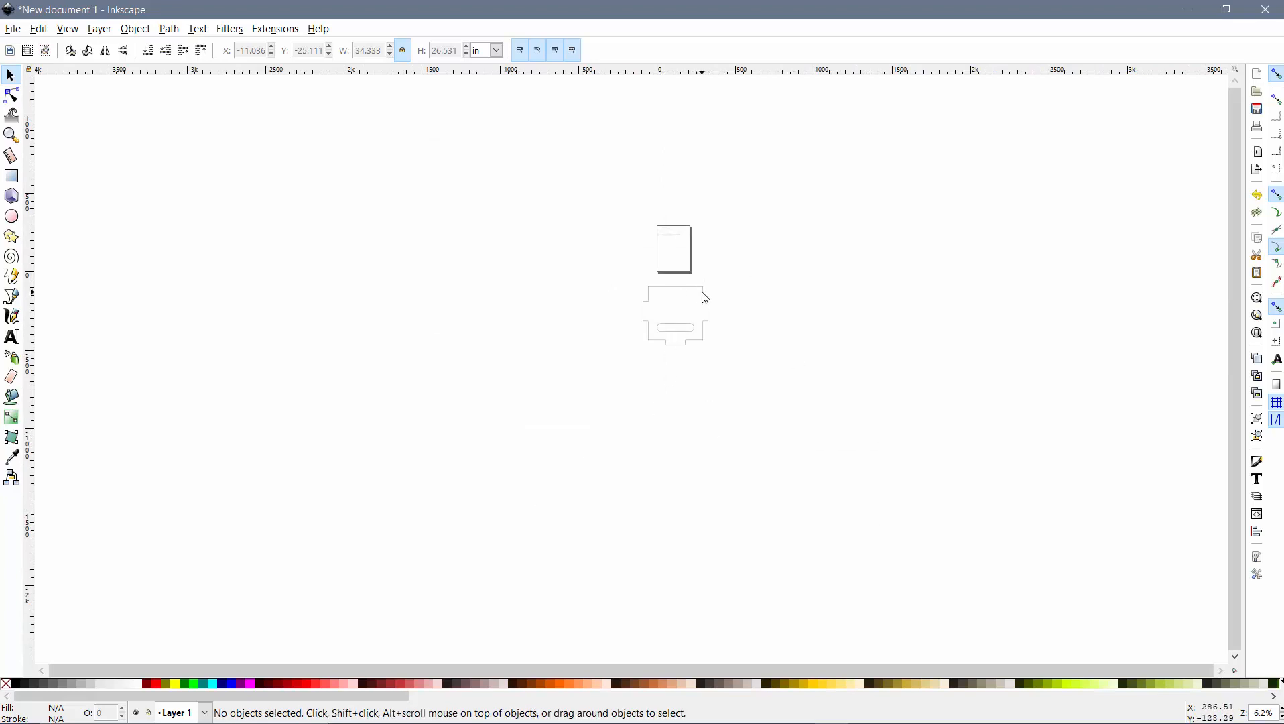
{"action": "left_click", "coordinate": [199, 29]}
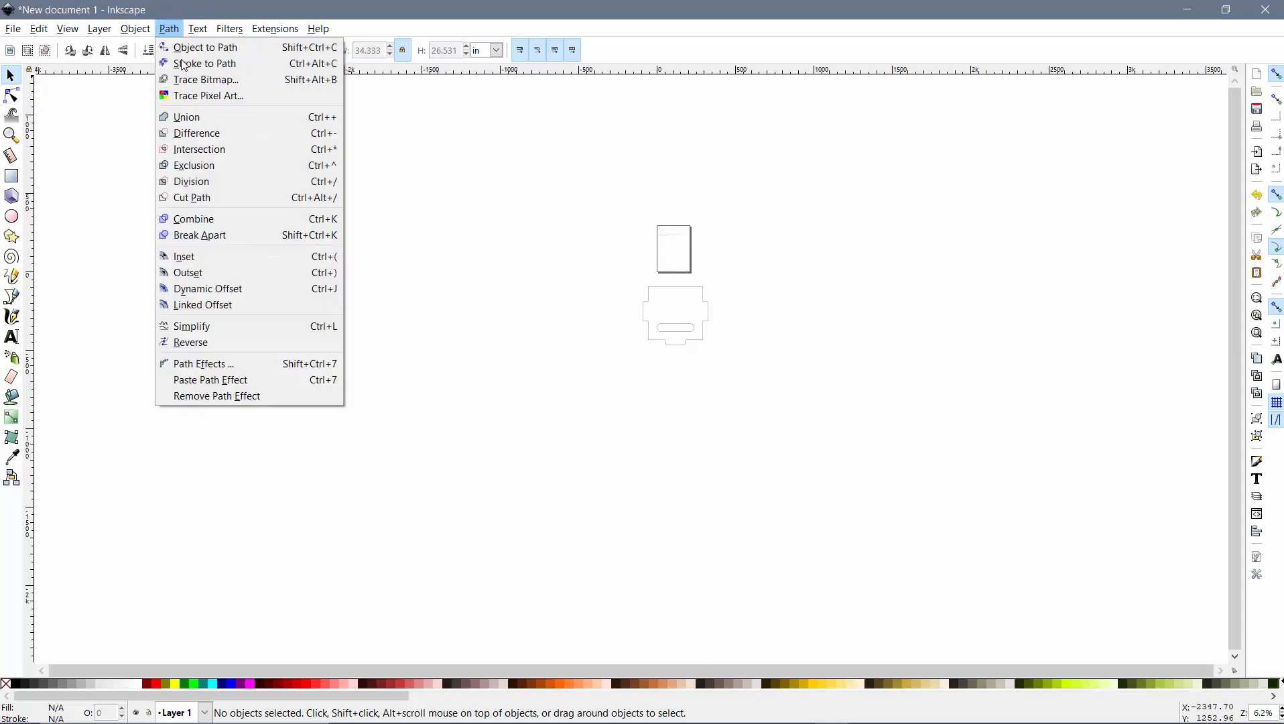
{"action": "left_click", "coordinate": [191, 81]}
{"action": "left_click", "coordinate": [706, 306]}
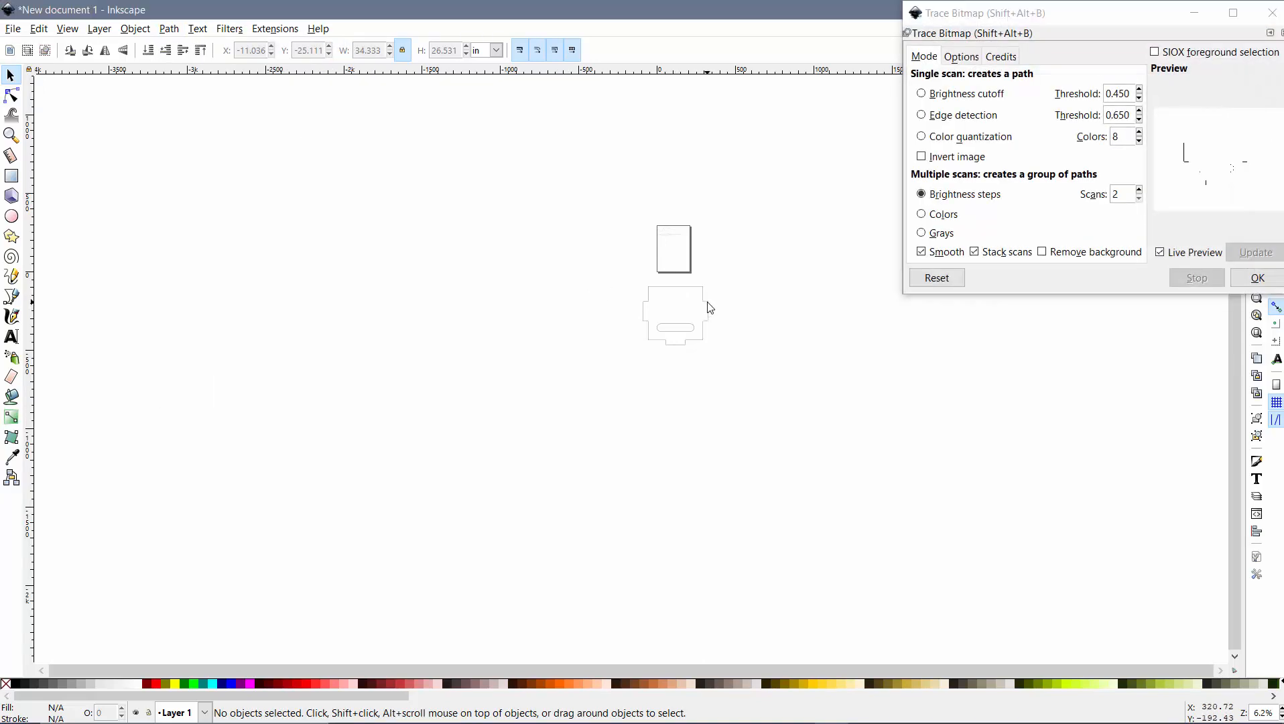
{"action": "left_click_drag", "start_coordinate": [646, 327], "coordinate": [695, 339]}
{"action": "left_click", "coordinate": [1254, 277]}
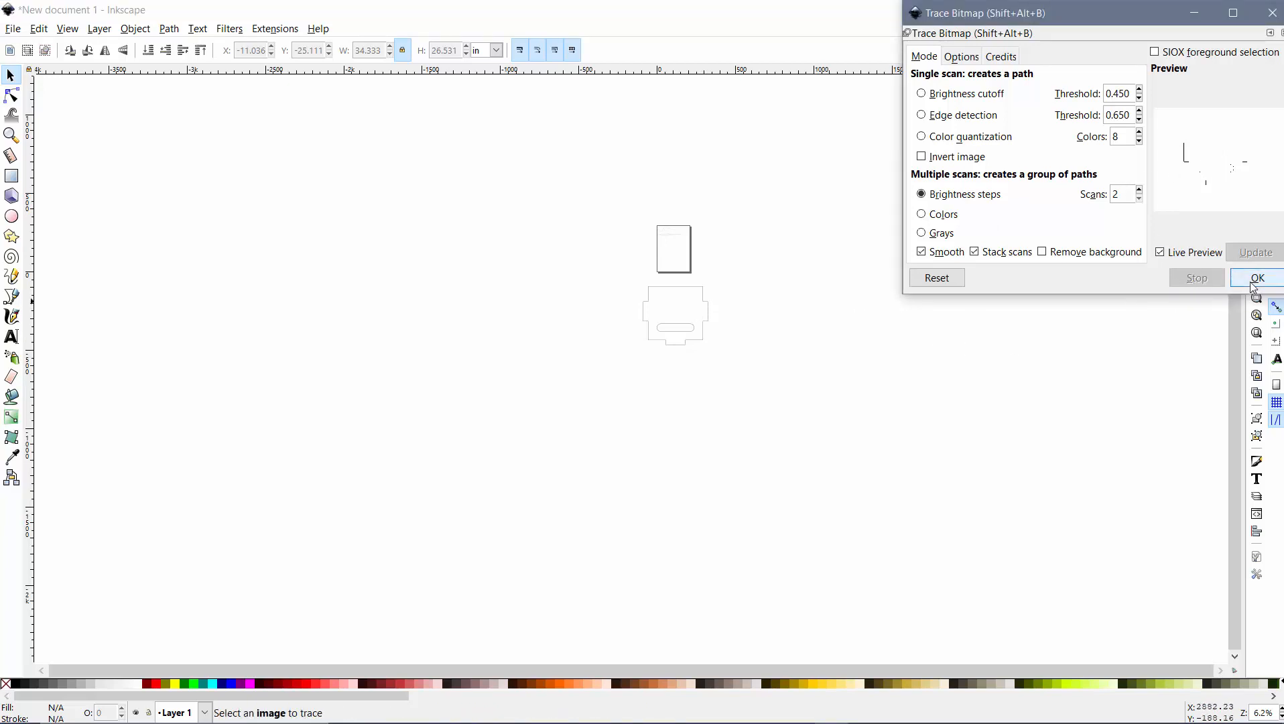
{"action": "left_click", "coordinate": [712, 308]}
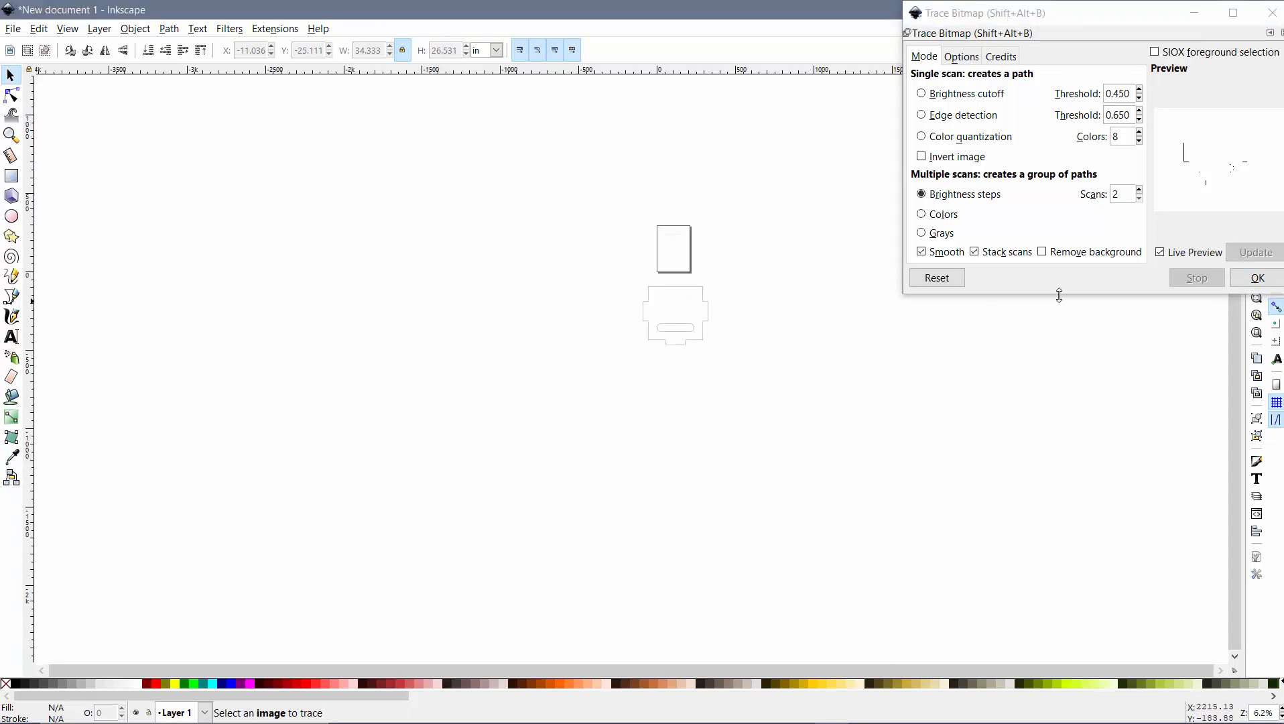
{"action": "left_click_drag", "start_coordinate": [1144, 13], "coordinate": [971, 94]}
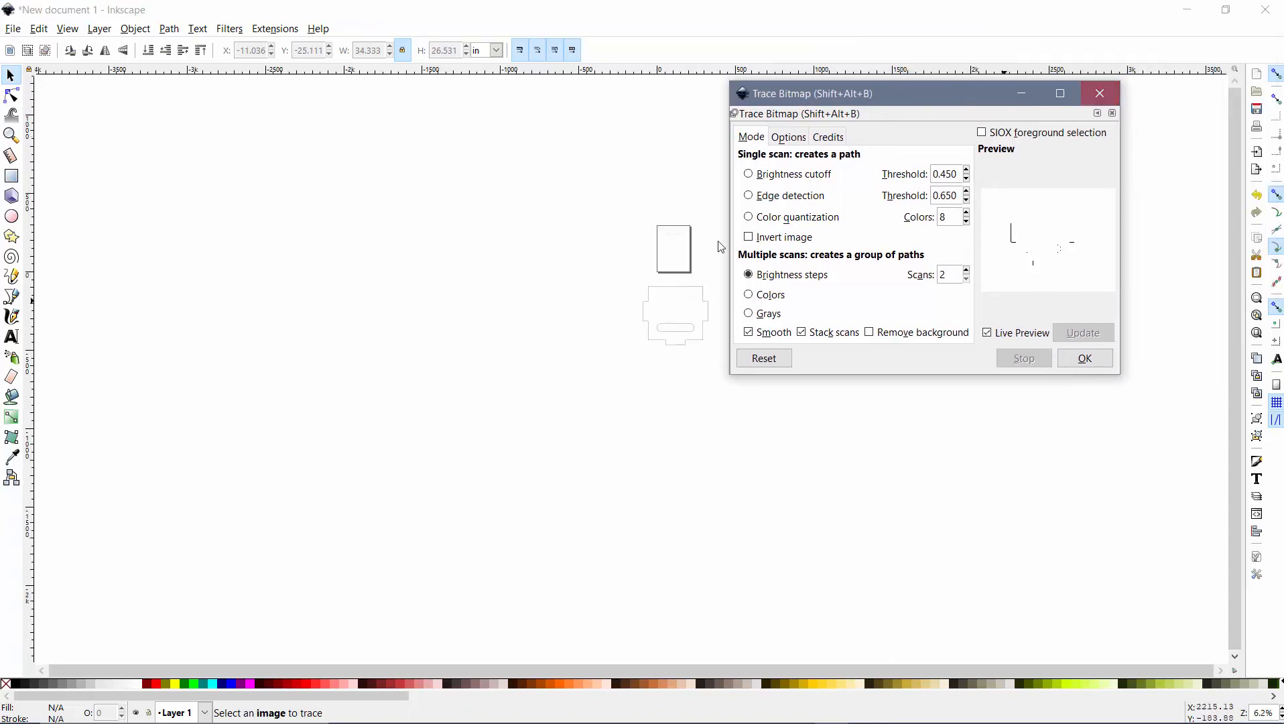
{"action": "left_click", "coordinate": [1100, 93]}
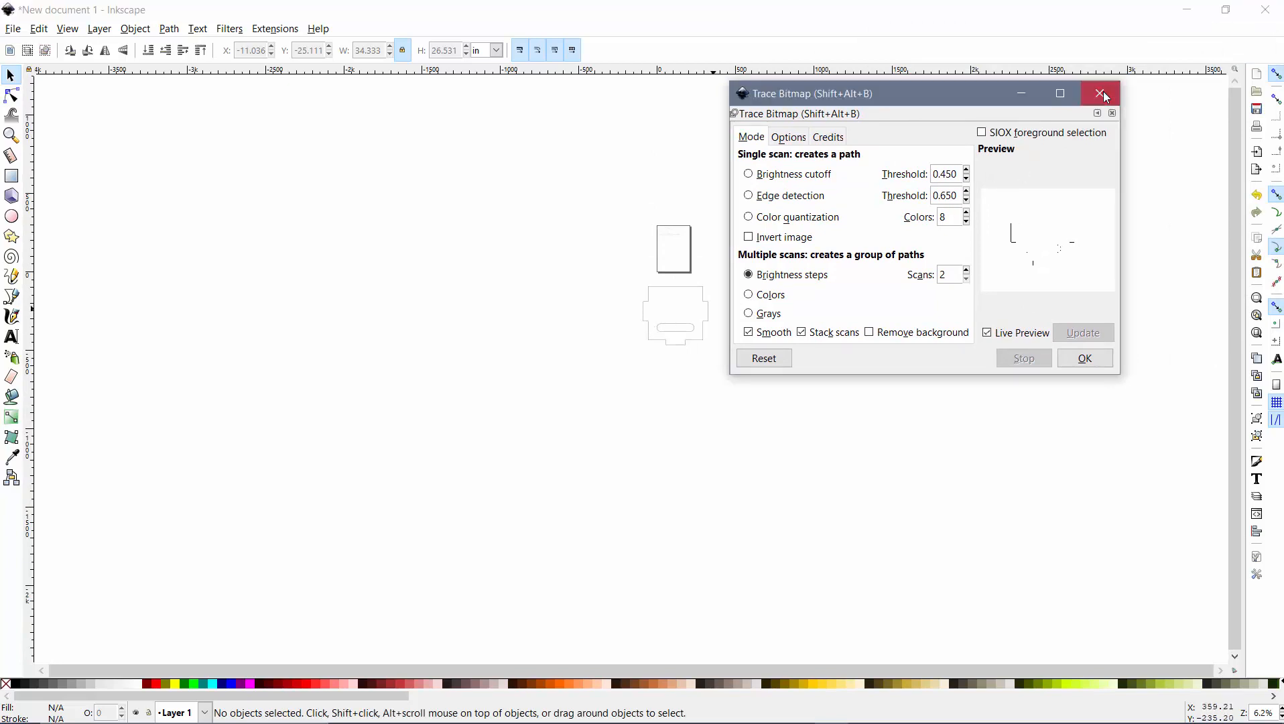
- Select the slotted Center part's image below the page and trace it into a group of paths using brightness steps with 2 scans
{"action": "left_click_drag", "start_coordinate": [836, 451], "coordinate": [428, 275]}
{"action": "left_click_drag", "start_coordinate": [696, 312], "coordinate": [730, 399]}
{"action": "left_click_drag", "start_coordinate": [898, 617], "coordinate": [502, 244]}
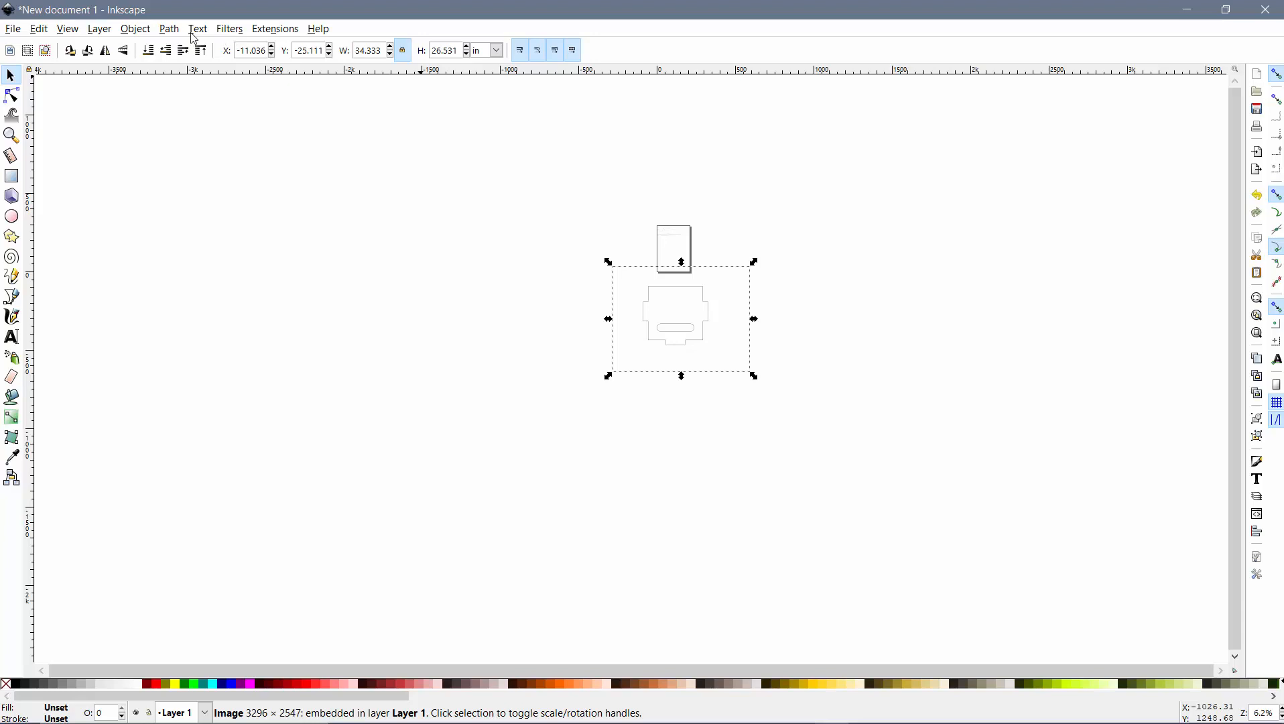
{"action": "left_click", "coordinate": [170, 29]}
{"action": "left_click", "coordinate": [203, 81]}
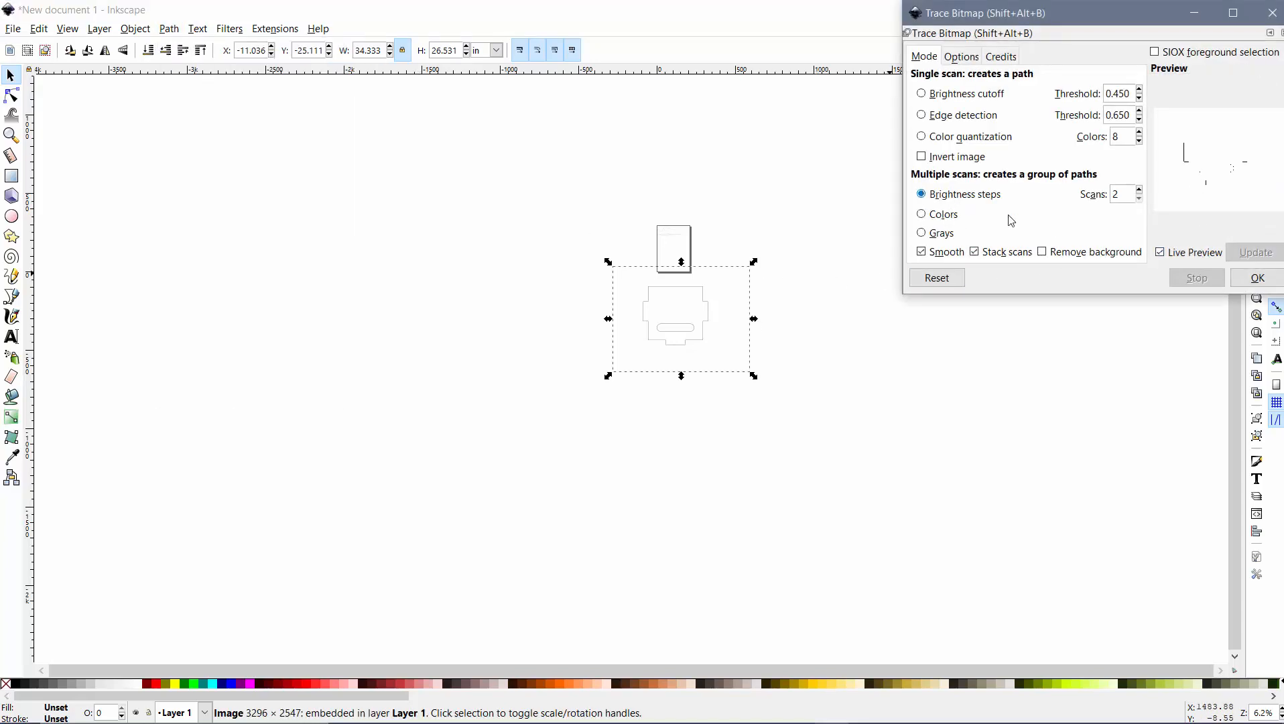
{"action": "left_click", "coordinate": [1259, 288]}
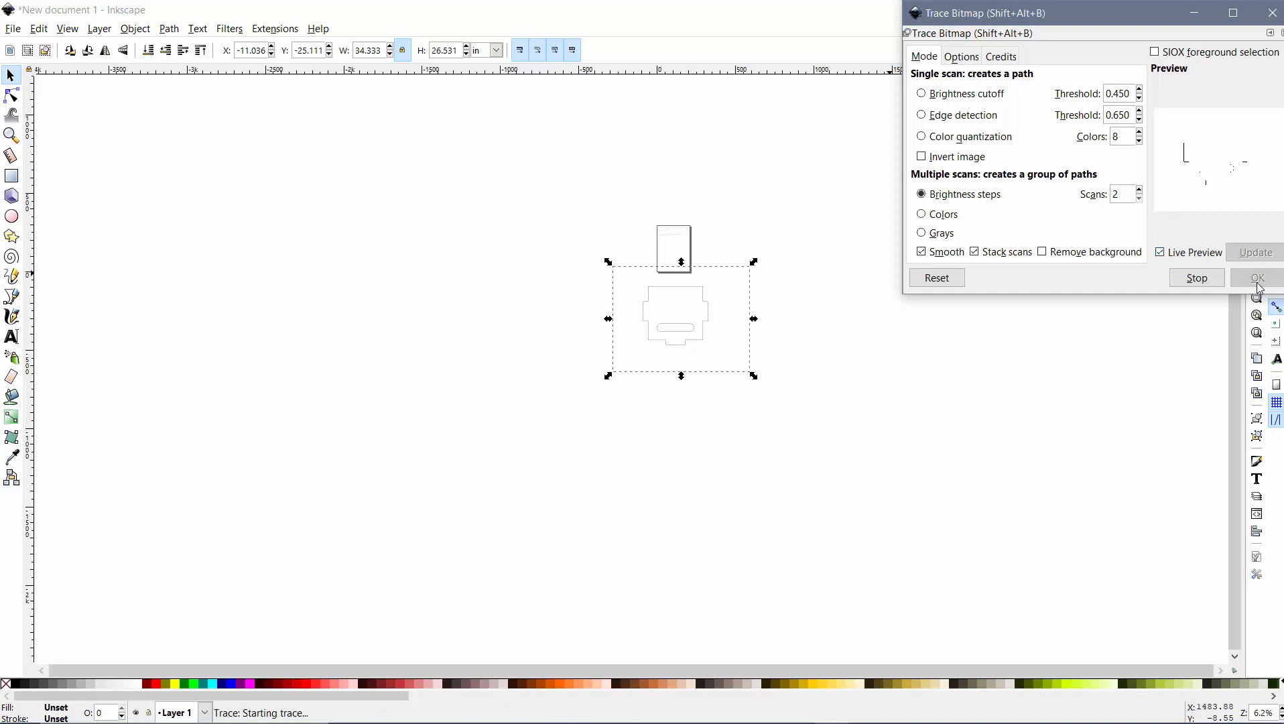
{"action": "left_click", "coordinate": [1264, 14]}
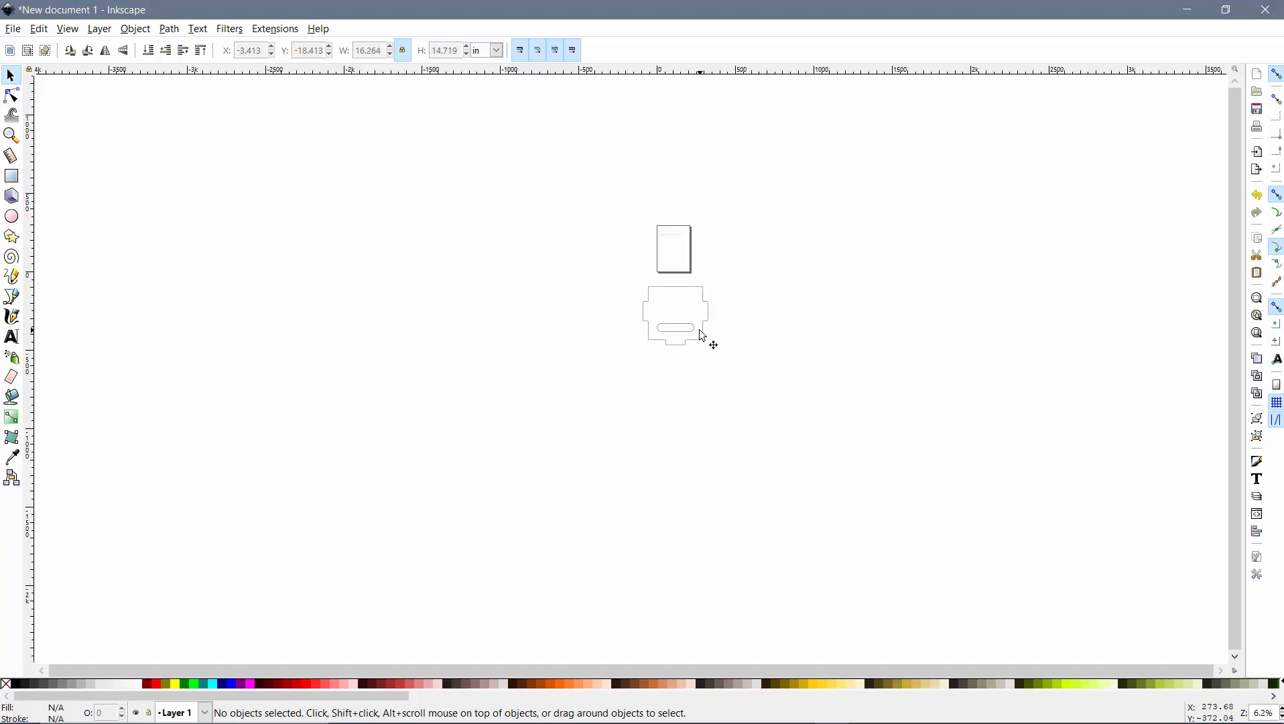
- Move the traced Center group clear of its image to about X 40.361 in, Y -2.587 in, and delete the original image
{"action": "left_click_drag", "start_coordinate": [699, 330], "coordinate": [875, 268]}
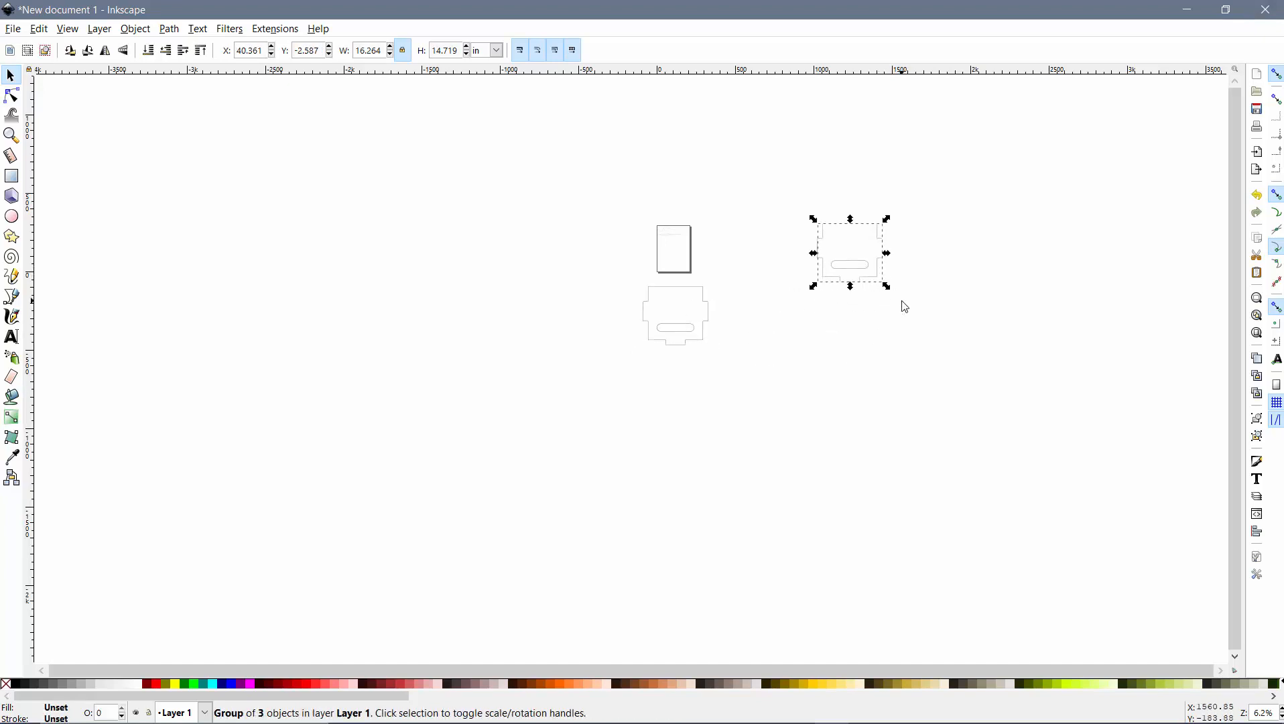
{"action": "left_click", "coordinate": [711, 313]}
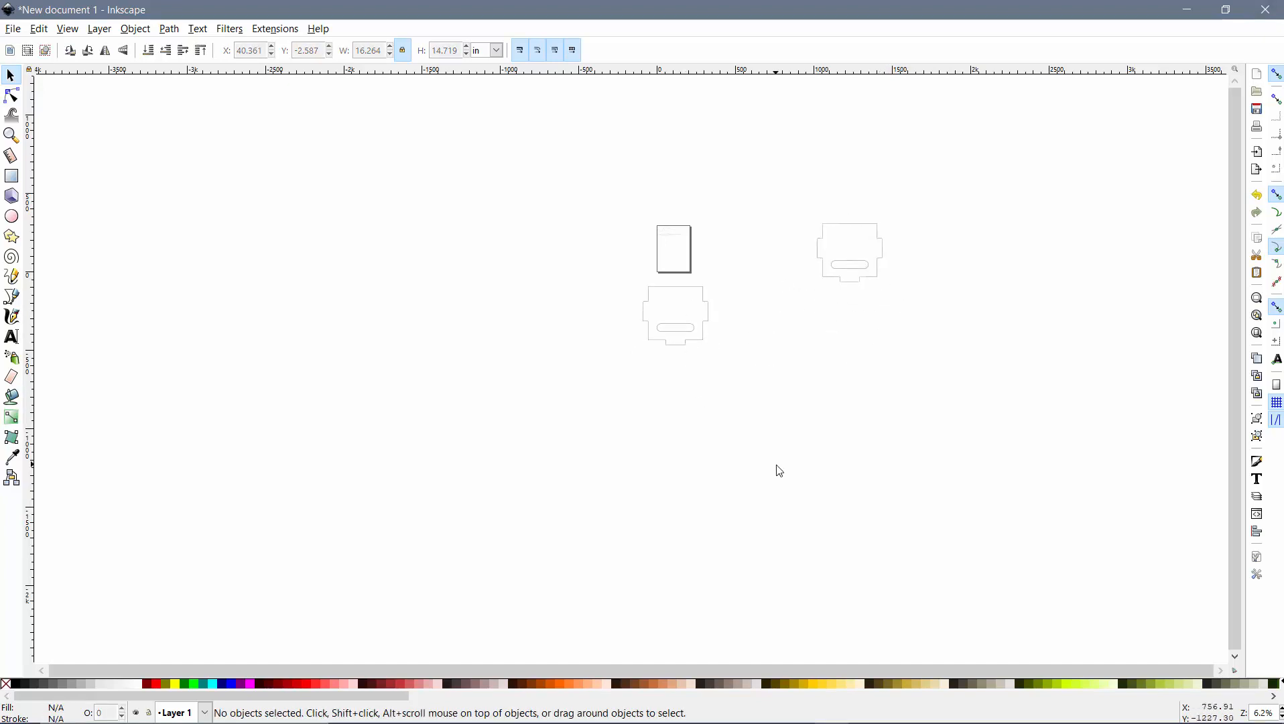
{"action": "left_click_drag", "start_coordinate": [777, 469], "coordinate": [544, 296]}
{"action": "left_click_drag", "start_coordinate": [871, 546], "coordinate": [488, 272]}
{"action": "left_click_drag", "start_coordinate": [791, 444], "coordinate": [541, 249]}
{"action": "key", "text": "Delete"}
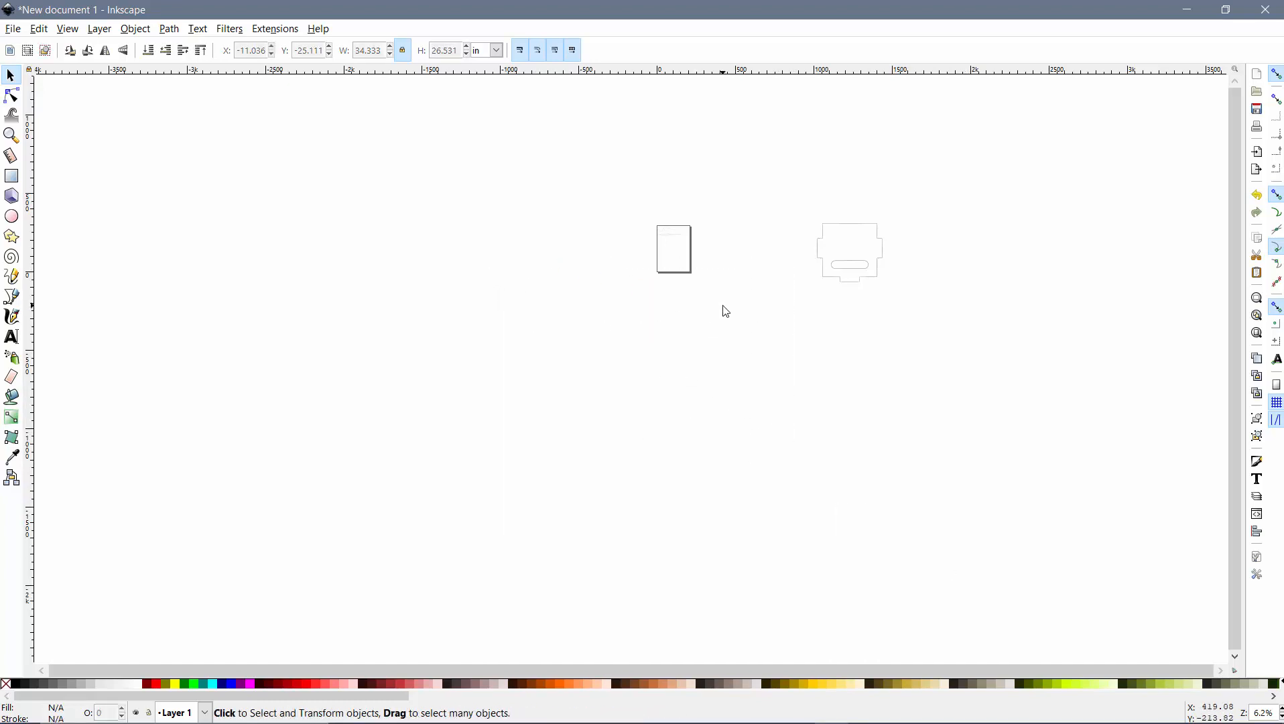
- Enter the traced Center group and inspect the nodes of its outline and slot
{"action": "double_click", "coordinate": [828, 258]}
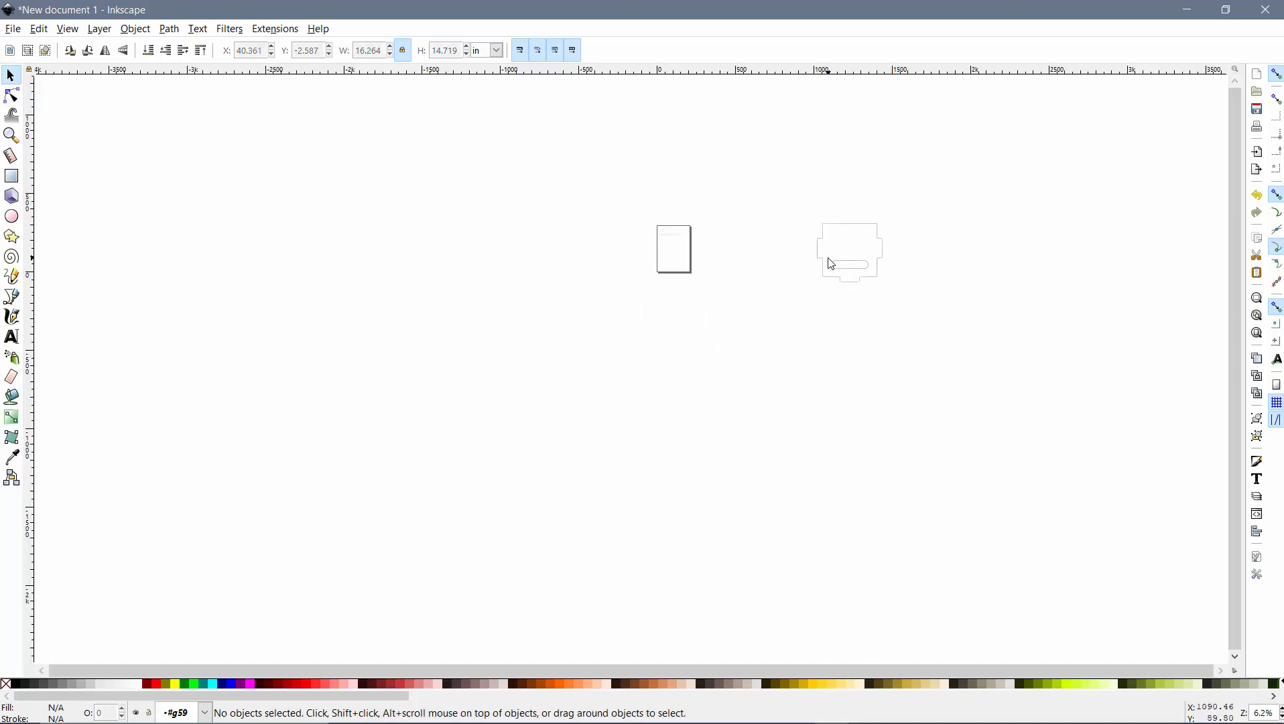
{"action": "double_click", "coordinate": [828, 265]}
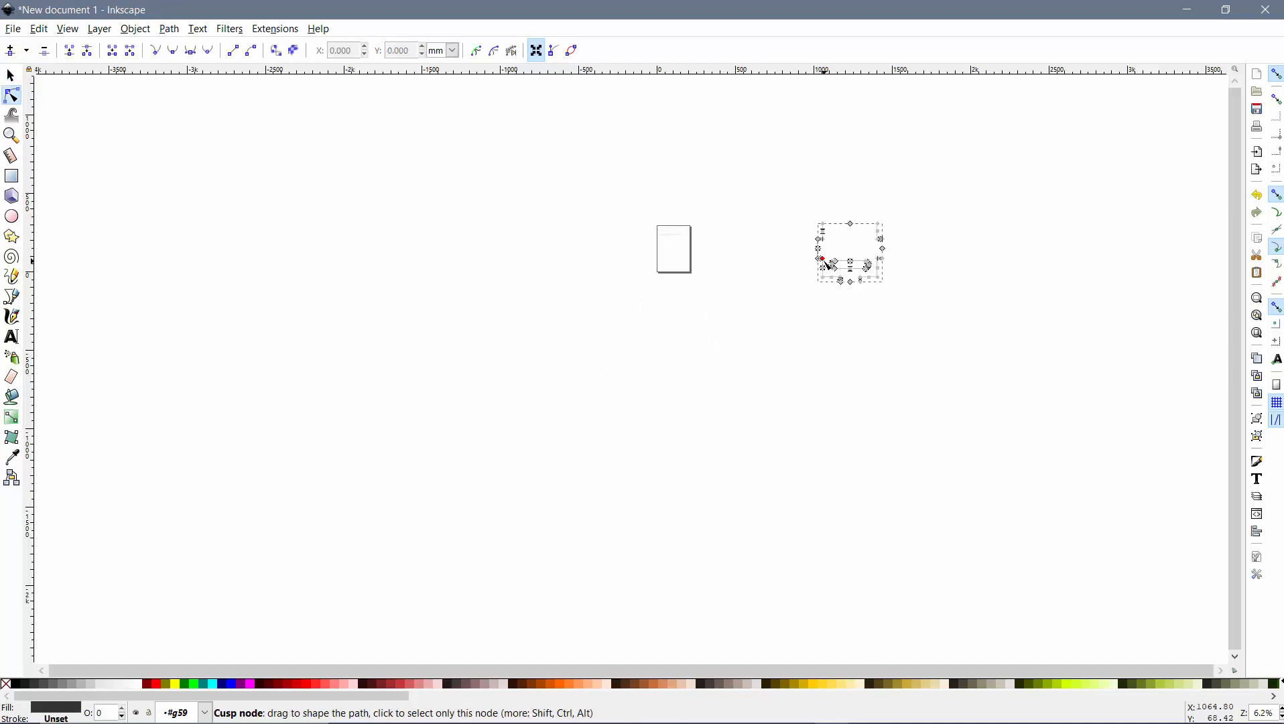
{"action": "left_click", "coordinate": [967, 221]}
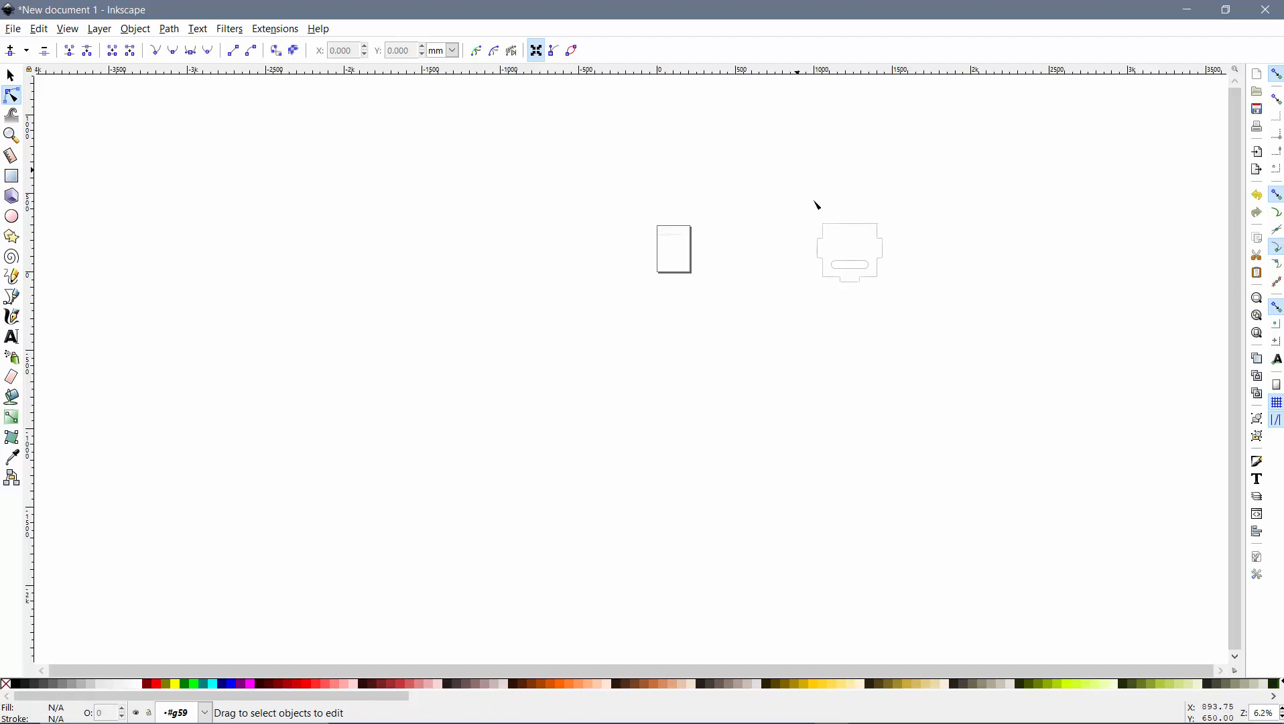
{"action": "scroll", "coordinate": [880, 287], "scroll_direction": "up", "scroll_amount": 1}
{"action": "scroll", "coordinate": [880, 286], "scroll_direction": "left", "scroll_amount": 2}
{"action": "scroll", "coordinate": [886, 301], "scroll_direction": "up", "scroll_amount": 2}
{"action": "scroll", "coordinate": [891, 306], "scroll_direction": "up", "scroll_amount": 1}
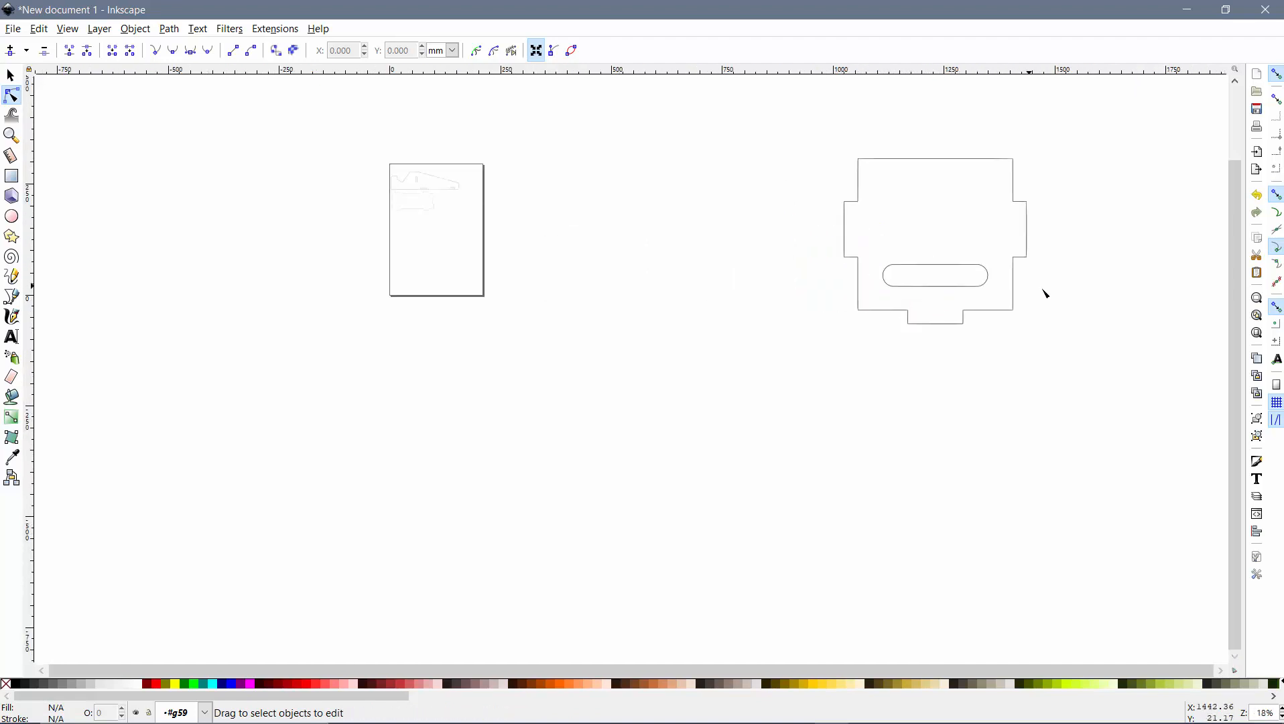
{"action": "scroll", "coordinate": [790, 379], "scroll_direction": "right", "scroll_amount": 4}
{"action": "scroll", "coordinate": [791, 372], "scroll_direction": "up", "scroll_amount": 2}
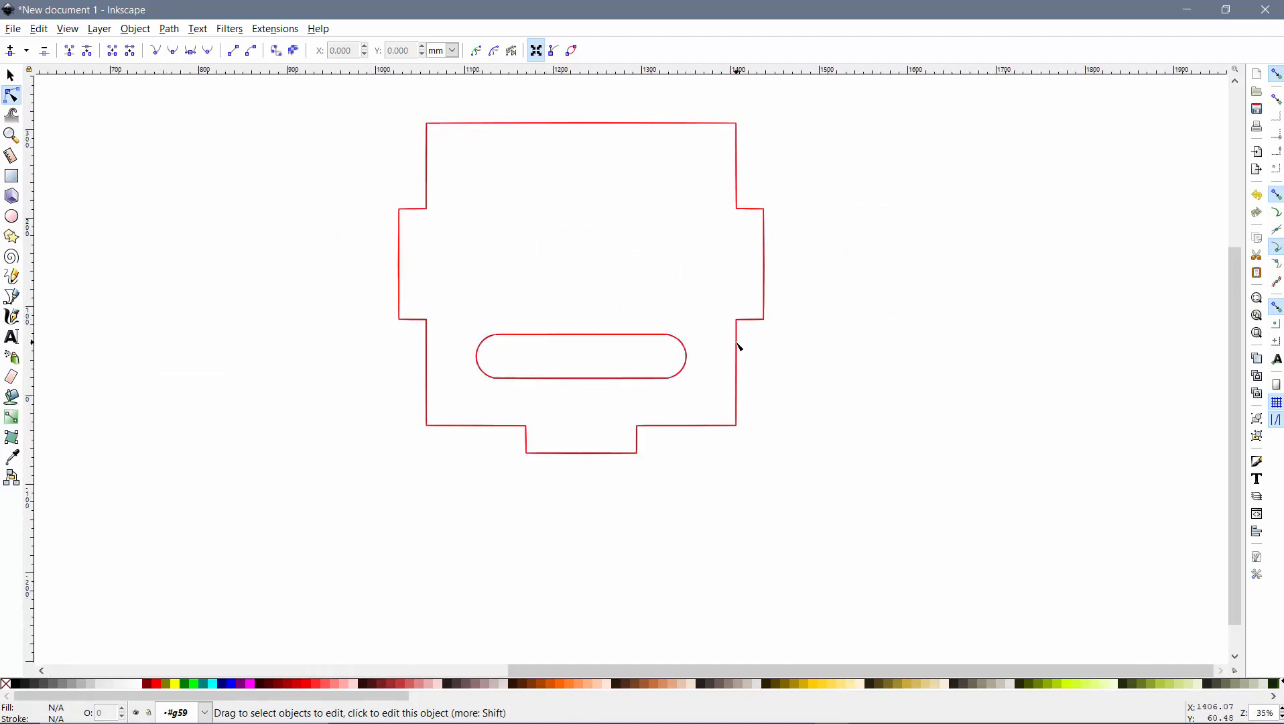
{"action": "left_click", "coordinate": [737, 346]}
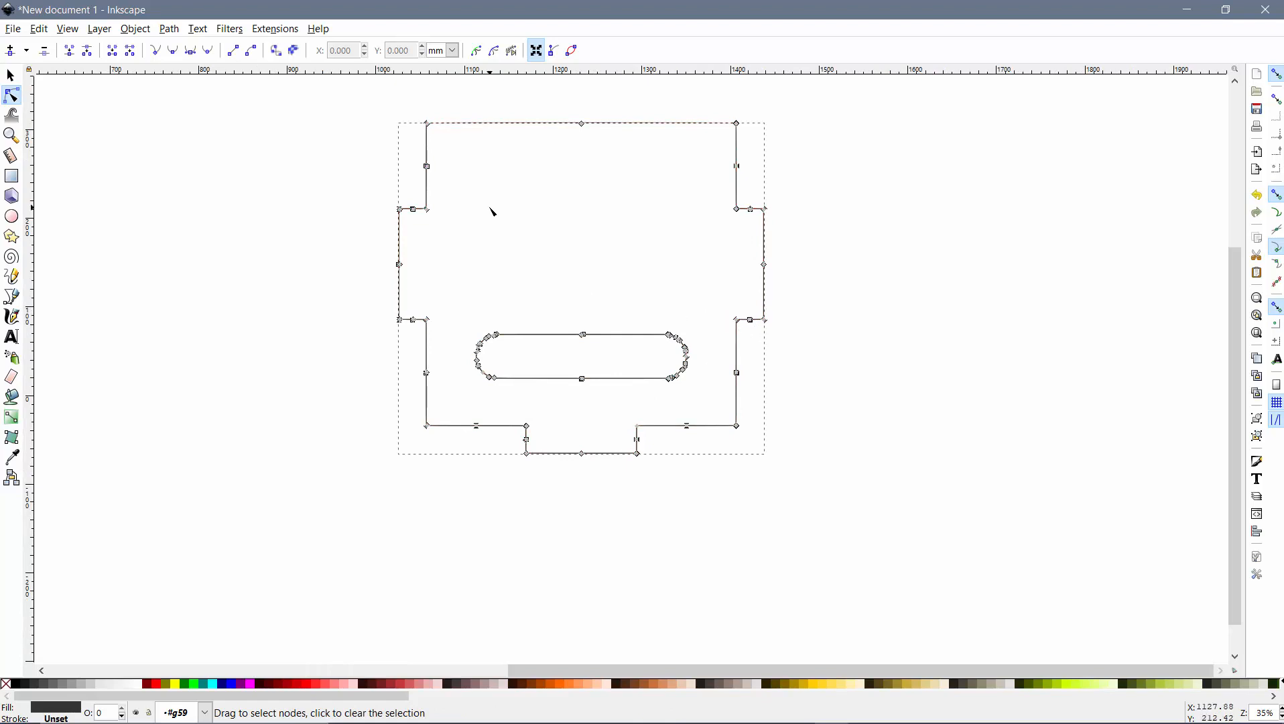
{"action": "left_click", "coordinate": [995, 321]}
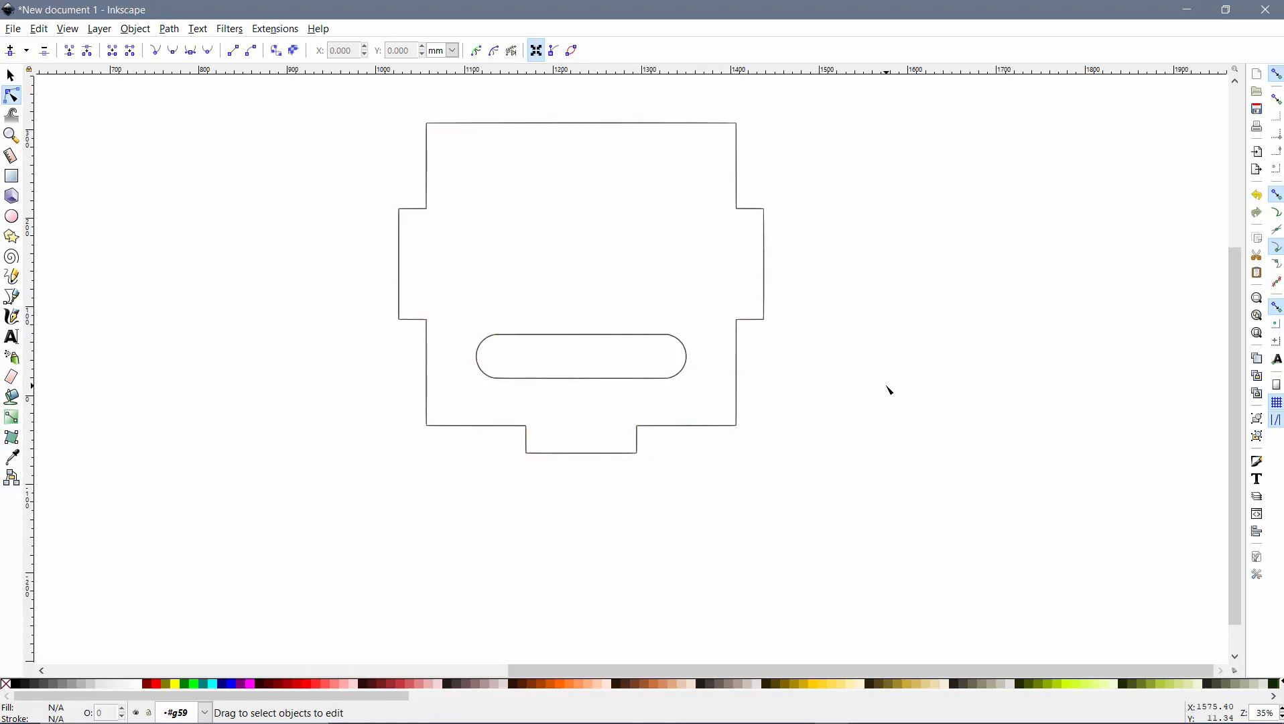
- Move the Center group's dark outline path off the stack to about X 54.081 in, Y -2.568 in
{"action": "key", "text": "s"}
{"action": "left_click", "coordinate": [737, 422]}
{"action": "left_click_drag", "start_coordinate": [728, 413], "coordinate": [1139, 427]}
{"action": "left_click_drag", "start_coordinate": [731, 425], "coordinate": [1039, 435]}
- Delete the two leftover duplicate Center paths at the original position and select the separated outline
{"action": "left_click", "coordinate": [640, 439]}
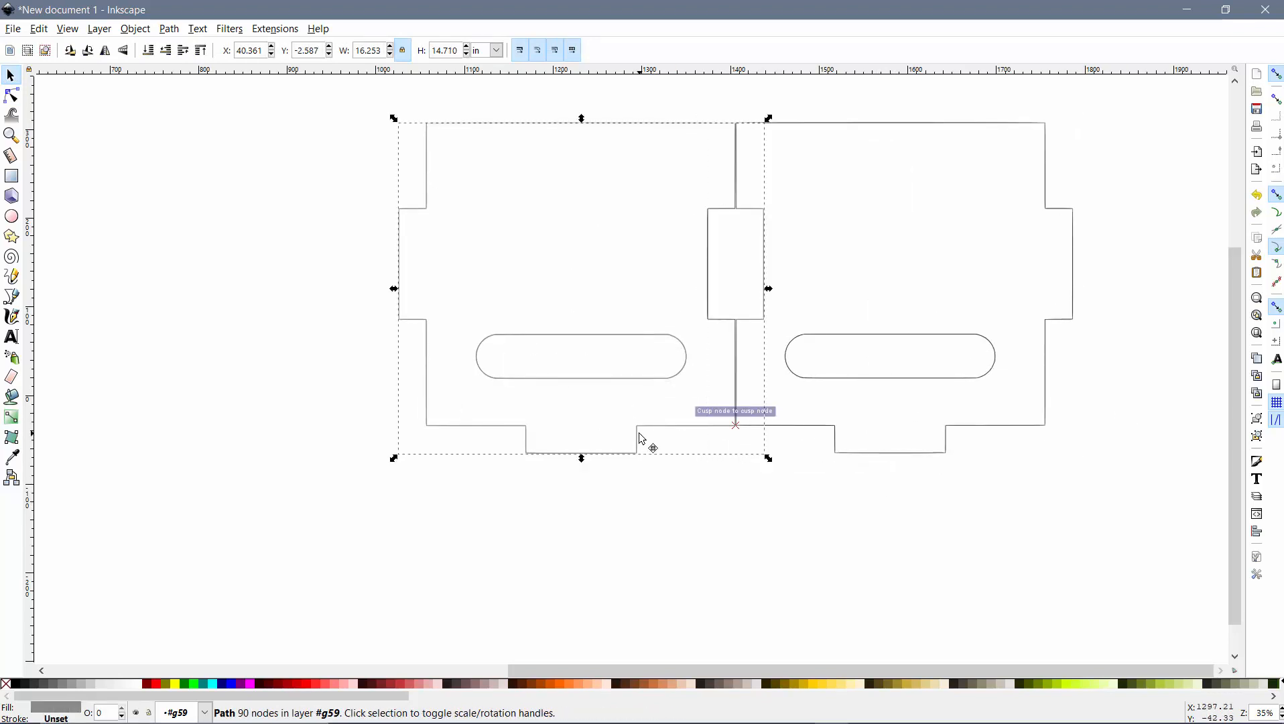
{"action": "key", "text": "Delete"}
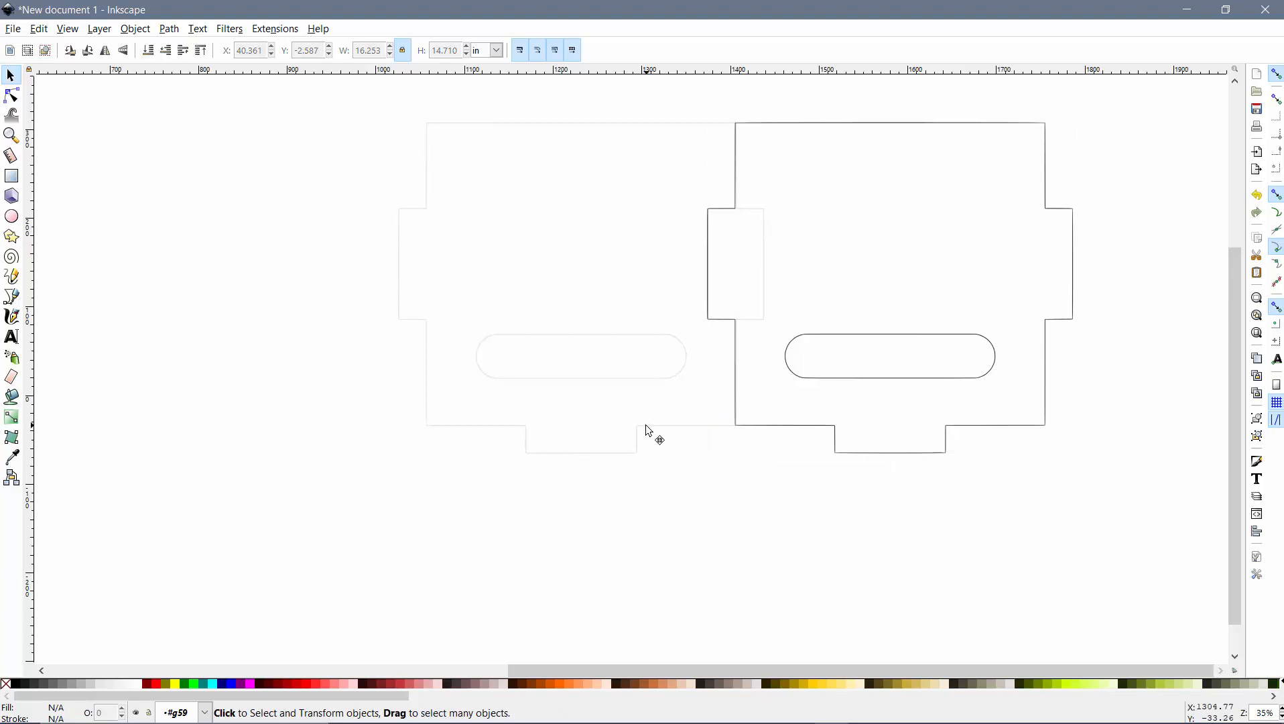
{"action": "left_click", "coordinate": [645, 424]}
{"action": "key", "text": "Delete"}
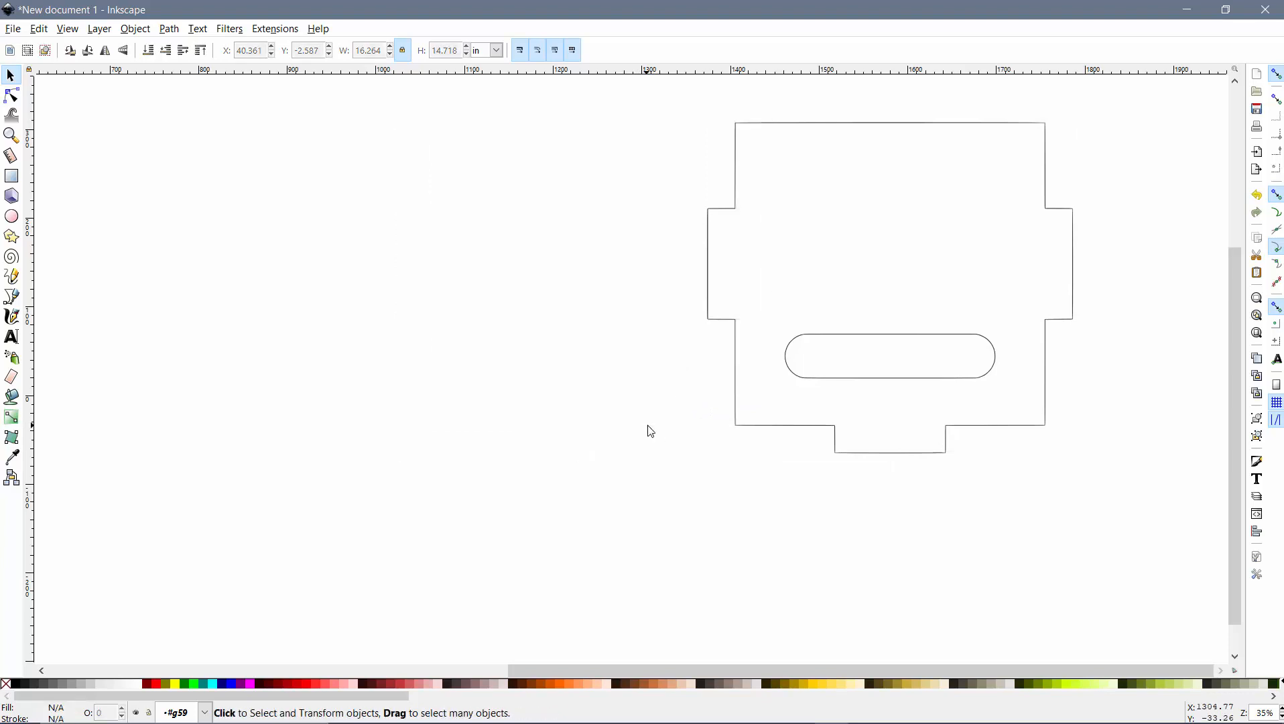
{"action": "left_click", "coordinate": [901, 339]}
{"action": "scroll", "coordinate": [905, 319], "scroll_direction": "down", "scroll_amount": 4}
{"action": "scroll", "coordinate": [908, 318], "scroll_direction": "up", "scroll_amount": 3}
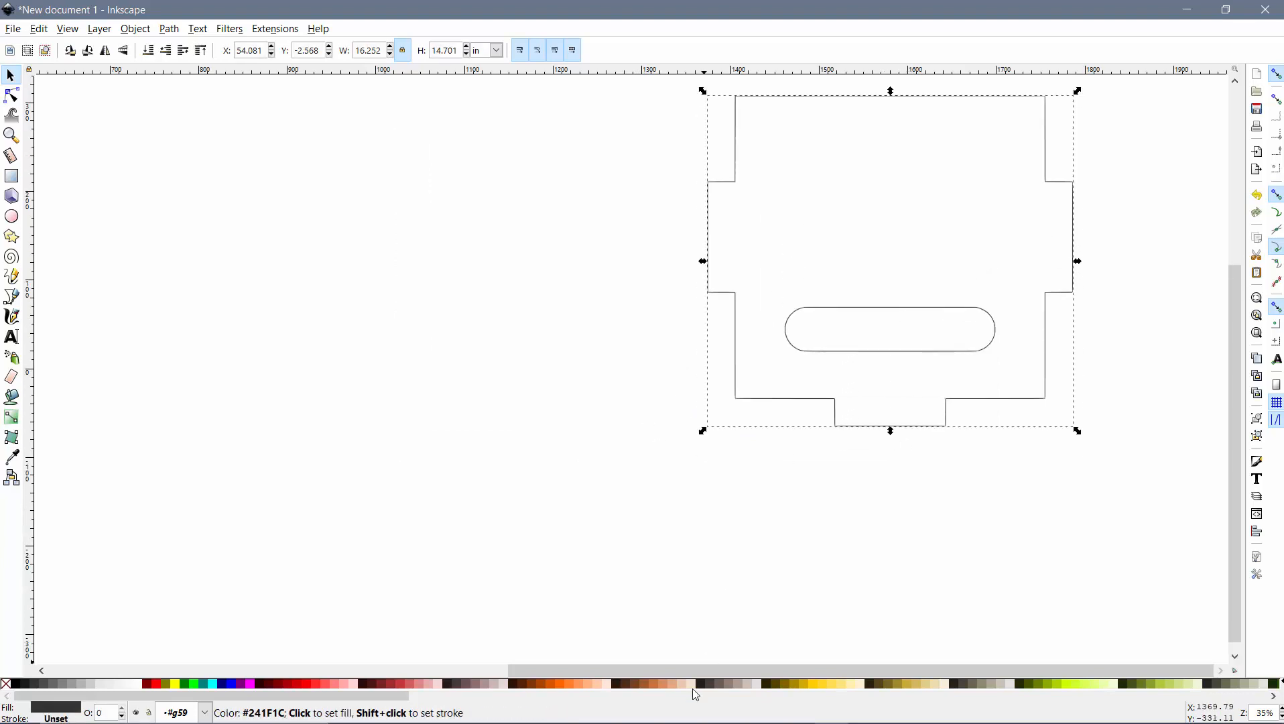
- Switch to Onshape, hide the Bottom part, and show the Center part straight on in the Right view
{"action": "left_click", "coordinate": [557, 710]}
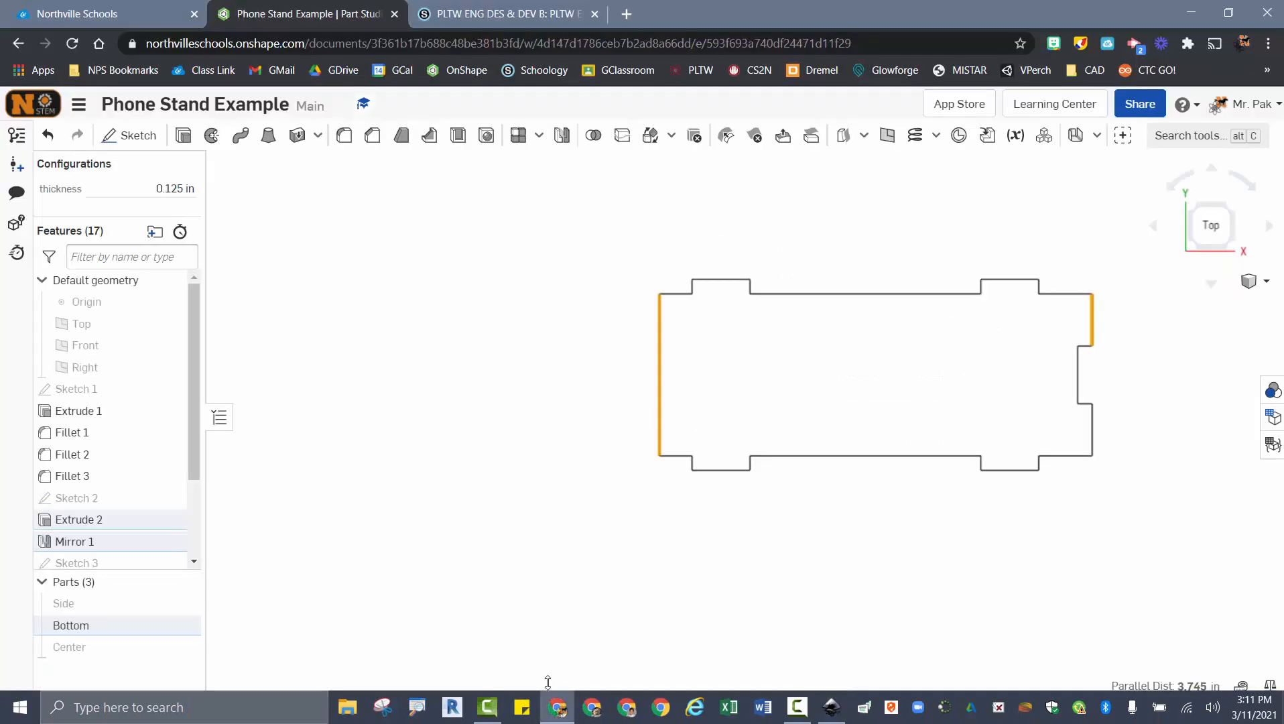
{"action": "left_click", "coordinate": [185, 625]}
{"action": "left_click", "coordinate": [184, 646]}
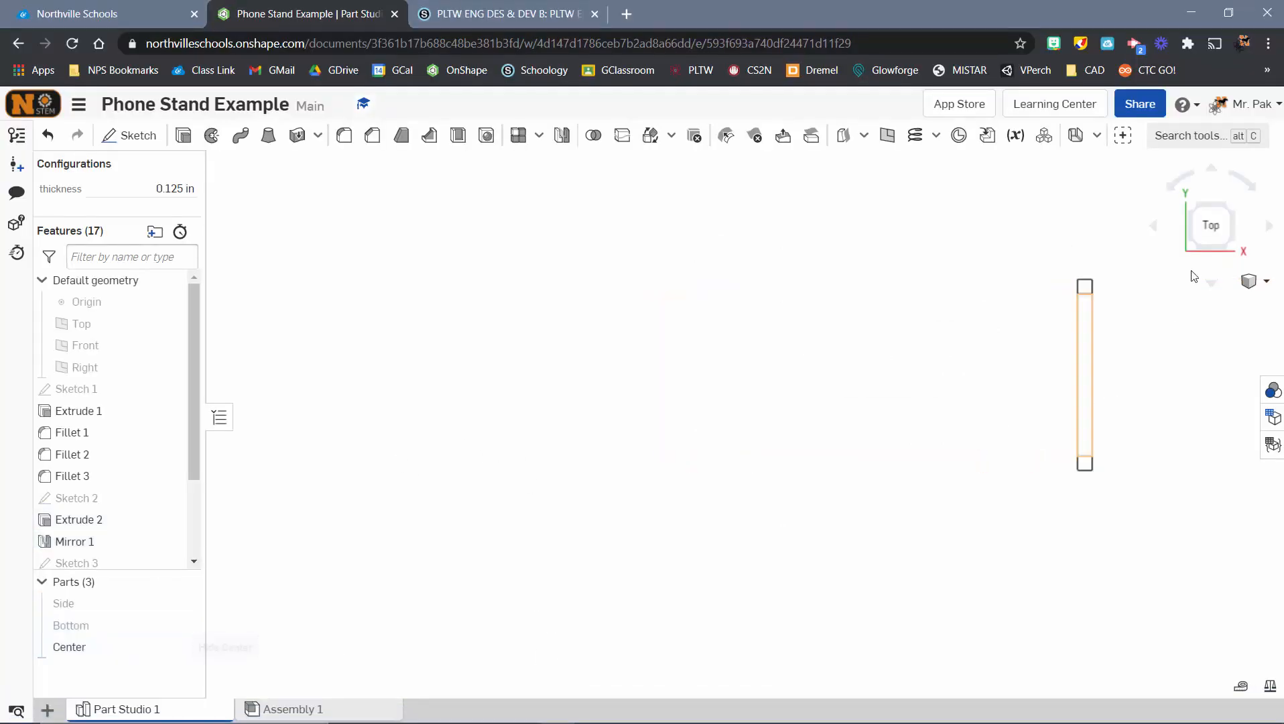
{"action": "left_click", "coordinate": [1233, 213]}
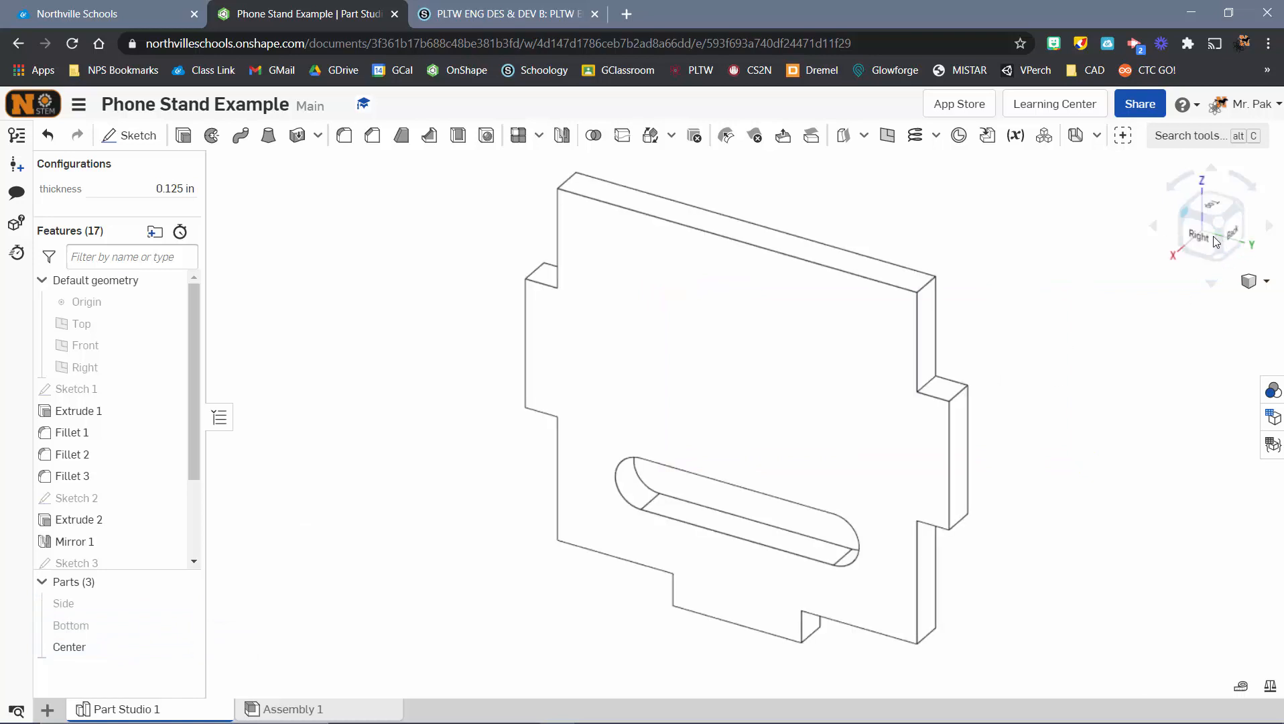
{"action": "left_click", "coordinate": [1214, 241]}
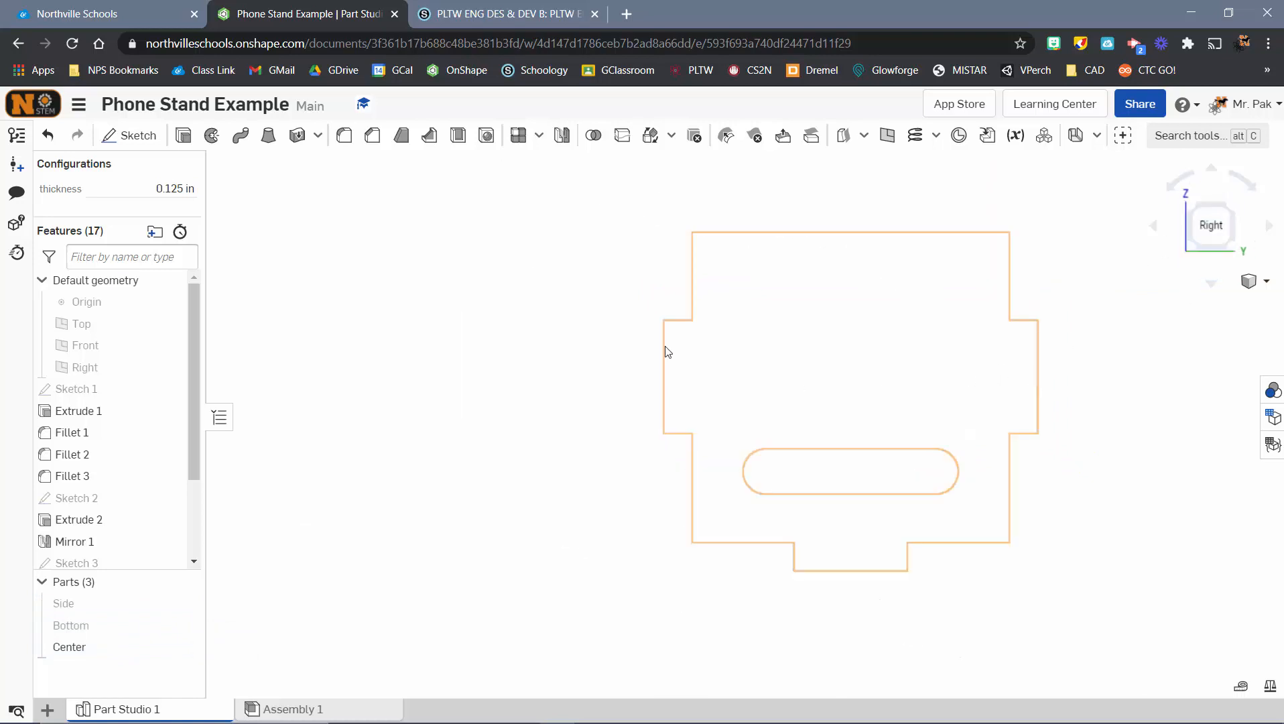
- Measure the distance between the Center part's two outer side-tab edges and return to Inkscape
{"action": "left_click", "coordinate": [664, 344]}
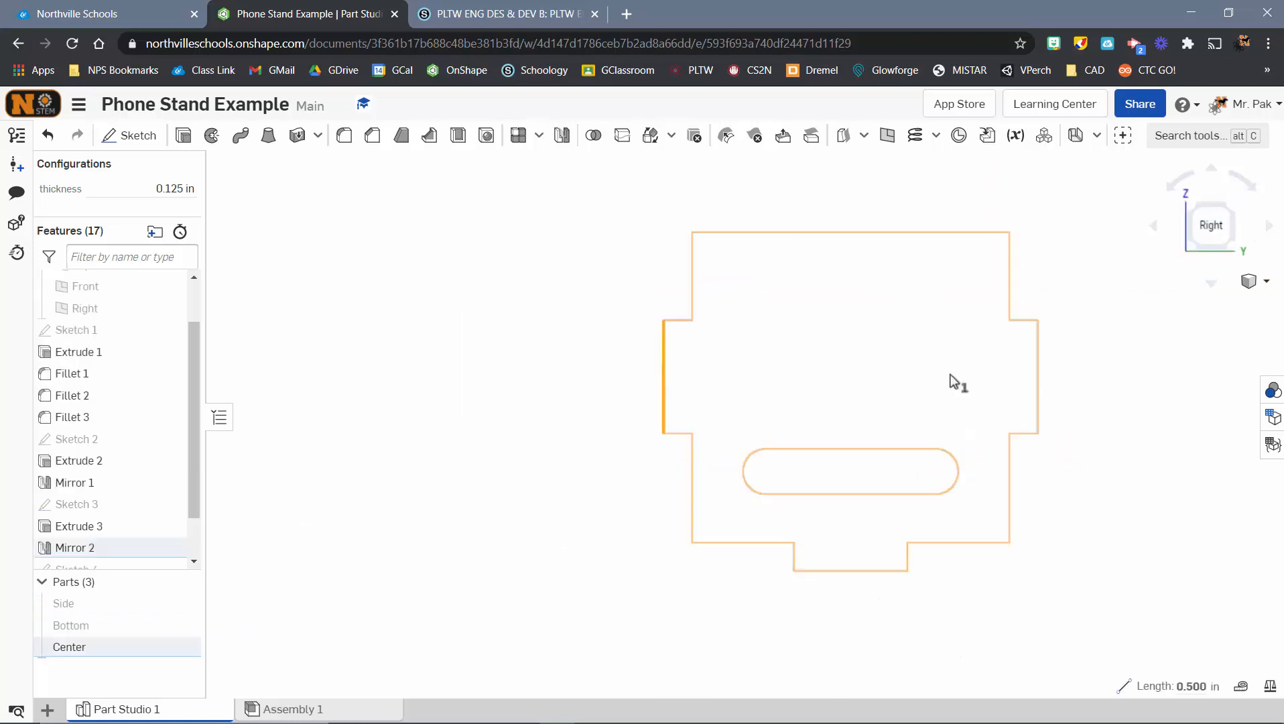
{"action": "left_click", "coordinate": [1038, 350]}
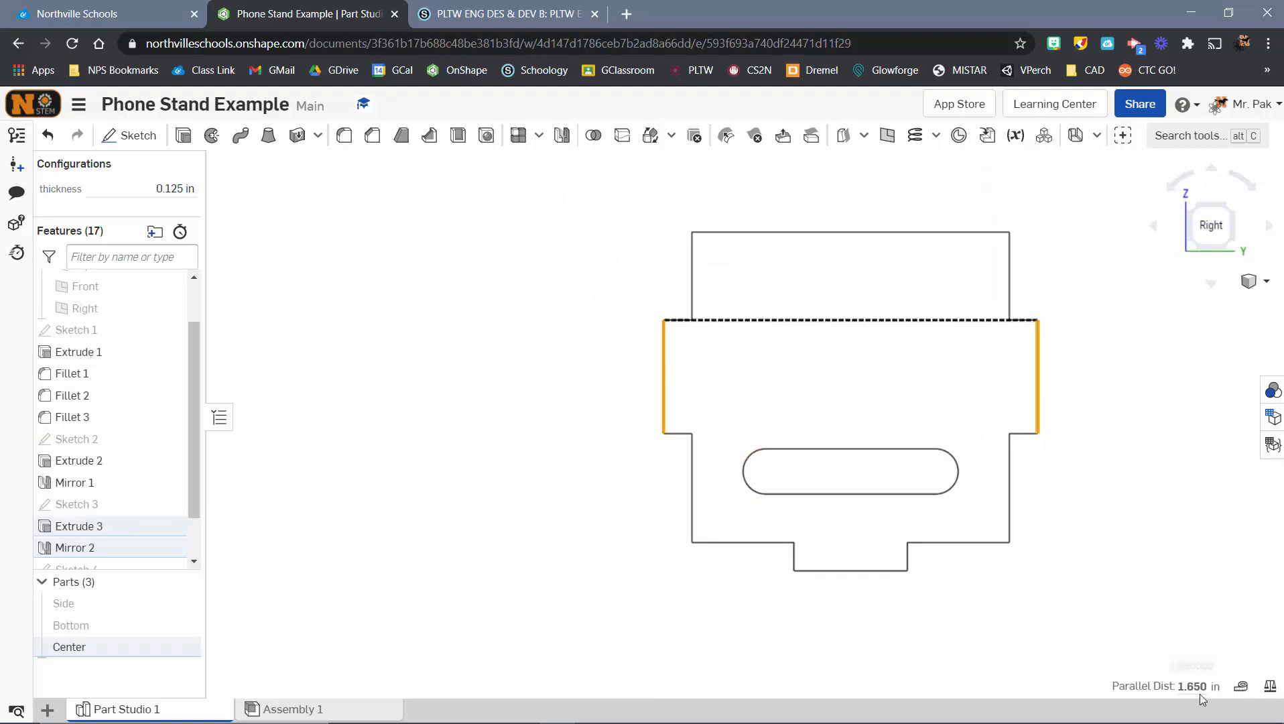
{"action": "left_click", "coordinate": [1190, 13]}
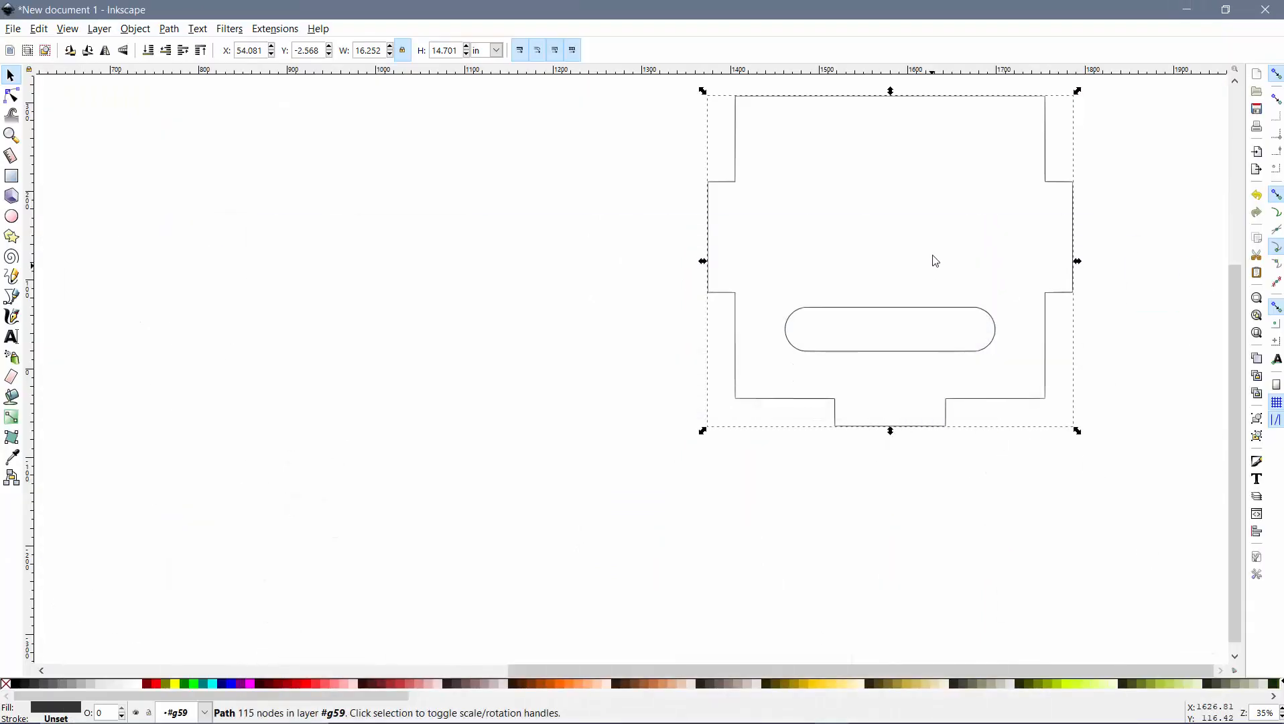
- Scale the selected Center outline proportionally to a width of 1.650 in
{"action": "double_click", "coordinate": [372, 50]}
{"action": "type", "text": "1."}
{"action": "key", "text": "Return"}
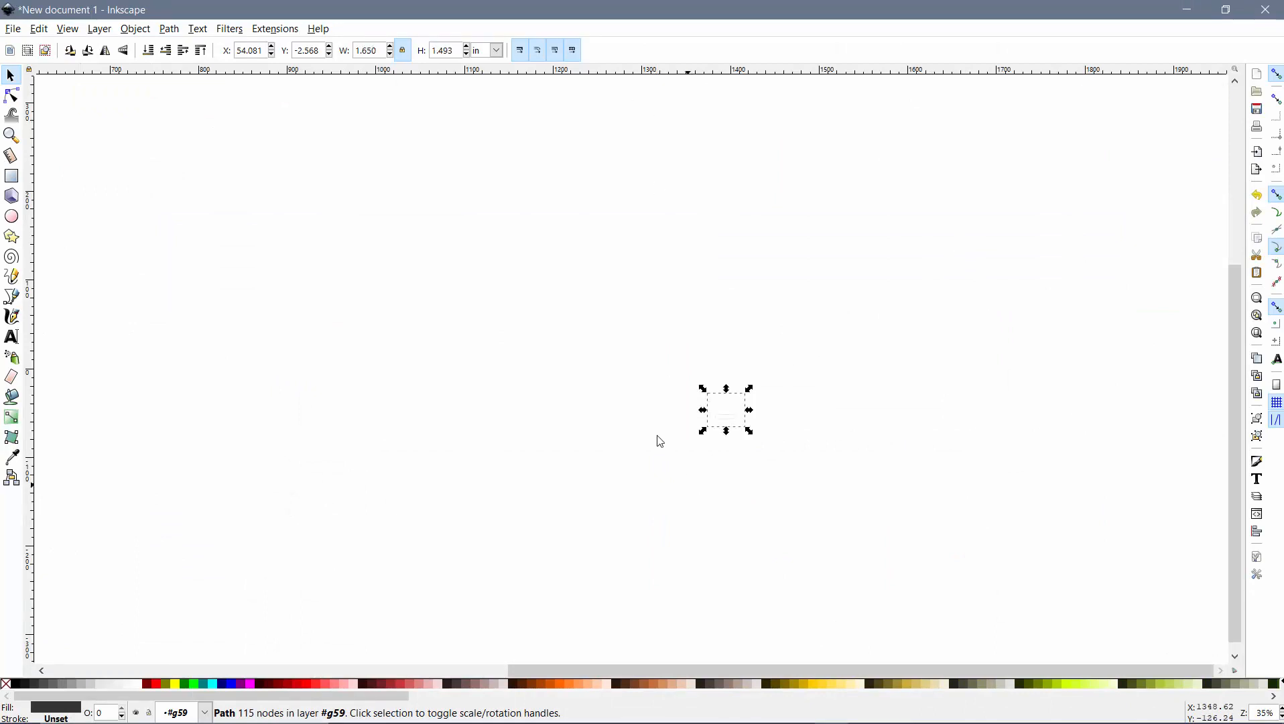
- Move the scaled Center outline onto the page beside the Bottom outline, at about X 5.156 in, Y 7.935 in
{"action": "scroll", "coordinate": [629, 402], "scroll_direction": "down", "scroll_amount": 3}
{"action": "scroll", "coordinate": [663, 338], "scroll_direction": "down", "scroll_amount": 1}
{"action": "scroll", "coordinate": [655, 331], "scroll_direction": "down", "scroll_amount": 2, "text": "ctrl"}
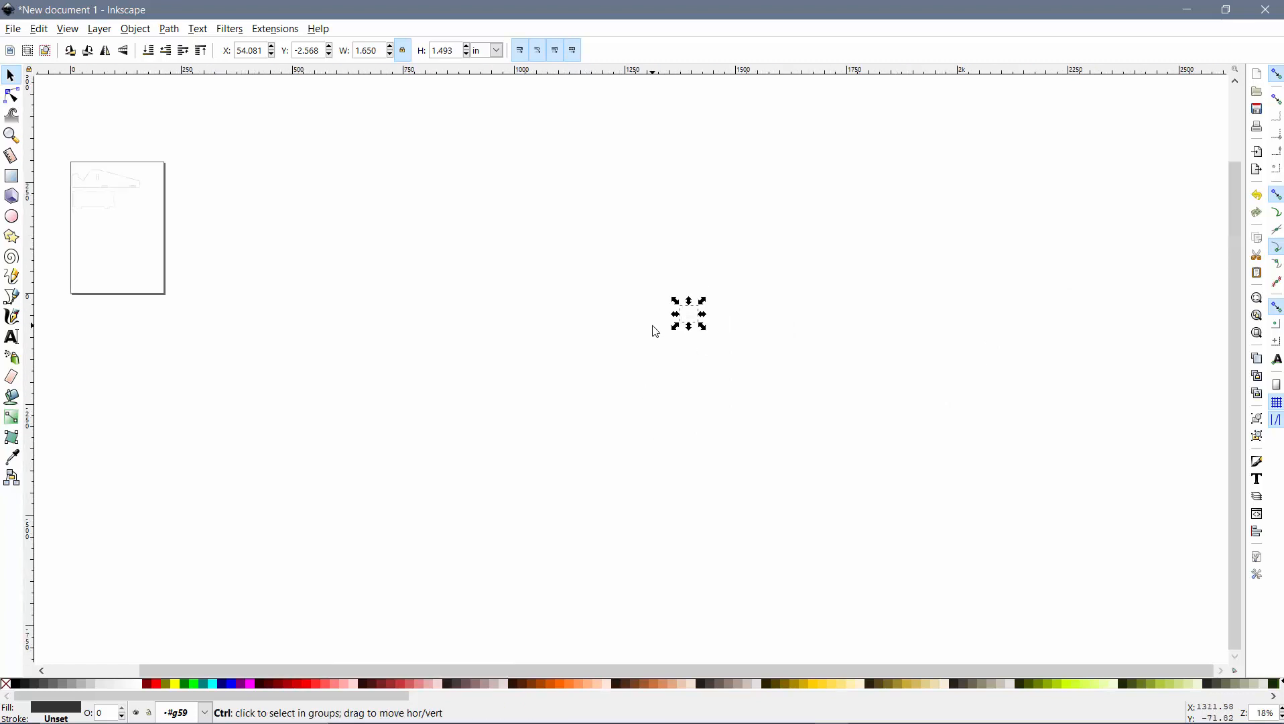
{"action": "left_click_drag", "start_coordinate": [688, 319], "coordinate": [624, 439]}
{"action": "scroll", "coordinate": [151, 227], "scroll_direction": "up", "scroll_amount": 3}
{"action": "scroll", "coordinate": [115, 347], "scroll_direction": "up", "scroll_amount": 3, "text": "ctrl"}
{"action": "scroll", "coordinate": [624, 438], "scroll_direction": "up", "scroll_amount": 2}
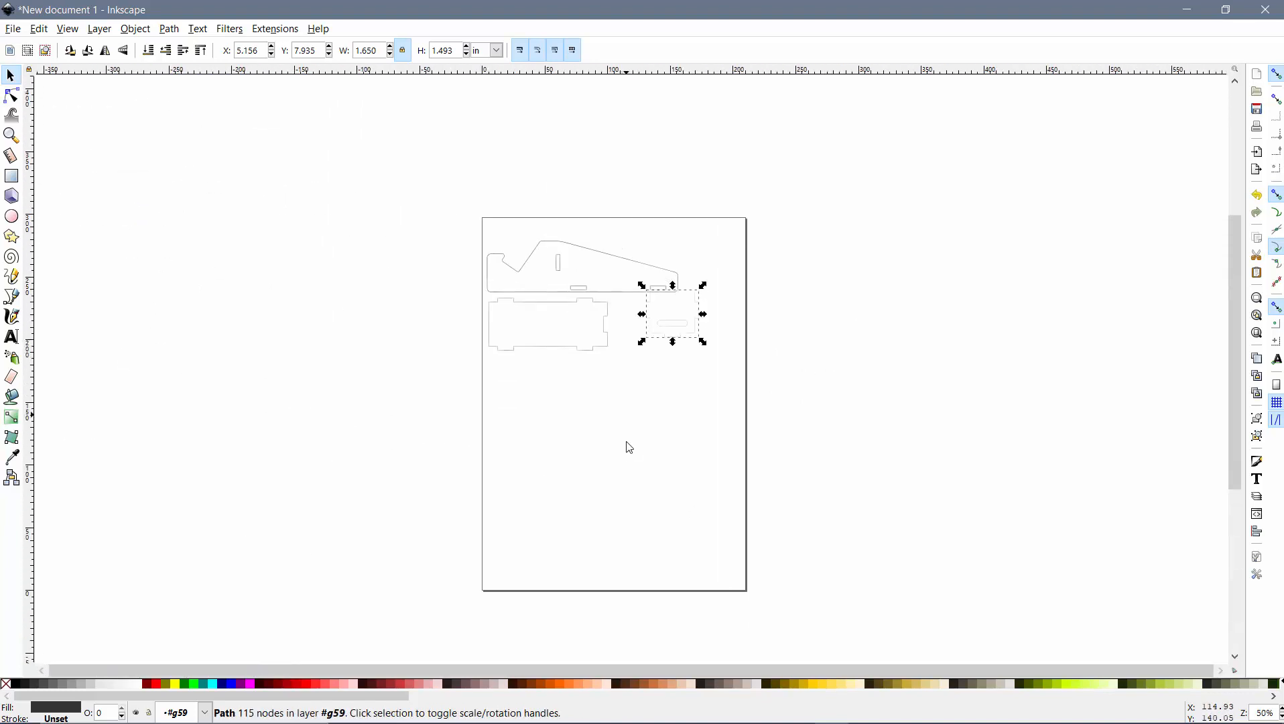
{"action": "scroll", "coordinate": [627, 445], "scroll_direction": "up", "scroll_amount": 1, "text": "ctrl"}
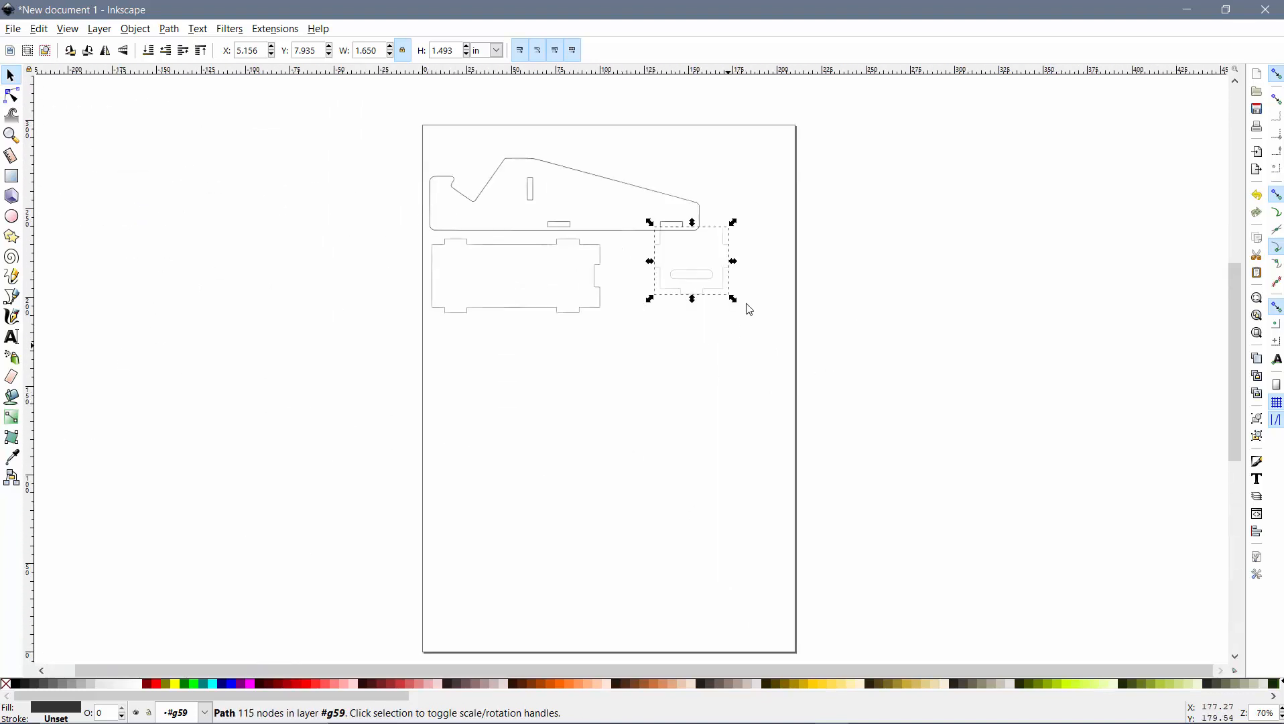
- Move the Center outline closer to the Bottom outline, at about X 4.442 in, Y 7.577 in, and clear the selection
{"action": "left_click_drag", "start_coordinate": [723, 241], "coordinate": [692, 260]}
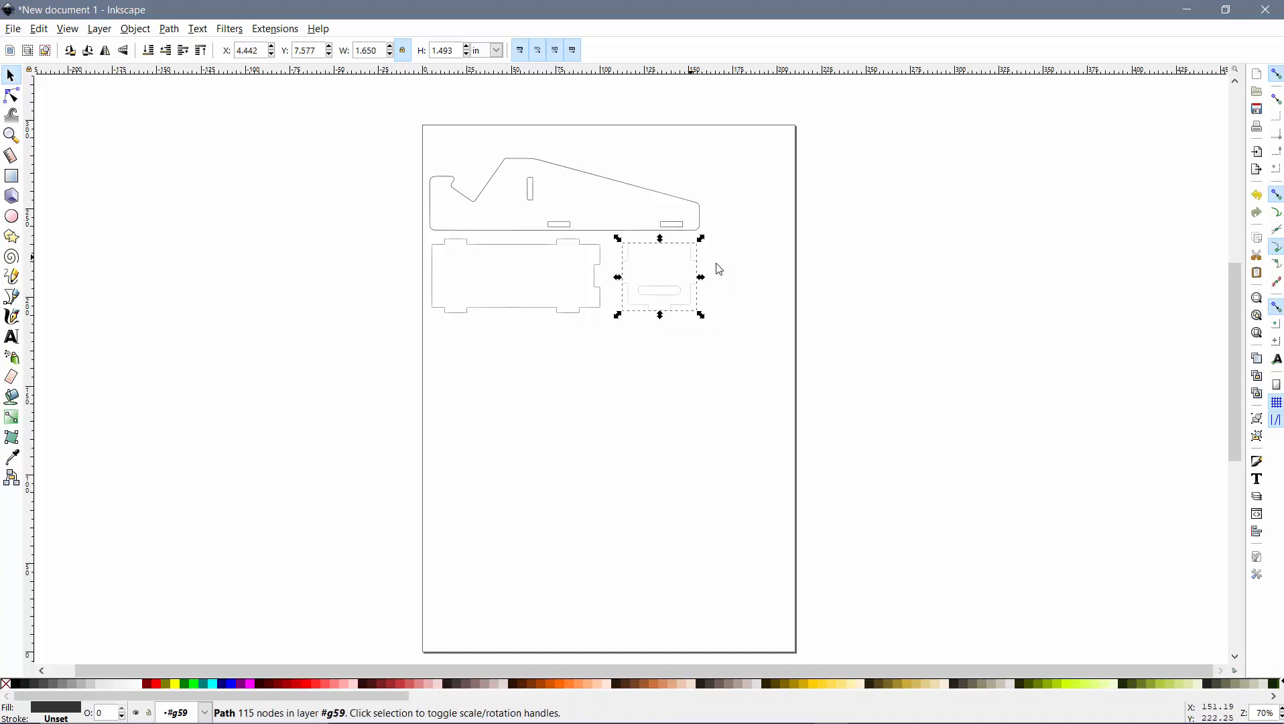
{"action": "left_click", "coordinate": [796, 271]}
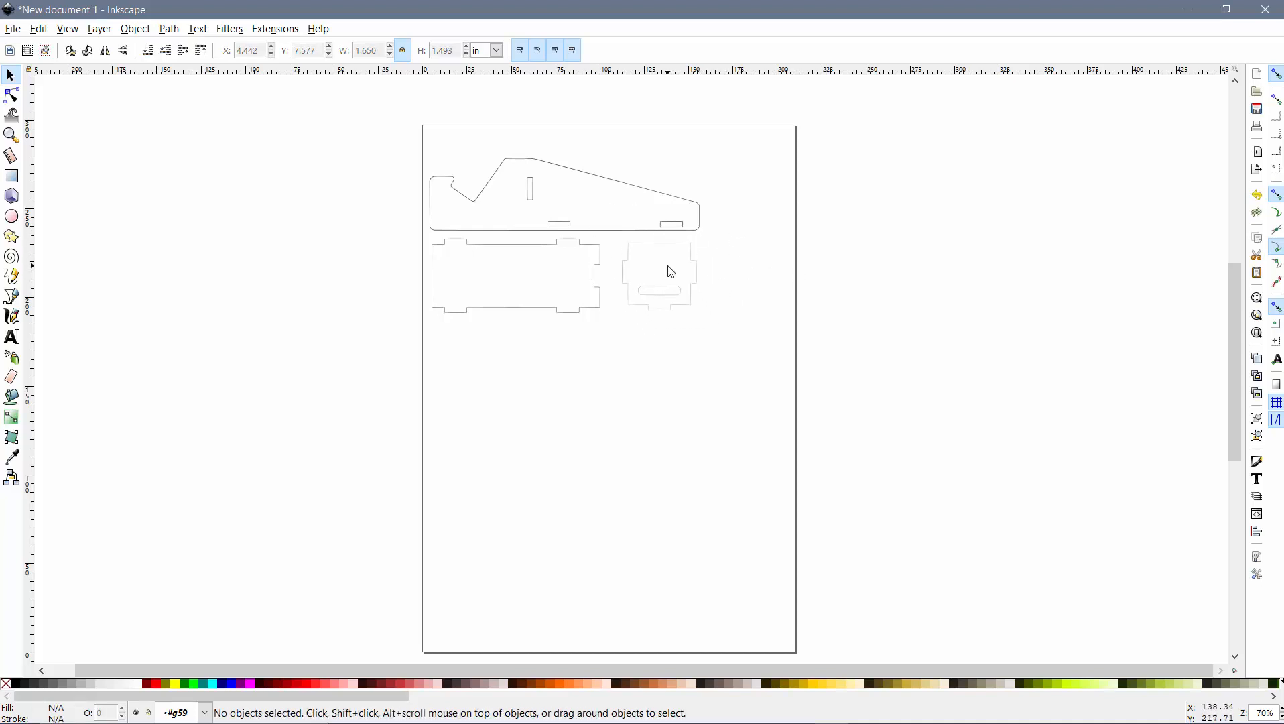
{"action": "left_click", "coordinate": [630, 231]}
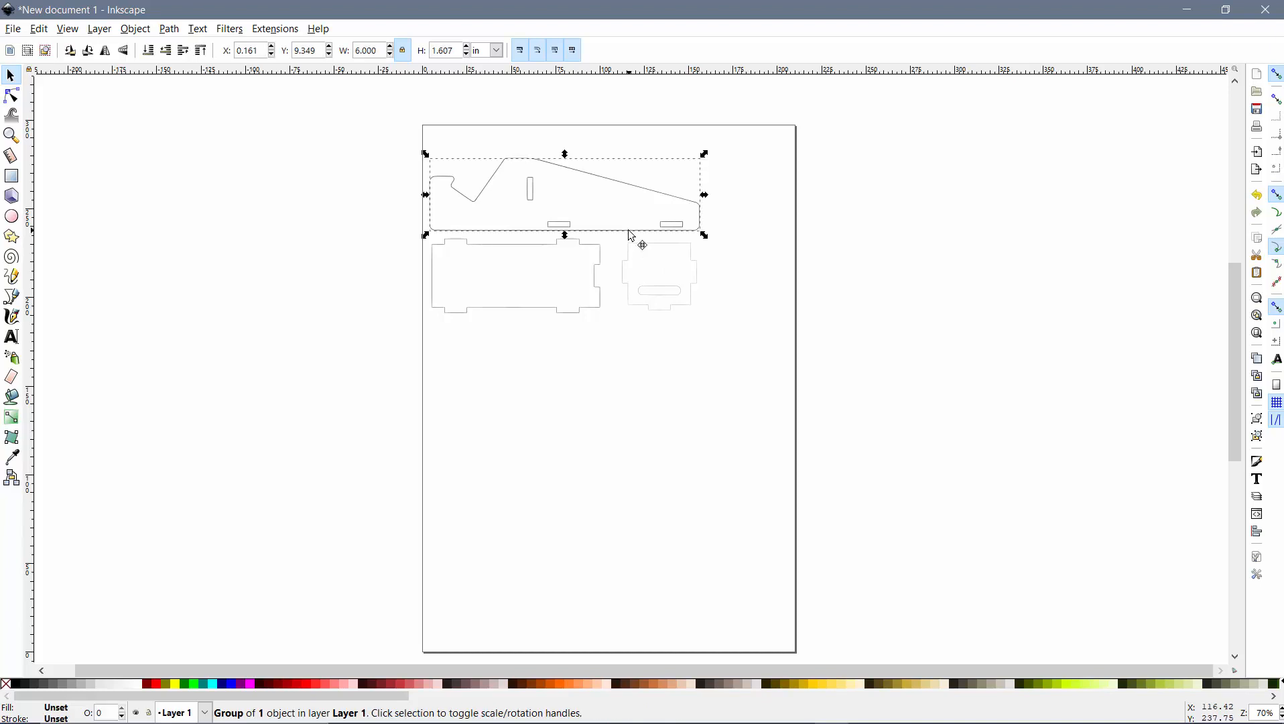
{"action": "left_click", "coordinate": [917, 334]}
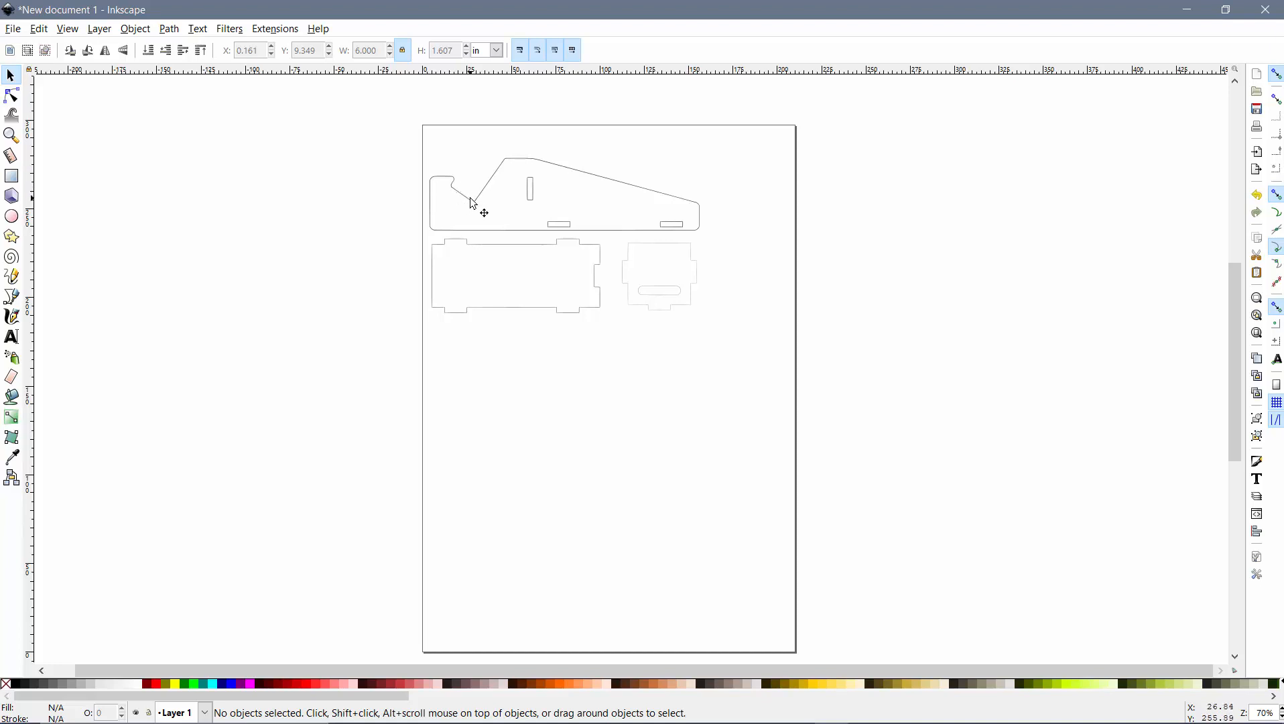
- Open the Fill and Stroke settings for the large side outline and remove its fill
{"action": "left_click", "coordinate": [594, 179]}
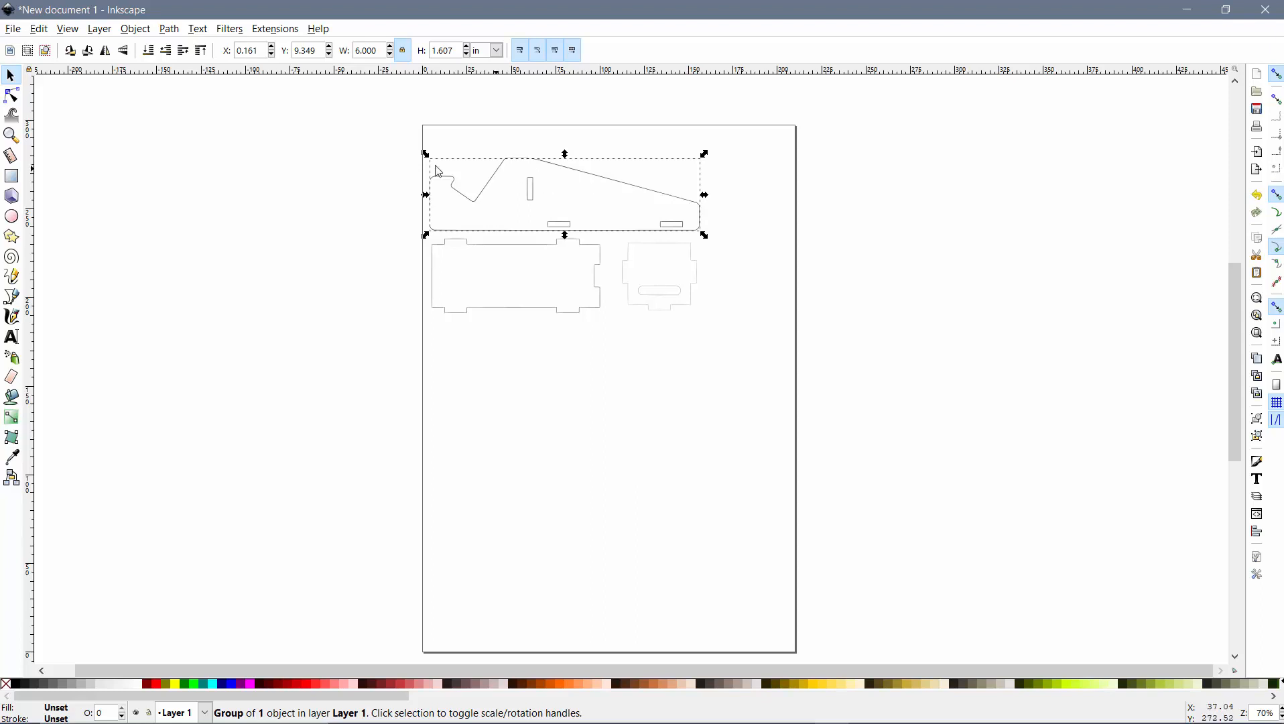
{"action": "left_click", "coordinate": [137, 29]}
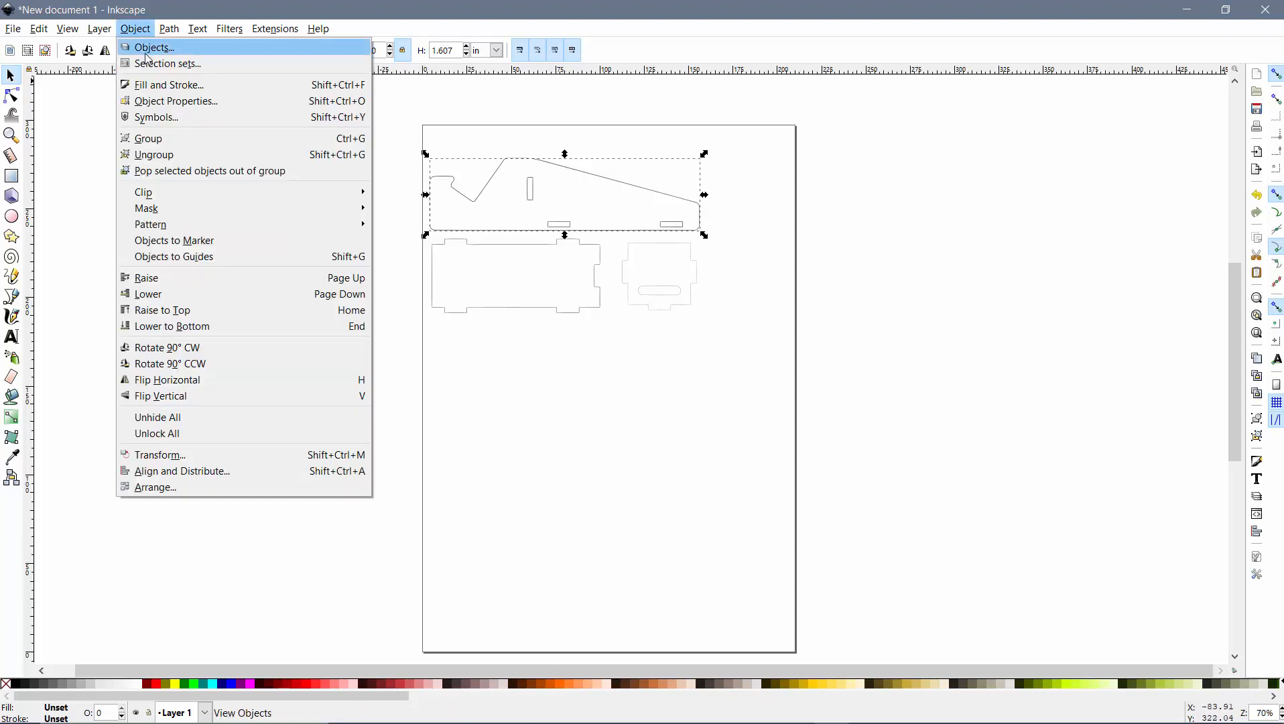
{"action": "left_click", "coordinate": [159, 85]}
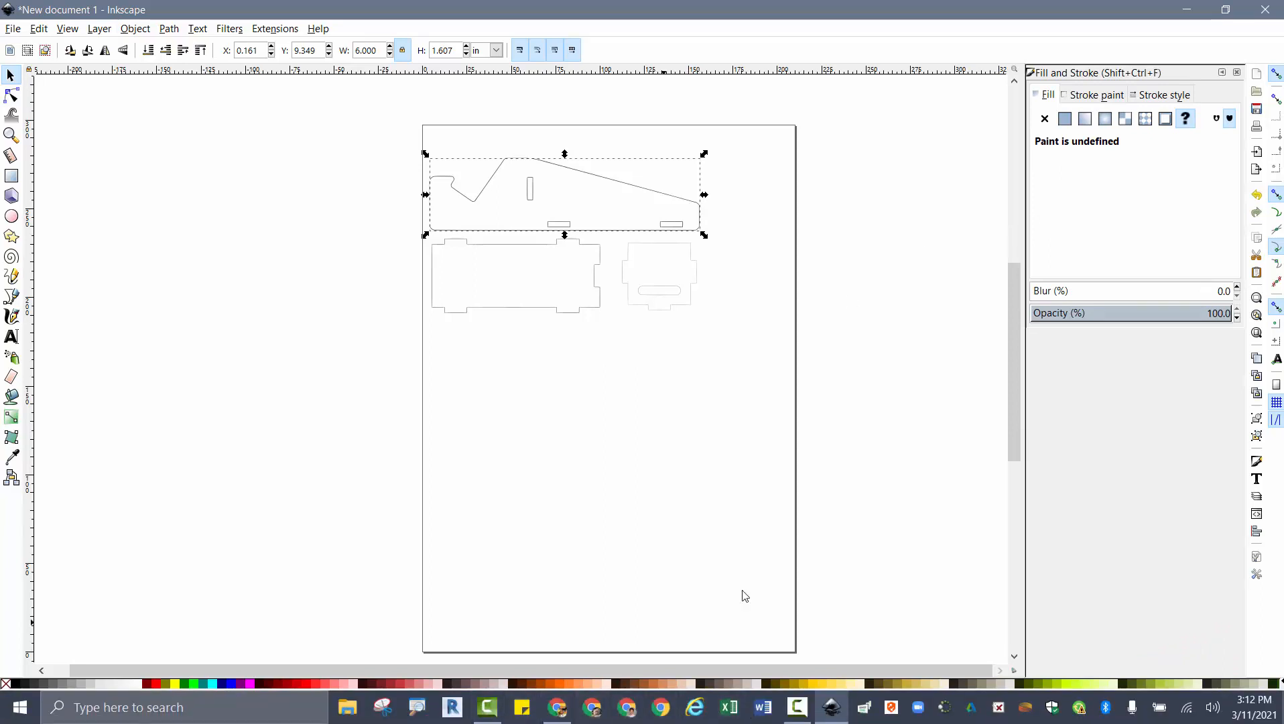
{"action": "left_click", "coordinate": [1046, 121]}
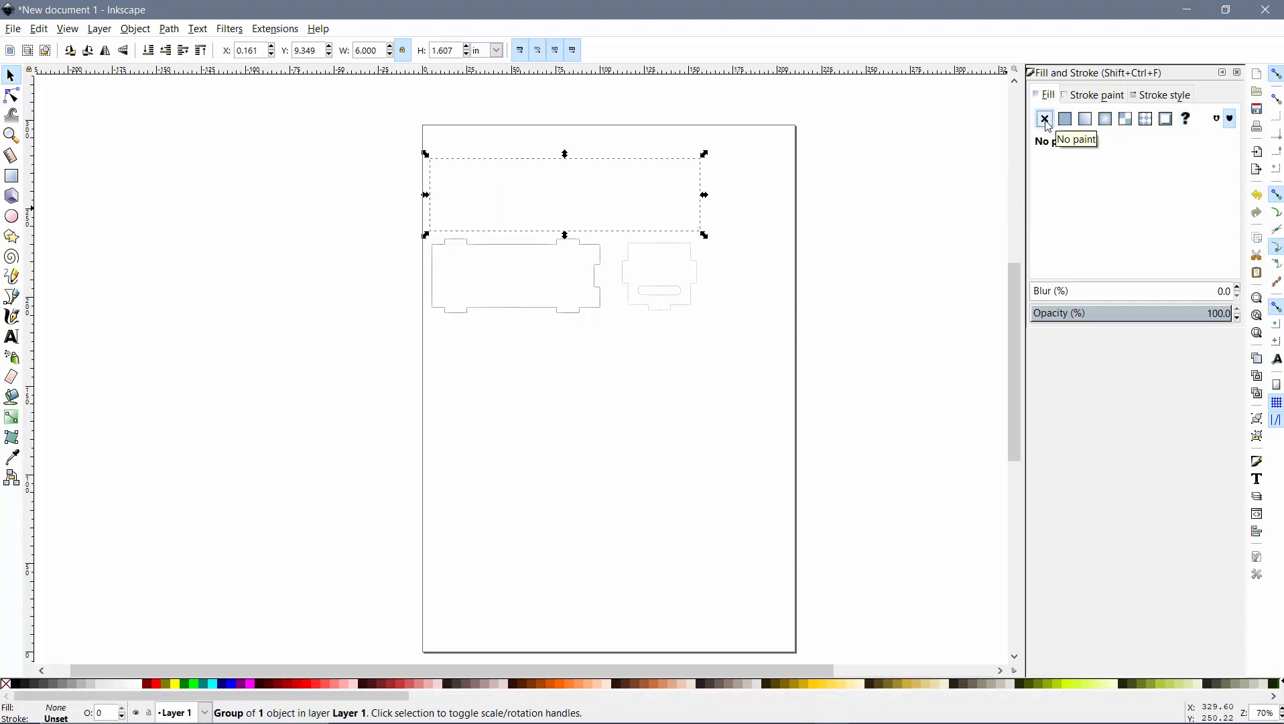
- Give the side outline a flat red stroke (ff0000ff)
{"action": "left_click", "coordinate": [1096, 98]}
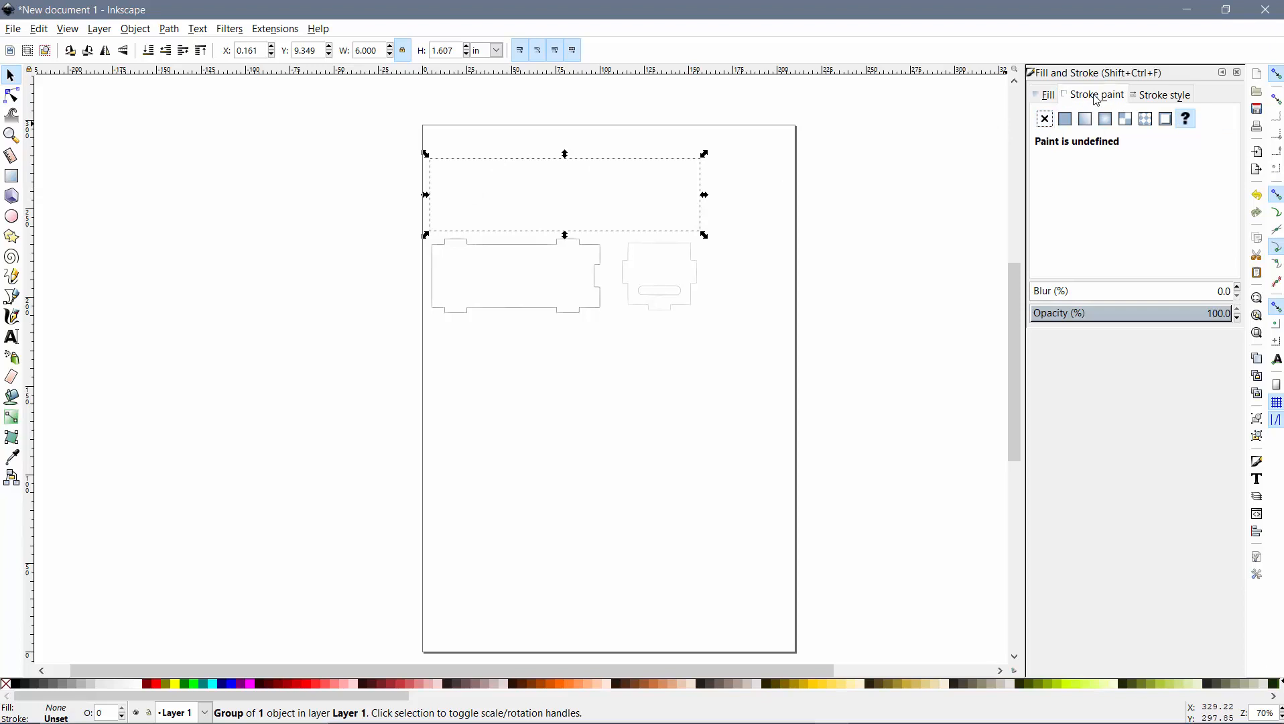
{"action": "left_click", "coordinate": [1066, 120]}
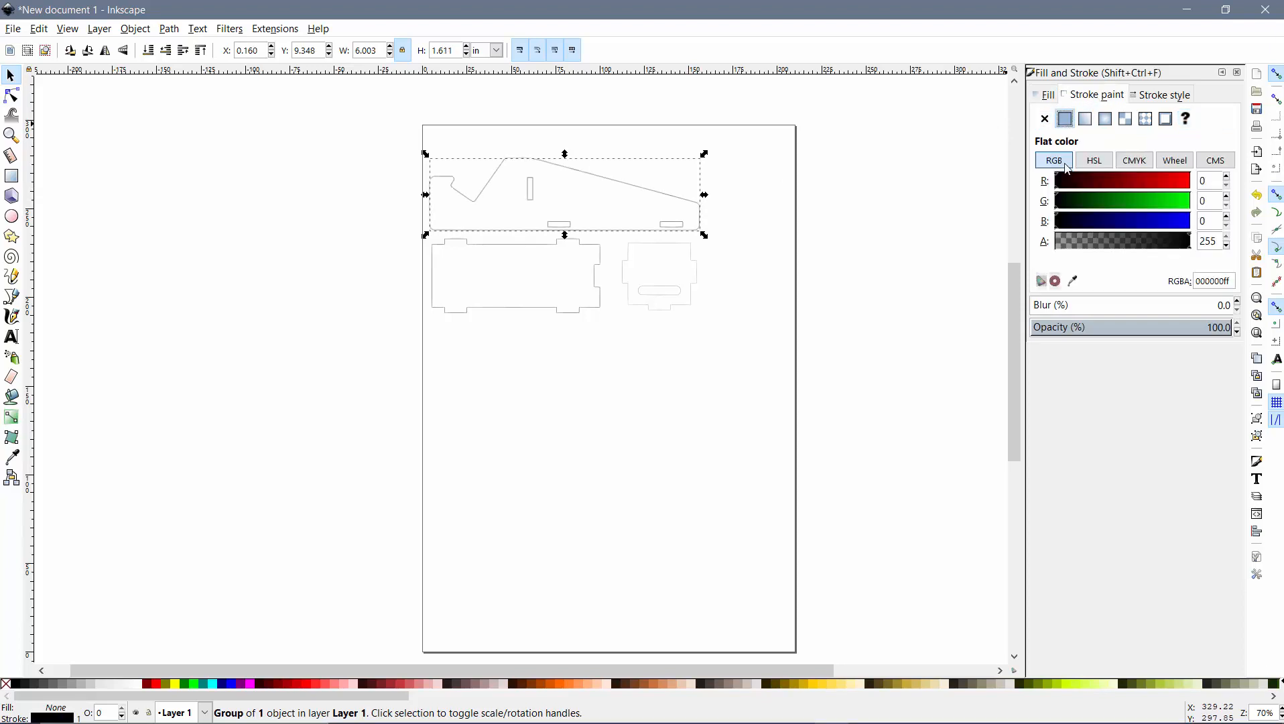
{"action": "left_click", "coordinate": [1192, 190]}
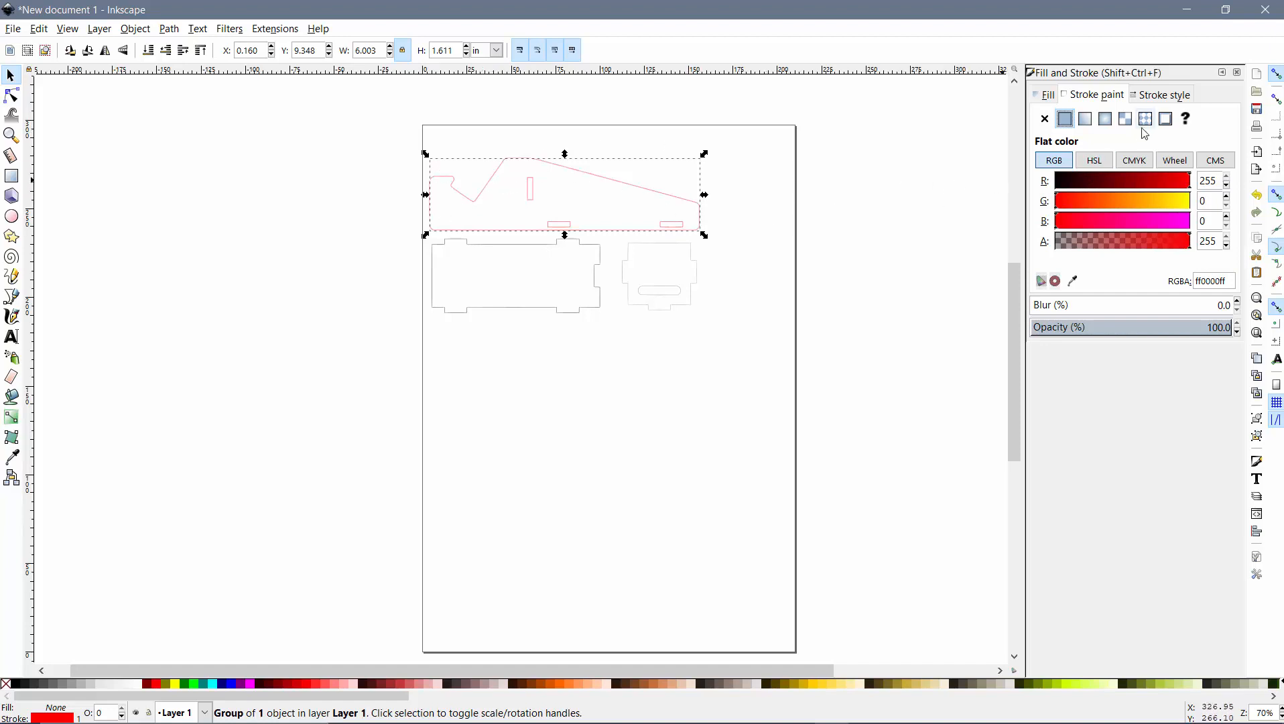
- Set the side outline's stroke width to 0.050 mm and deselect it
{"action": "left_click", "coordinate": [1163, 96]}
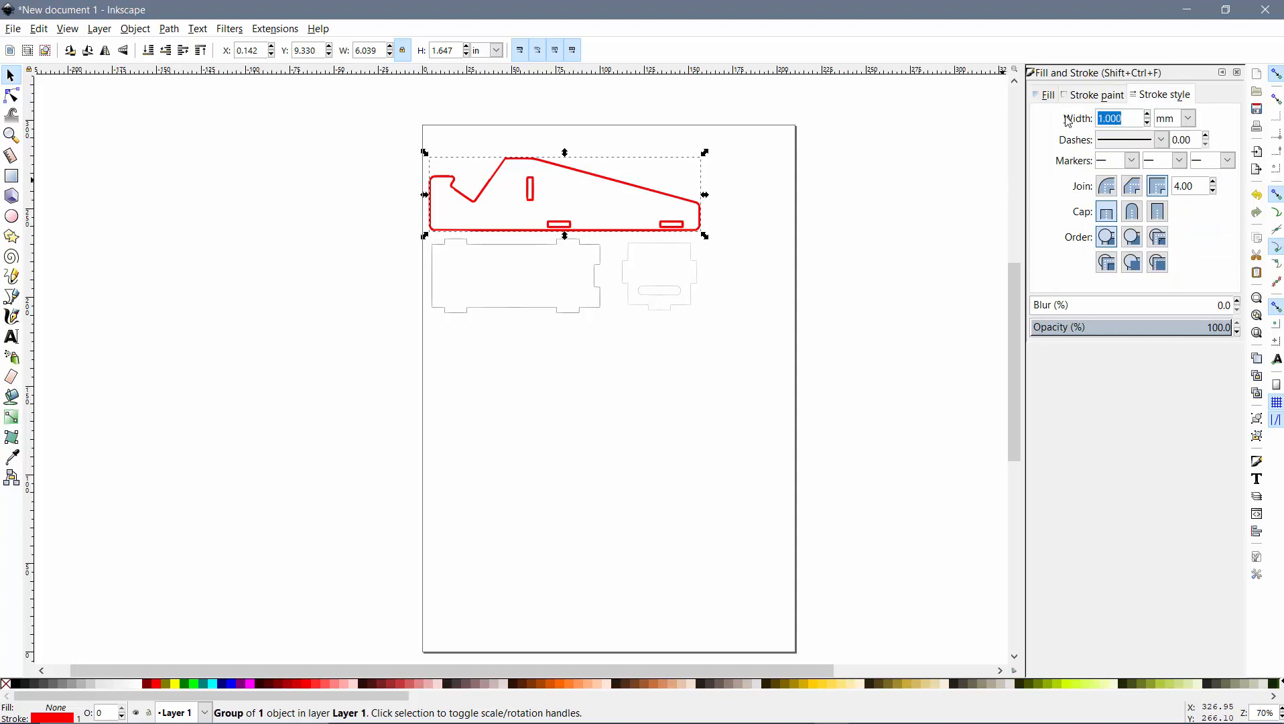
{"action": "key", "text": "BackSpace"}
{"action": "key", "text": "Return"}
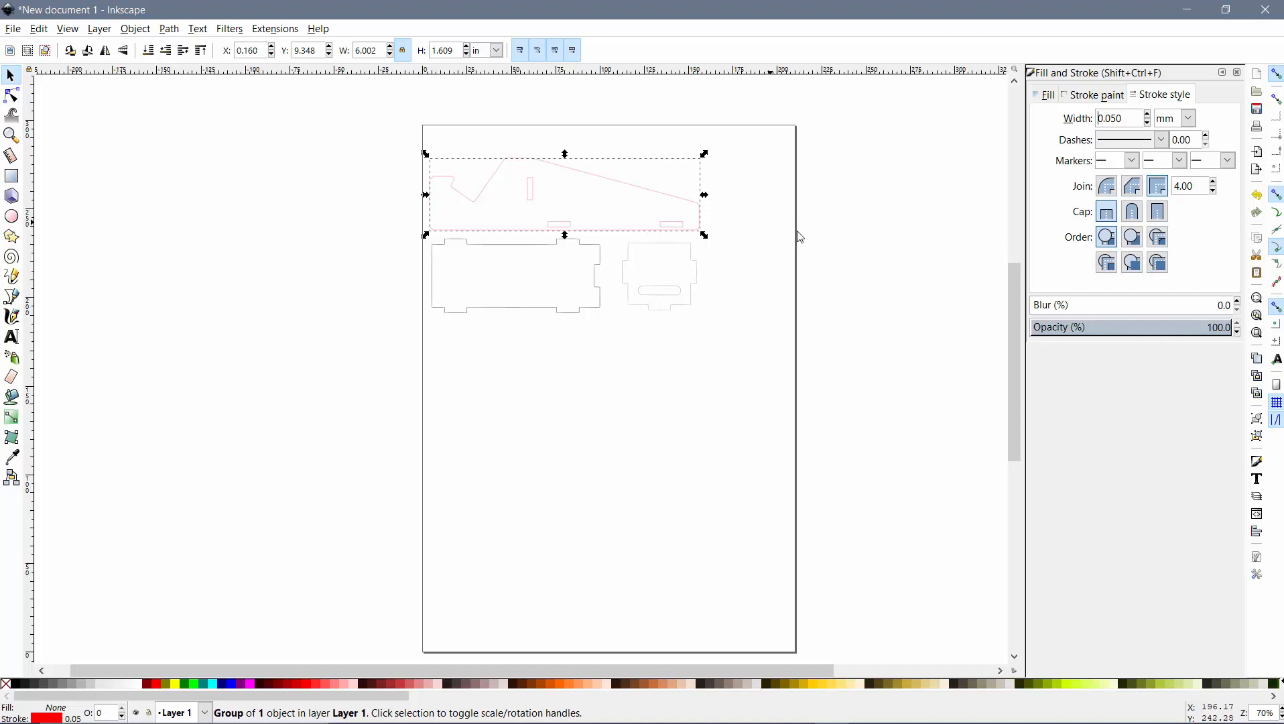
{"action": "left_click", "coordinate": [751, 218]}
{"action": "scroll", "coordinate": [607, 193], "scroll_direction": "up", "scroll_amount": 1}
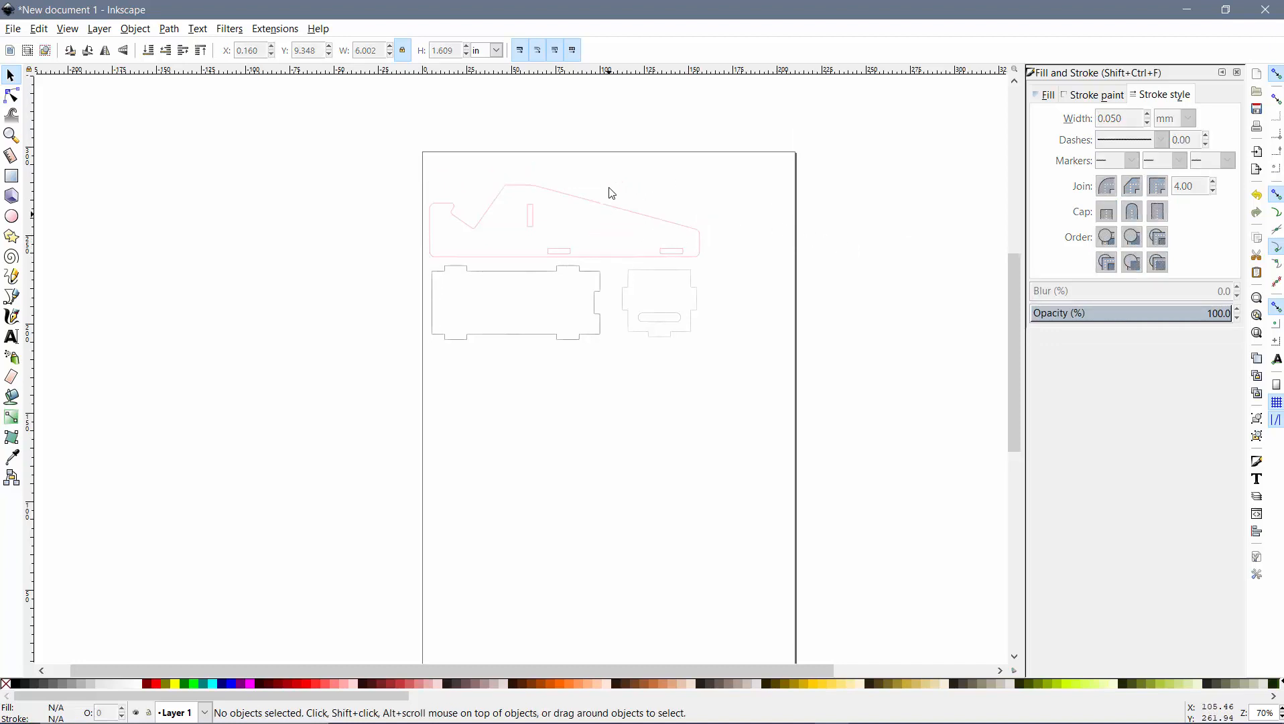
{"action": "scroll", "coordinate": [602, 218], "scroll_direction": "up", "scroll_amount": 3}
{"action": "scroll", "coordinate": [685, 268], "scroll_direction": "down", "scroll_amount": 2}
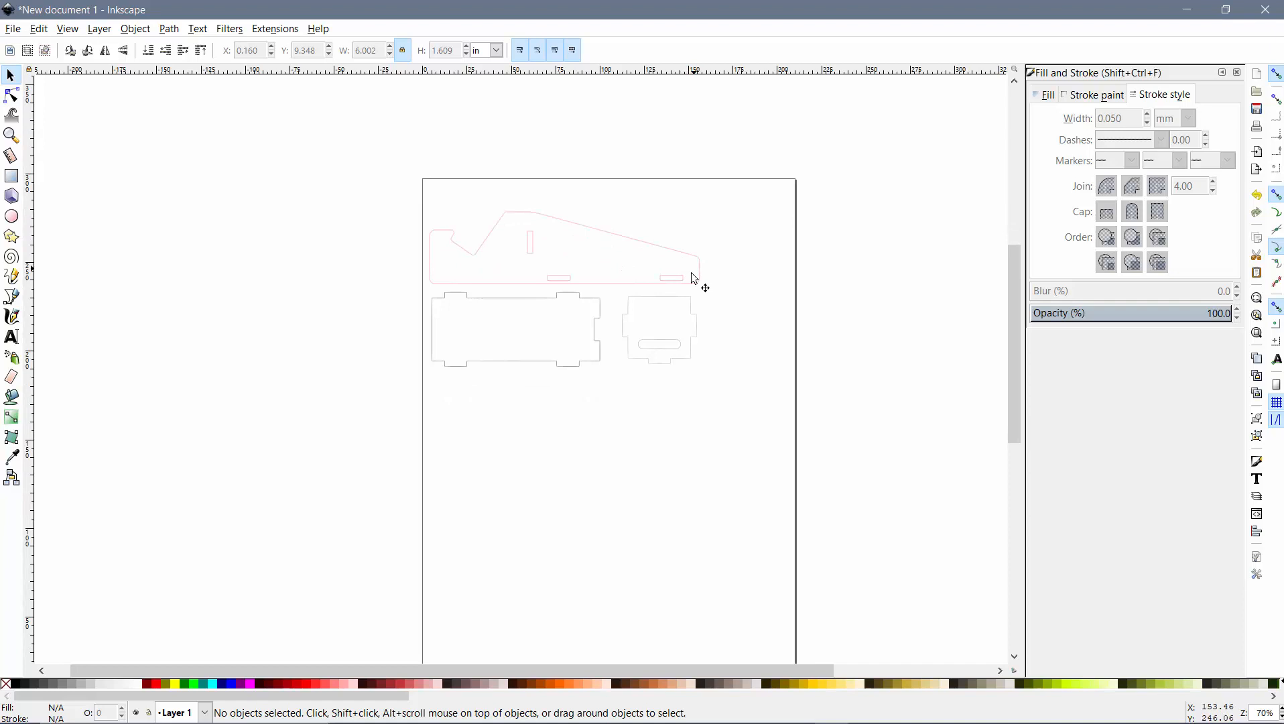
- Select the Bottom outline and give it a flat red stroke (ff0000ff)
{"action": "left_click", "coordinate": [582, 303]}
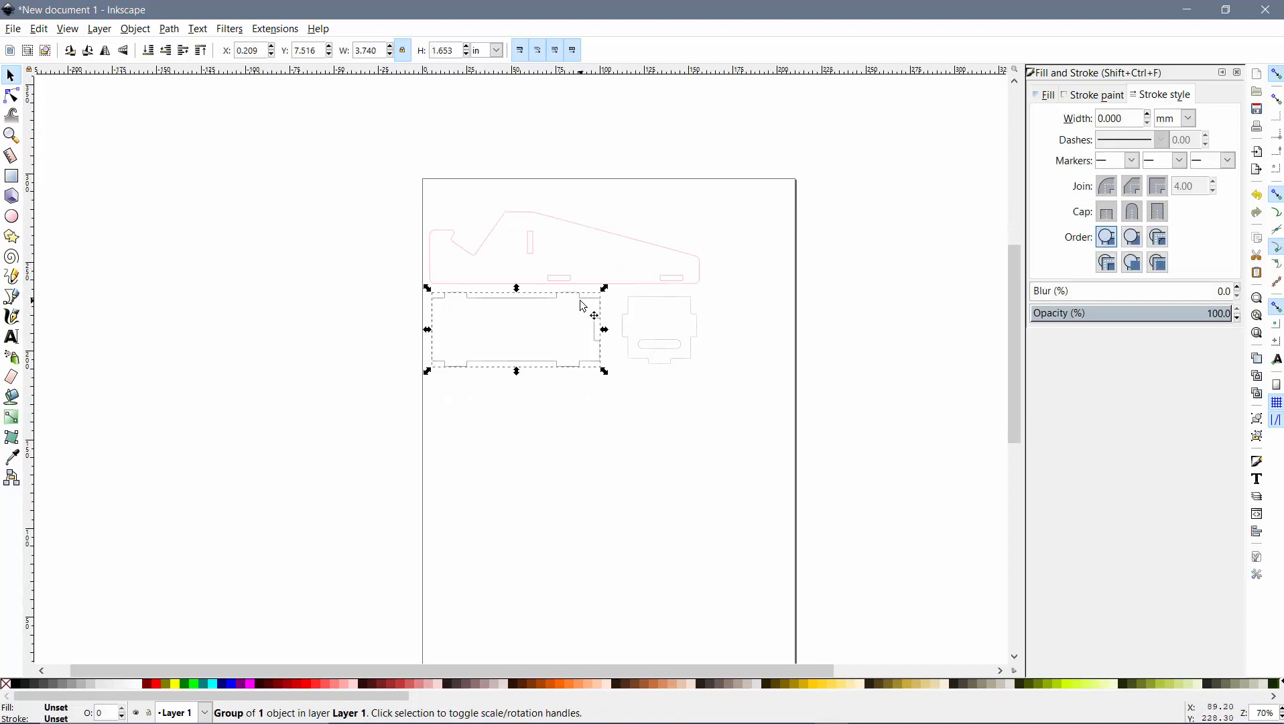
{"action": "left_click", "coordinate": [1043, 95]}
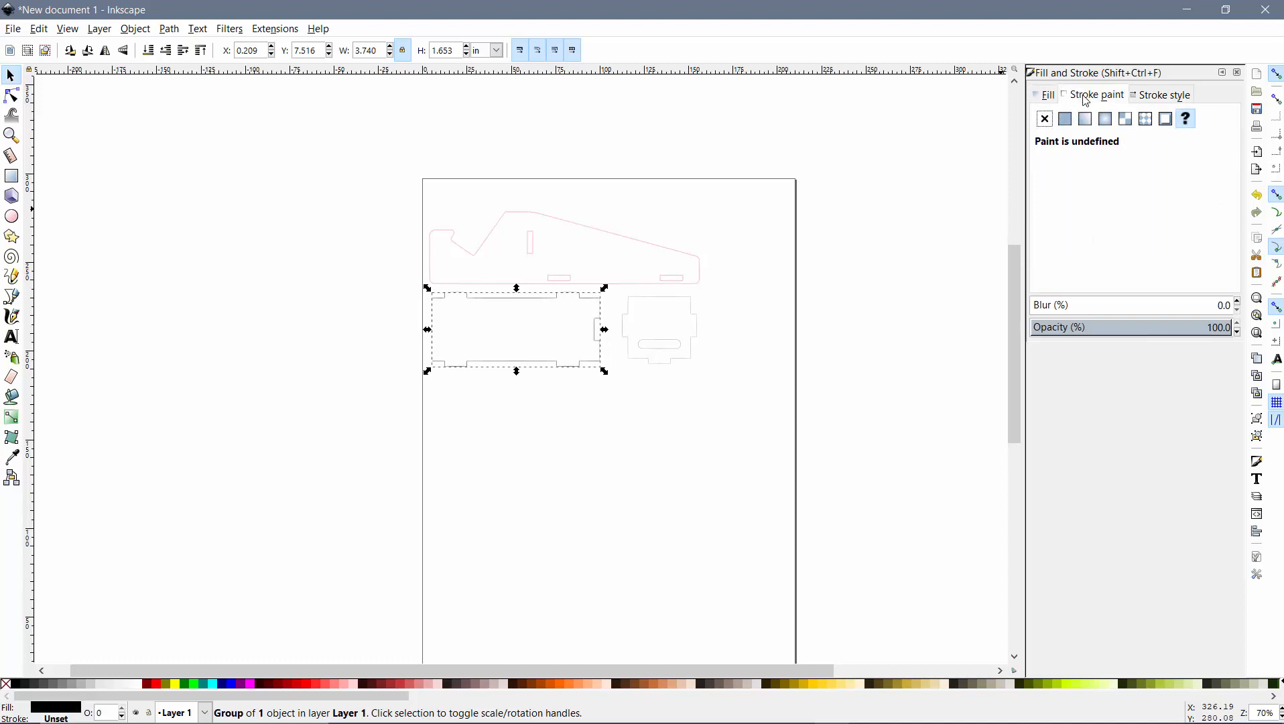
{"action": "left_click", "coordinate": [1066, 119]}
{"action": "left_click", "coordinate": [1101, 181]}
{"action": "left_click_drag", "start_coordinate": [1101, 183], "coordinate": [1234, 191]}
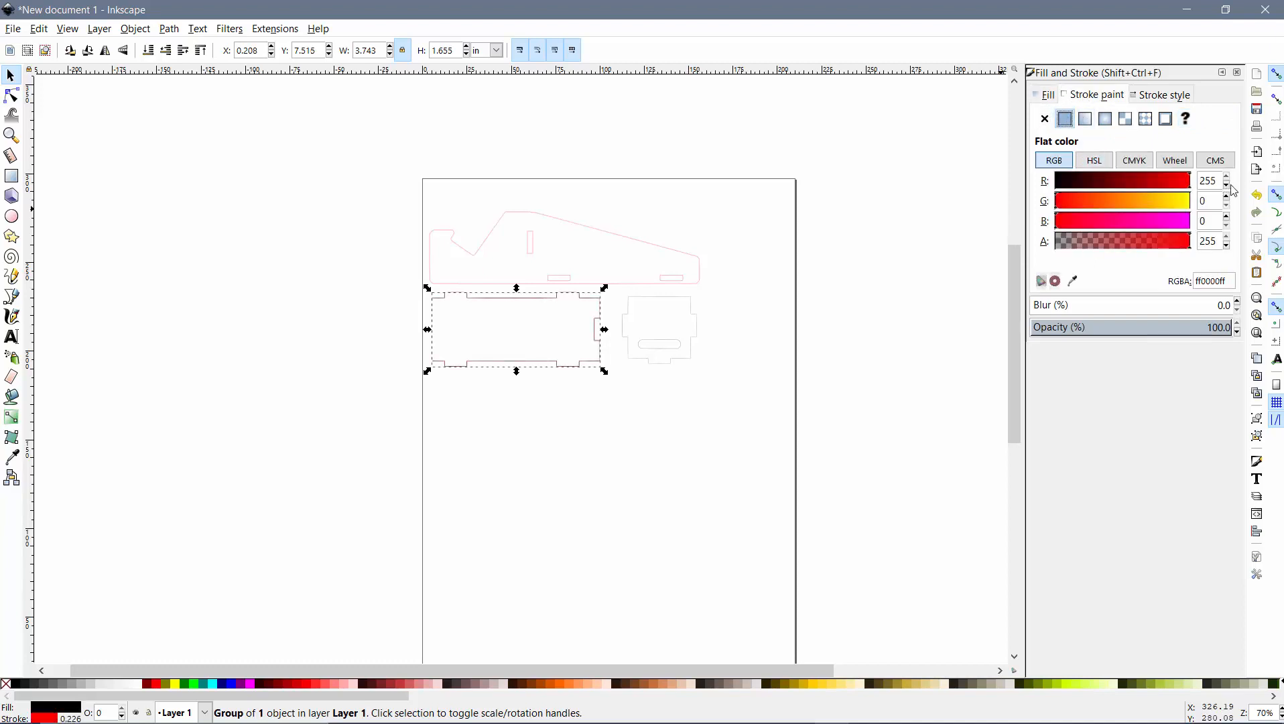
- Set the Bottom outline's stroke width to 0.05 mm and deselect it
{"action": "left_click", "coordinate": [1170, 98]}
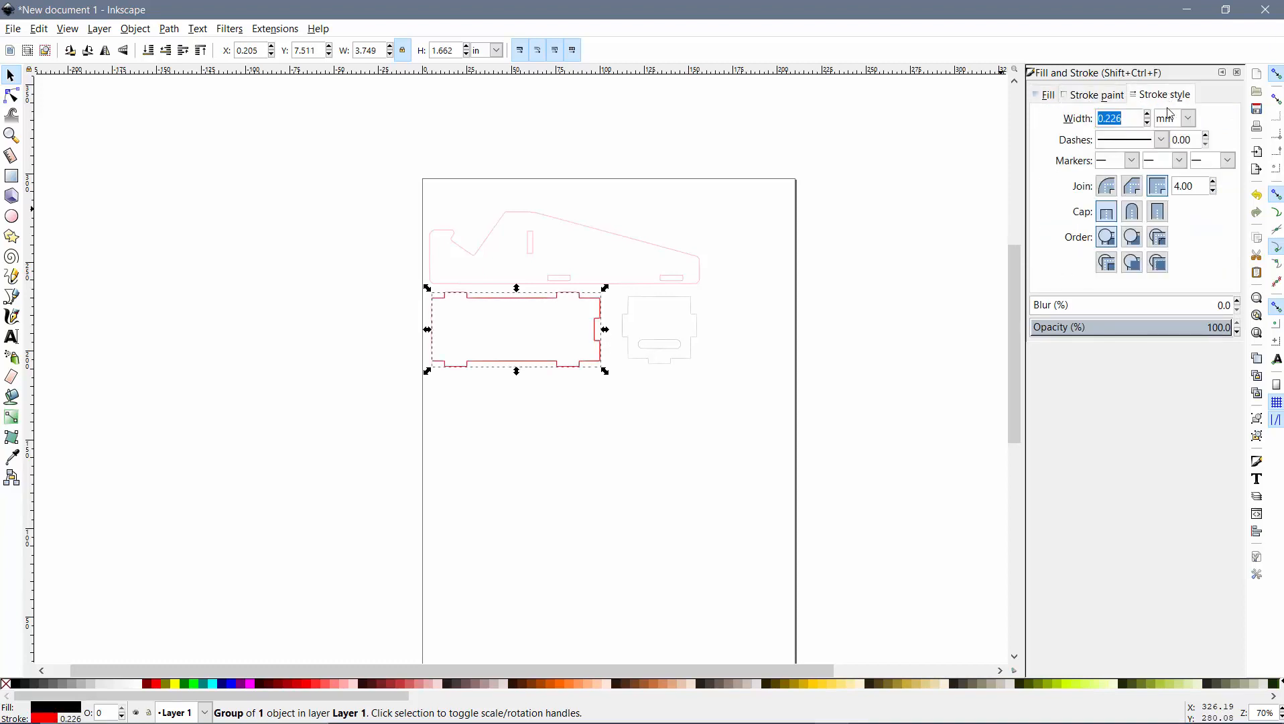
{"action": "left_click_drag", "start_coordinate": [1133, 116], "coordinate": [1020, 107]}
{"action": "type", "text": ".05"}
{"action": "left_click", "coordinate": [957, 246]}
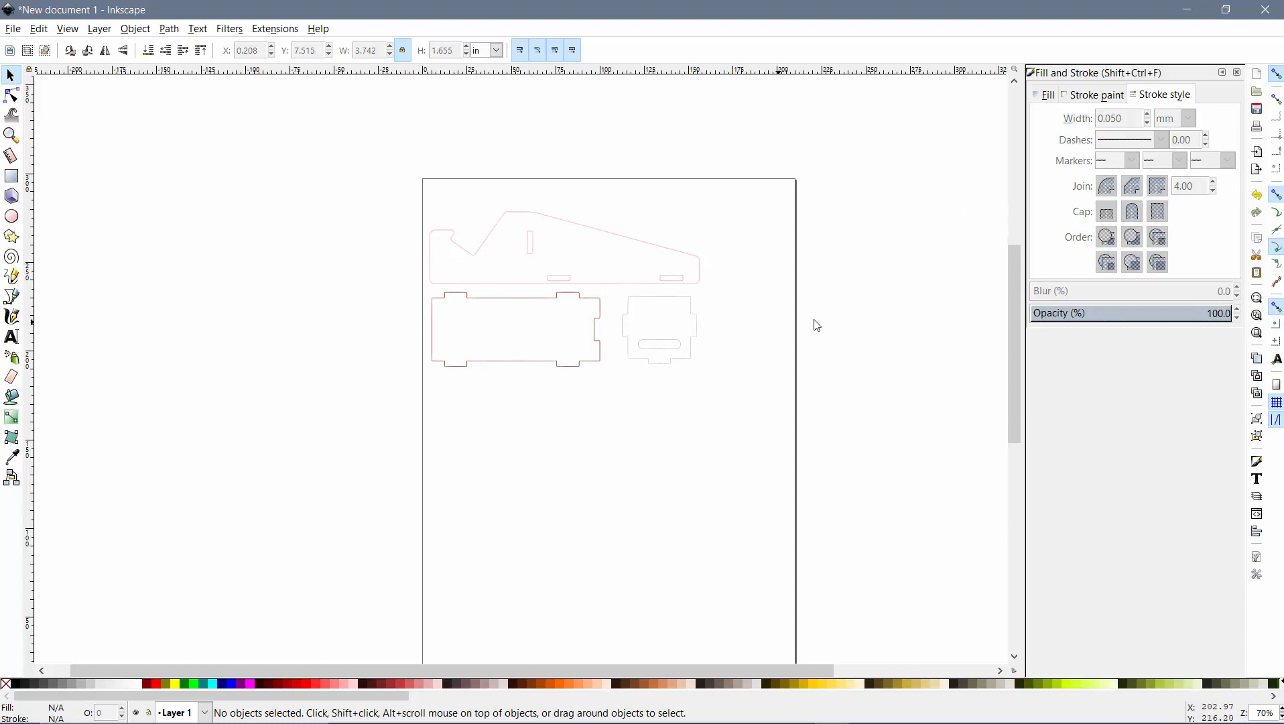
- Select the path inside the Bottom outline's group and change its fill to red (ff0000ff)
{"action": "left_click", "coordinate": [1093, 95]}
{"action": "left_click", "coordinate": [1050, 96]}
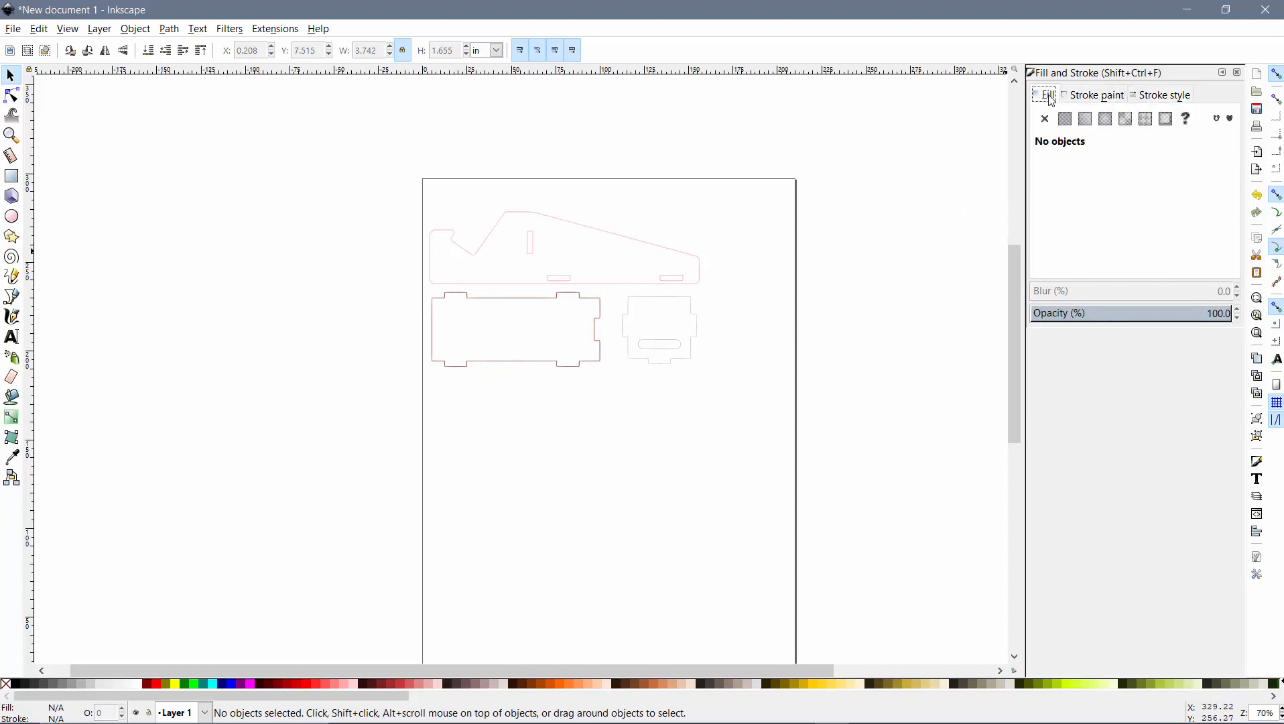
{"action": "double_click", "coordinate": [587, 297]}
{"action": "left_click", "coordinate": [588, 299]}
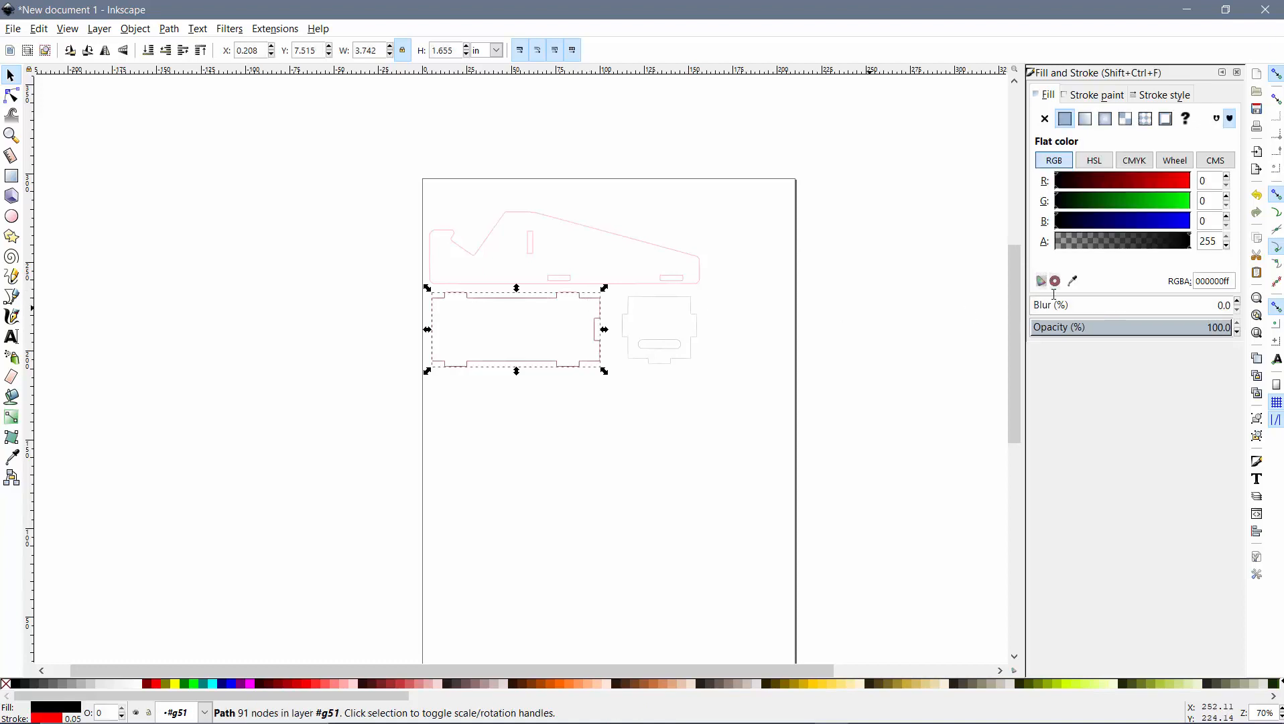
{"action": "left_click_drag", "start_coordinate": [1084, 188], "coordinate": [1231, 191]}
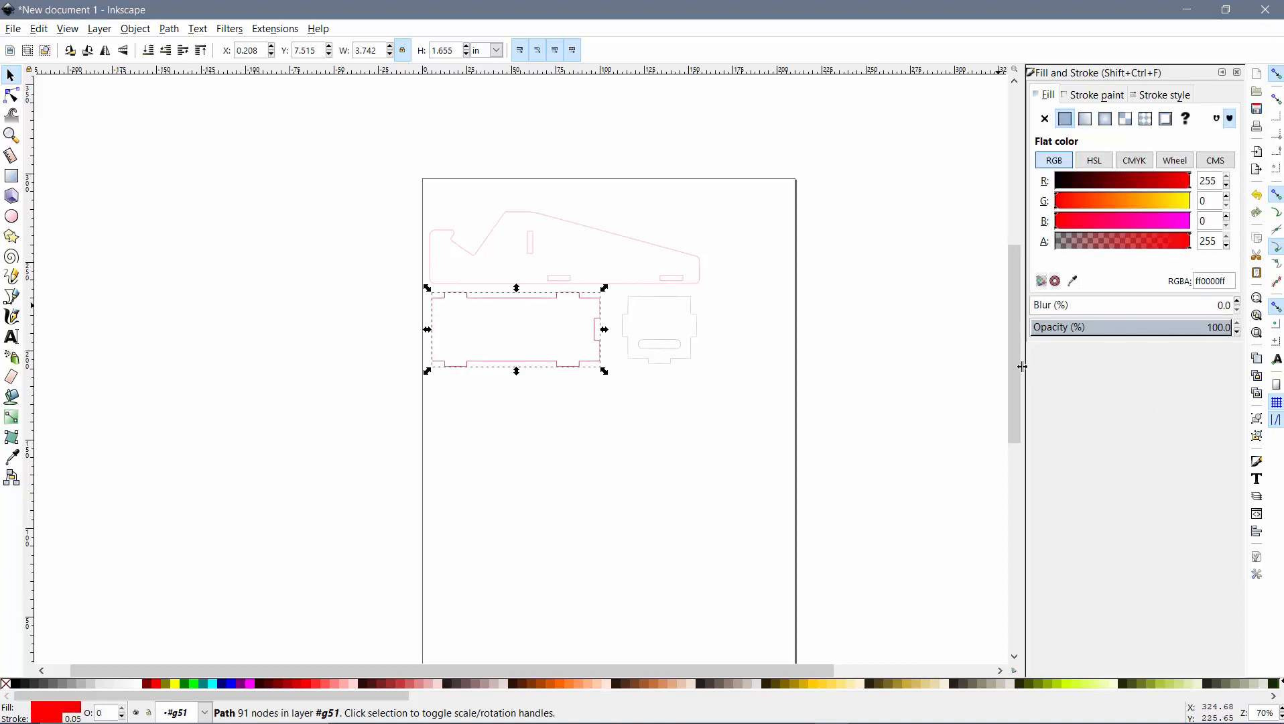
{"action": "left_click", "coordinate": [860, 407]}
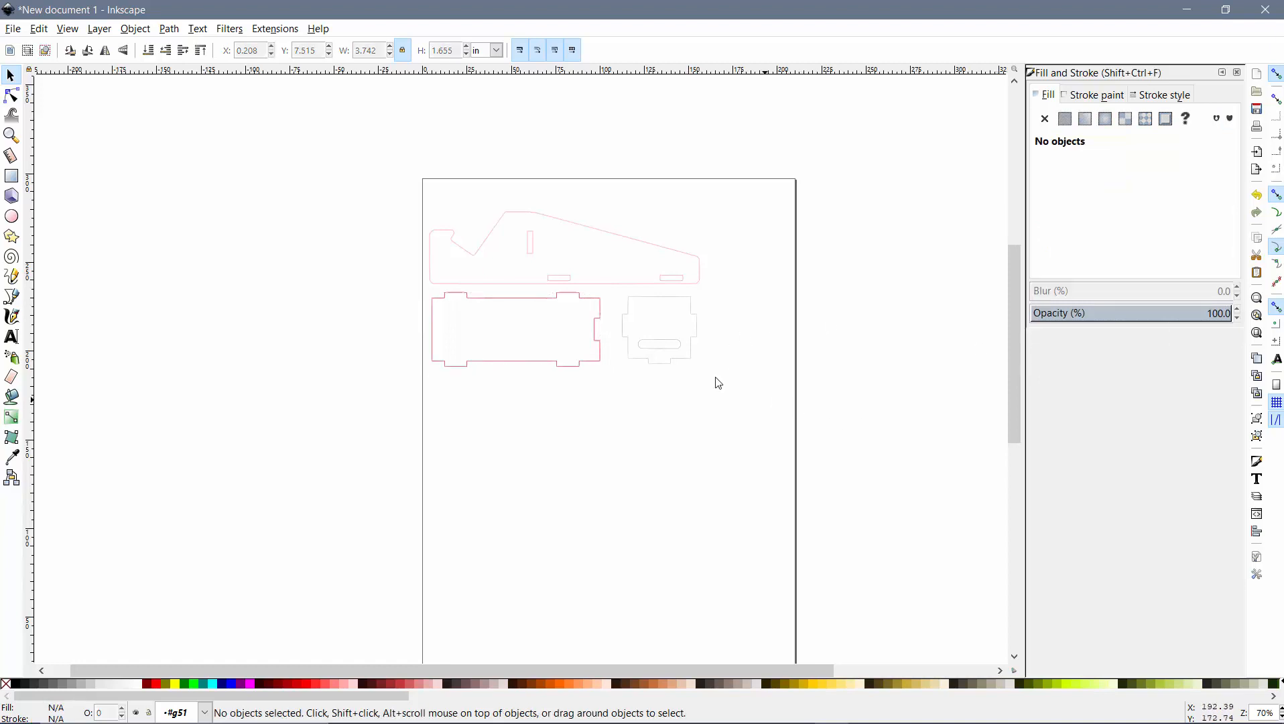
- Nudge the Bottom outline slightly away from the side outline, and check the side outline's fill and stroke paint
{"action": "mouse_move", "coordinate": [599, 304]}
{"action": "left_mouse_down"}
{"action": "mouse_move", "coordinate": [563, 441]}
{"action": "mouse_move", "coordinate": [604, 299]}
{"action": "left_mouse_up"}
{"action": "double_click", "coordinate": [625, 284]}
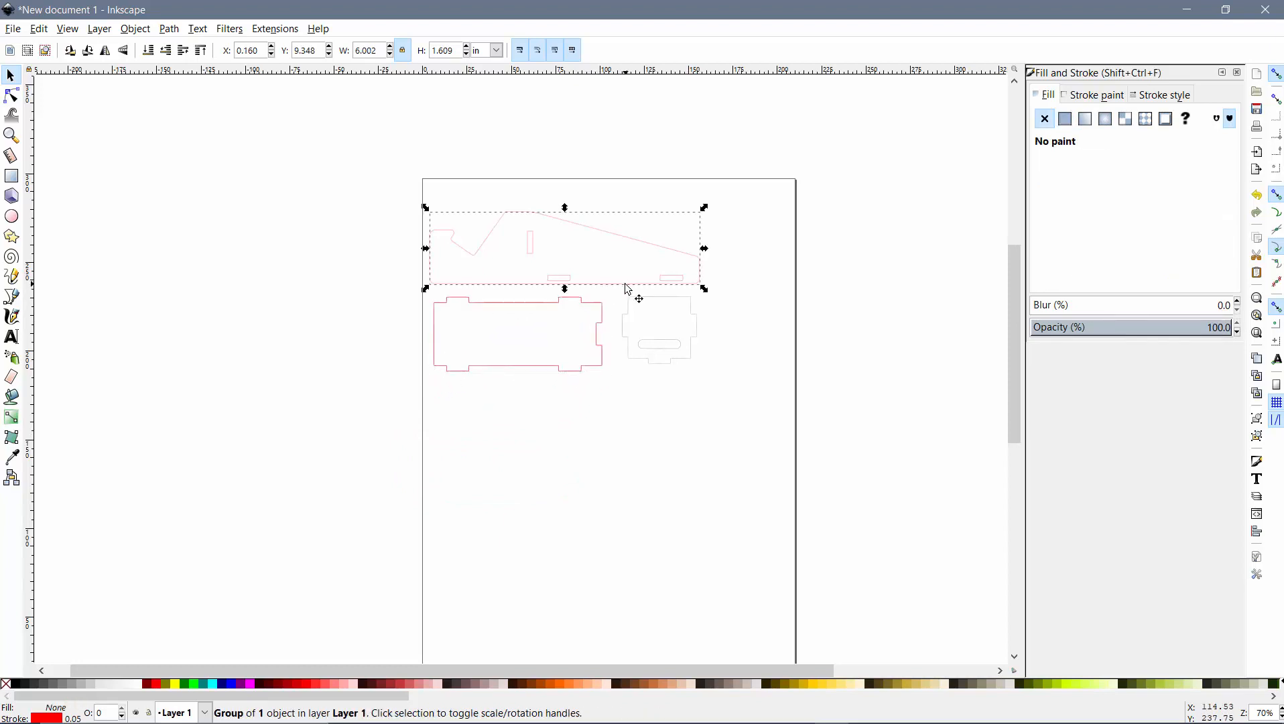
{"action": "left_click", "coordinate": [1090, 95]}
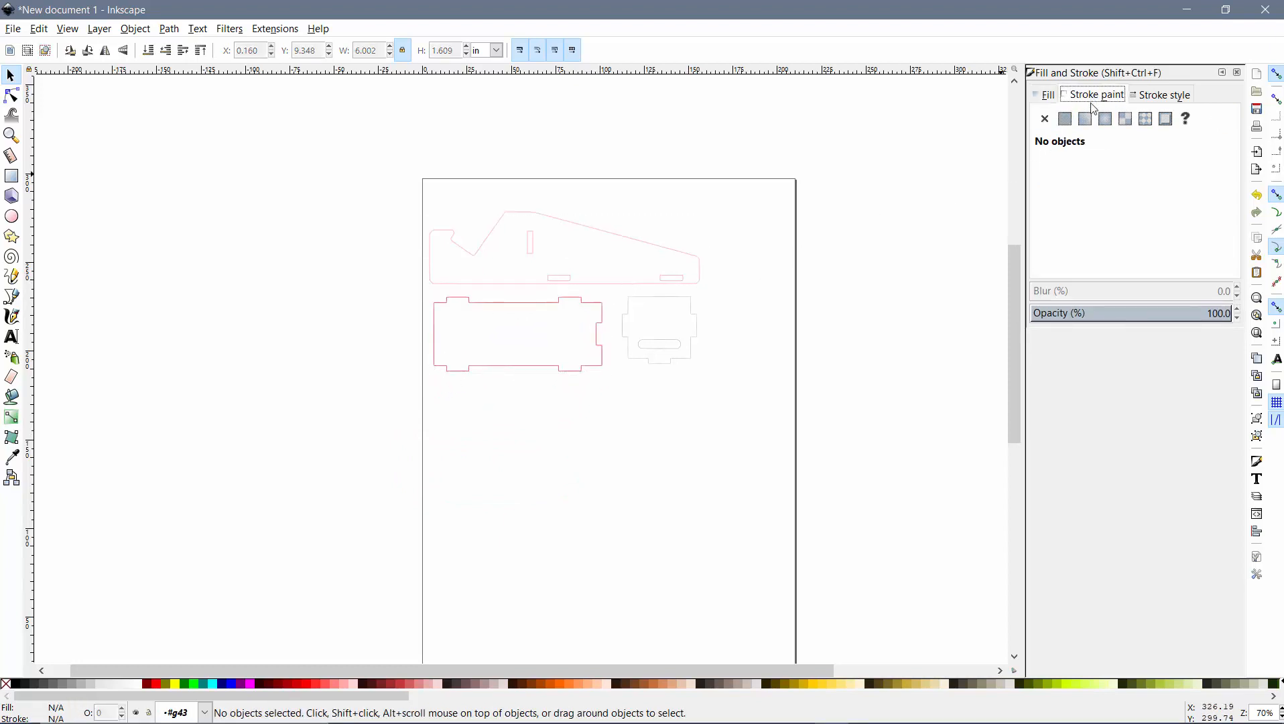
{"action": "double_click", "coordinate": [688, 254]}
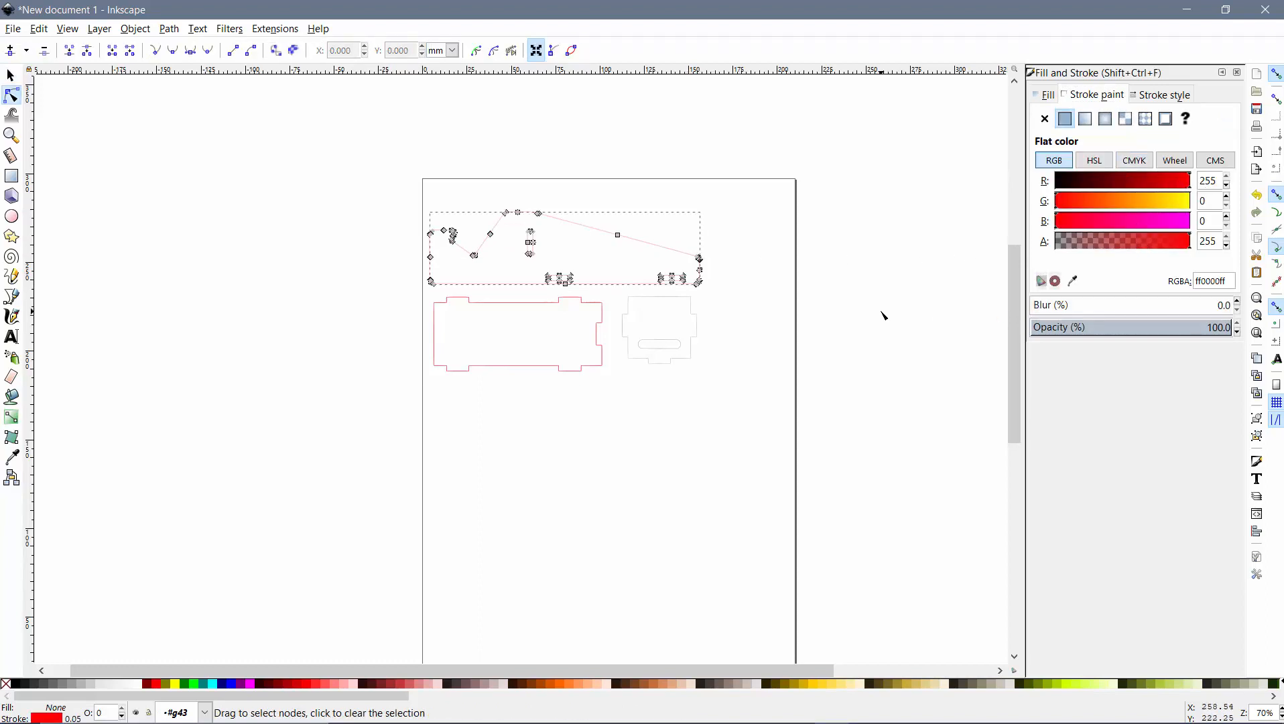
- Select the Center outline, give it a flat red stroke, and remove its fill
{"action": "left_click", "coordinate": [696, 307]}
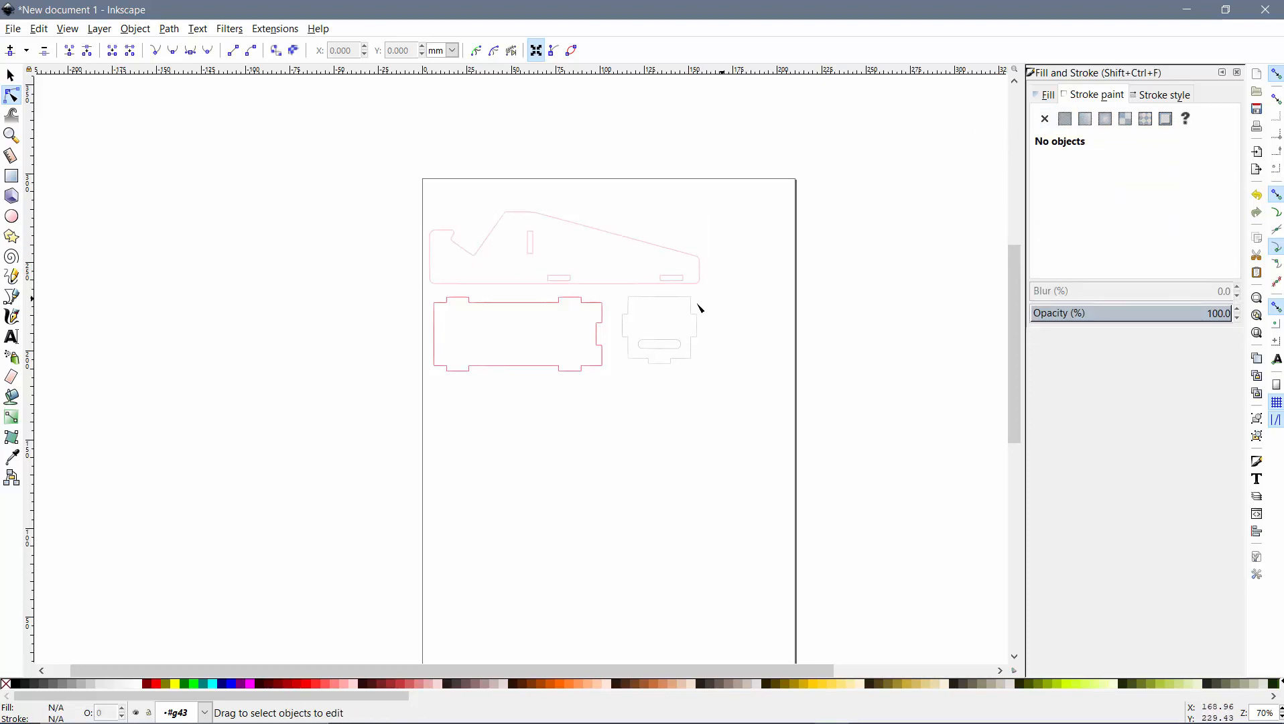
{"action": "left_click", "coordinate": [694, 314]}
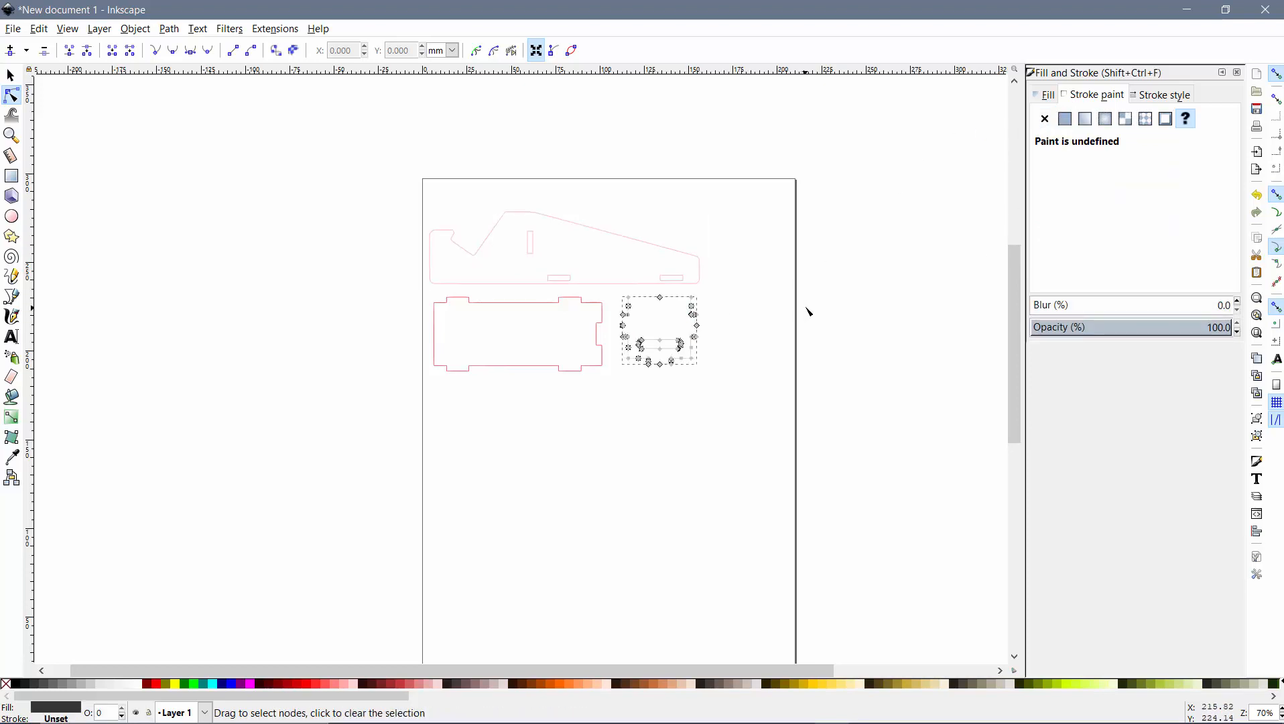
{"action": "left_click", "coordinate": [1068, 120]}
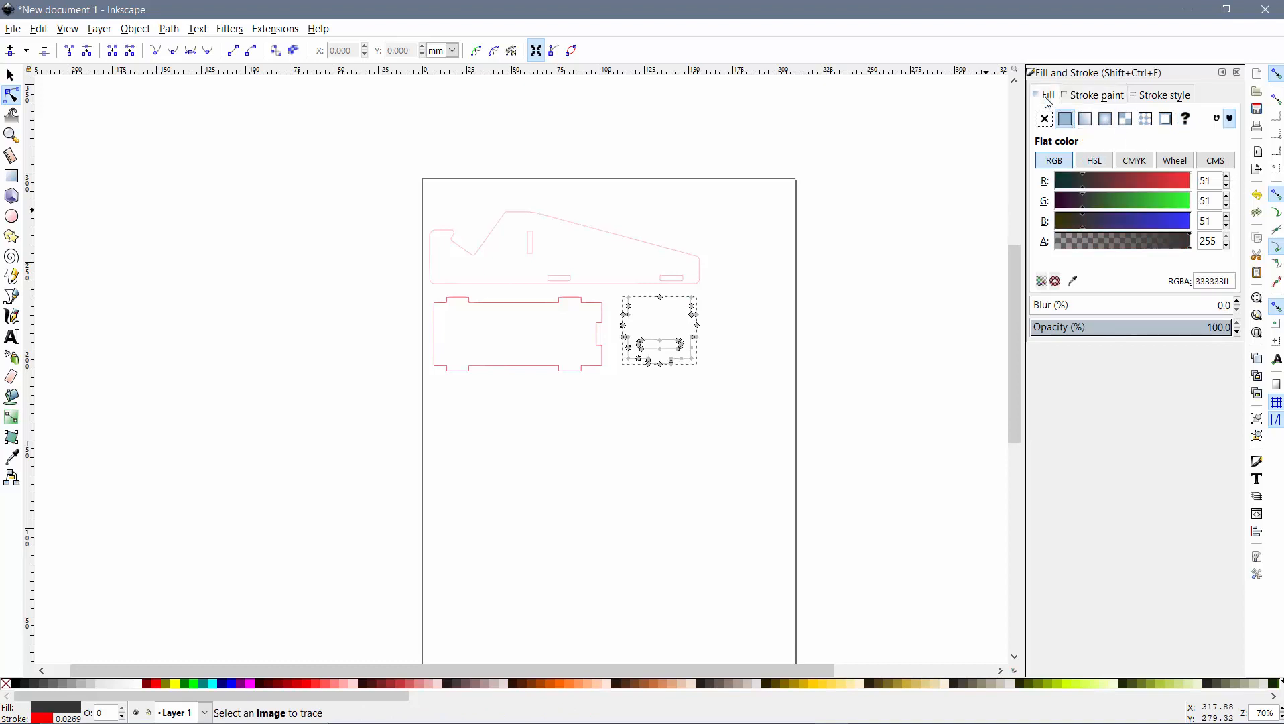
{"action": "left_click", "coordinate": [1045, 119]}
- Set the Center outline's stroke width to 0.05 mm, deselect it, and close the Fill and Stroke settings
{"action": "left_click", "coordinate": [1147, 94]}
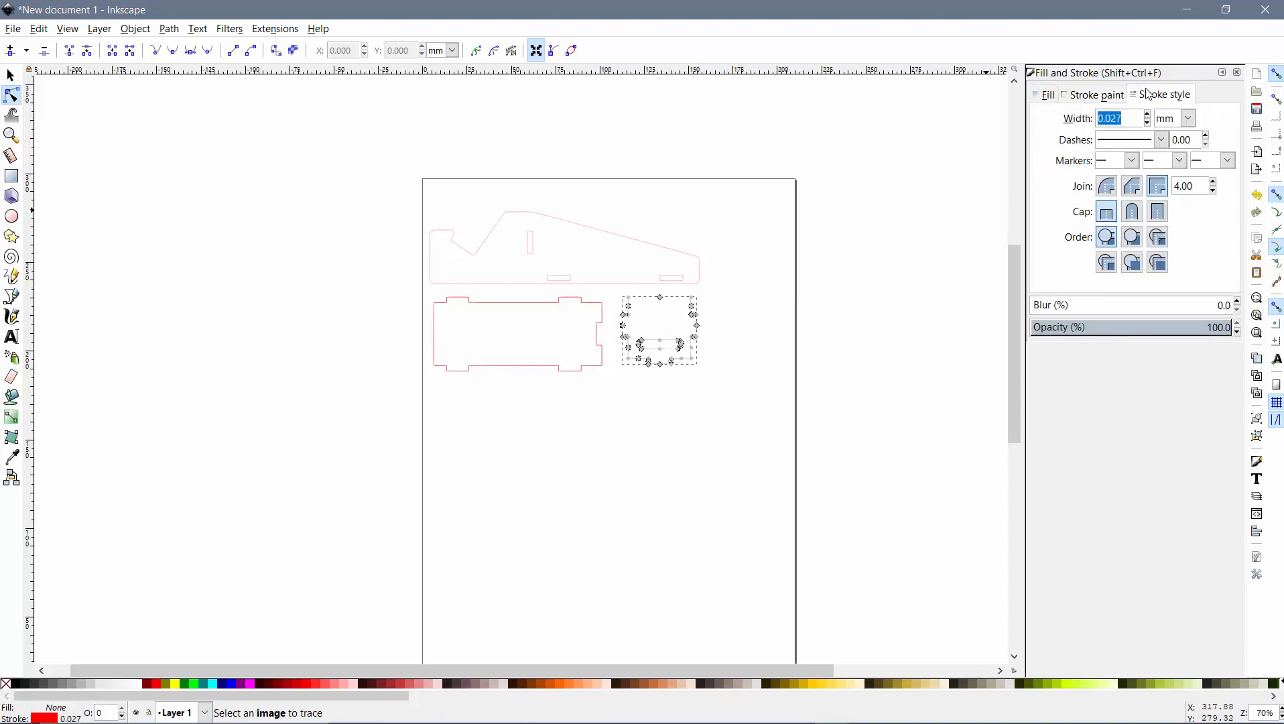
{"action": "left_click", "coordinate": [1126, 119]}
{"action": "key", "text": "BackSpace"}
{"action": "key", "text": "BackSpace"}
{"action": "type", "text": "5"}
{"action": "left_click", "coordinate": [965, 341]}
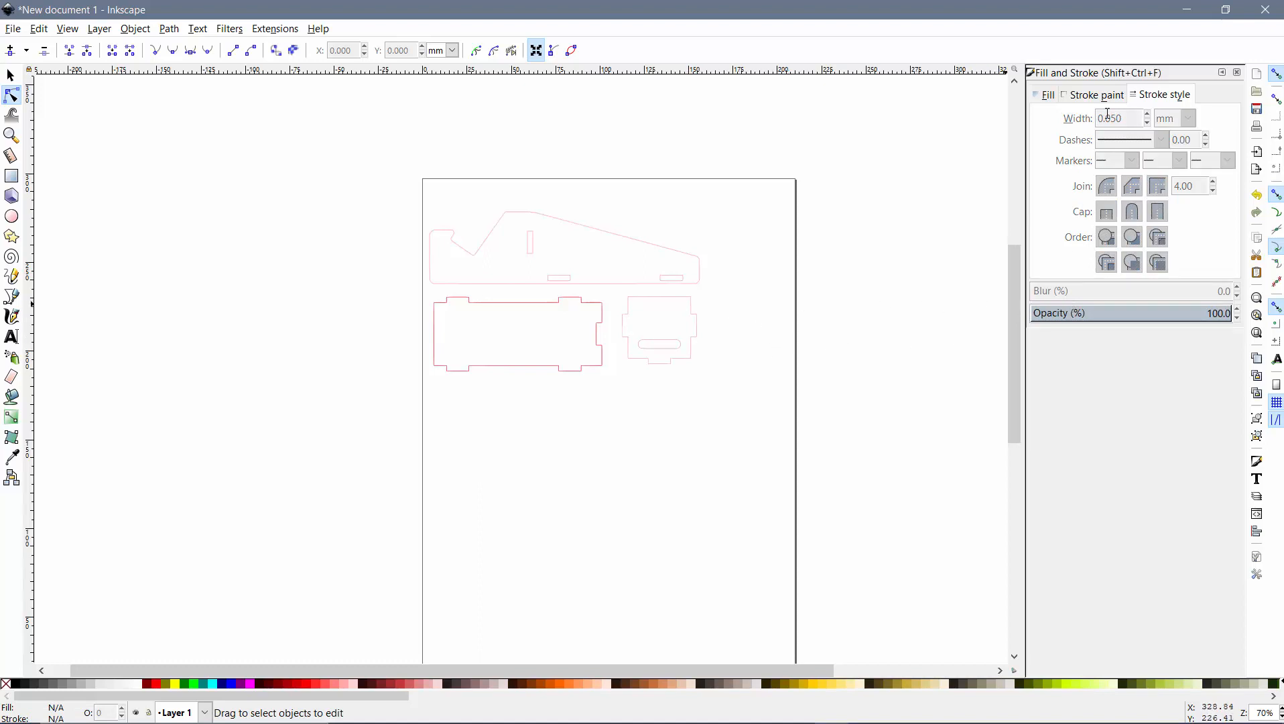
{"action": "left_click", "coordinate": [1095, 94]}
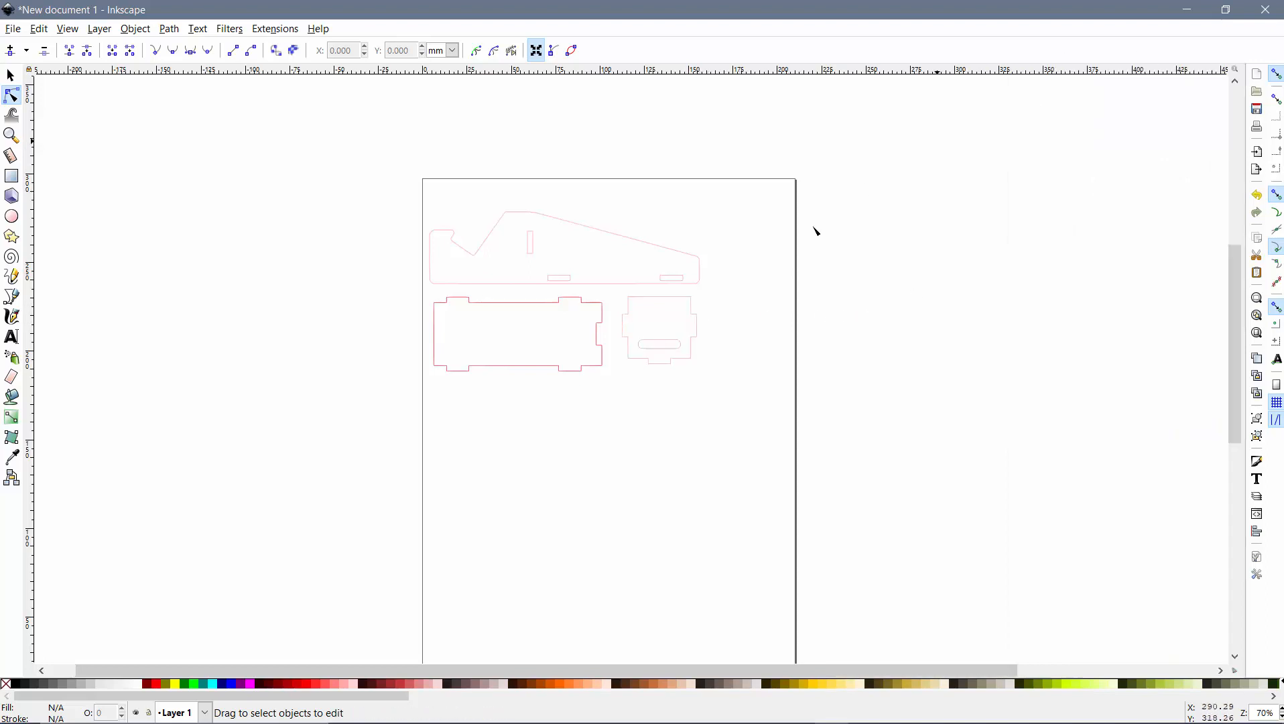
{"action": "left_click", "coordinate": [1238, 72]}
- Check the fill and stroke paint of the side outline, close the Fill and Stroke settings, and deselect it
{"action": "left_click", "coordinate": [703, 291]}
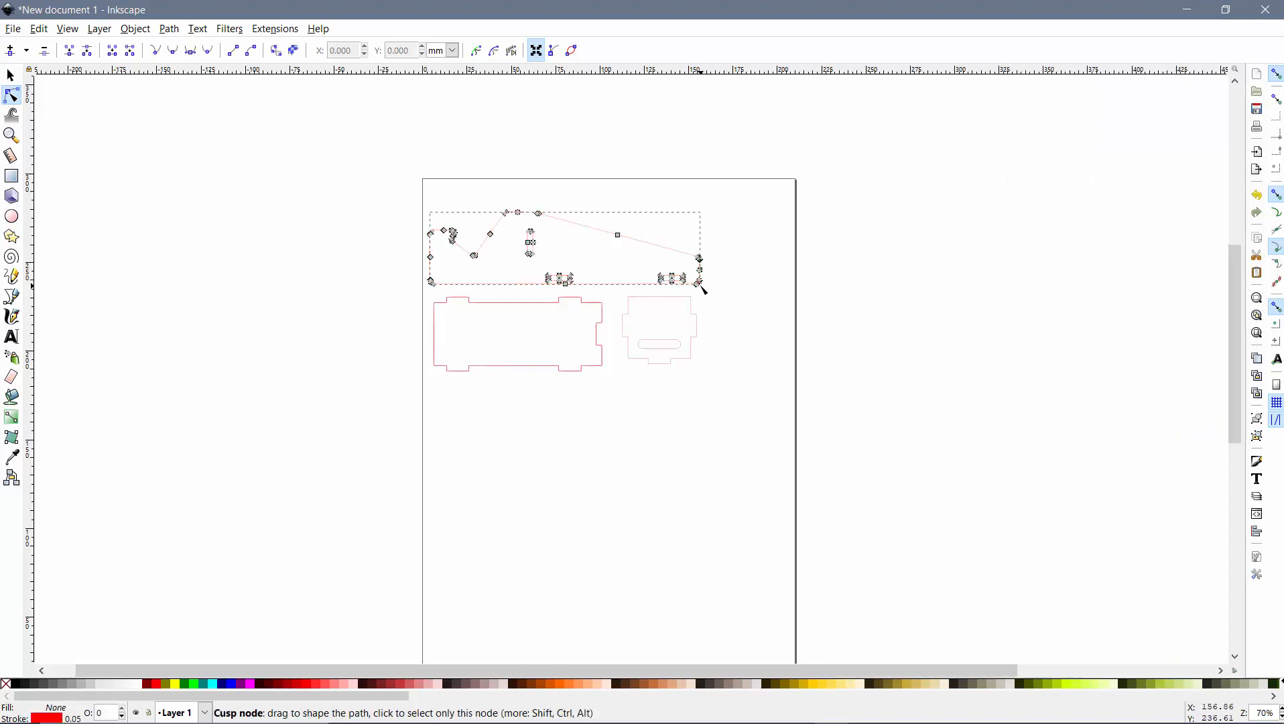
{"action": "left_click", "coordinate": [165, 29]}
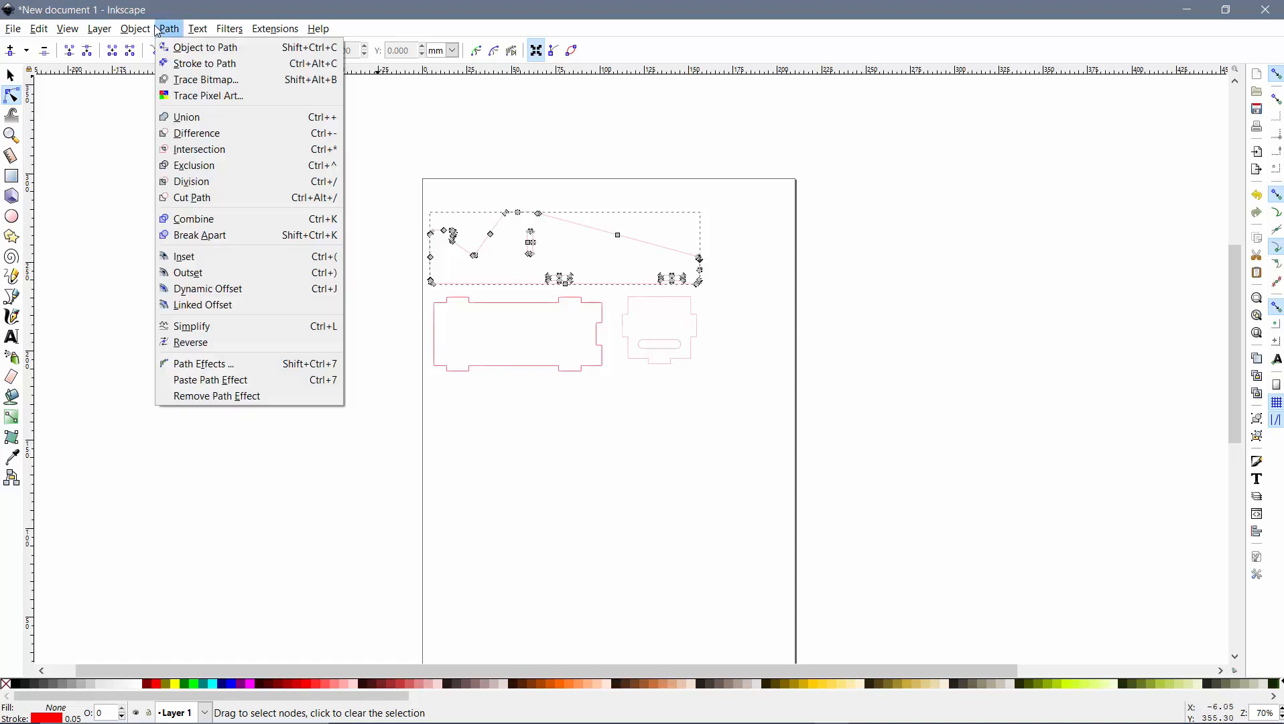
{"action": "mouse_move", "coordinate": [137, 30]}
{"action": "left_click", "coordinate": [166, 85]}
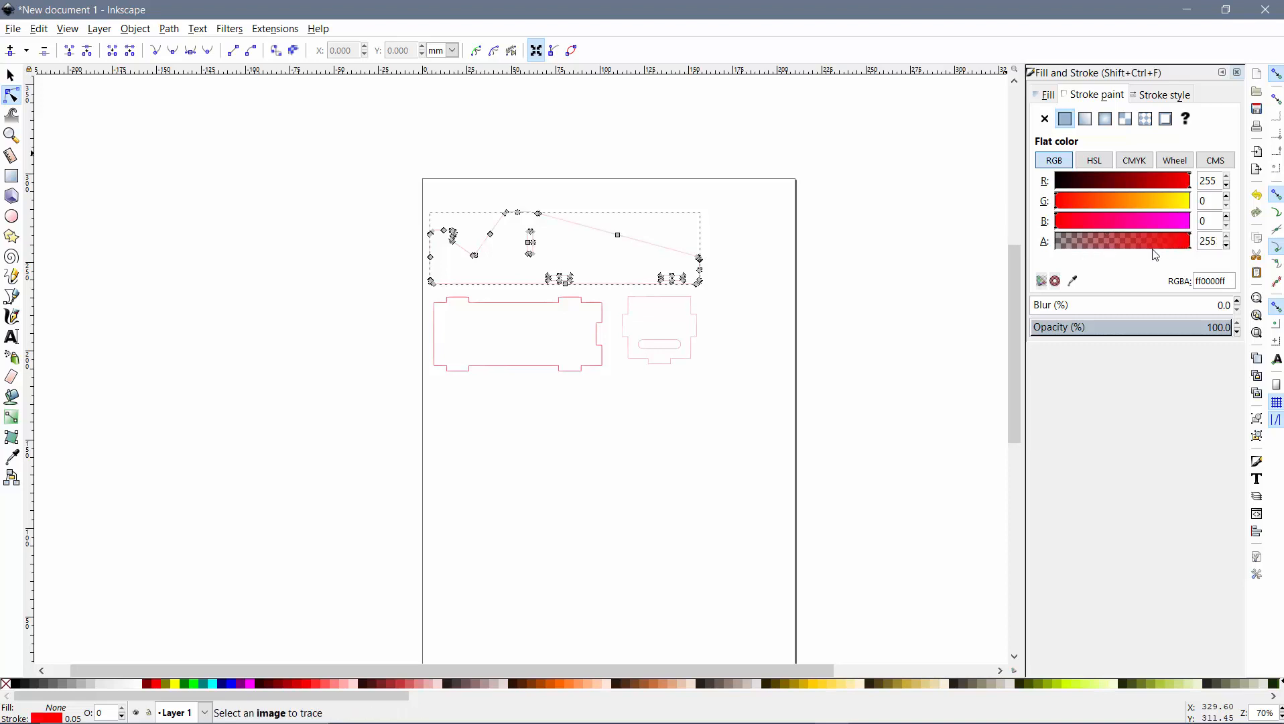
{"action": "left_click", "coordinate": [1049, 95]}
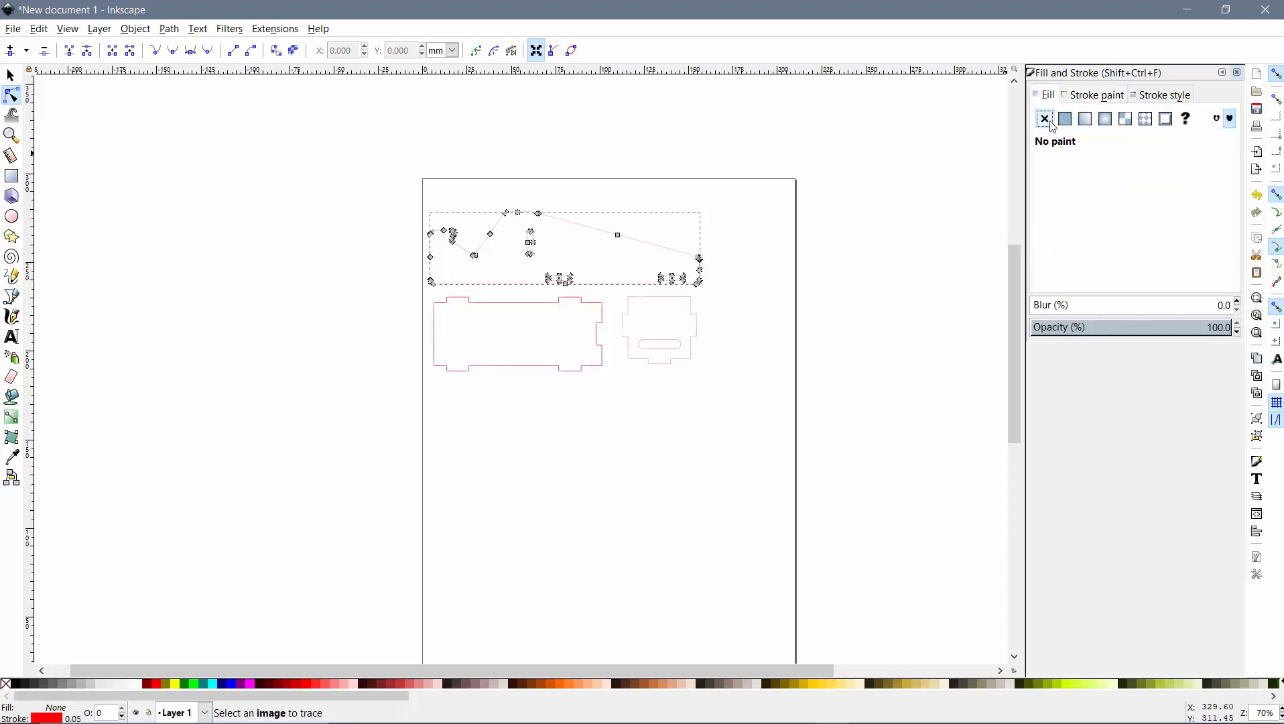
{"action": "left_click", "coordinate": [1237, 73]}
{"action": "key", "text": "Escape"}
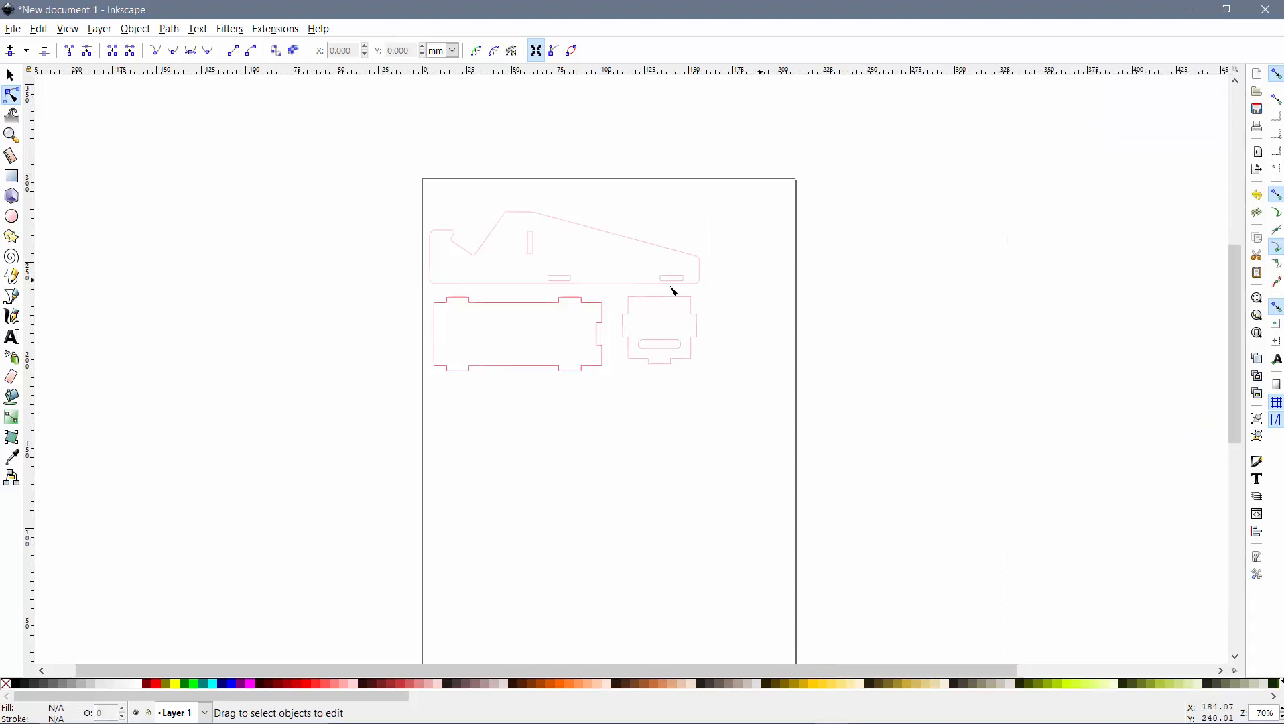
- Remove the Bottom outline's red fill, deselect the outline, and close the Fill and Stroke settings
{"action": "left_click", "coordinate": [602, 309]}
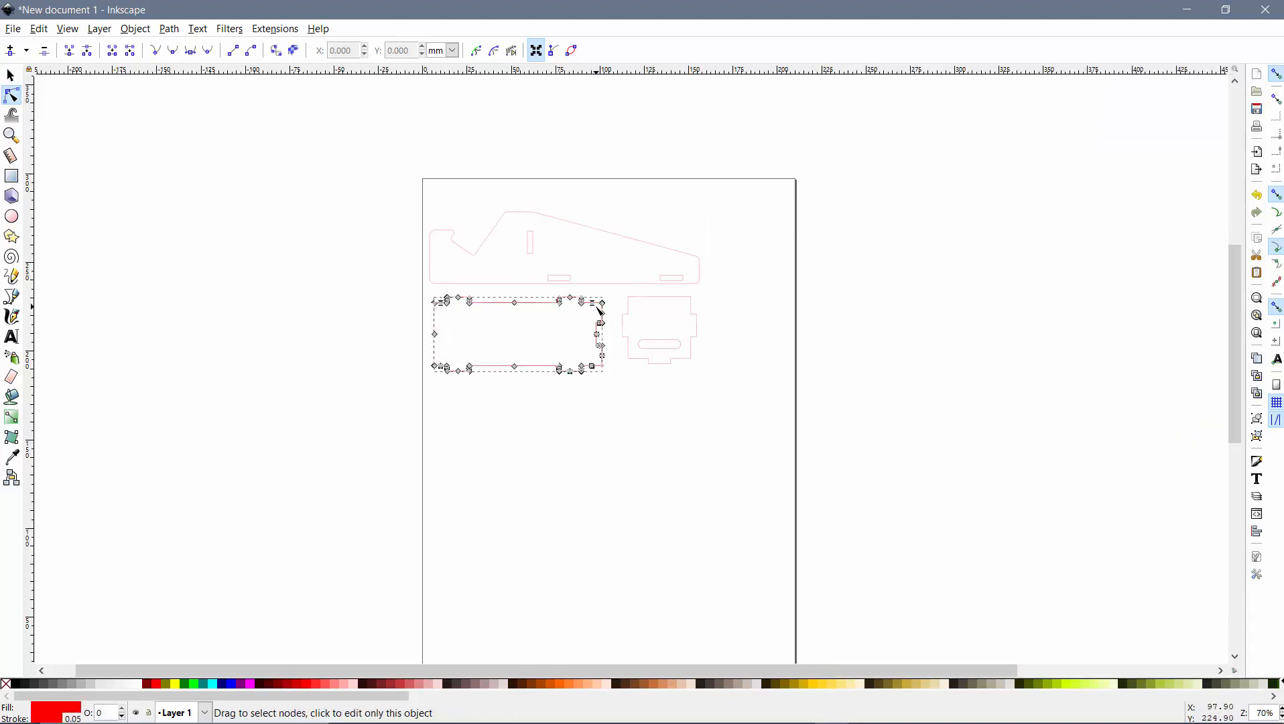
{"action": "left_click", "coordinate": [169, 29]}
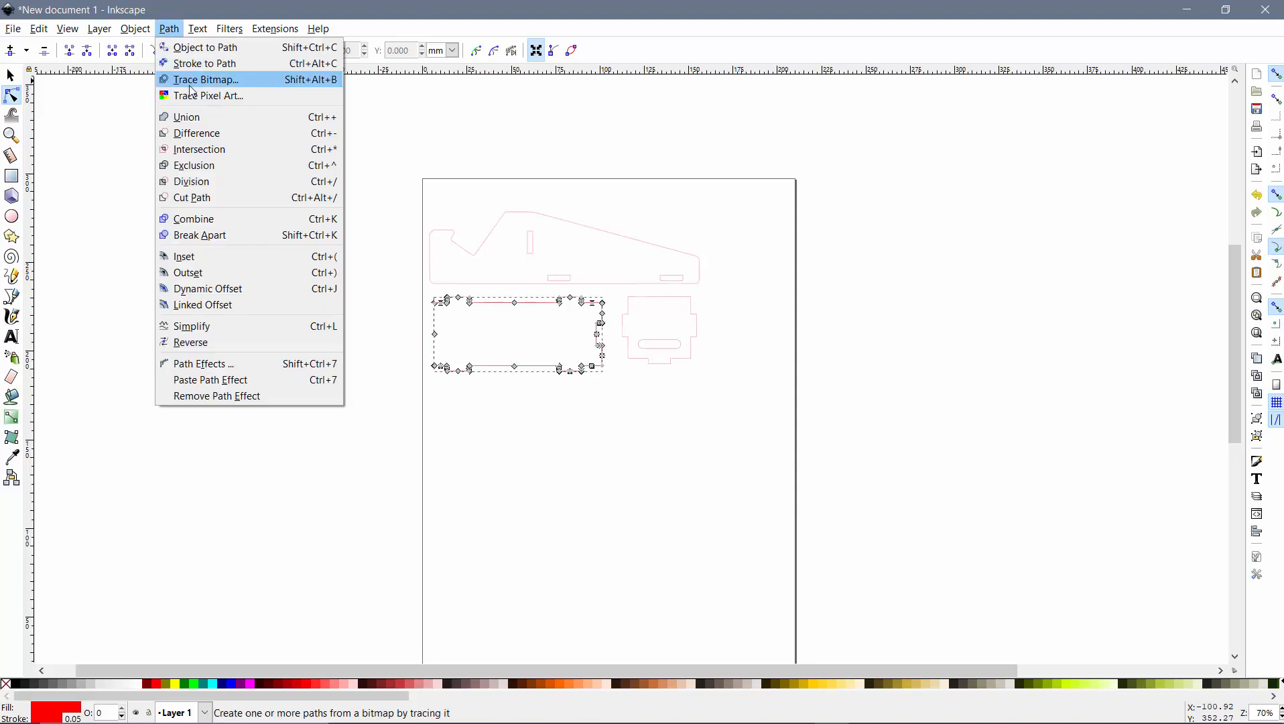
{"action": "left_click", "coordinate": [167, 28]}
{"action": "left_click", "coordinate": [197, 29]}
{"action": "mouse_move", "coordinate": [169, 29]}
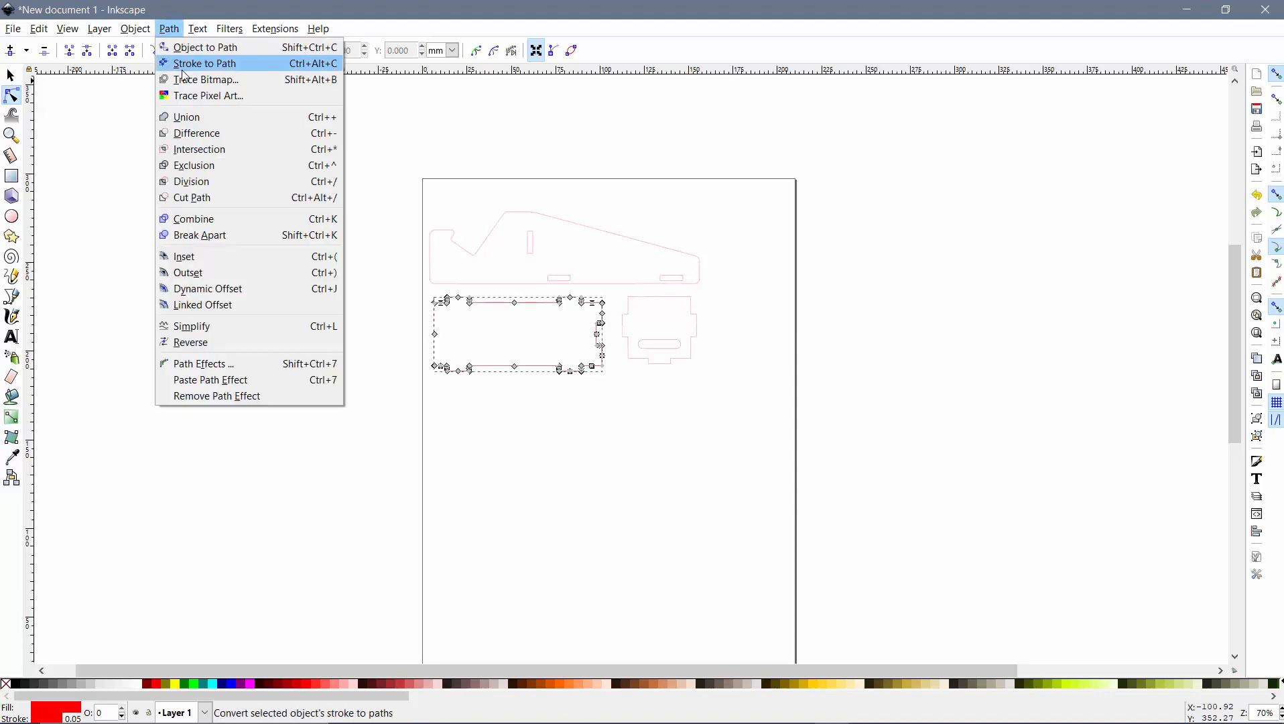
{"action": "left_click", "coordinate": [164, 84]}
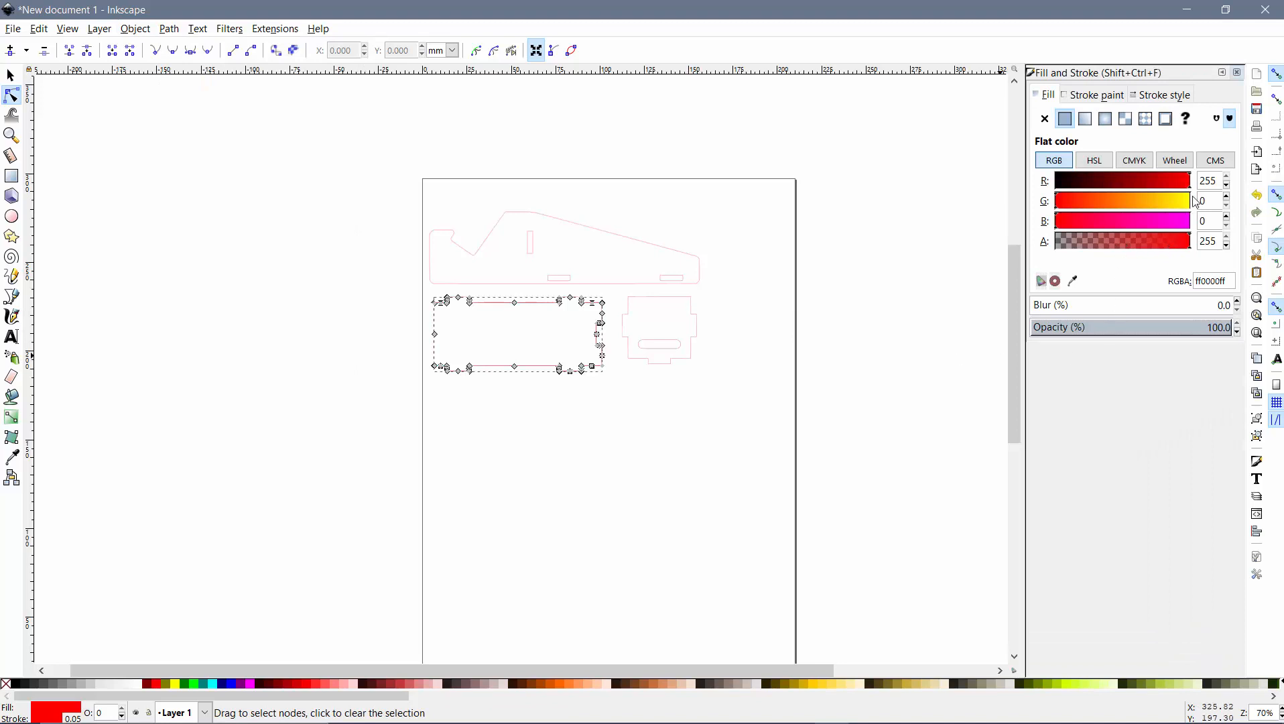
{"action": "left_click", "coordinate": [1045, 118]}
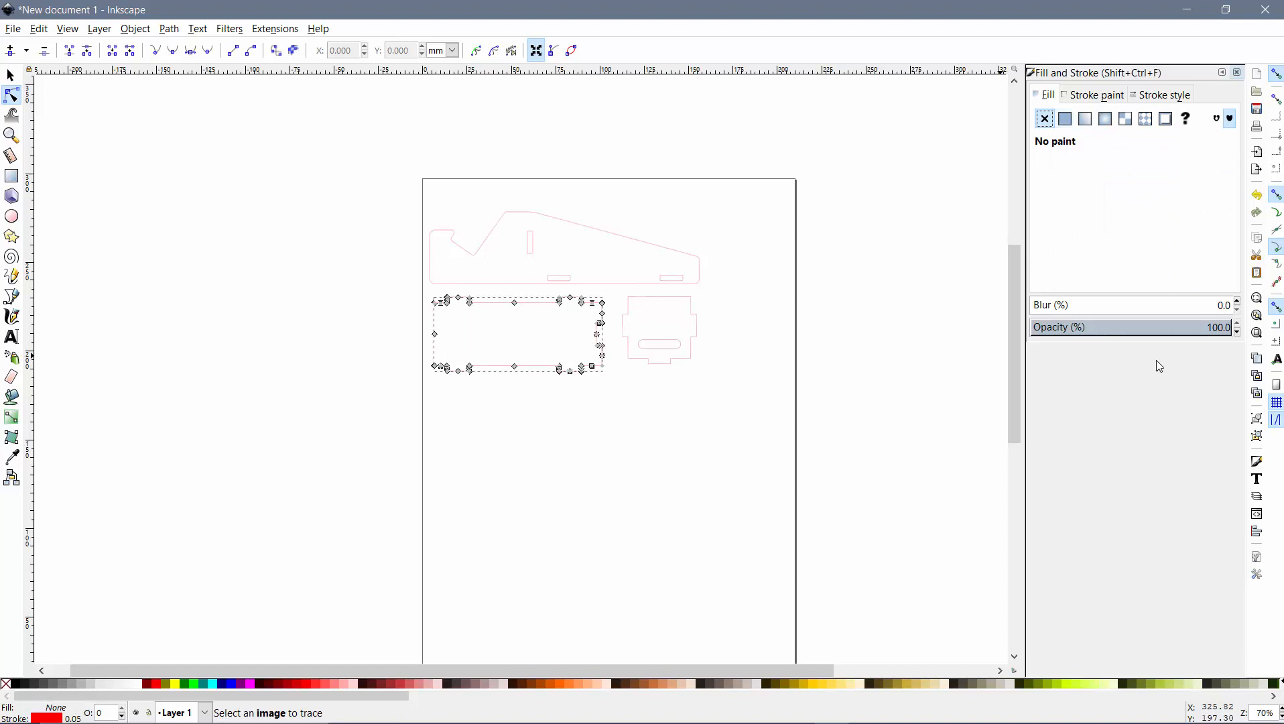
{"action": "left_click", "coordinate": [874, 387]}
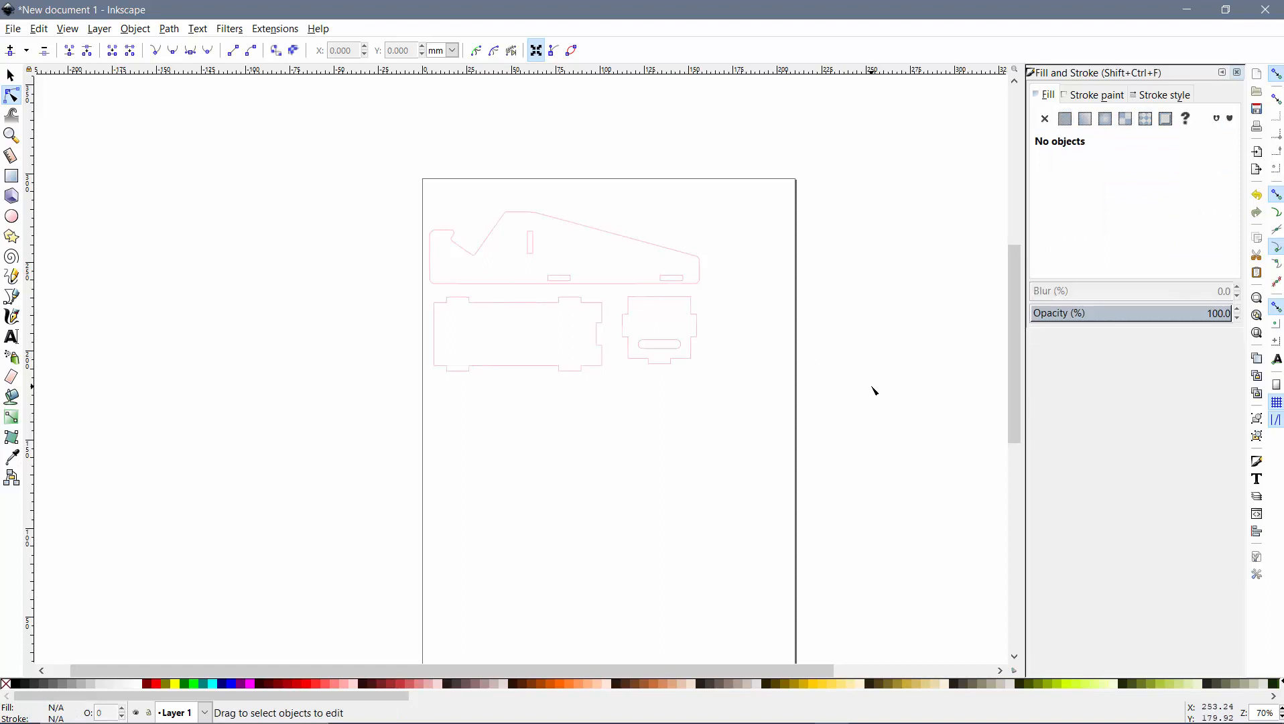
{"action": "left_click", "coordinate": [1237, 73]}
- Copy the side outline and paste a second one beside the page
{"action": "scroll", "coordinate": [662, 378], "scroll_direction": "up", "scroll_amount": 3}
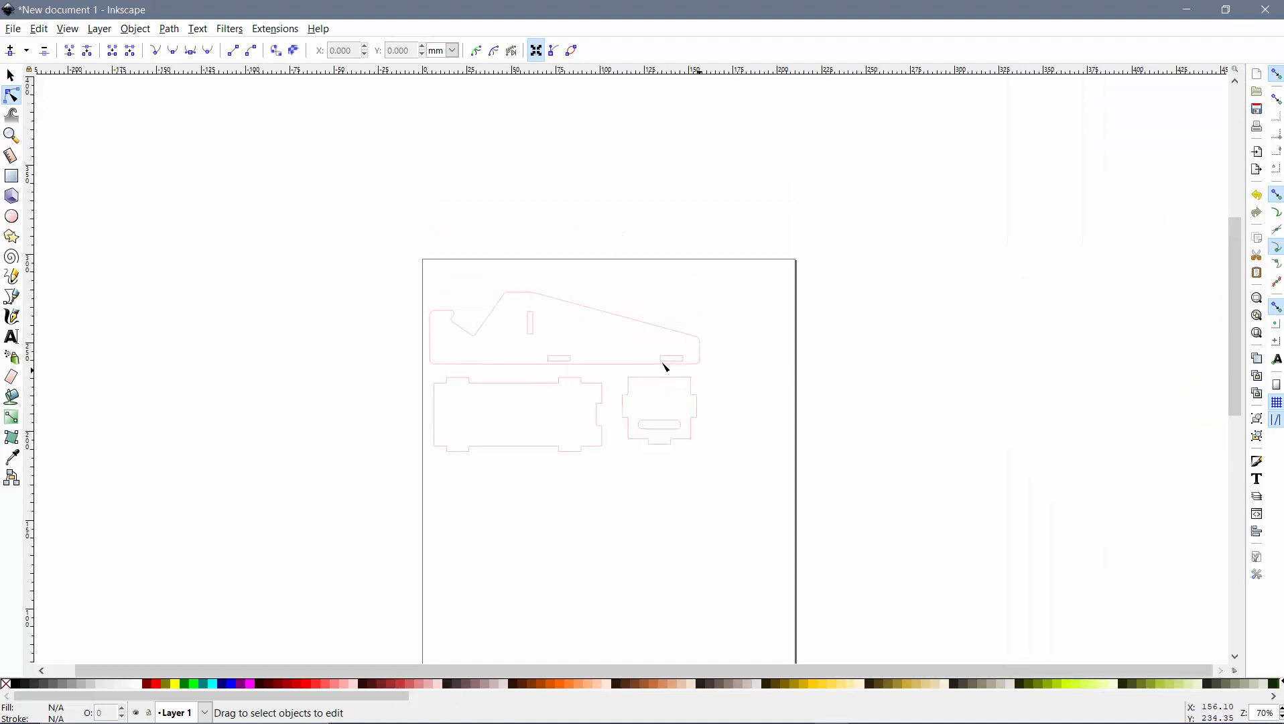
{"action": "left_click_drag", "start_coordinate": [730, 378], "coordinate": [409, 283]}
{"action": "right_click", "coordinate": [569, 301]}
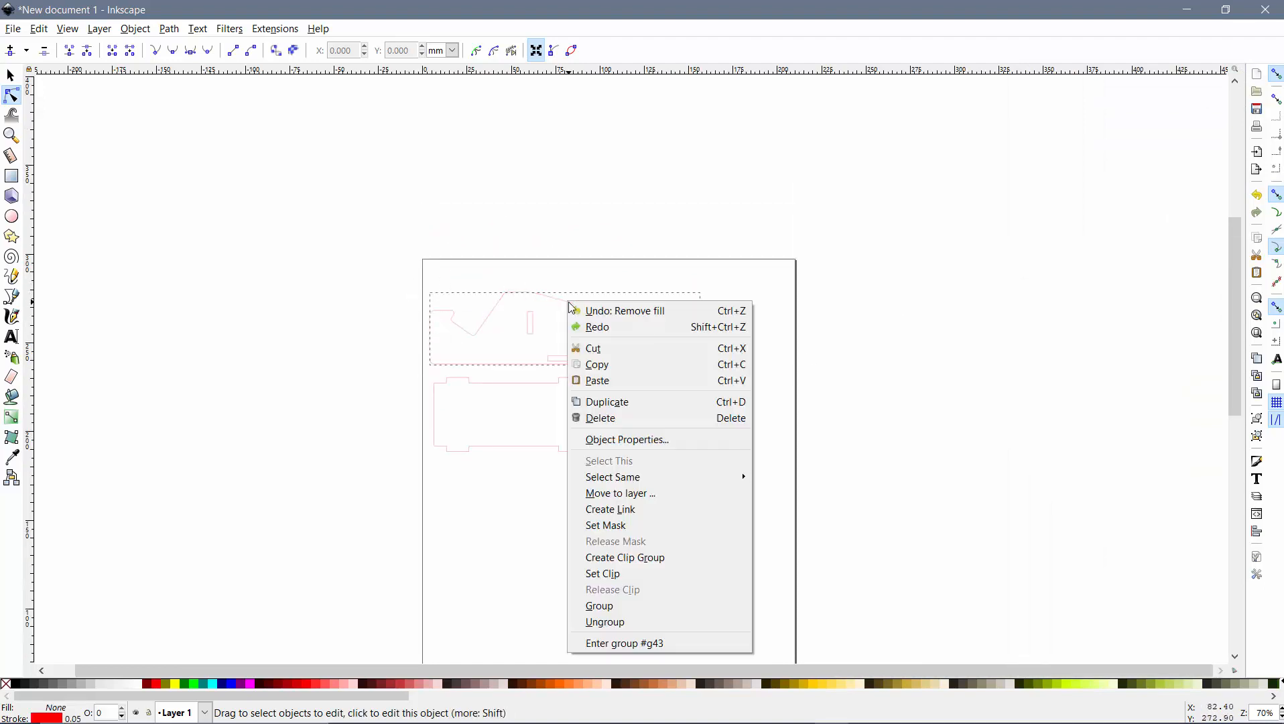
{"action": "left_click", "coordinate": [617, 369]}
{"action": "left_click", "coordinate": [802, 406]}
{"action": "right_click", "coordinate": [802, 406]}
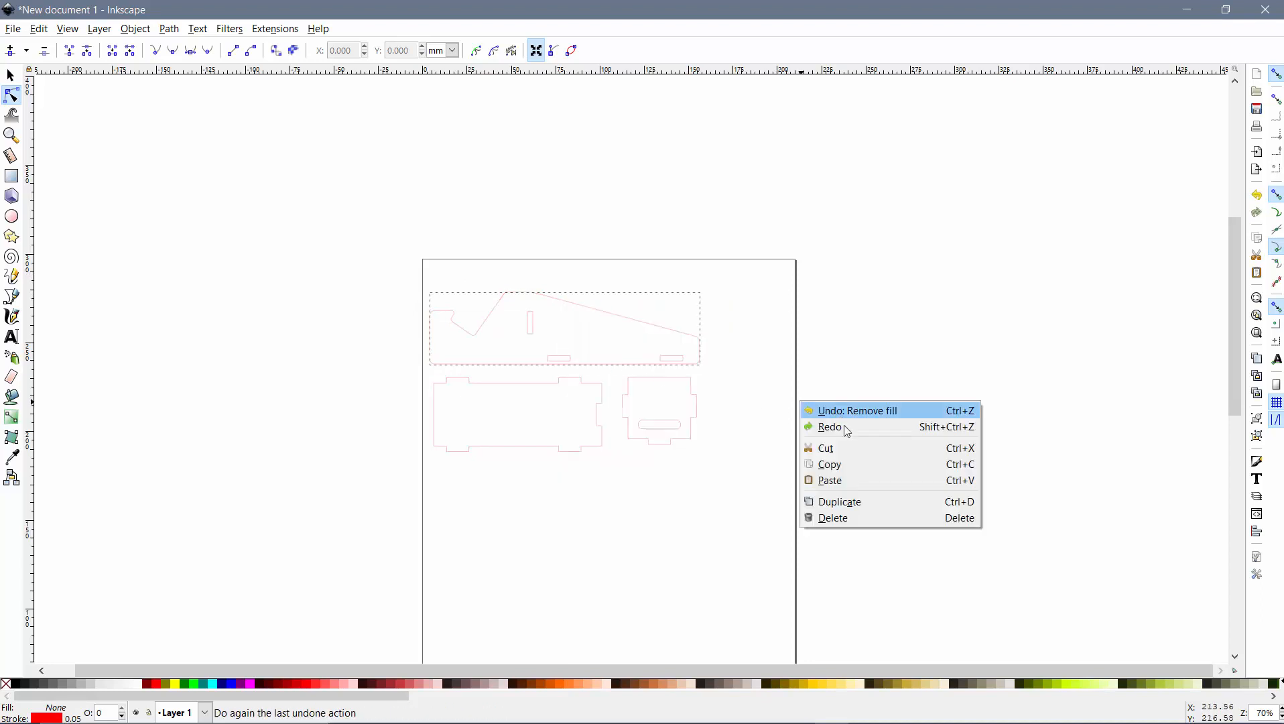
{"action": "left_click", "coordinate": [851, 481]}
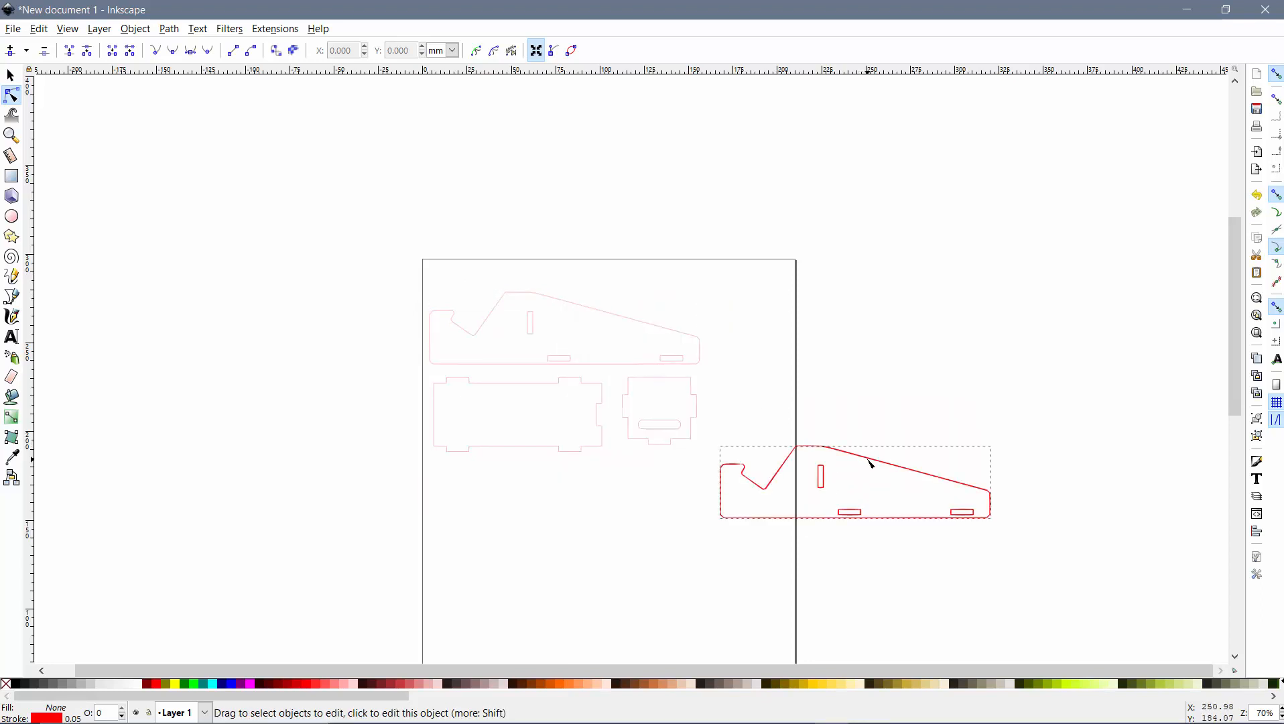
- Move the pasted side outline onto the page, directly beneath the Bottom and Center outlines, and deselect it
{"action": "left_click_drag", "start_coordinate": [868, 459], "coordinate": [598, 489]}
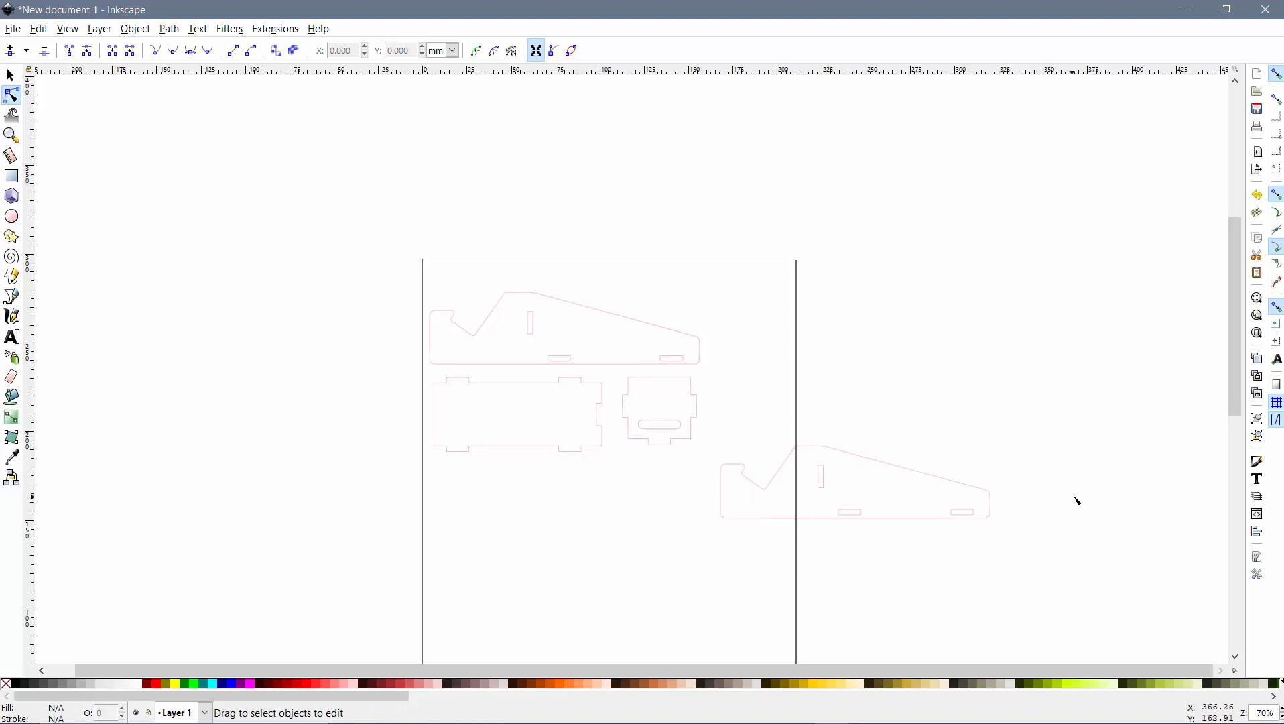
{"action": "key", "text": "s"}
{"action": "left_click_drag", "start_coordinate": [987, 501], "coordinate": [699, 517]}
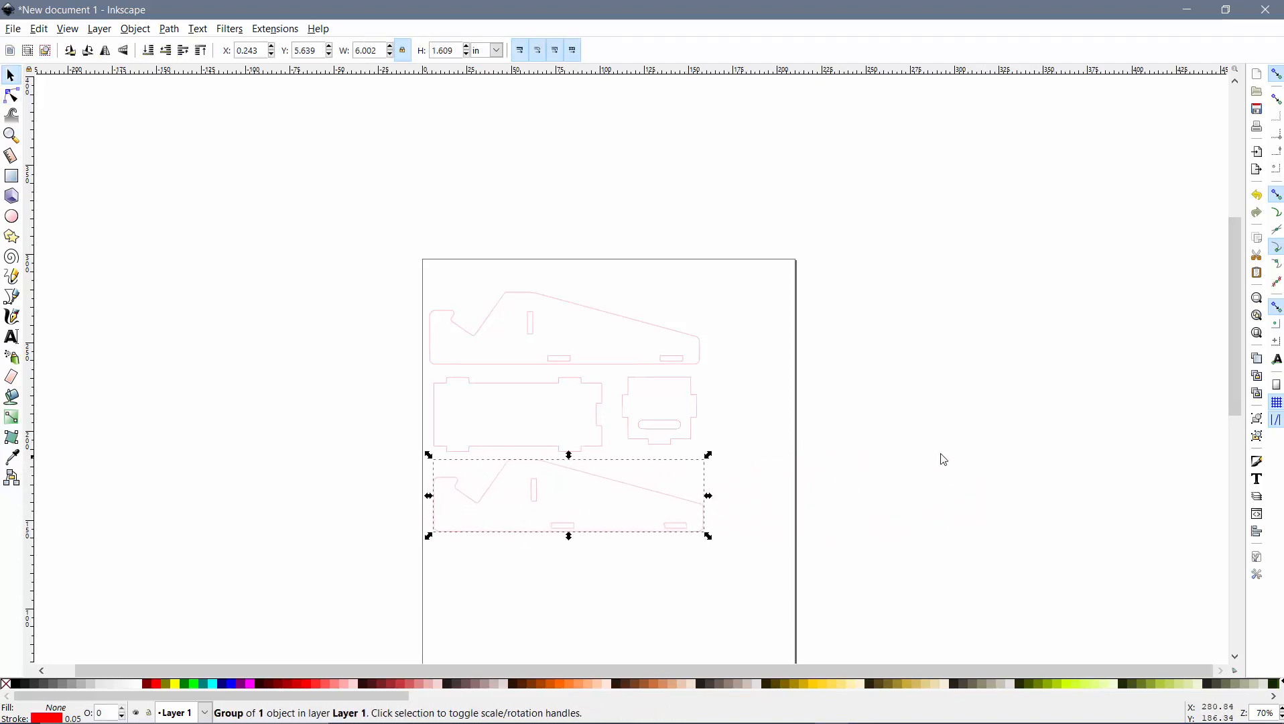
{"action": "left_click", "coordinate": [942, 459]}
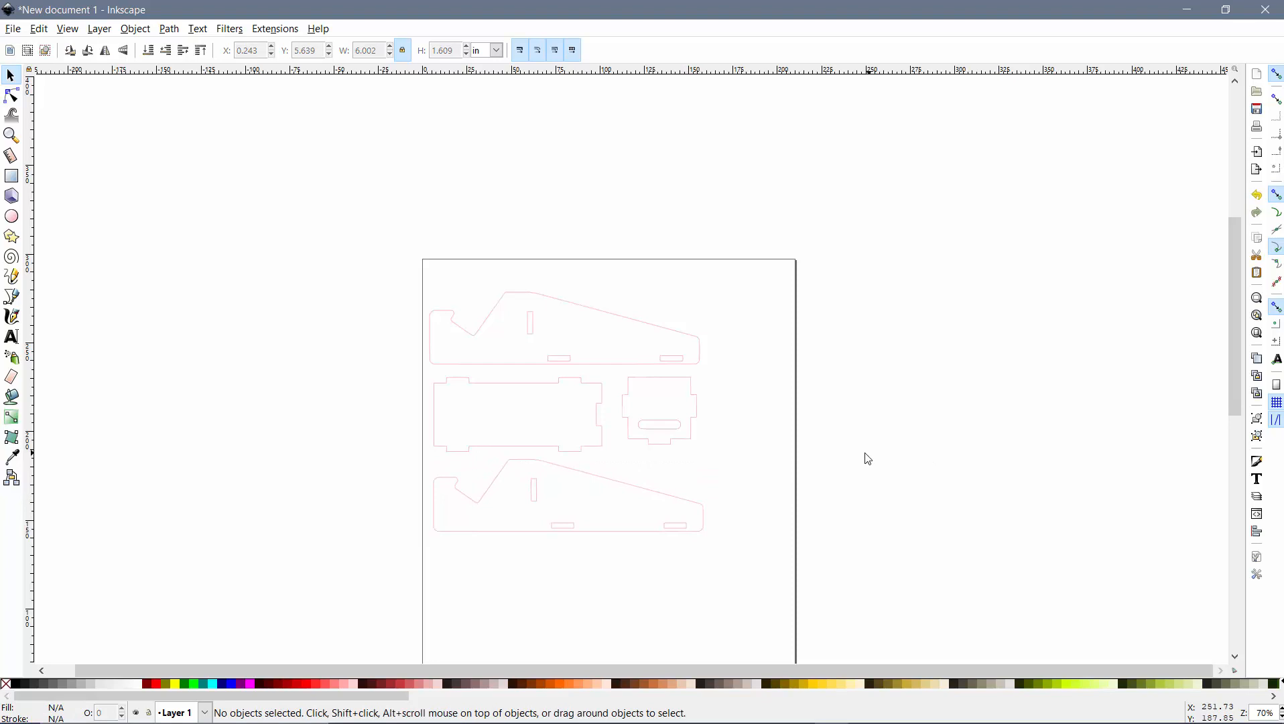
- Start importing an image and browse from the Desktop to the Personal folder
{"action": "scroll", "coordinate": [782, 506], "scroll_direction": "down", "scroll_amount": 3}
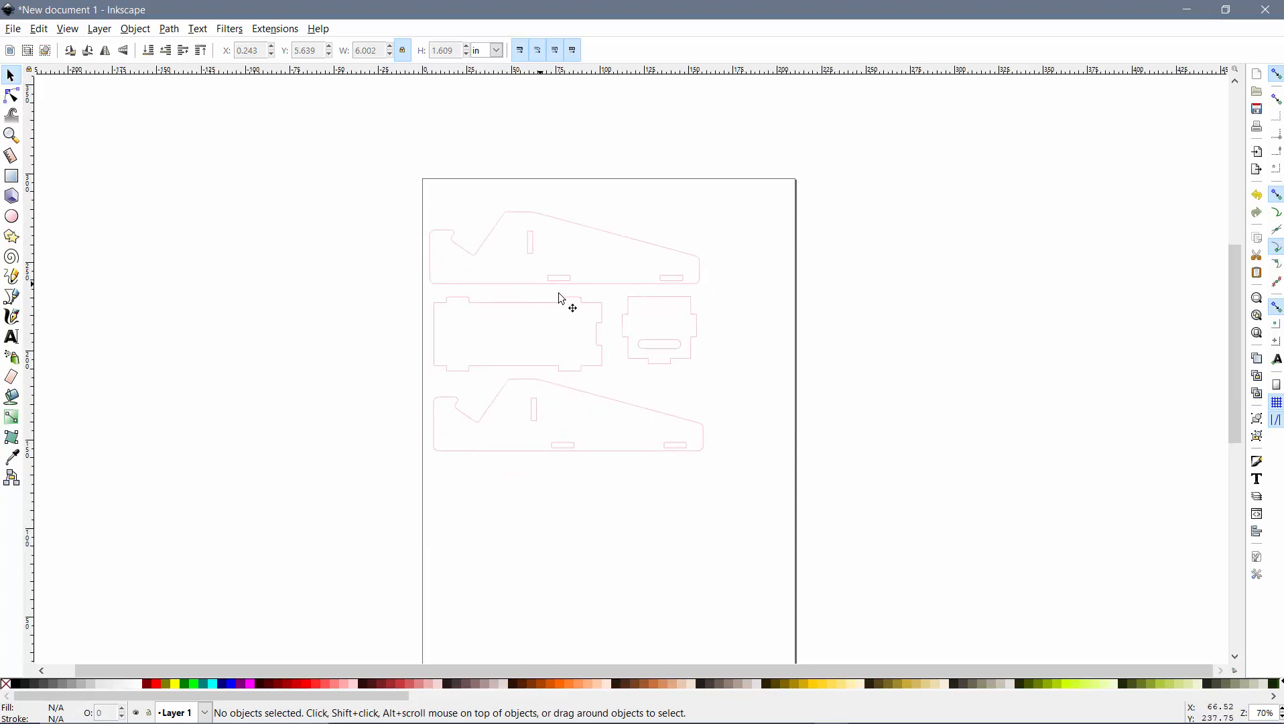
{"action": "left_click", "coordinate": [14, 30]}
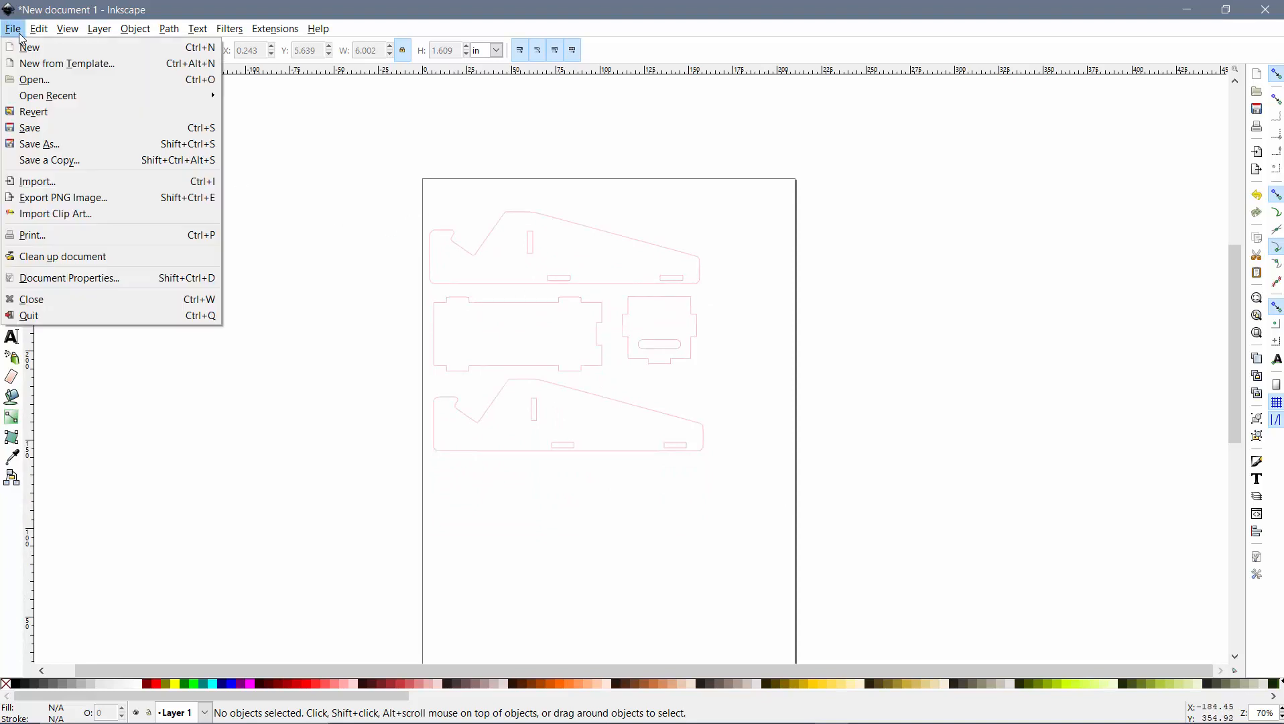
{"action": "left_click", "coordinate": [69, 180]}
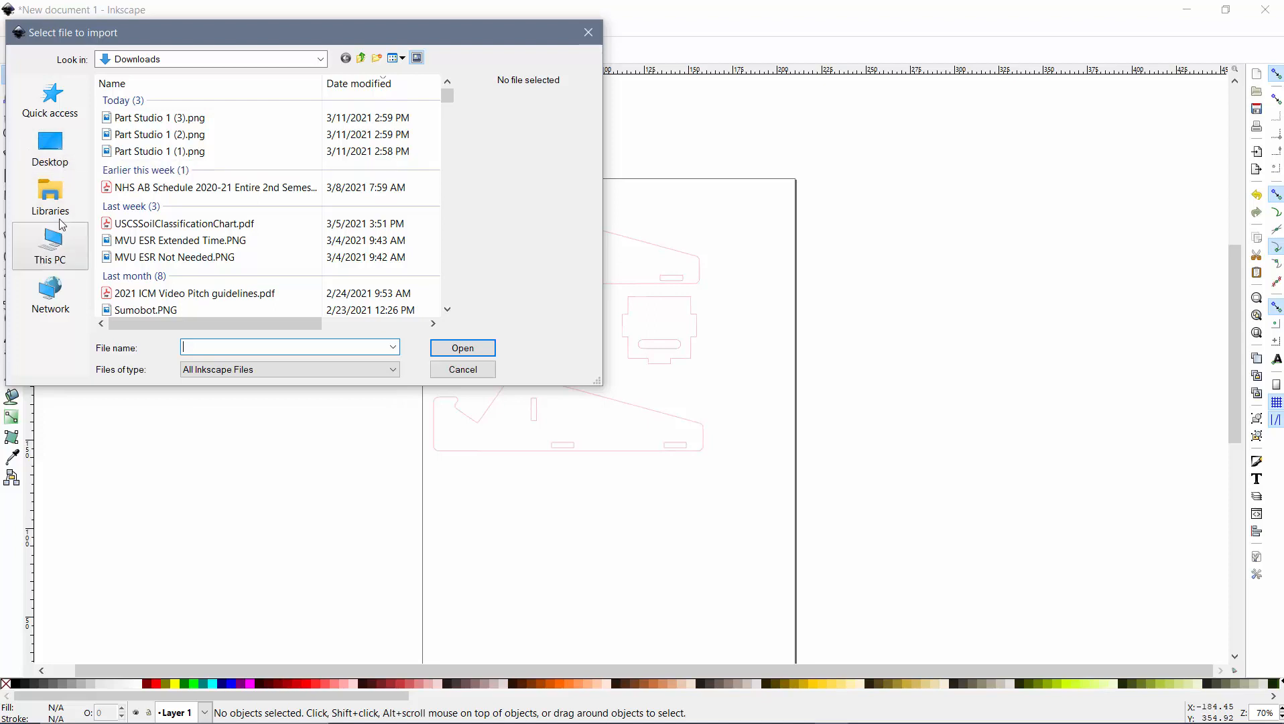
{"action": "left_click", "coordinate": [54, 245]}
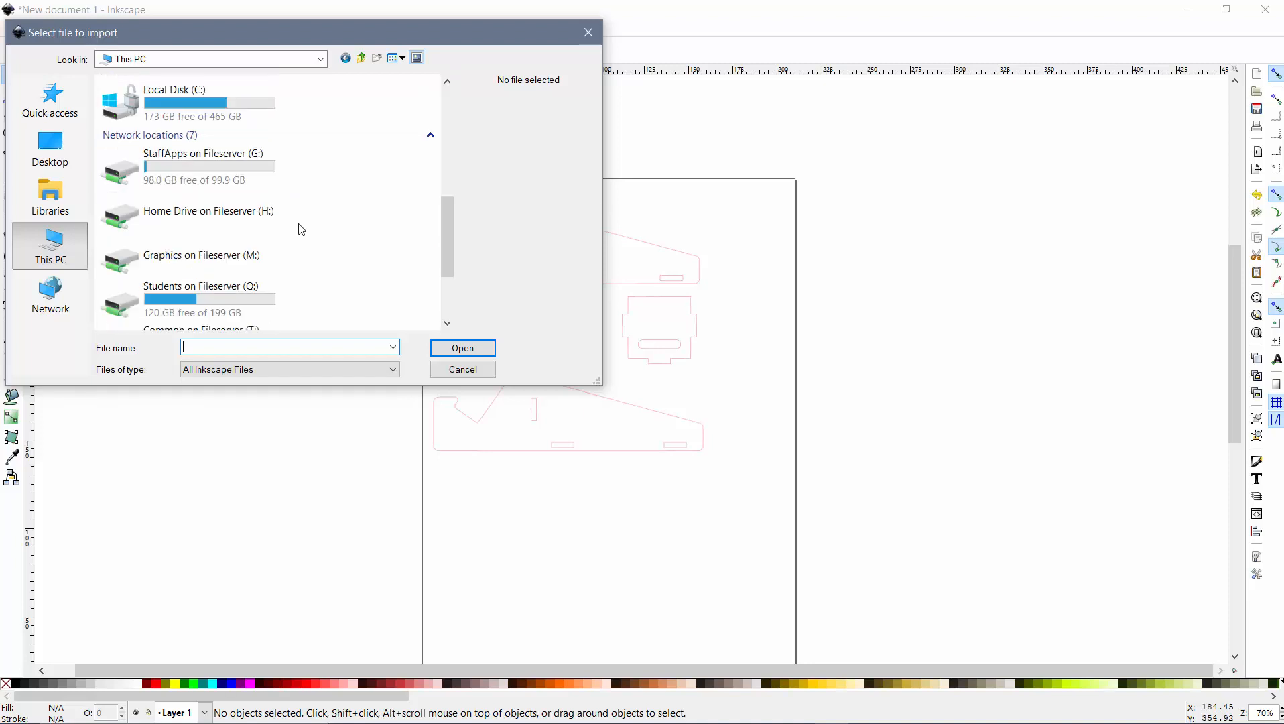
{"action": "double_click", "coordinate": [195, 127]}
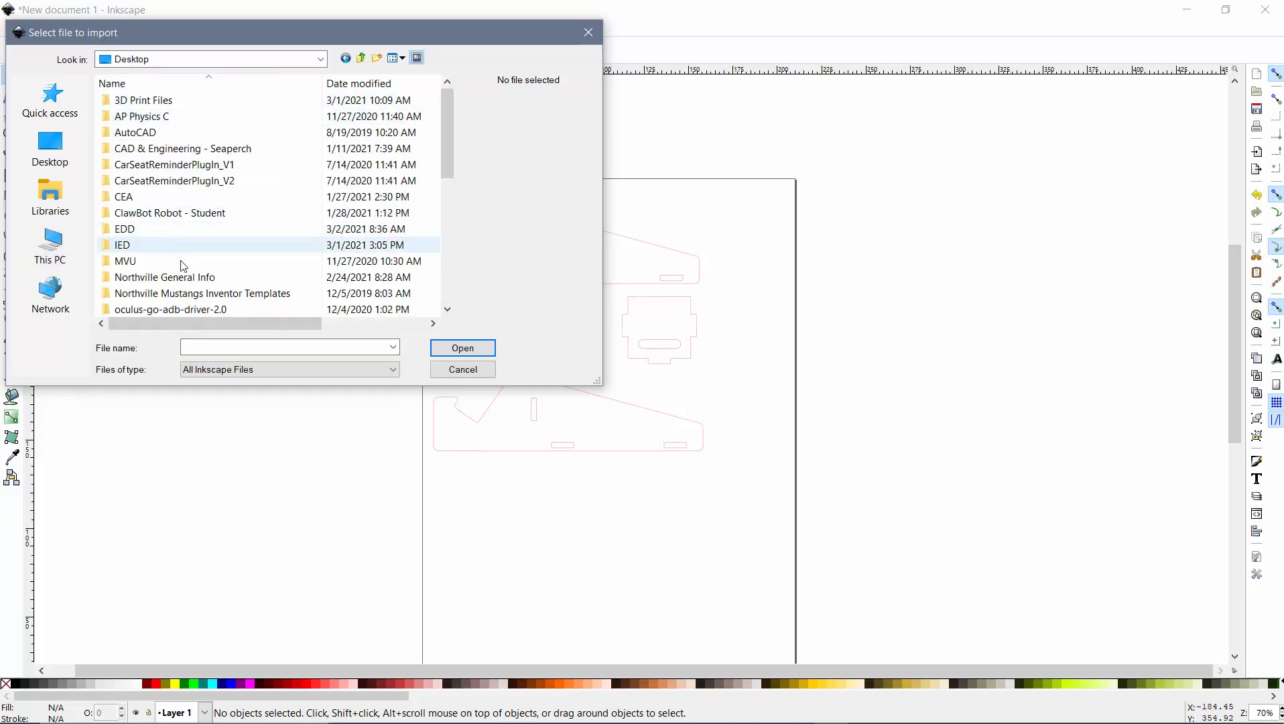
{"action": "scroll", "coordinate": [201, 264], "scroll_direction": "down", "scroll_amount": 5}
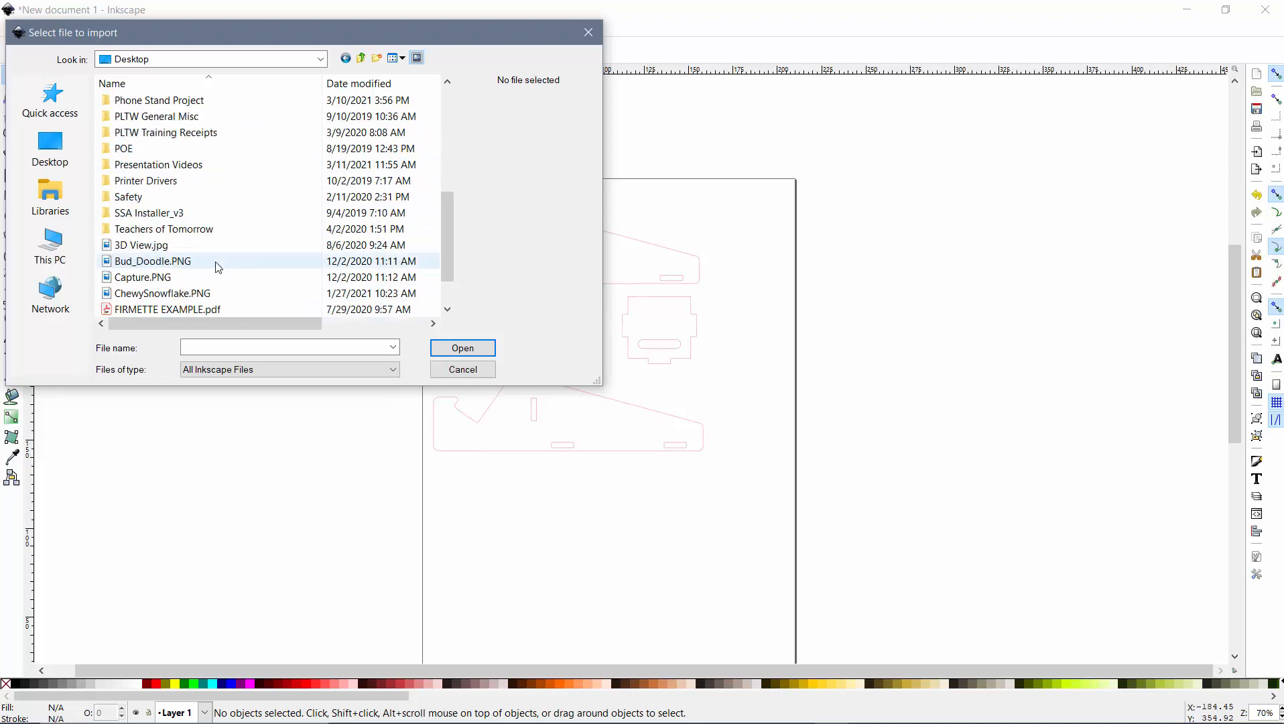
{"action": "scroll", "coordinate": [217, 267], "scroll_direction": "up", "scroll_amount": 5}
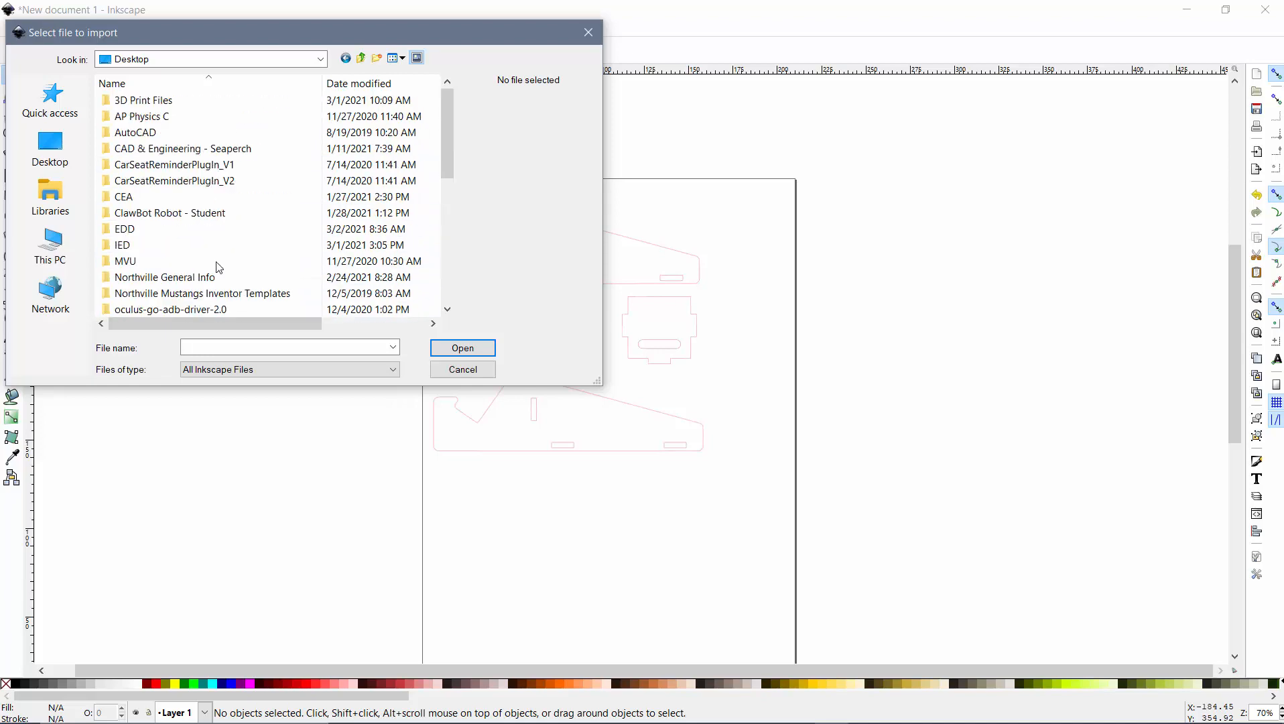
{"action": "scroll", "coordinate": [161, 285], "scroll_direction": "down", "scroll_amount": 1}
{"action": "double_click", "coordinate": [146, 278]}
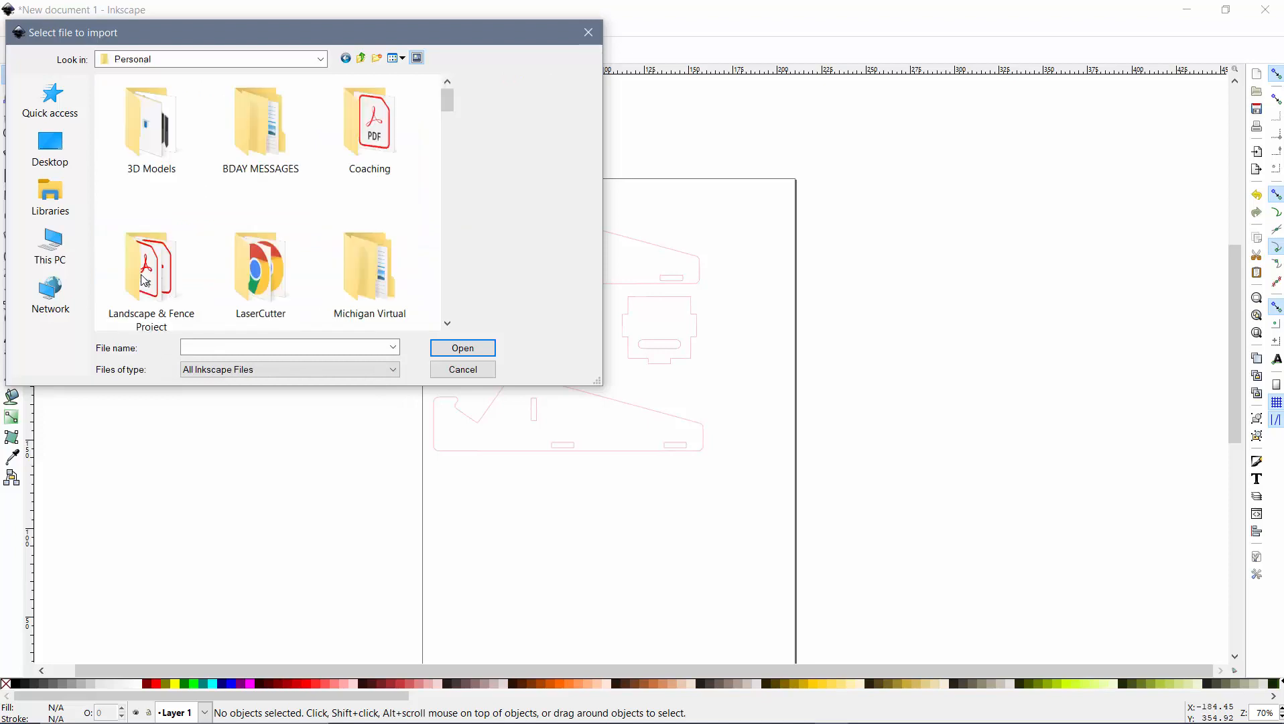
- Import Michigan_M_Logo.jpg from the LaserCutter folder as an embedded image, with DPI from file and automatic rendering
{"action": "scroll", "coordinate": [335, 164], "scroll_direction": "down", "scroll_amount": 3}
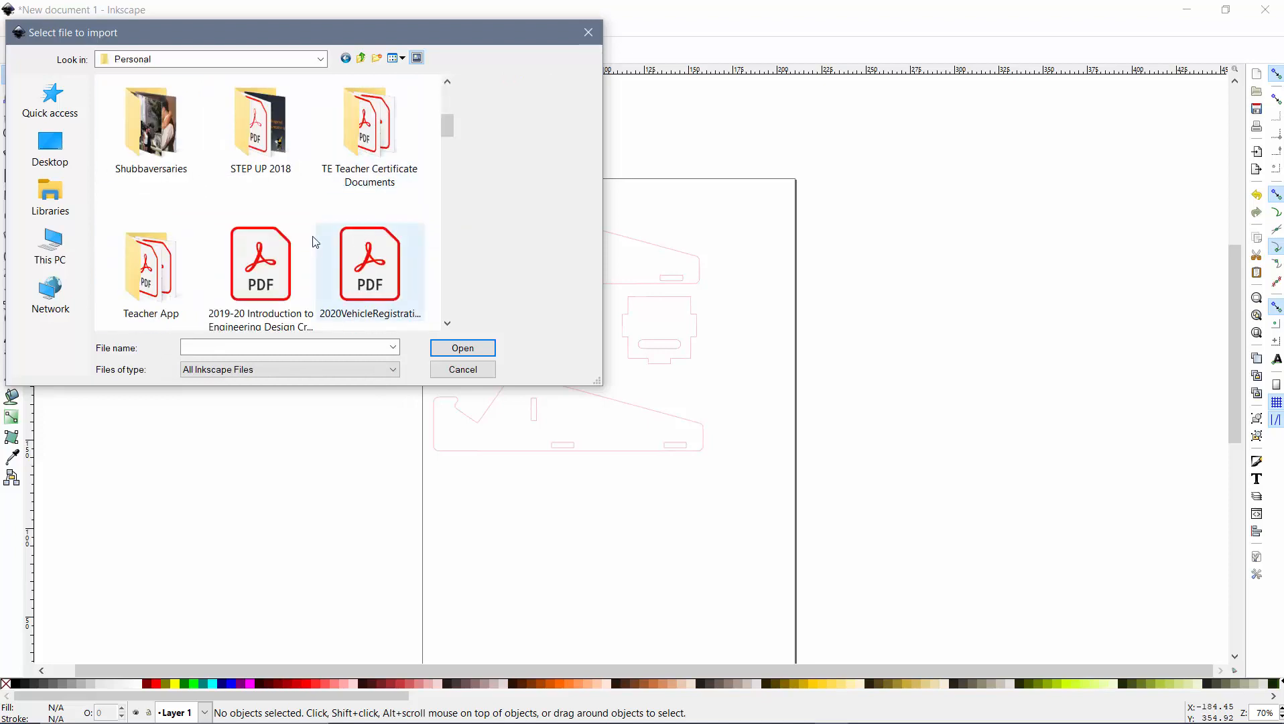
{"action": "scroll", "coordinate": [322, 208], "scroll_direction": "up", "scroll_amount": 3}
{"action": "left_click", "coordinate": [261, 290]}
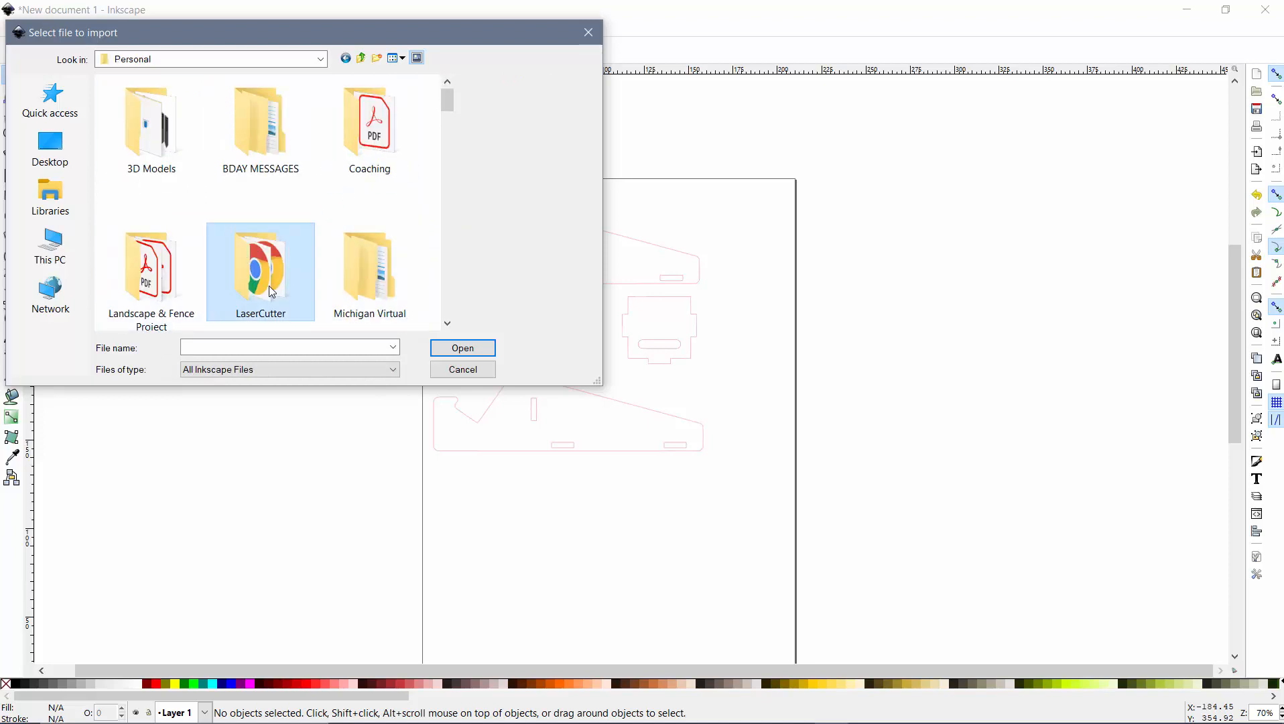
{"action": "double_click", "coordinate": [271, 280]}
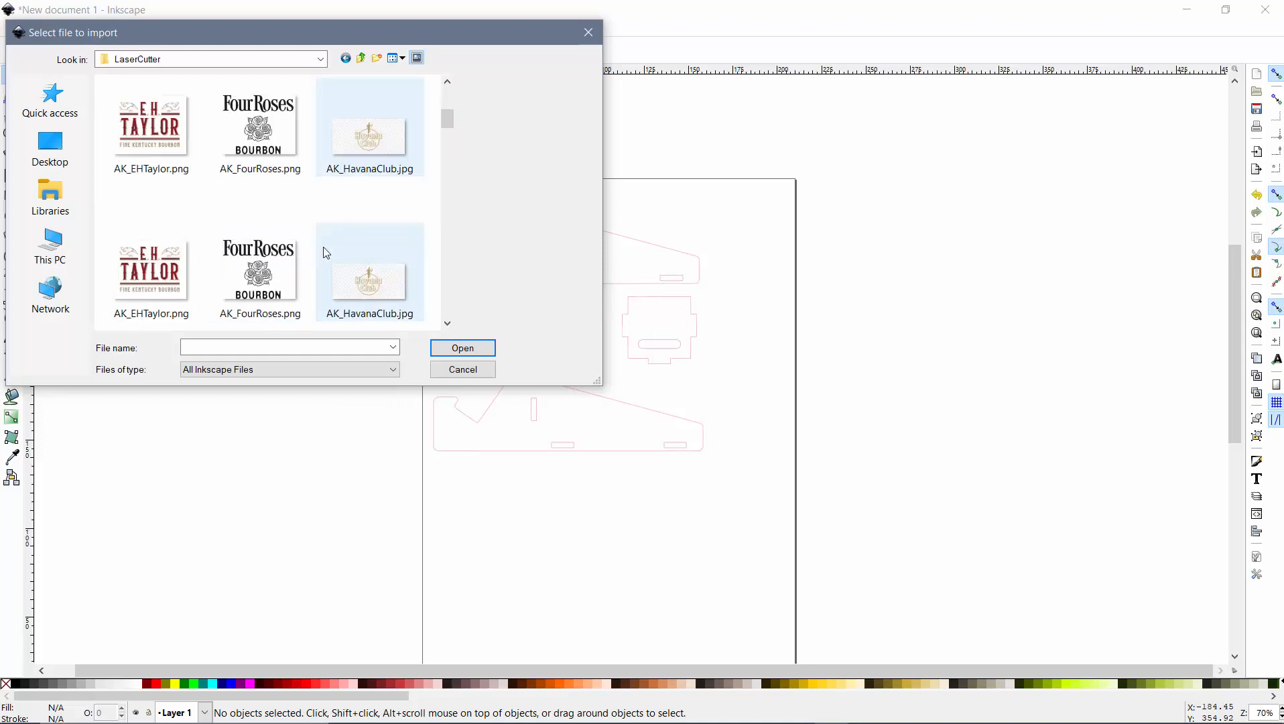
{"action": "scroll", "coordinate": [324, 251], "scroll_direction": "down", "scroll_amount": 10}
{"action": "scroll", "coordinate": [322, 252], "scroll_direction": "down", "scroll_amount": 2}
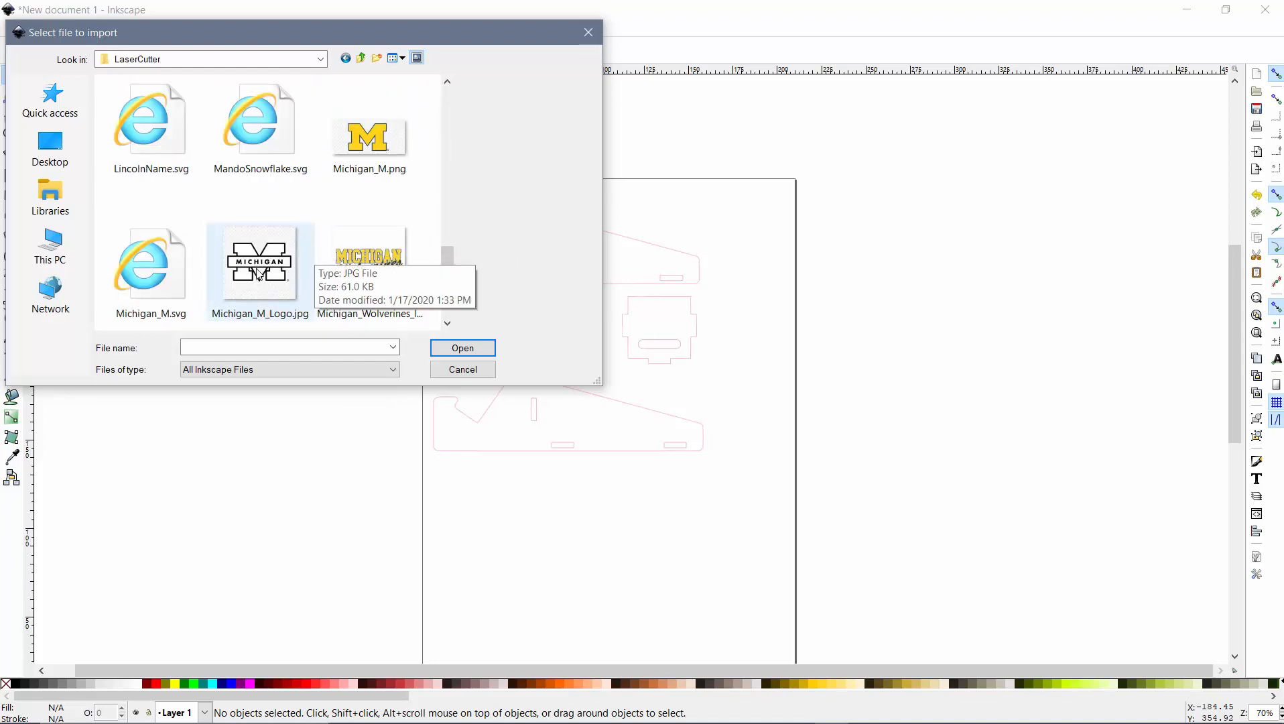
{"action": "double_click", "coordinate": [258, 273]}
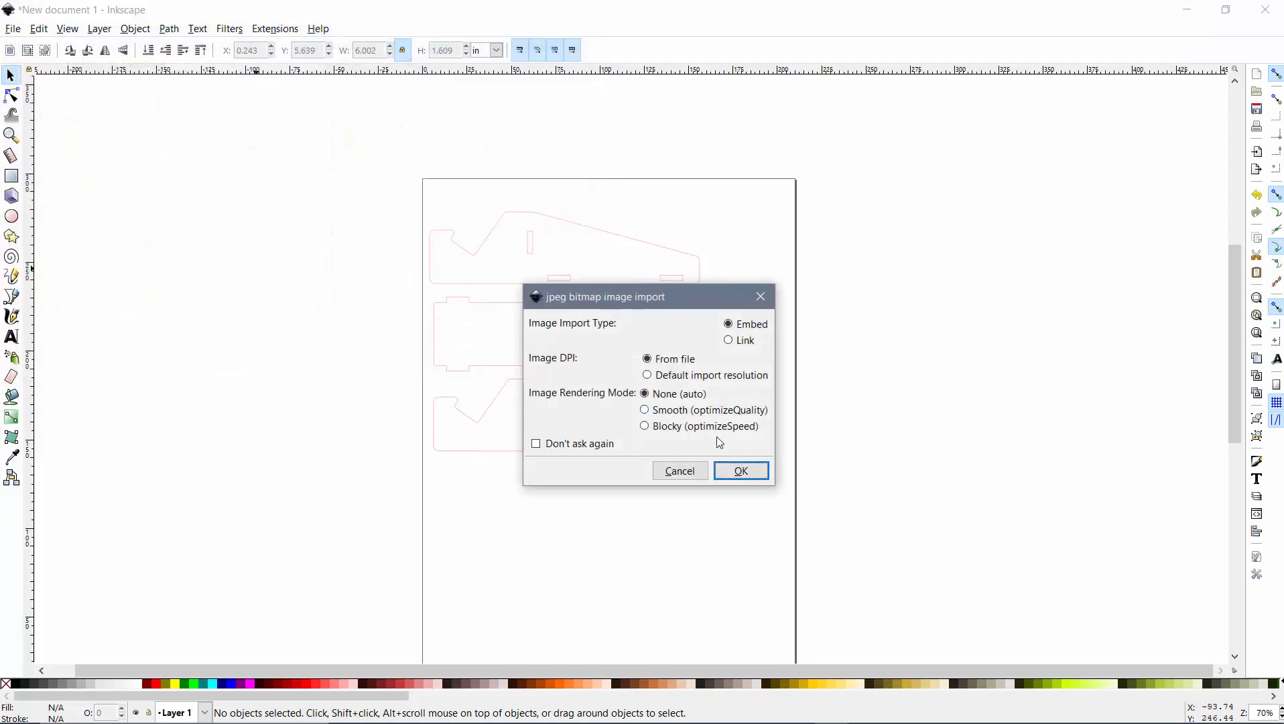
{"action": "left_click", "coordinate": [741, 470]}
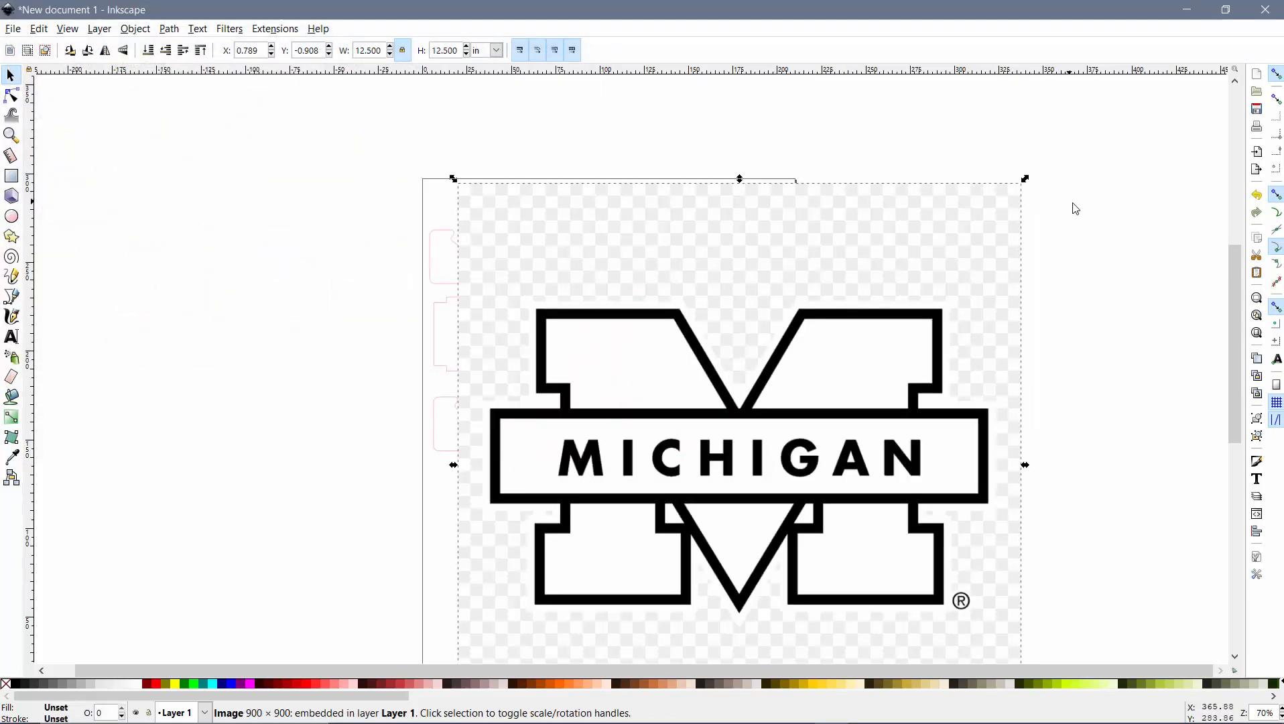
- Scale the Michigan logo image down to about 1.01 in square and place it beside the Center outline at the page edge
{"action": "left_click_drag", "start_coordinate": [1009, 220], "coordinate": [830, 225]}
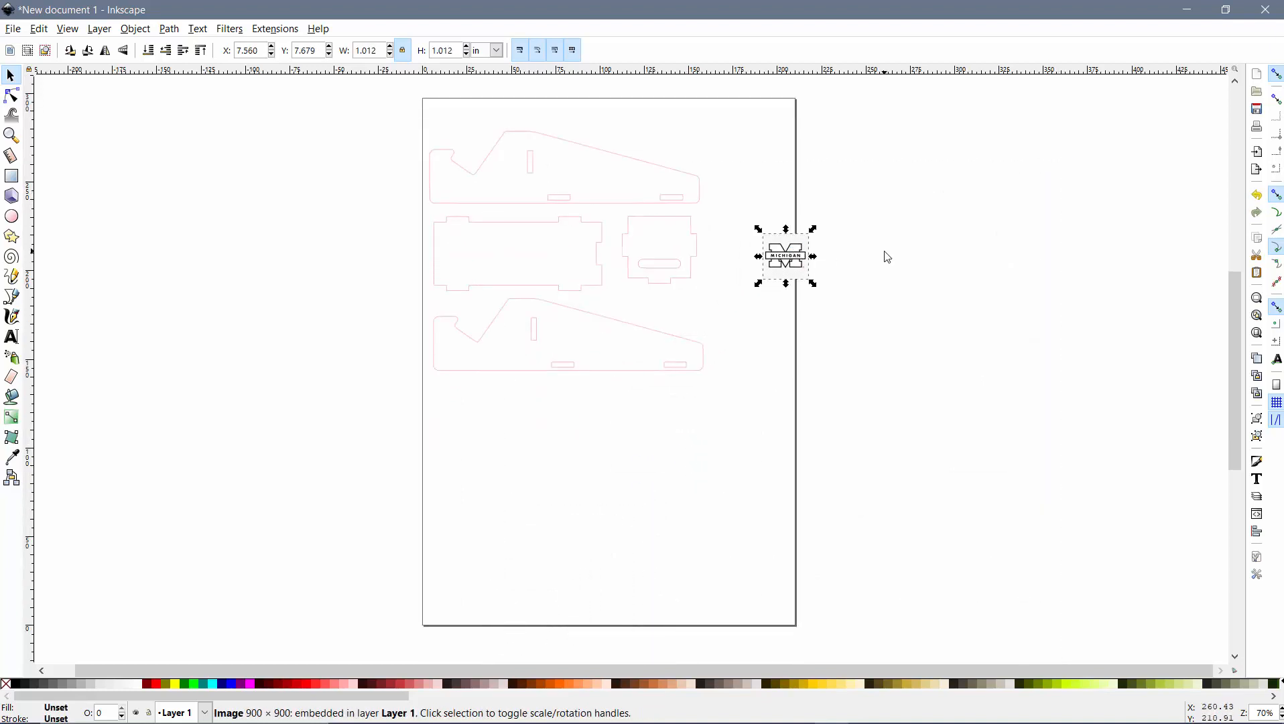
{"action": "left_click", "coordinate": [888, 257]}
{"action": "scroll", "coordinate": [810, 255], "scroll_direction": "up", "scroll_amount": 7}
{"action": "scroll", "coordinate": [808, 388], "scroll_direction": "down", "scroll_amount": 2}
- Trace the Michigan logo image into vector paths using brightness steps with 2 scans
{"action": "left_click", "coordinate": [801, 392]}
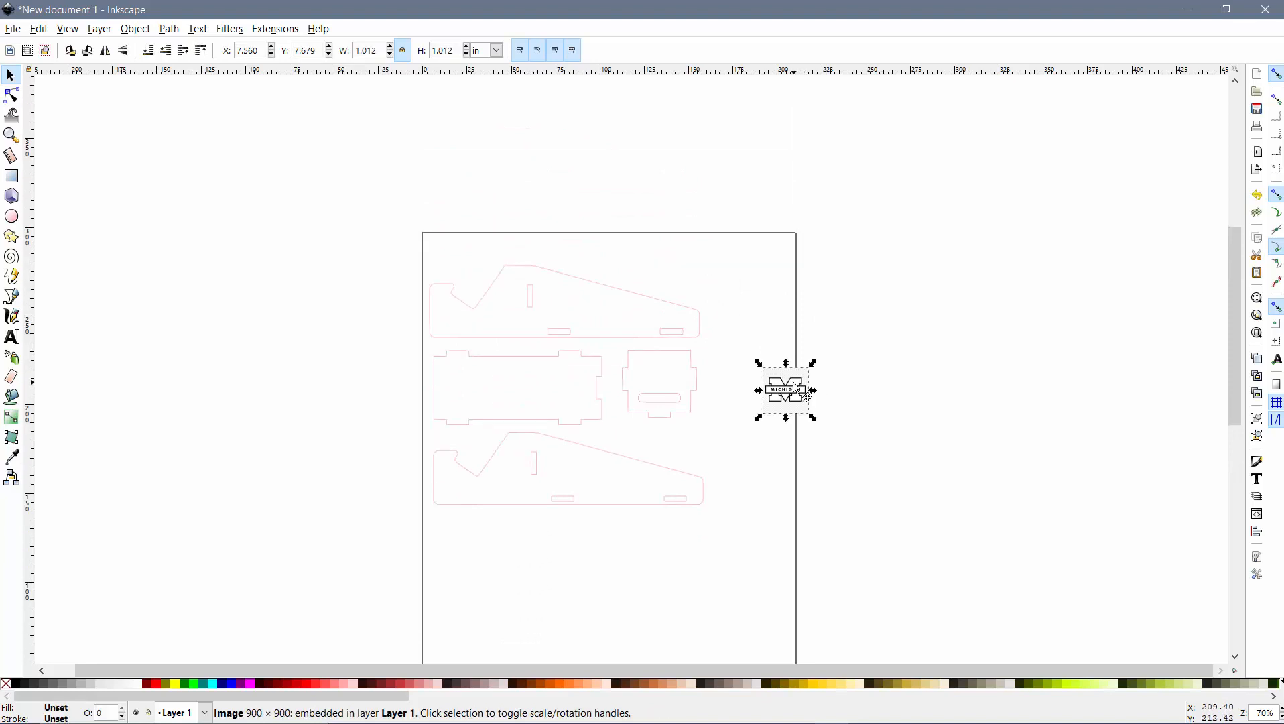
{"action": "left_click", "coordinate": [169, 30]}
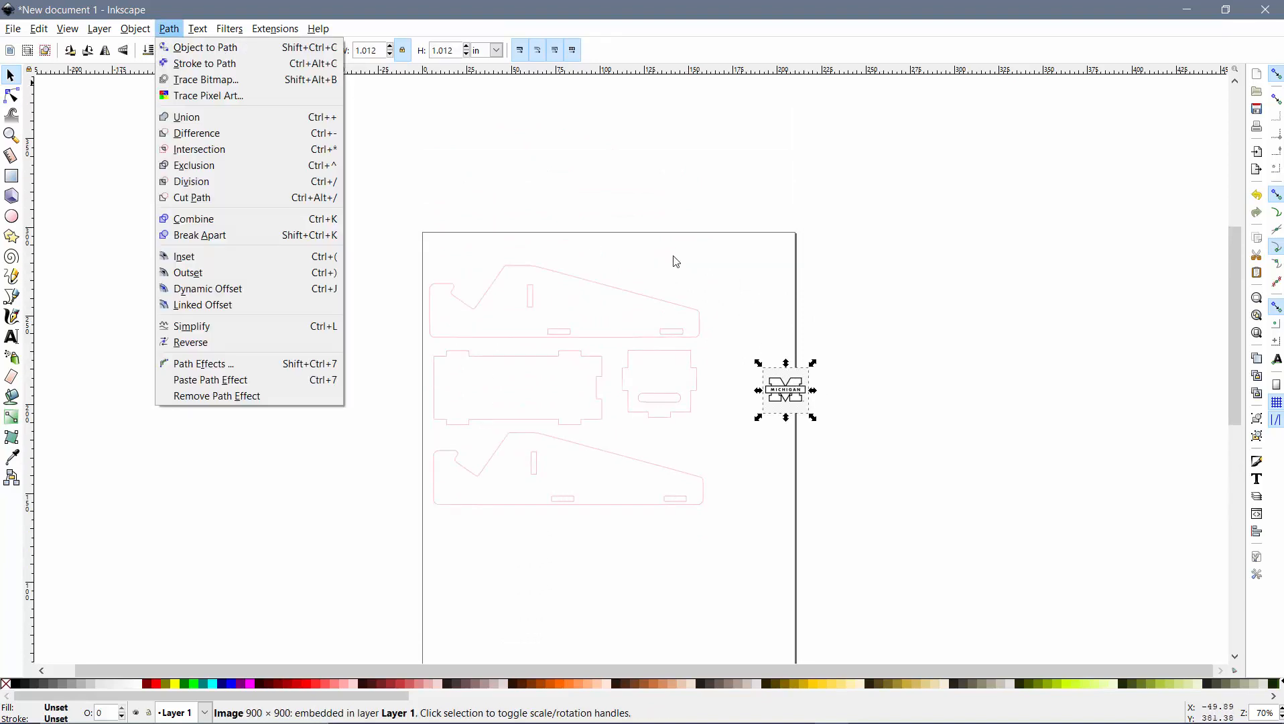
{"action": "left_click", "coordinate": [208, 80]}
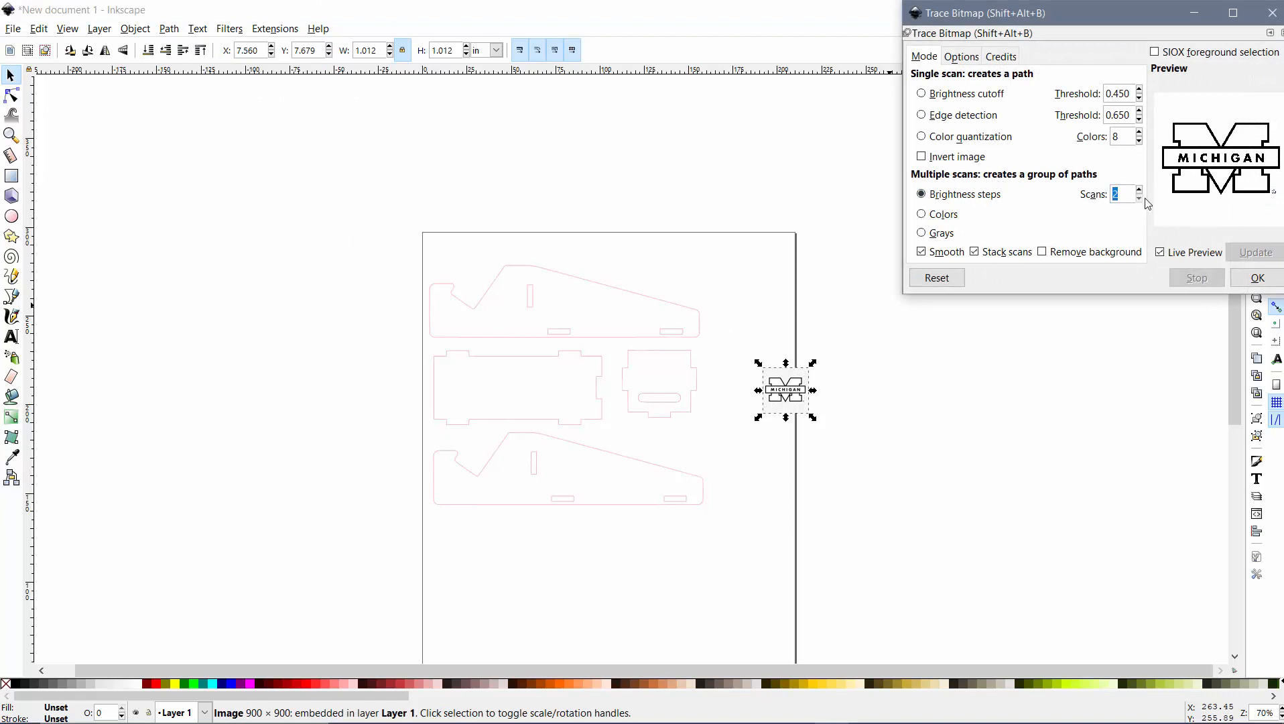
{"action": "left_click", "coordinate": [1256, 278]}
{"action": "left_click", "coordinate": [1010, 431]}
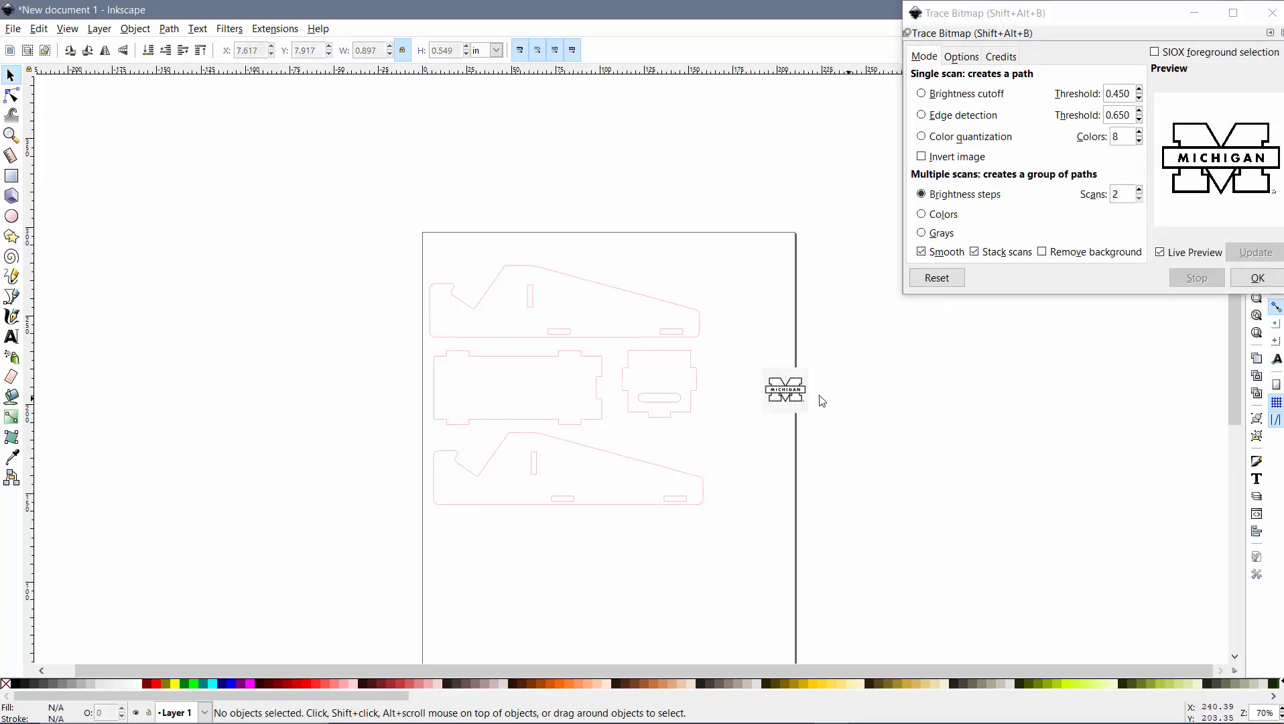
- Move the traced logo onto the Center outline and delete the original Michigan logo image
{"action": "mouse_move", "coordinate": [786, 395]}
{"action": "left_mouse_down"}
{"action": "mouse_move", "coordinate": [688, 357]}
{"action": "mouse_move", "coordinate": [638, 376]}
{"action": "left_mouse_up"}
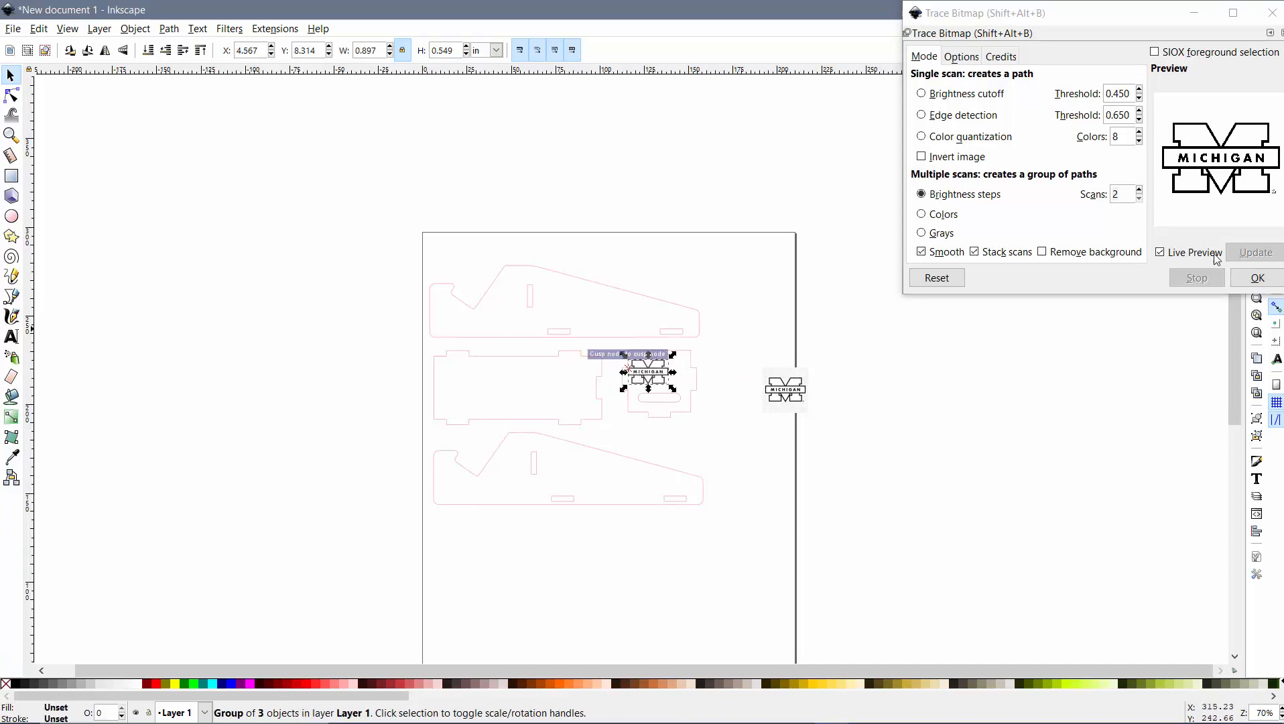
{"action": "left_click", "coordinate": [1236, 282]}
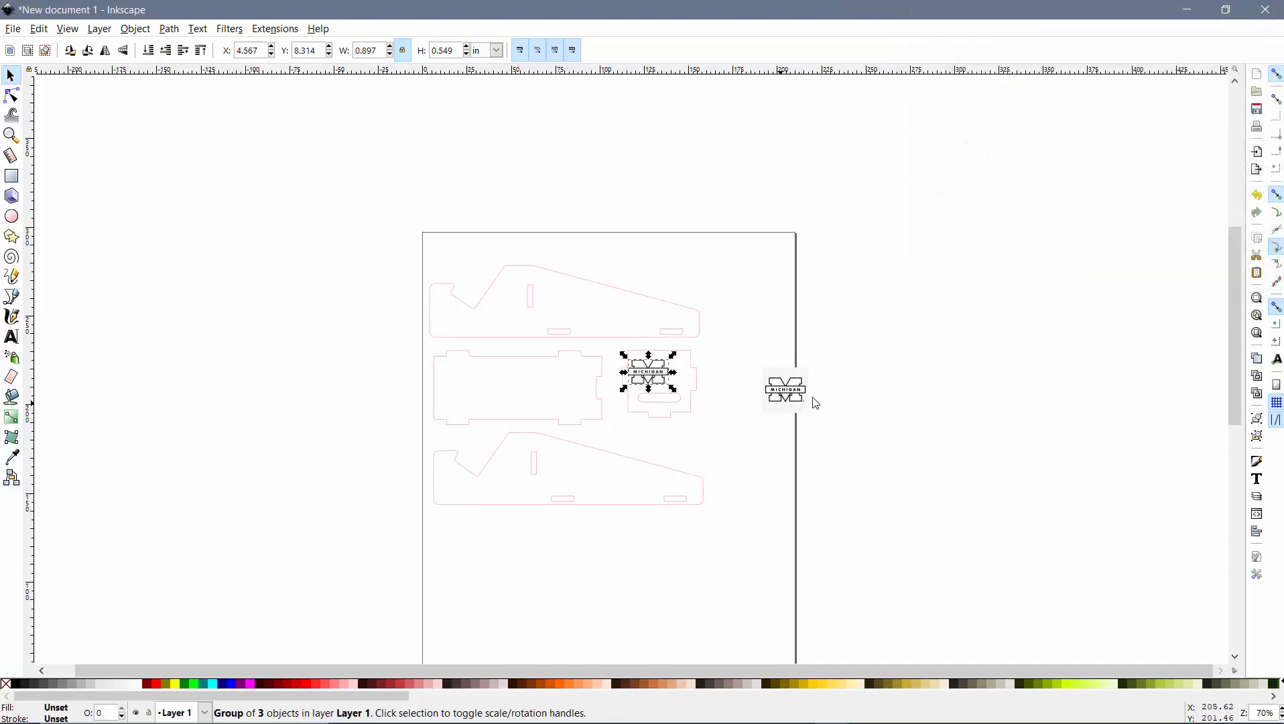
{"action": "left_click_drag", "start_coordinate": [808, 394], "coordinate": [978, 400]}
{"action": "key", "text": "Delete"}
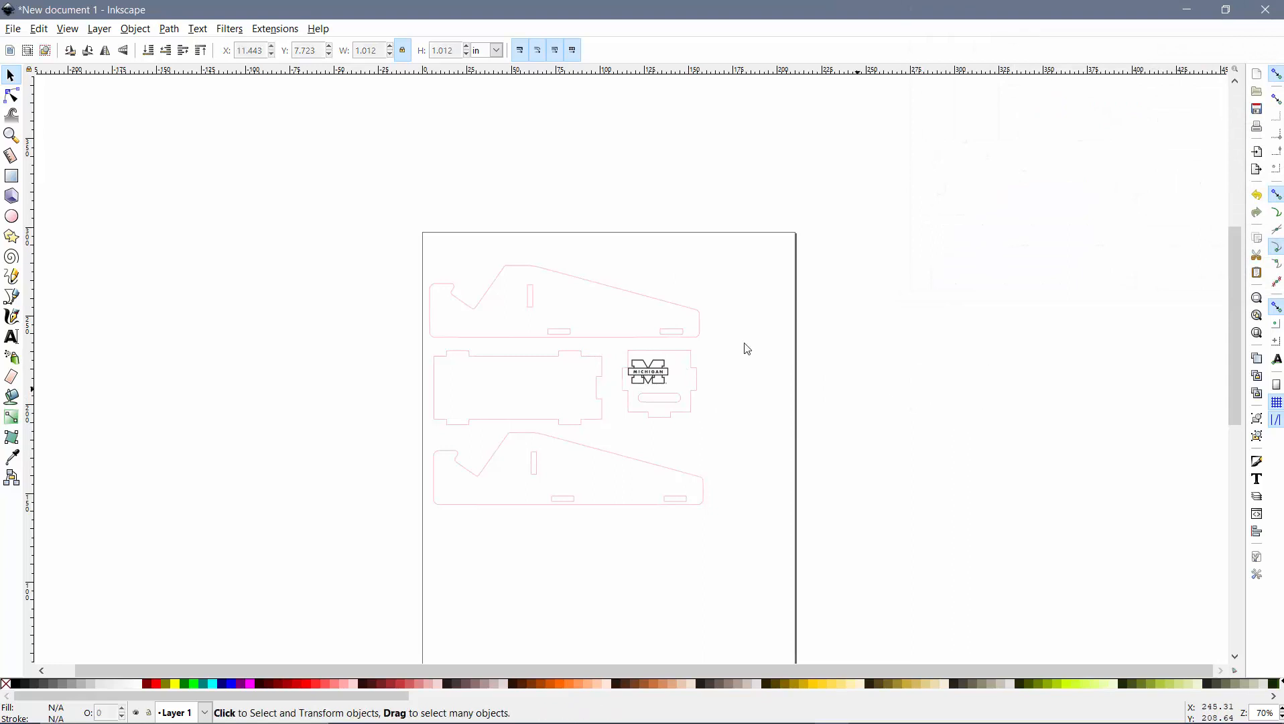
- Center the traced Michigan logo above the rounded slot inside the Center outline and deselect it
{"action": "scroll", "coordinate": [683, 382], "scroll_direction": "up", "scroll_amount": 2}
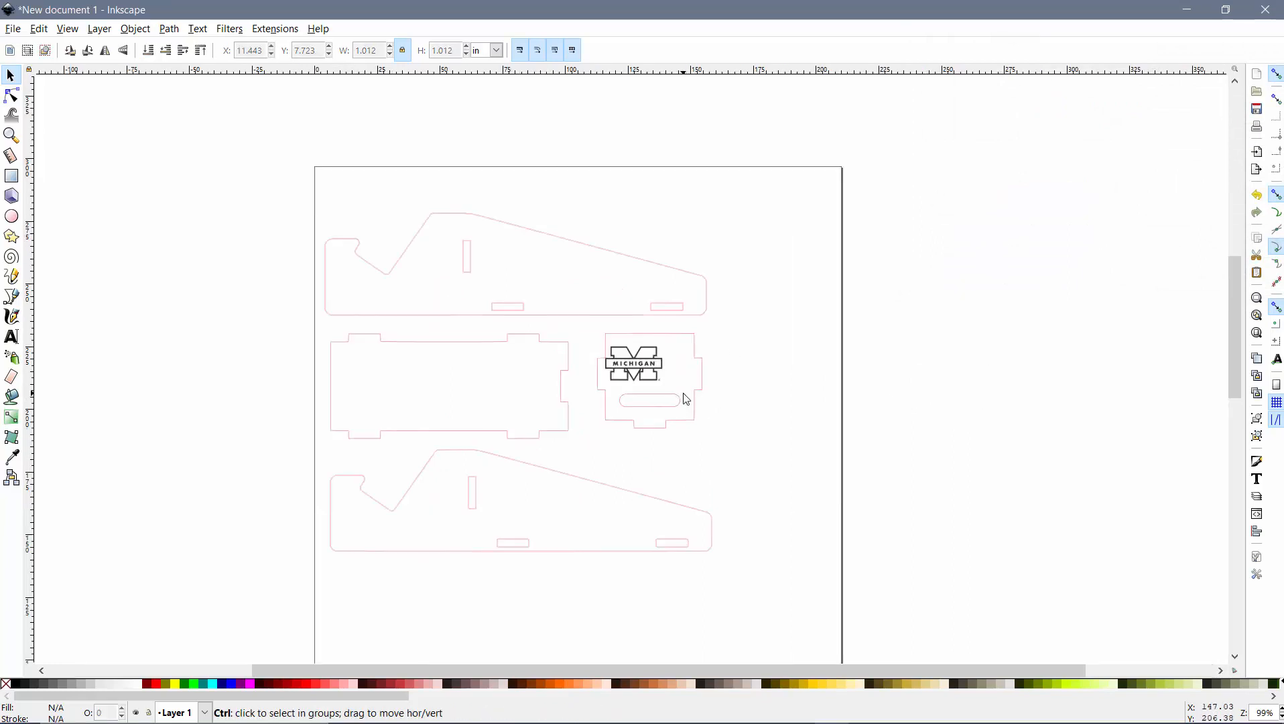
{"action": "left_click", "coordinate": [661, 362]}
{"action": "left_click_drag", "start_coordinate": [661, 362], "coordinate": [663, 363]}
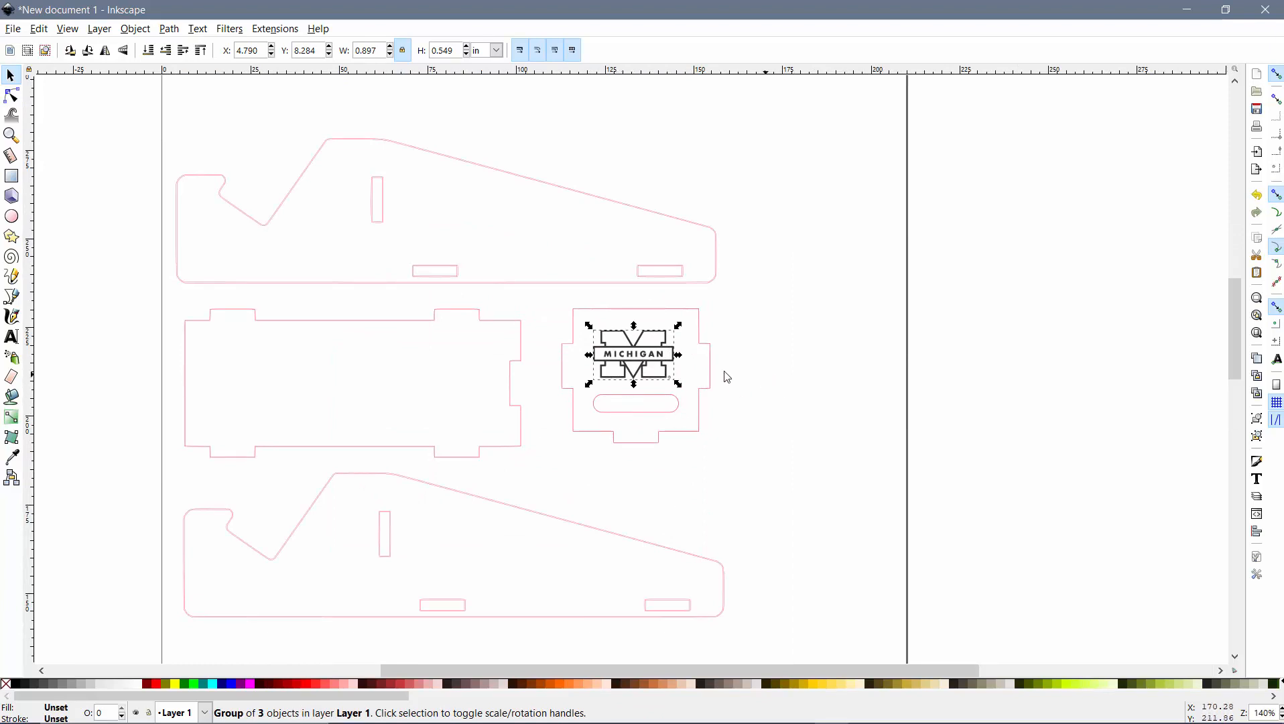
{"action": "left_click", "coordinate": [1011, 321]}
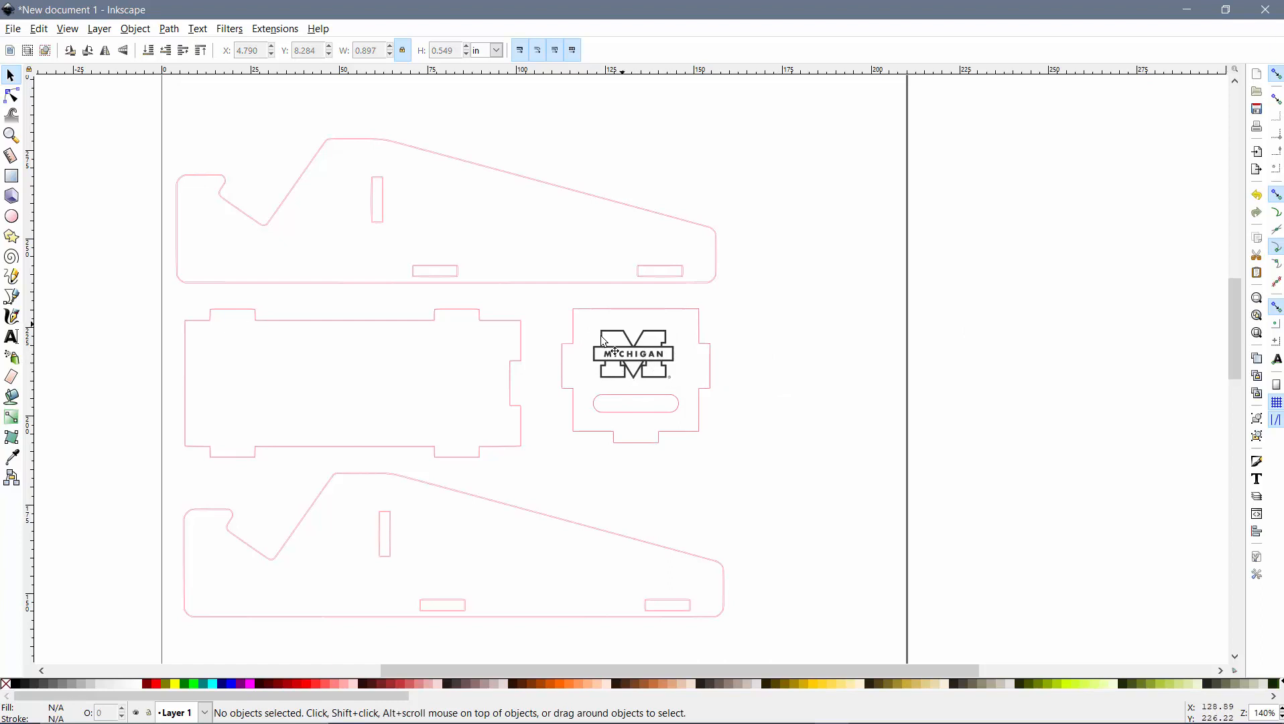
- Examine the side, Bottom and Center outlines up close for doubled cut lines
{"action": "scroll", "coordinate": [610, 376], "scroll_direction": "down", "scroll_amount": 2}
{"action": "scroll", "coordinate": [453, 218], "scroll_direction": "up", "scroll_amount": 4}
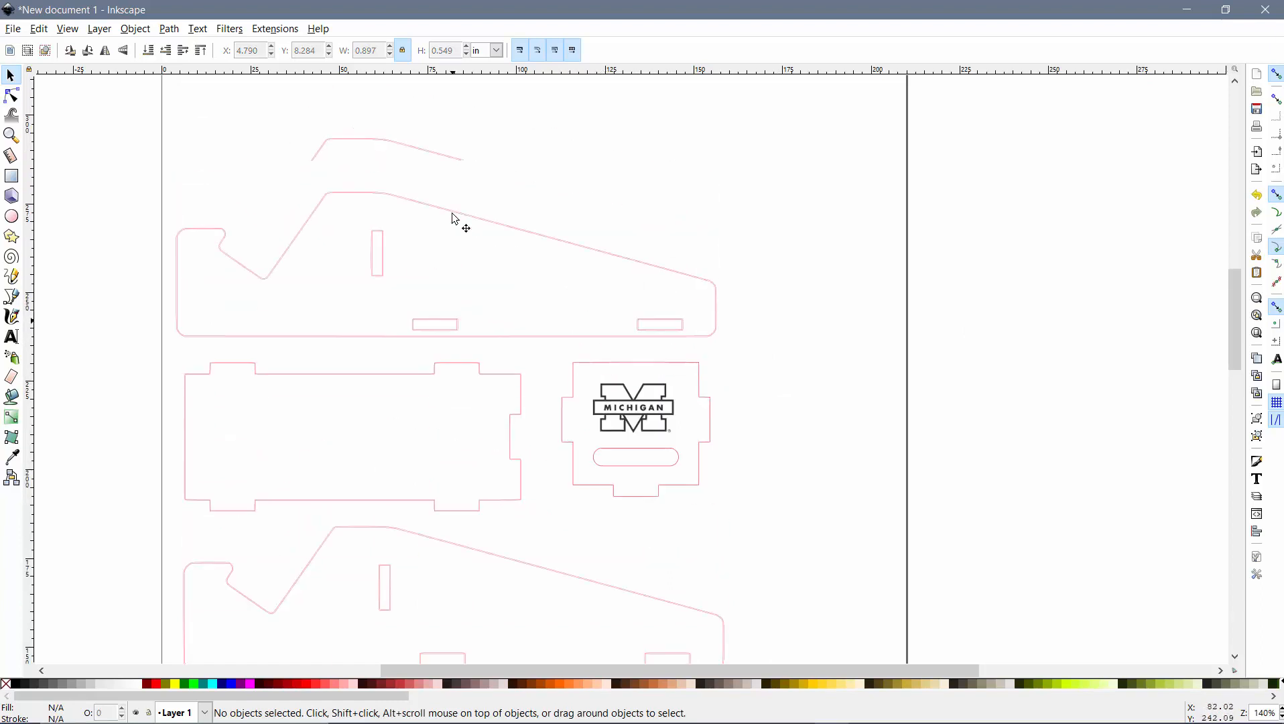
{"action": "scroll", "coordinate": [494, 322], "scroll_direction": "up", "scroll_amount": 2, "text": "ctrl"}
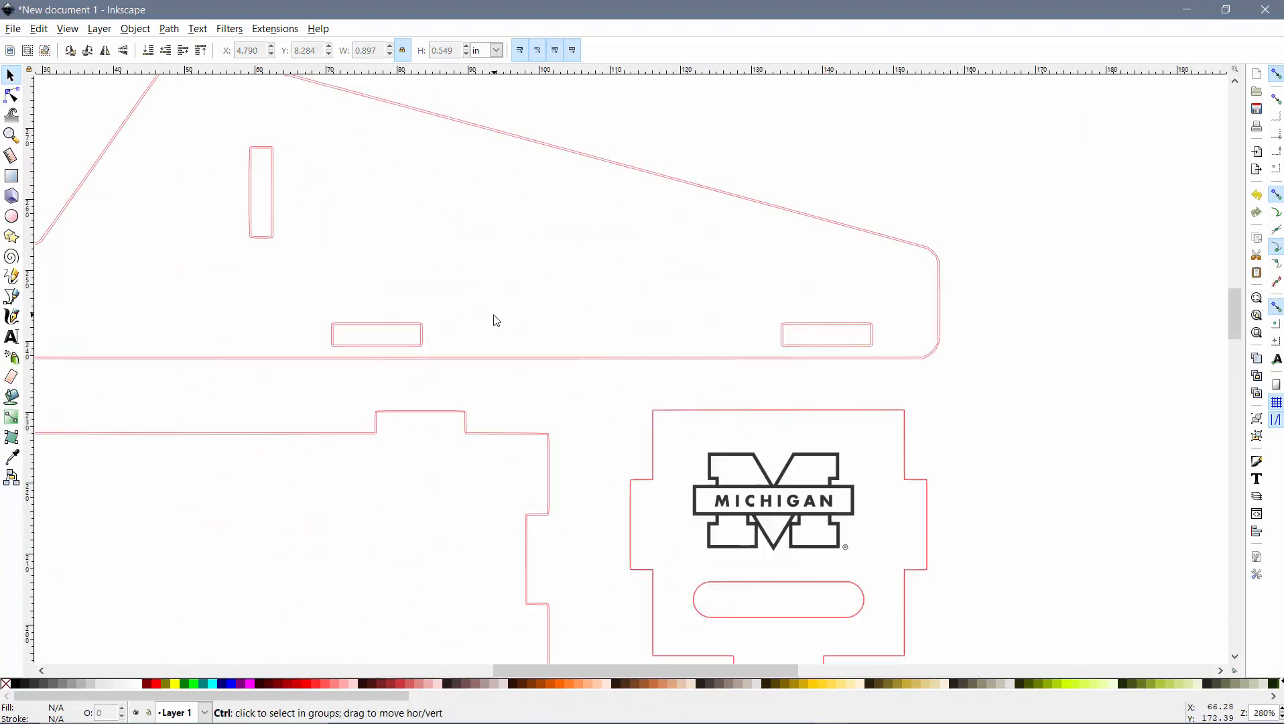
{"action": "scroll", "coordinate": [492, 328], "scroll_direction": "up", "scroll_amount": 1, "text": "ctrl"}
{"action": "scroll", "coordinate": [492, 331], "scroll_direction": "up", "scroll_amount": 3, "text": "ctrl"}
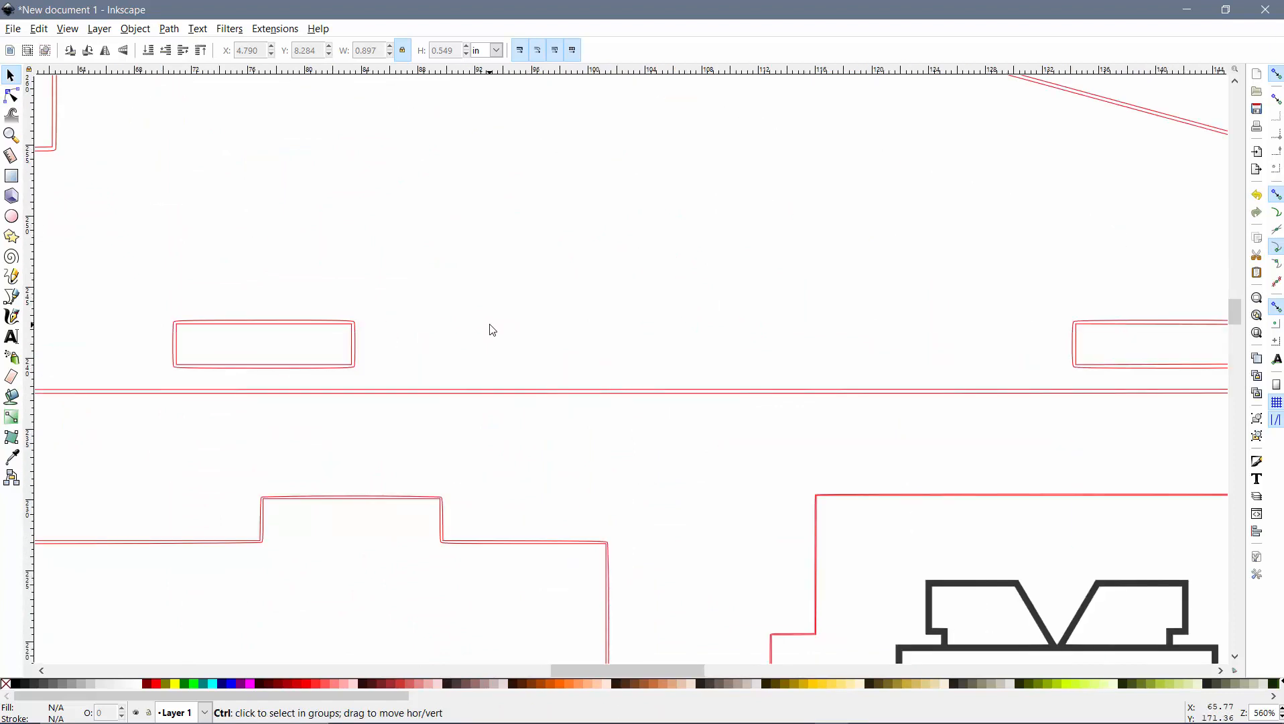
{"action": "scroll", "coordinate": [492, 329], "scroll_direction": "down", "scroll_amount": 4, "text": "ctrl"}
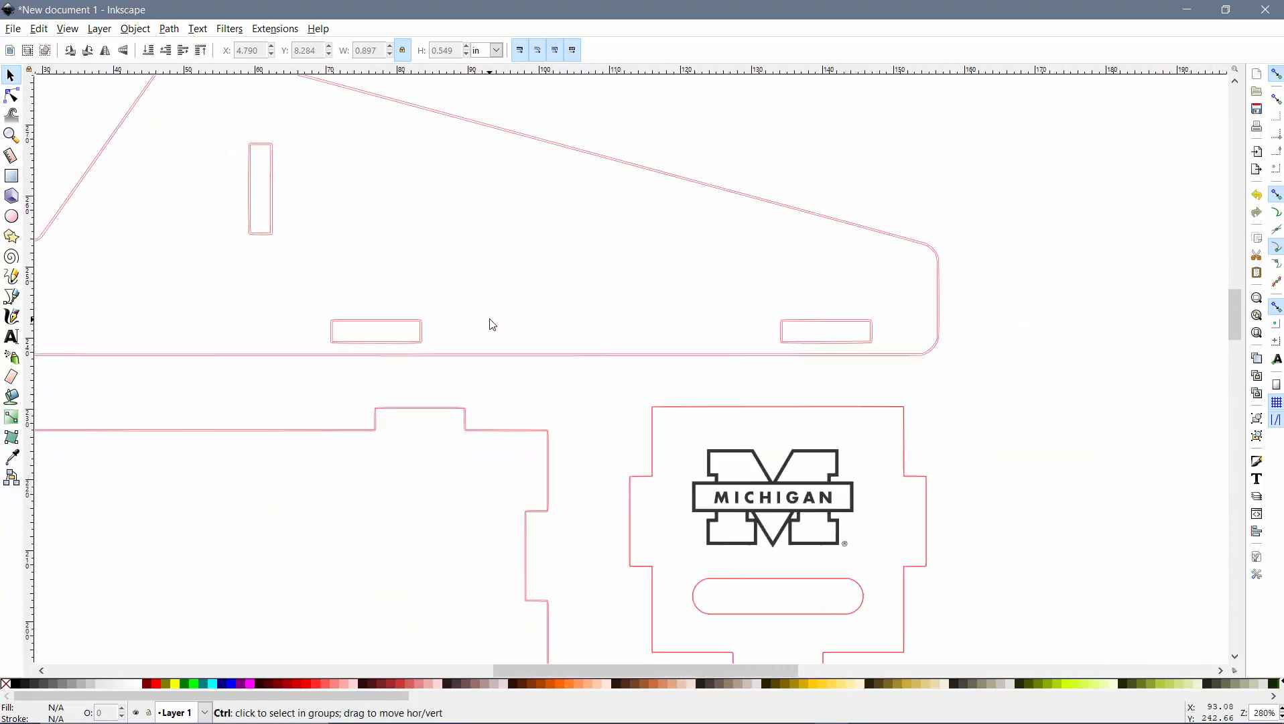
{"action": "scroll", "coordinate": [481, 299], "scroll_direction": "down", "scroll_amount": 2, "text": "ctrl"}
{"action": "scroll", "coordinate": [455, 238], "scroll_direction": "up", "scroll_amount": 1, "text": "ctrl"}
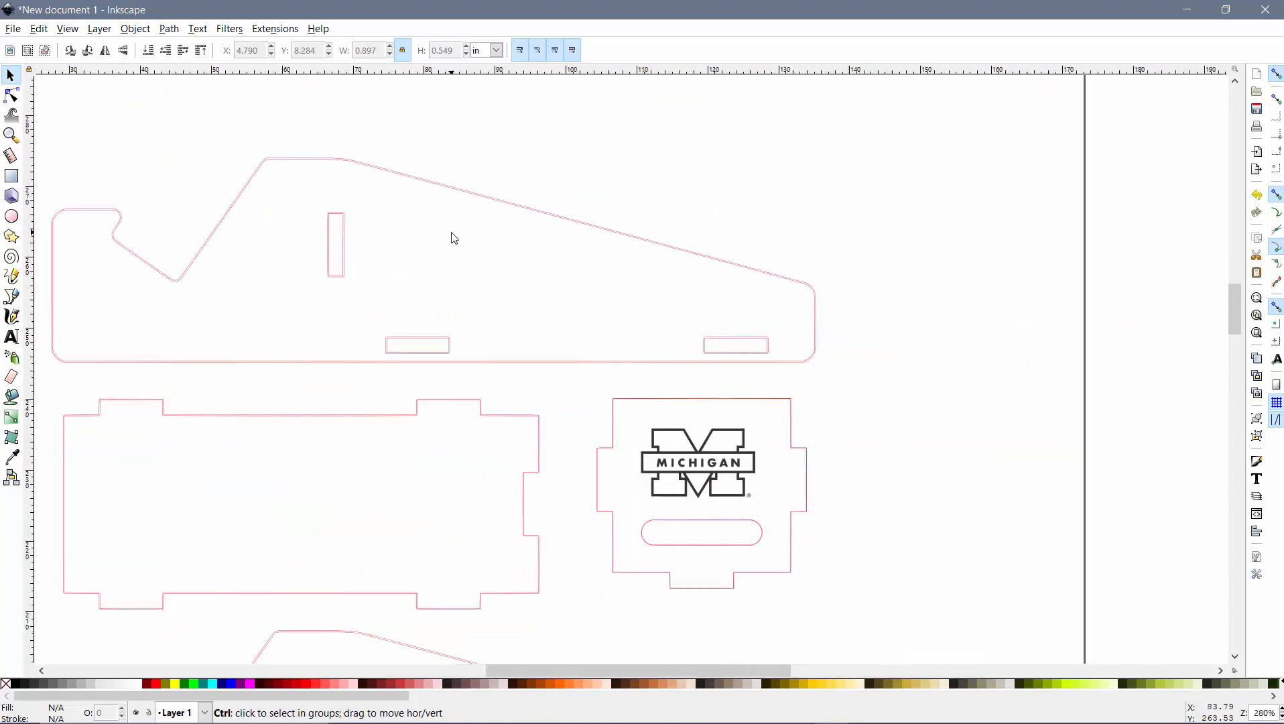
{"action": "scroll", "coordinate": [454, 237], "scroll_direction": "up", "scroll_amount": 1, "text": "ctrl"}
{"action": "scroll", "coordinate": [402, 316], "scroll_direction": "up", "scroll_amount": 2}
{"action": "scroll", "coordinate": [608, 303], "scroll_direction": "up", "scroll_amount": 1, "text": "ctrl"}
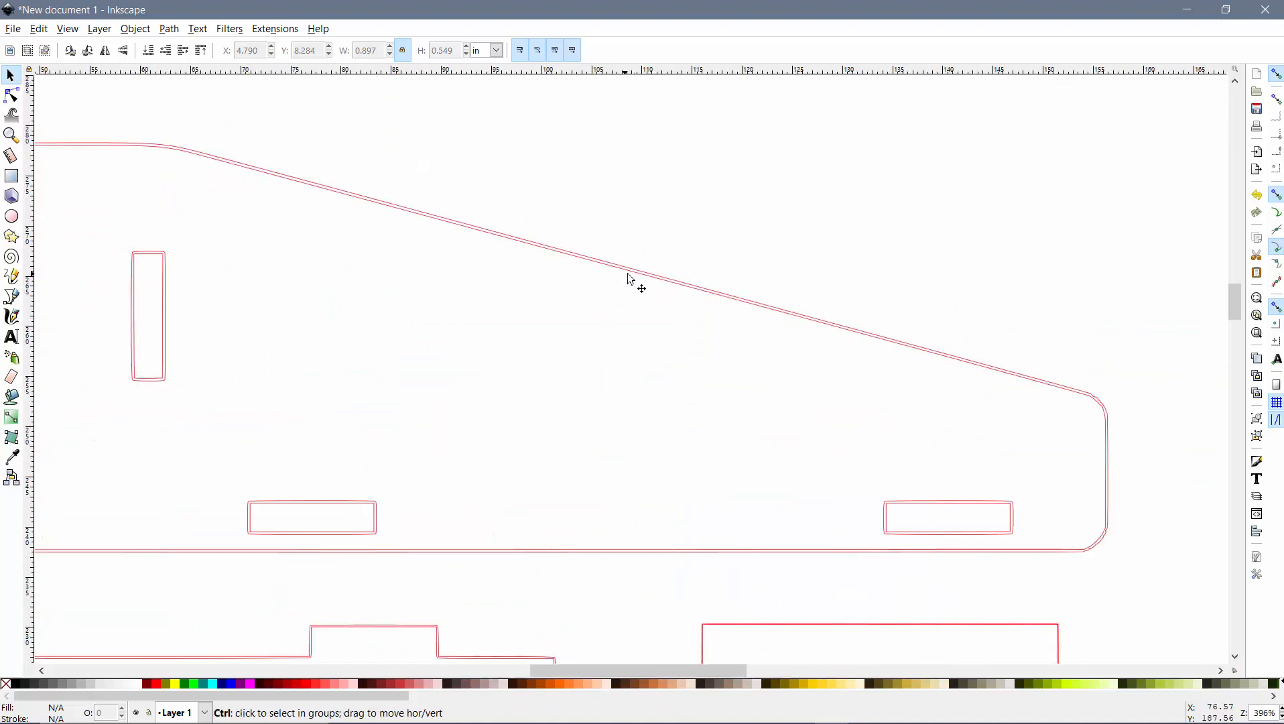
- Edit the upper side outline's nodes and delete those at the left end of the rightmost bottom slot's inner contour
{"action": "left_click", "coordinate": [1108, 416]}
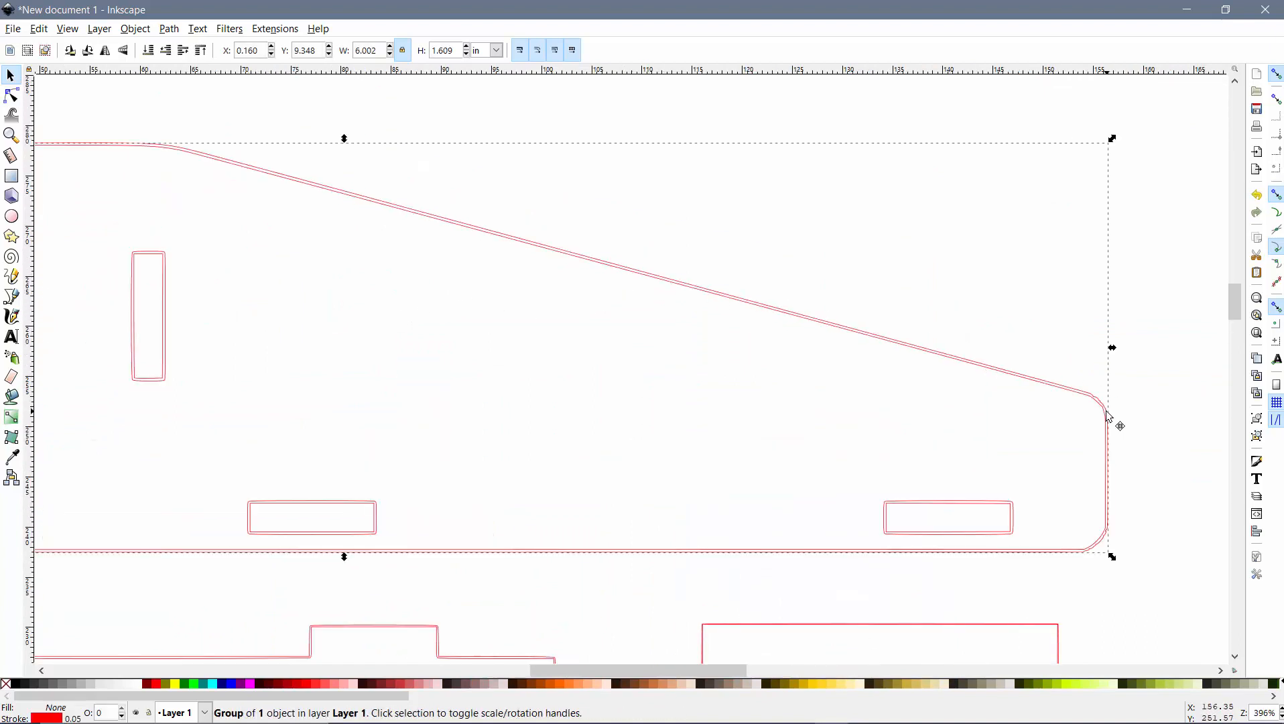
{"action": "double_click", "coordinate": [1105, 413]}
{"action": "double_click", "coordinate": [1105, 409]}
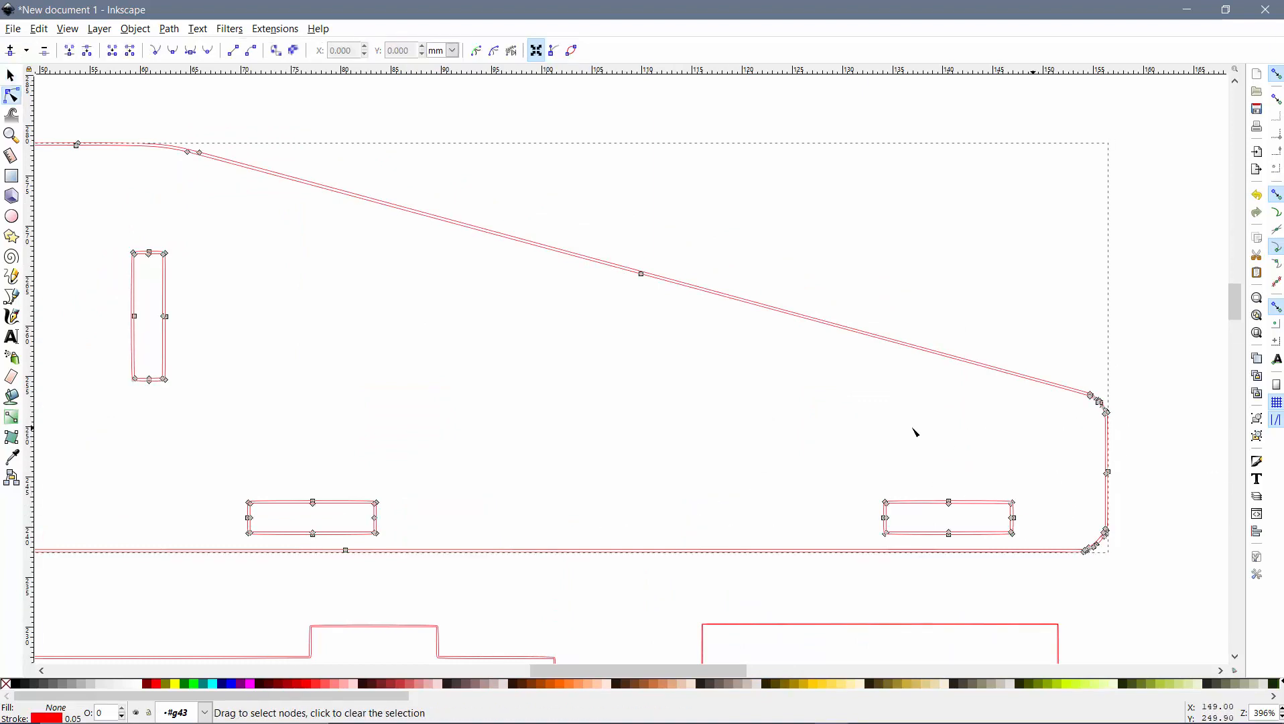
{"action": "scroll", "coordinate": [962, 519], "scroll_direction": "up", "scroll_amount": 2}
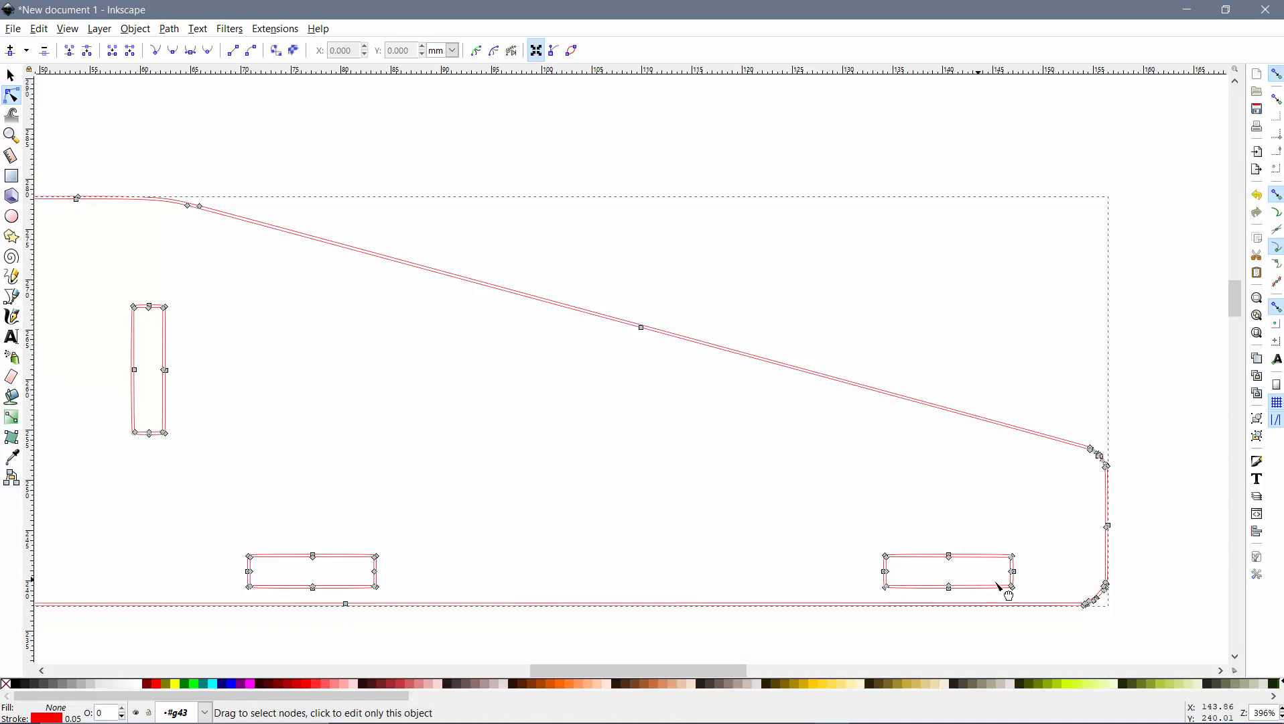
{"action": "scroll", "coordinate": [1005, 586], "scroll_direction": "up", "scroll_amount": 4}
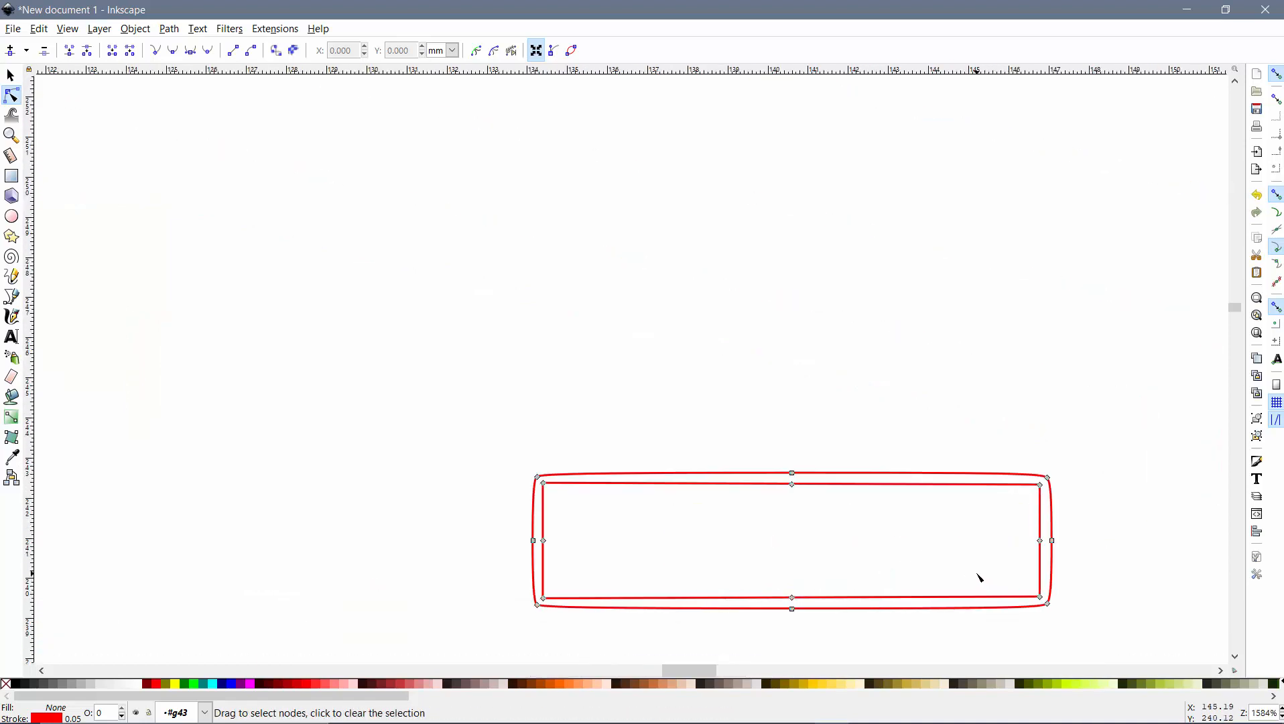
{"action": "scroll", "coordinate": [979, 578], "scroll_direction": "up", "scroll_amount": 1}
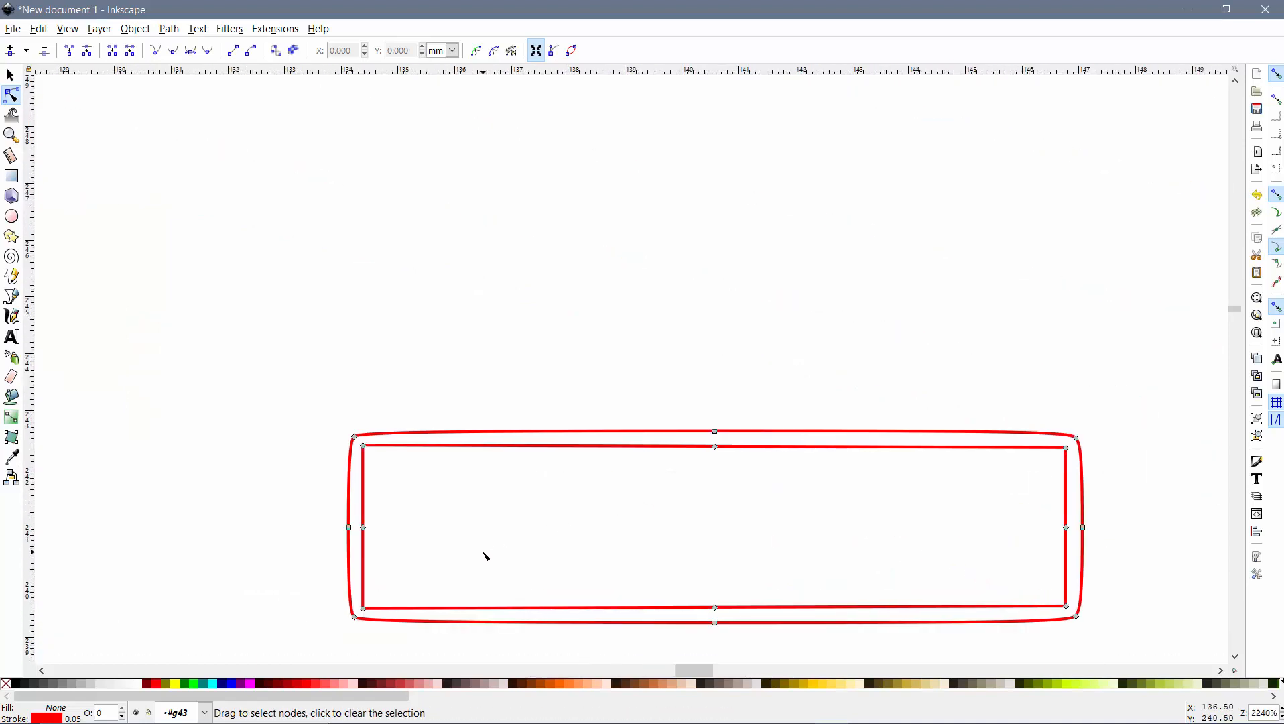
{"action": "left_click", "coordinate": [363, 446]}
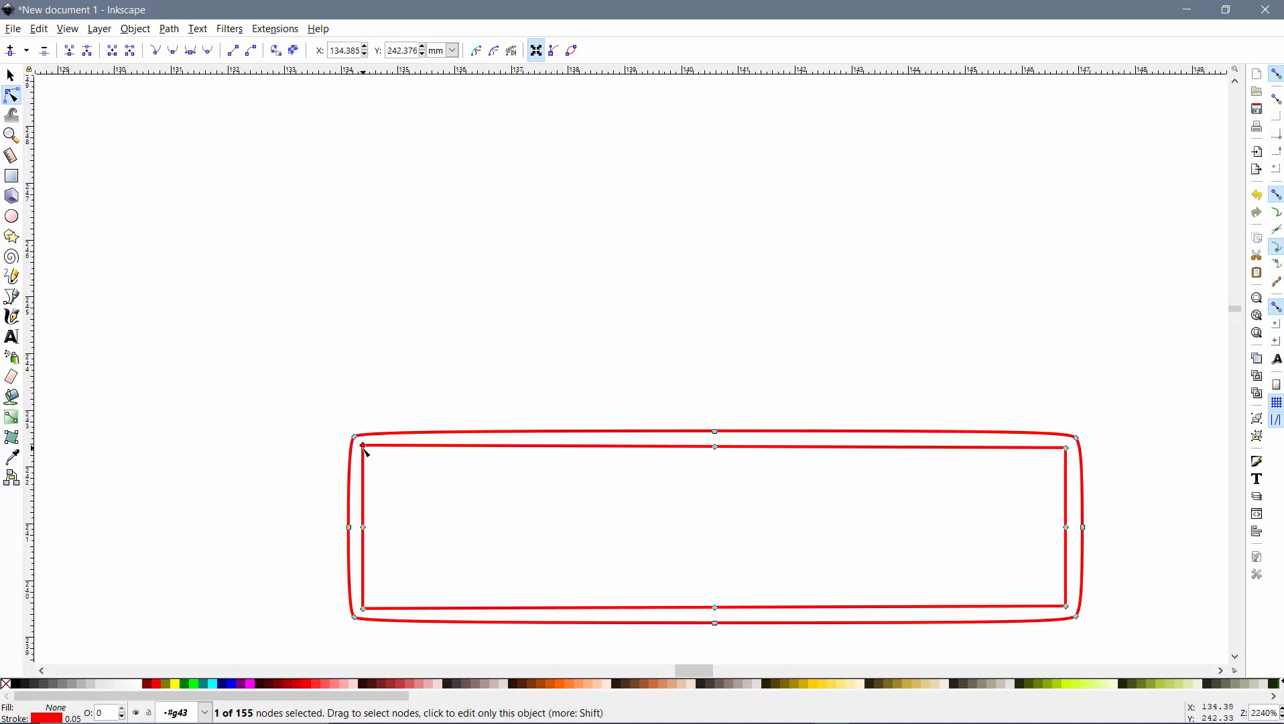
{"action": "key", "text": "Delete"}
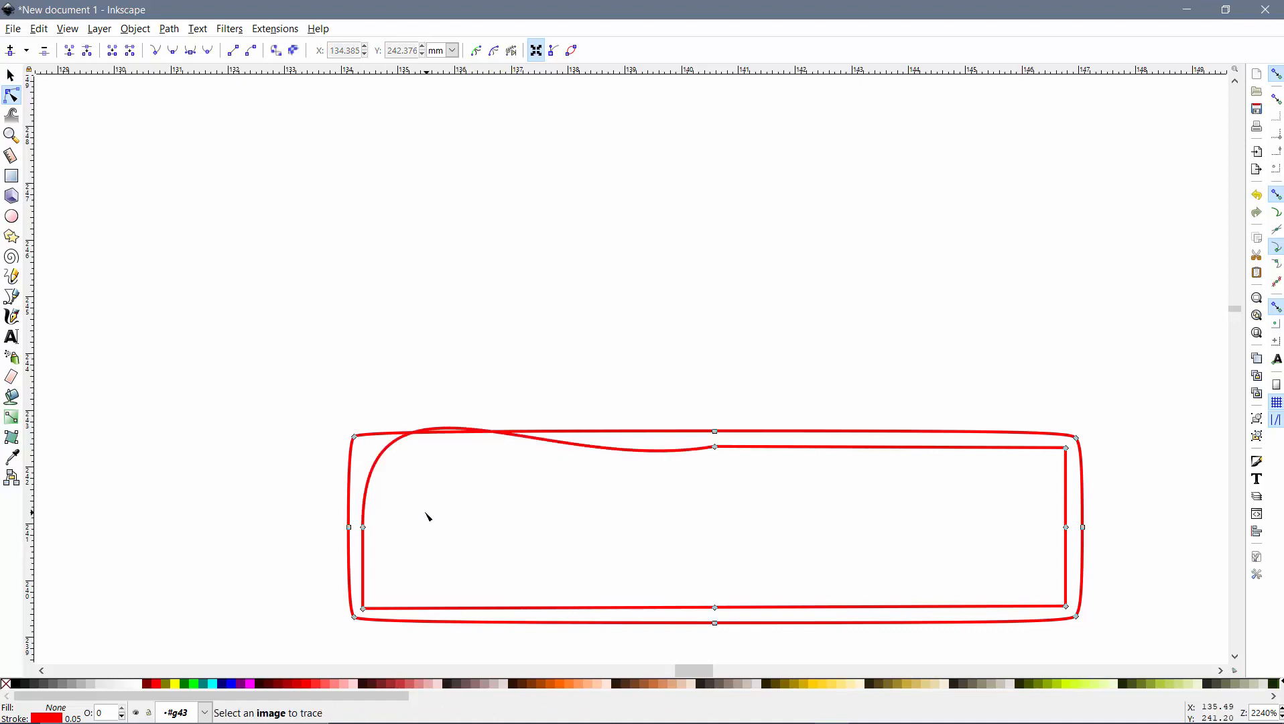
{"action": "left_click", "coordinate": [363, 614]}
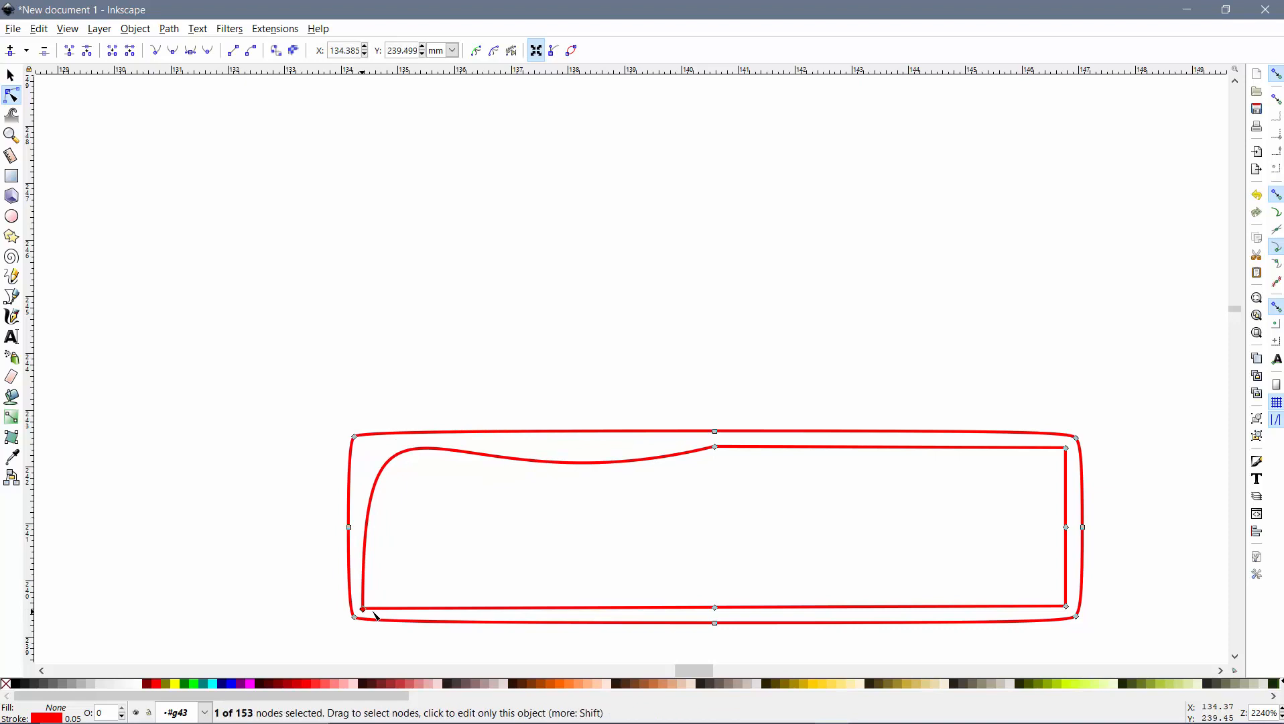
{"action": "key", "text": "Delete"}
- Delete the remaining middle and right-end nodes of that slot's inner contour, leaving only the outer contour
{"action": "left_click_drag", "start_coordinate": [698, 440], "coordinate": [731, 616]}
{"action": "key", "text": "Delete"}
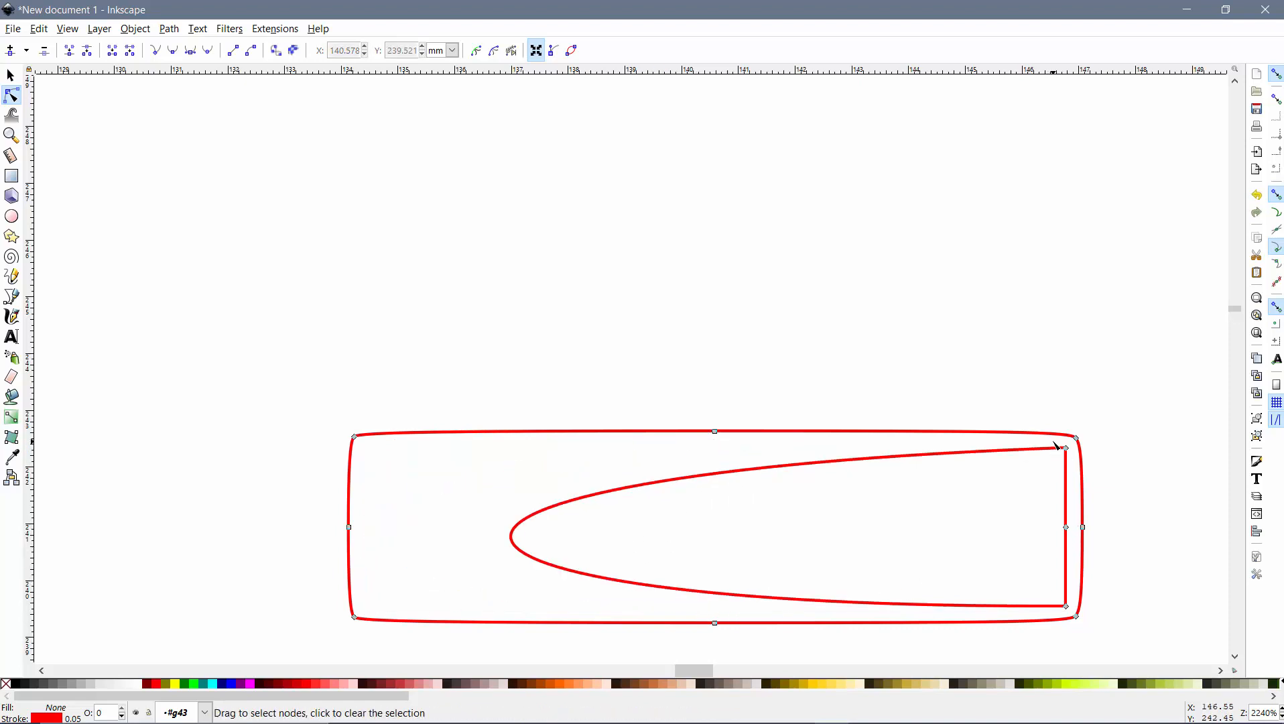
{"action": "left_click_drag", "start_coordinate": [1059, 450], "coordinate": [1075, 615]}
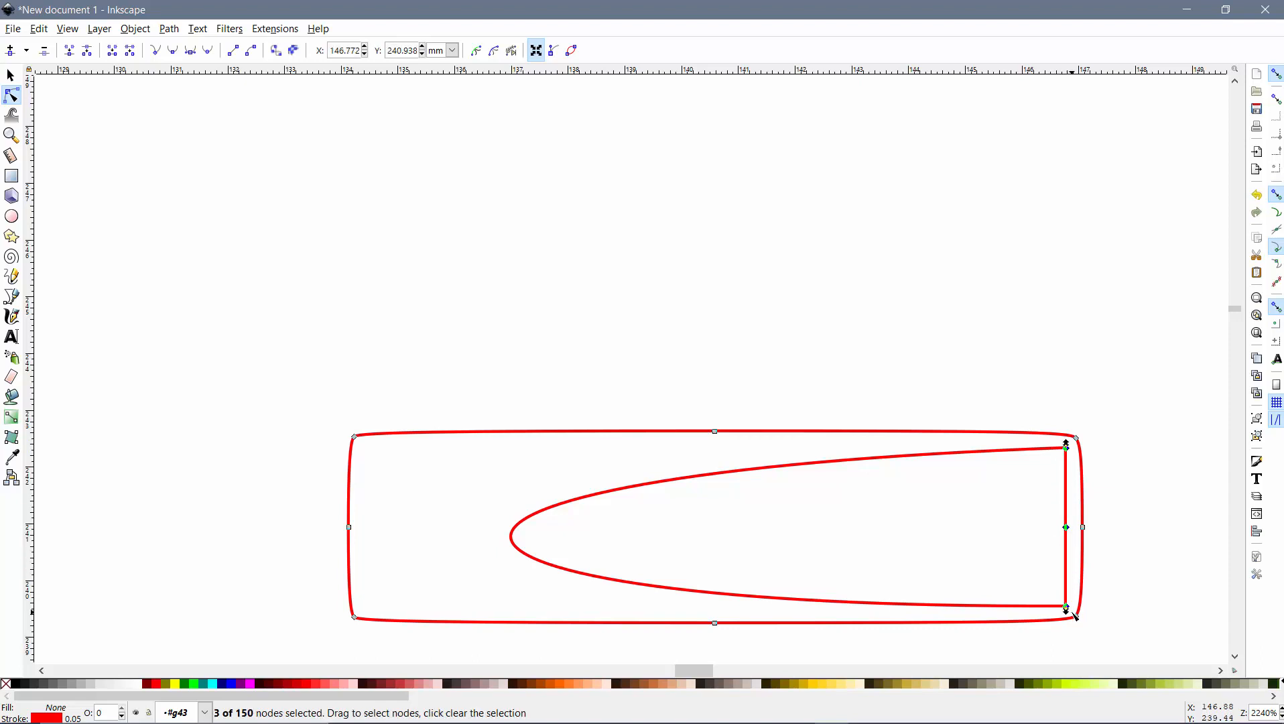
{"action": "key", "text": "Delete"}
{"action": "key", "text": "Delete"}
- Try to delete the inner contour's nodes around the lower right rounded corner of the upper side outline
{"action": "scroll", "coordinate": [931, 525], "scroll_direction": "down", "scroll_amount": 5}
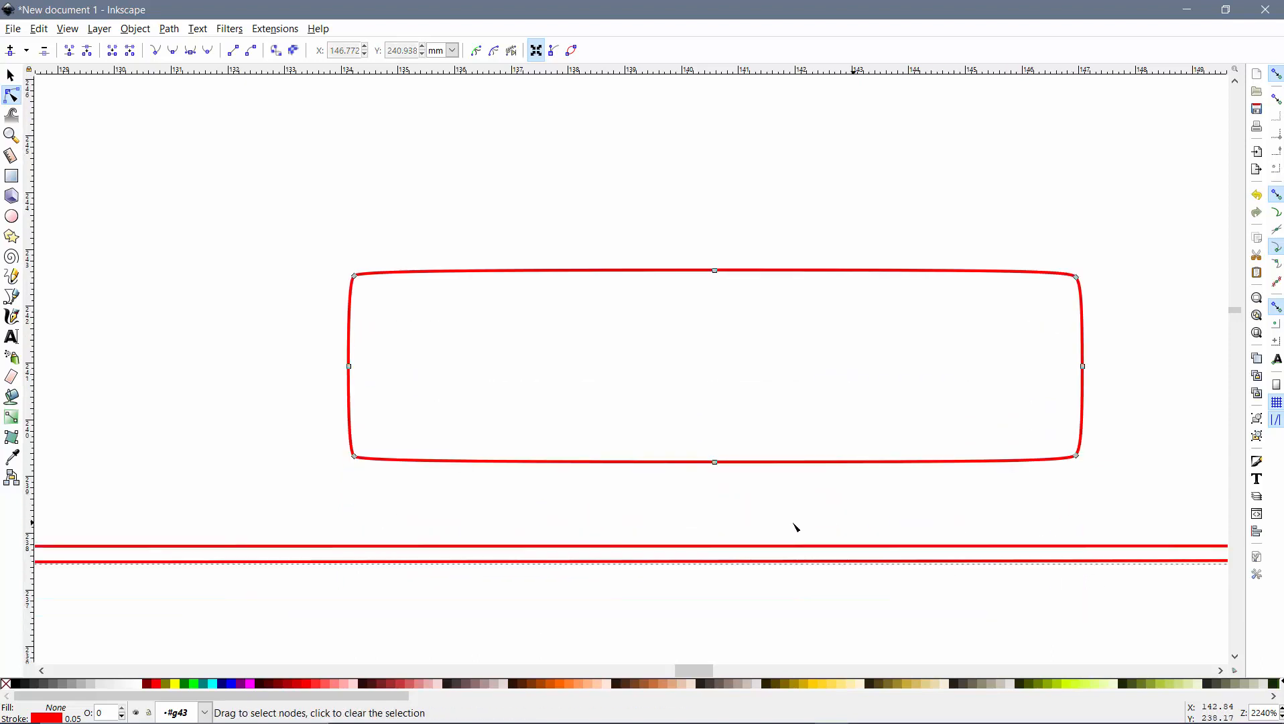
{"action": "scroll", "coordinate": [799, 521], "scroll_direction": "down", "scroll_amount": 3}
{"action": "scroll", "coordinate": [1077, 533], "scroll_direction": "up", "scroll_amount": 3}
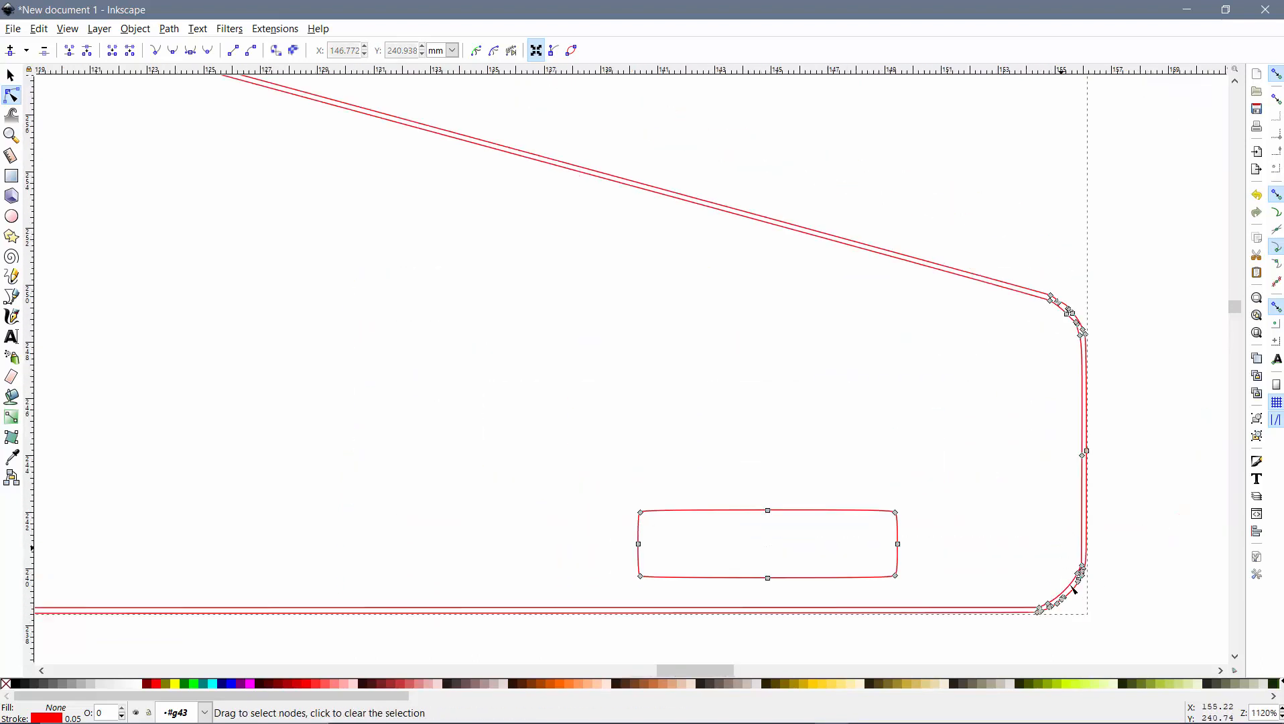
{"action": "scroll", "coordinate": [1075, 588], "scroll_direction": "up", "scroll_amount": 4}
{"action": "scroll", "coordinate": [1090, 615], "scroll_direction": "up", "scroll_amount": 1}
{"action": "scroll", "coordinate": [1082, 603], "scroll_direction": "down", "scroll_amount": 6}
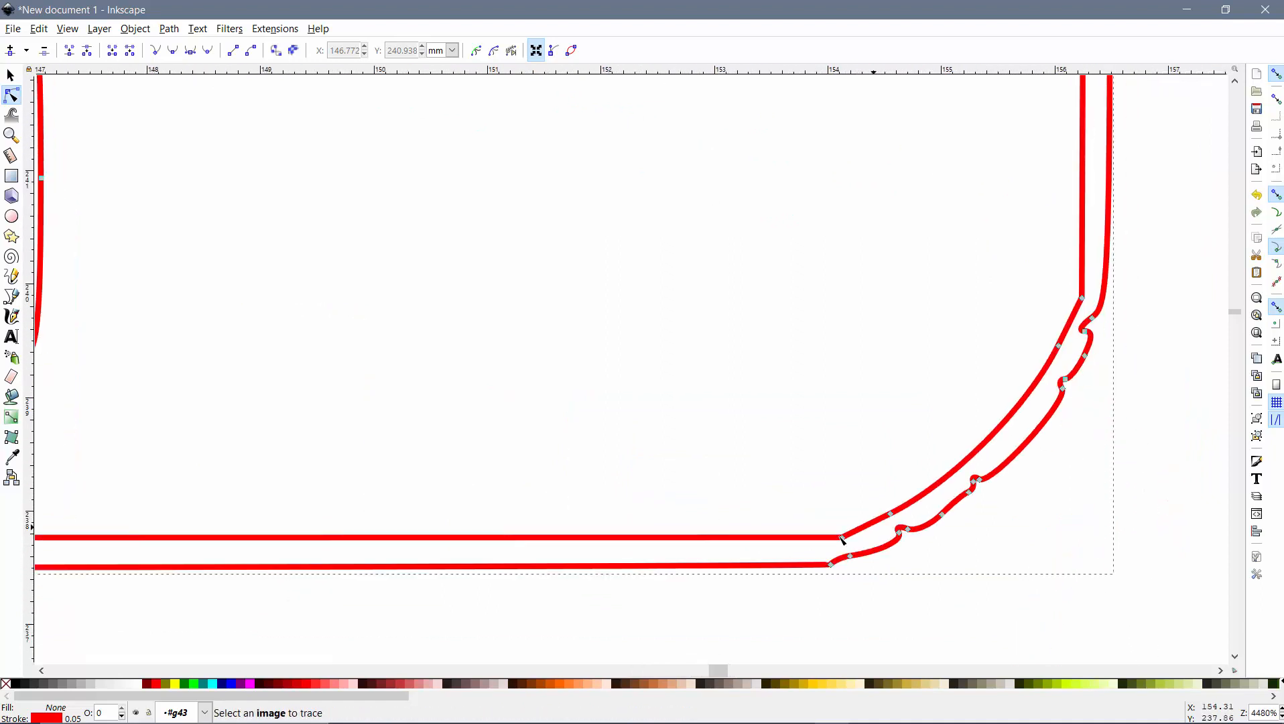
{"action": "left_click", "coordinate": [842, 537]}
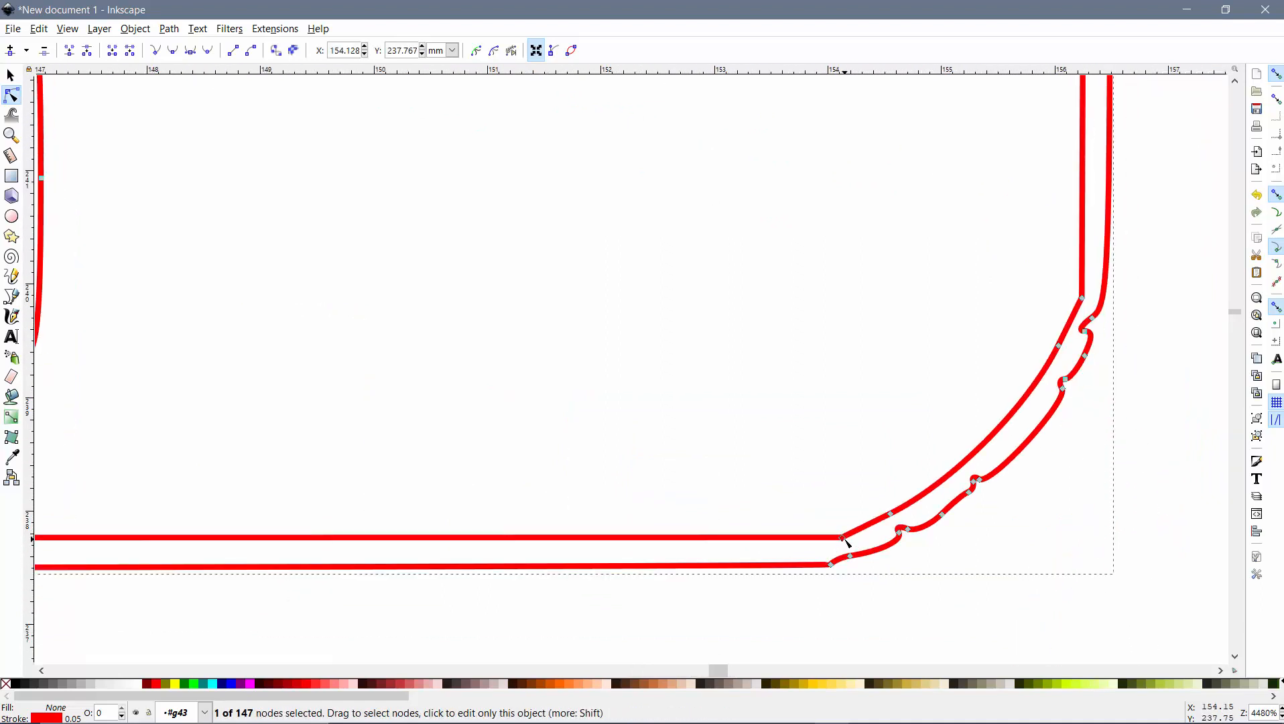
{"action": "key", "text": "Delete"}
{"action": "left_click", "coordinate": [890, 514]}
{"action": "key", "text": "Delete"}
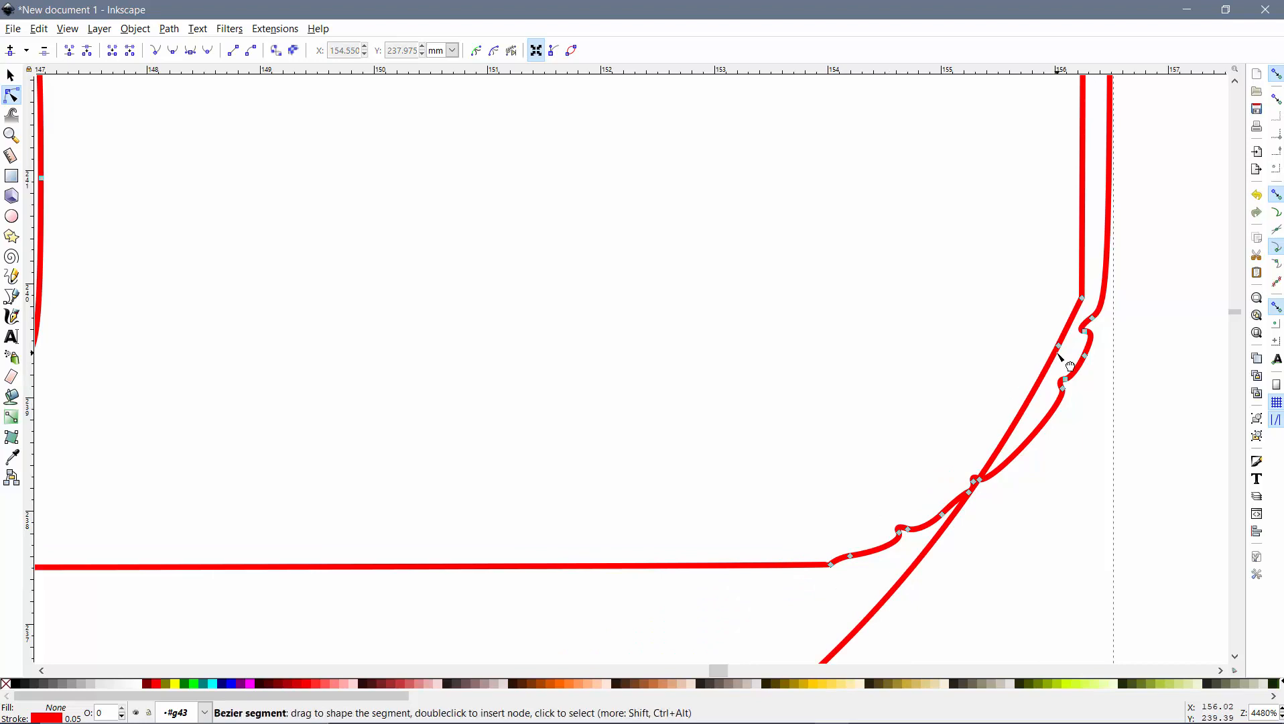
{"action": "left_click", "coordinate": [969, 491]}
{"action": "key", "text": "Delete"}
{"action": "left_click", "coordinate": [1082, 299]}
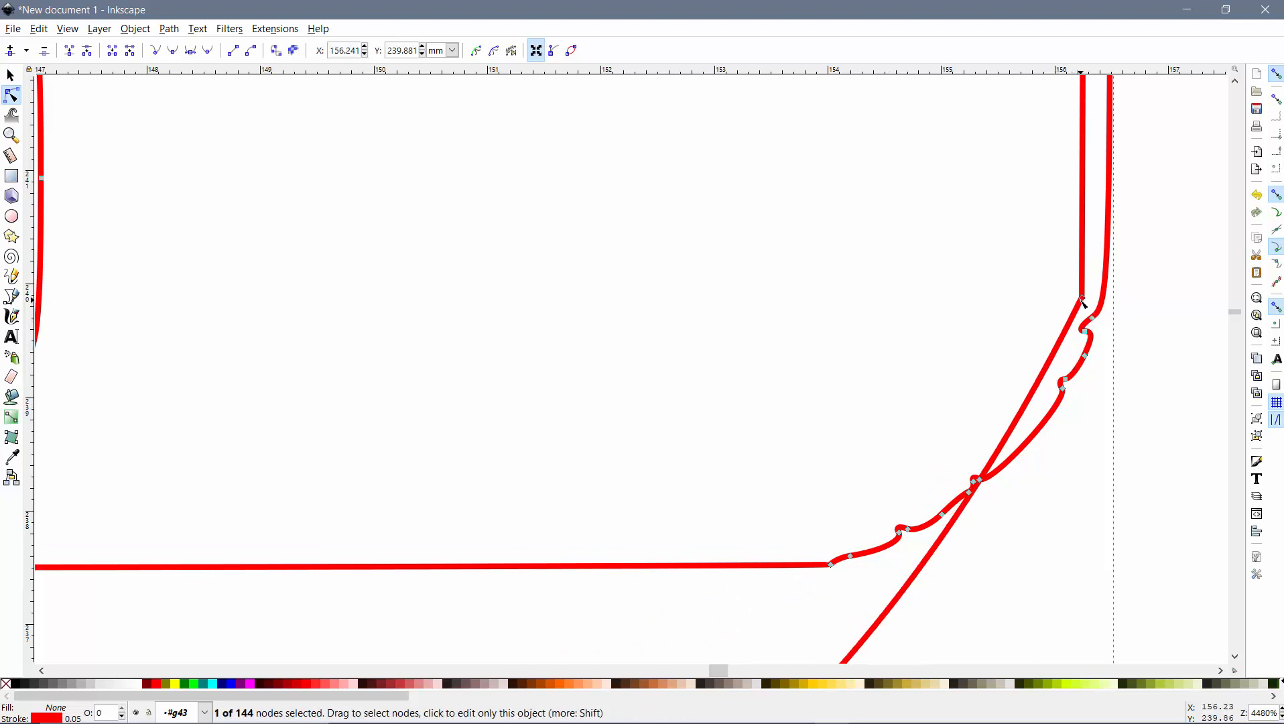
- Undo the inner contour node deletions at the side outline's rounded corner
{"action": "key", "text": "ctrl+z"}
{"action": "key", "text": "ctrl+z"}
{"action": "key", "text": "ctrl+z"}
{"action": "key", "text": "ctrl+z"}
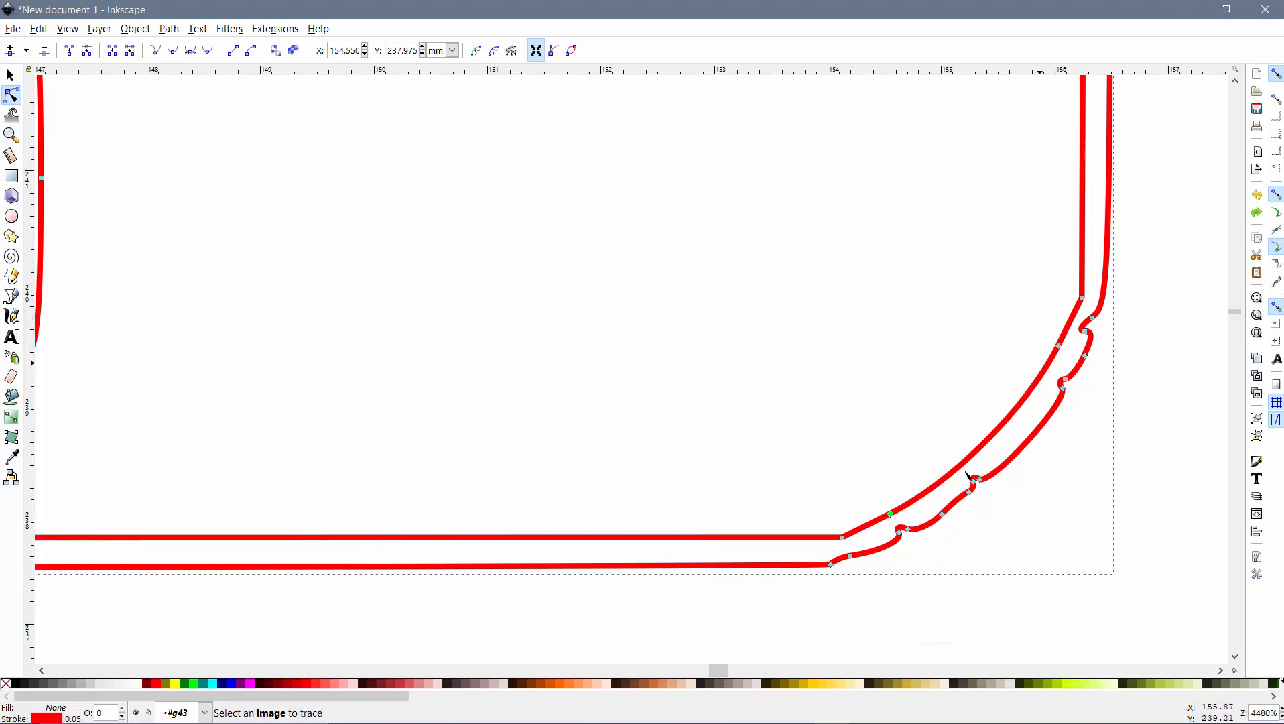
- Delete the outer contour's nodes around the lower right rounded corner of the upper side outline, keeping the inner contour
{"action": "left_click_drag", "start_coordinate": [874, 599], "coordinate": [818, 548]}
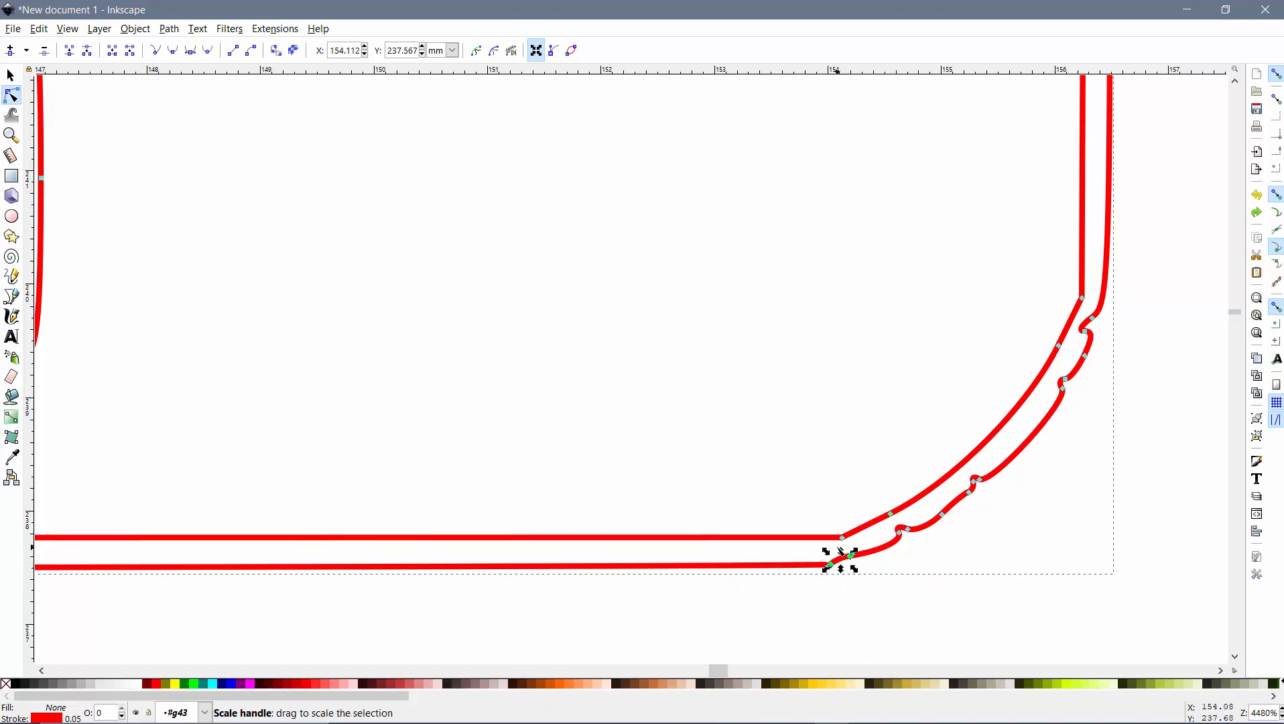
{"action": "key", "text": "Delete"}
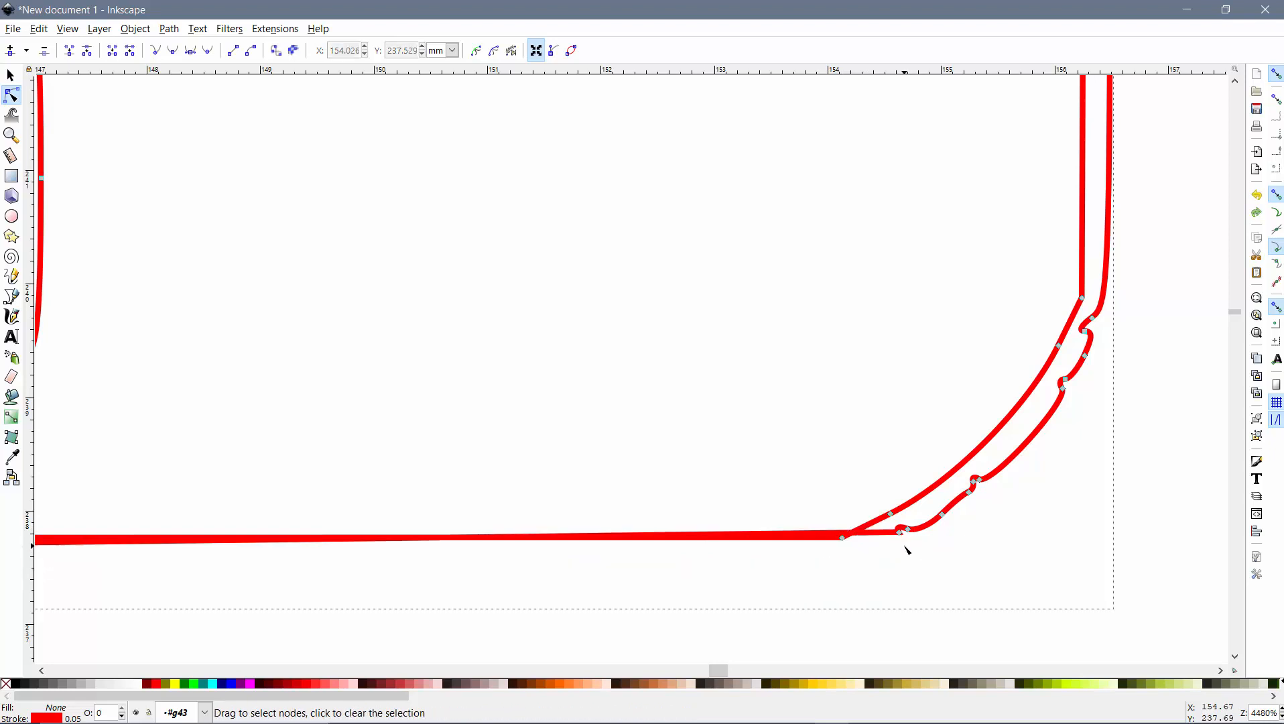
{"action": "left_click_drag", "start_coordinate": [931, 552], "coordinate": [898, 519]}
{"action": "key", "text": "Delete"}
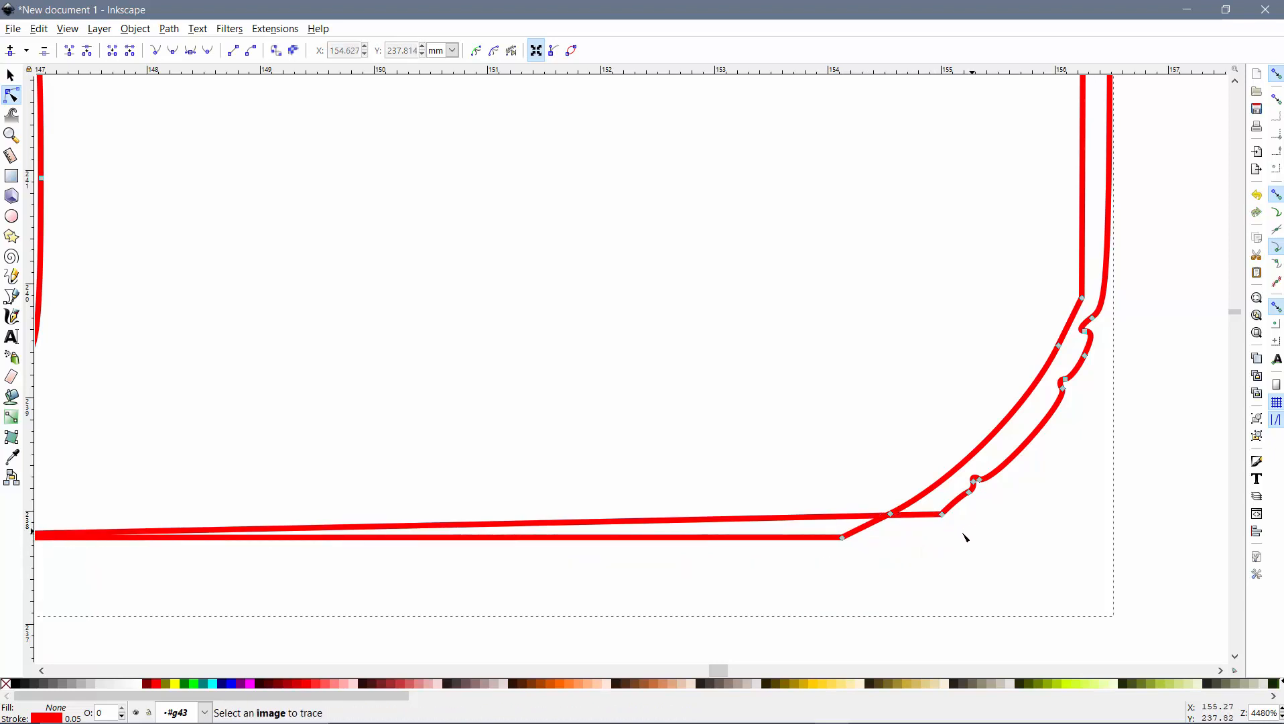
{"action": "left_click_drag", "start_coordinate": [985, 536], "coordinate": [1082, 311]}
{"action": "key", "text": "Delete"}
{"action": "key", "text": "Delete"}
- Delete the outer contour's node midway along the side outline's right vertical edge
{"action": "scroll", "coordinate": [1133, 305], "scroll_direction": "down", "scroll_amount": 5}
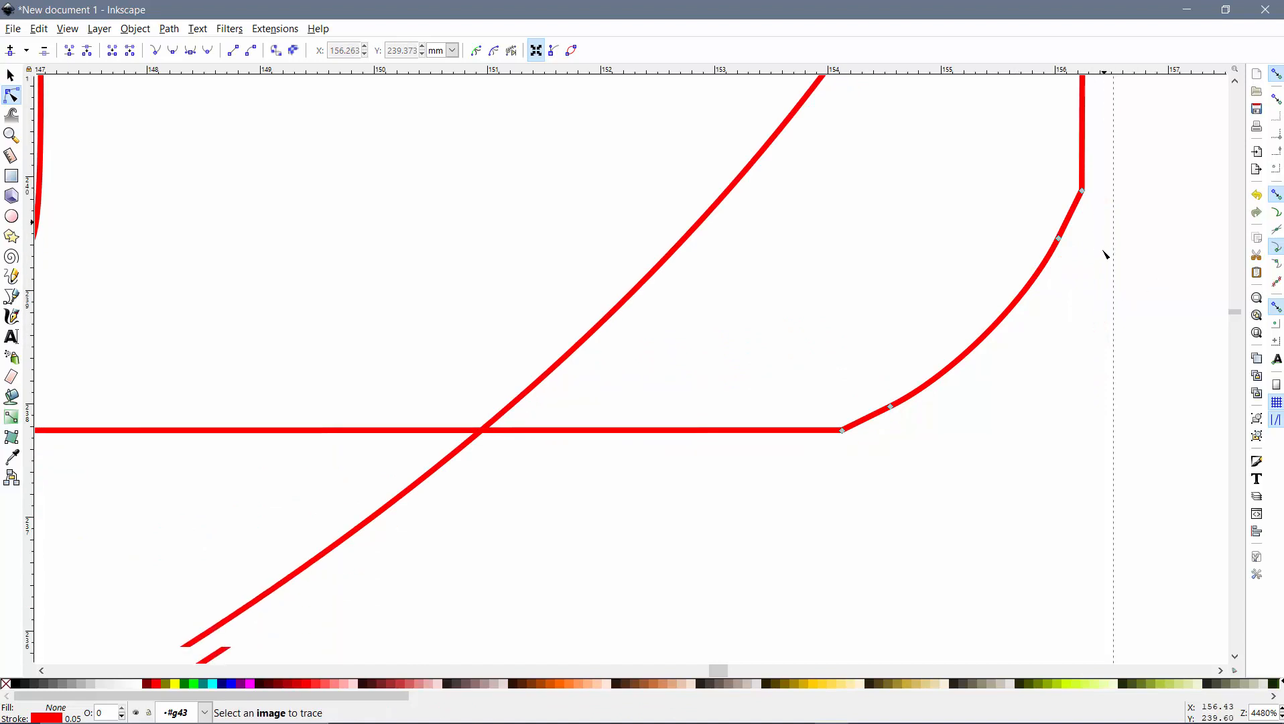
{"action": "scroll", "coordinate": [1103, 251], "scroll_direction": "down", "scroll_amount": 2}
{"action": "scroll", "coordinate": [1102, 250], "scroll_direction": "down", "scroll_amount": 2}
{"action": "left_click_drag", "start_coordinate": [1131, 226], "coordinate": [1117, 480]}
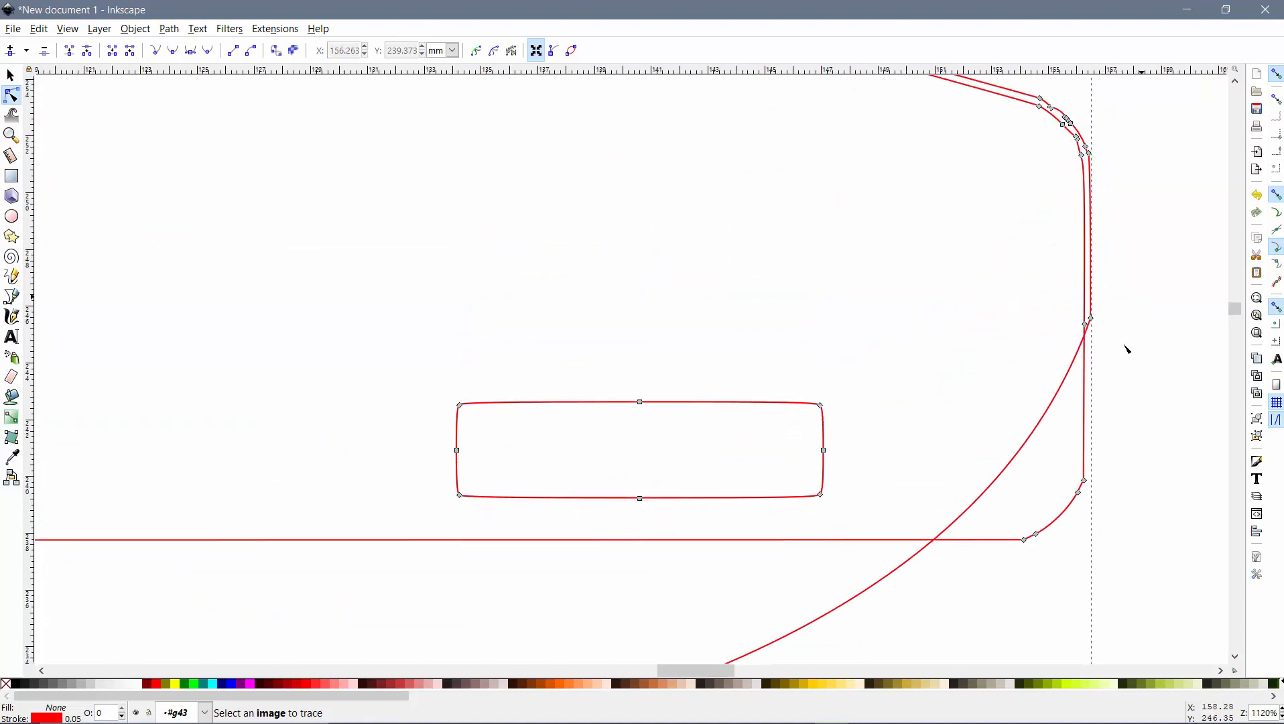
{"action": "left_click_drag", "start_coordinate": [1109, 292], "coordinate": [1109, 369]}
{"action": "scroll", "coordinate": [1112, 393], "scroll_direction": "up", "scroll_amount": 3}
{"action": "left_click_drag", "start_coordinate": [1070, 436], "coordinate": [1051, 388]}
{"action": "scroll", "coordinate": [1089, 329], "scroll_direction": "down", "scroll_amount": 4}
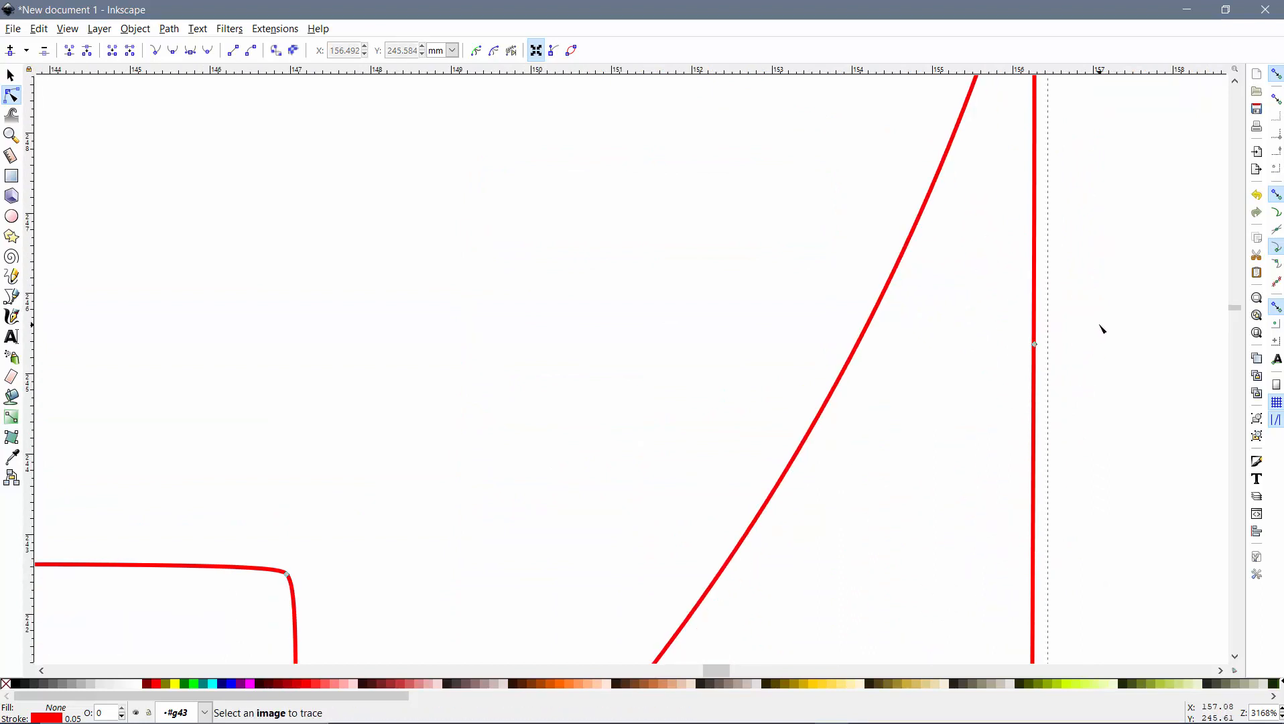
- Delete the outer contour's nodes around the upper right rounded corner, where the vertical edge meets the long slope
{"action": "left_click_drag", "start_coordinate": [1125, 311], "coordinate": [1115, 421]}
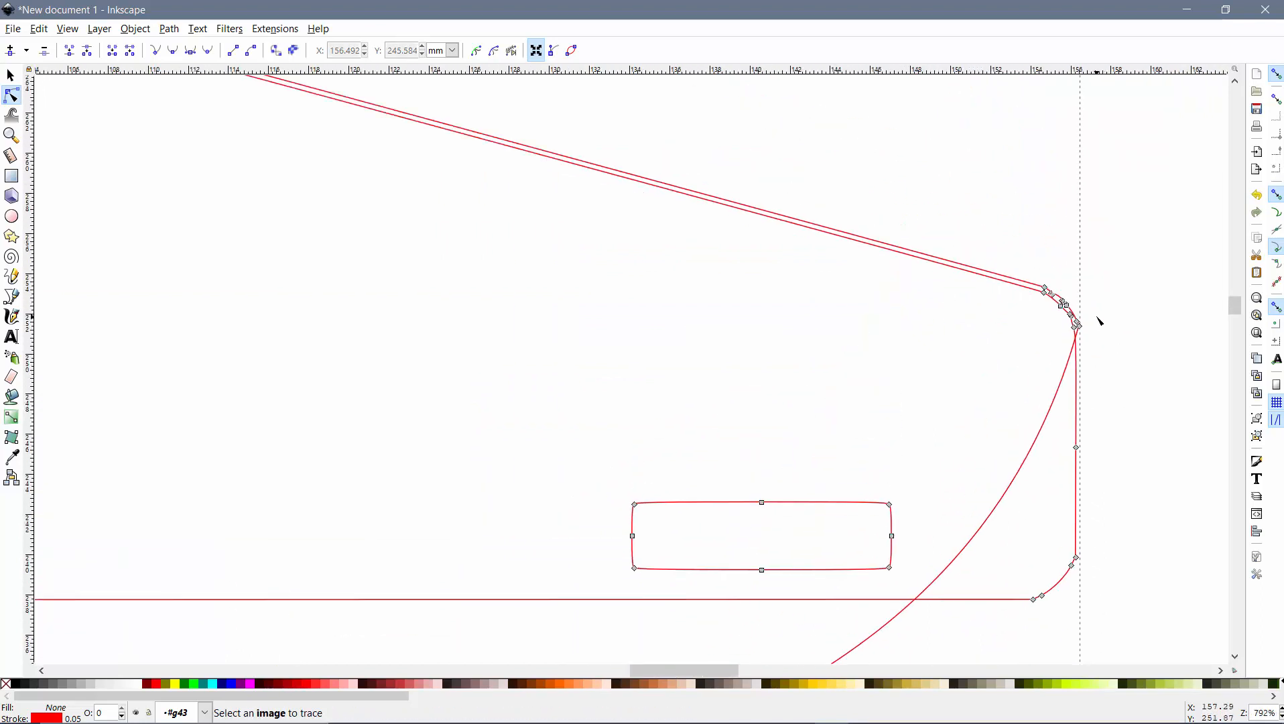
{"action": "scroll", "coordinate": [1093, 323], "scroll_direction": "up", "scroll_amount": 5}
{"action": "left_click_drag", "start_coordinate": [1051, 389], "coordinate": [1001, 322]}
{"action": "key", "text": "Delete"}
{"action": "left_click_drag", "start_coordinate": [978, 254], "coordinate": [862, 172]}
{"action": "key", "text": "Delete"}
{"action": "key", "text": "Delete"}
{"action": "left_click_drag", "start_coordinate": [815, 132], "coordinate": [813, 131]}
{"action": "key", "text": "Delete"}
- Delete the outer contour's nodes at the upper end of the long slope and midway along the flat top edge
{"action": "scroll", "coordinate": [814, 201], "scroll_direction": "down", "scroll_amount": 3}
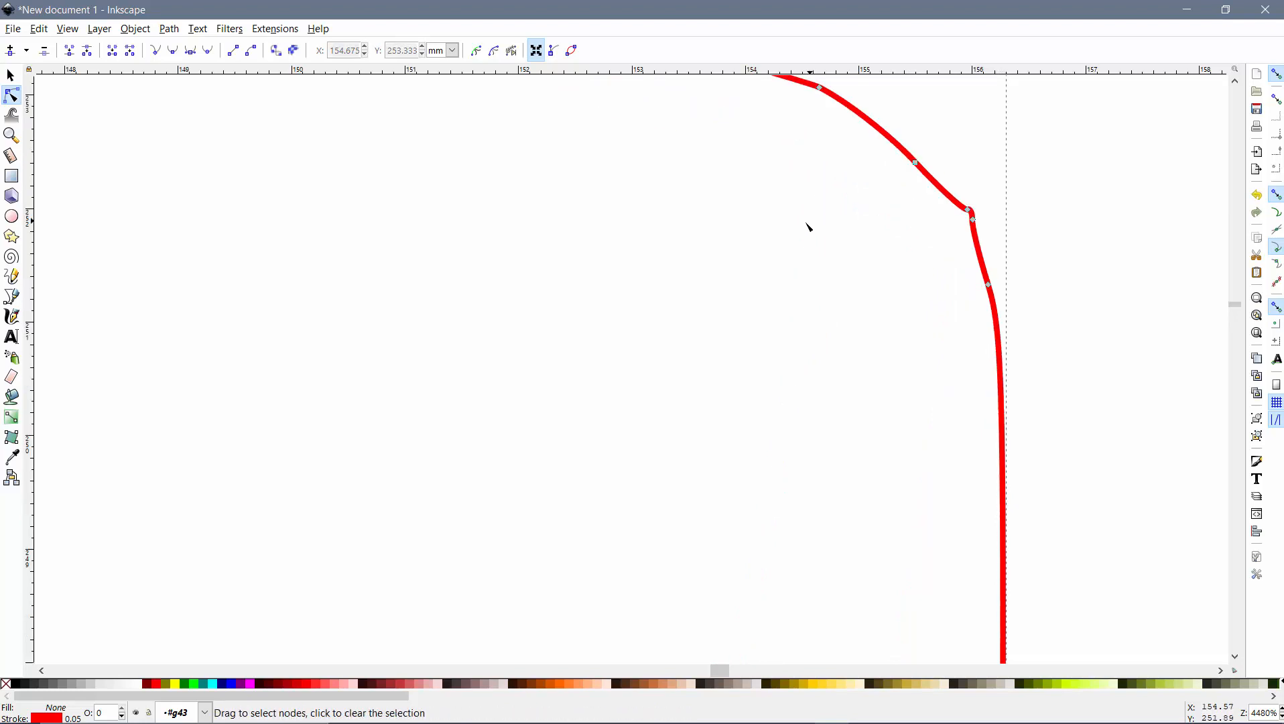
{"action": "scroll", "coordinate": [808, 229], "scroll_direction": "down", "scroll_amount": 4}
{"action": "left_click_drag", "start_coordinate": [670, 256], "coordinate": [1123, 404]}
{"action": "scroll", "coordinate": [892, 343], "scroll_direction": "down", "scroll_amount": 4}
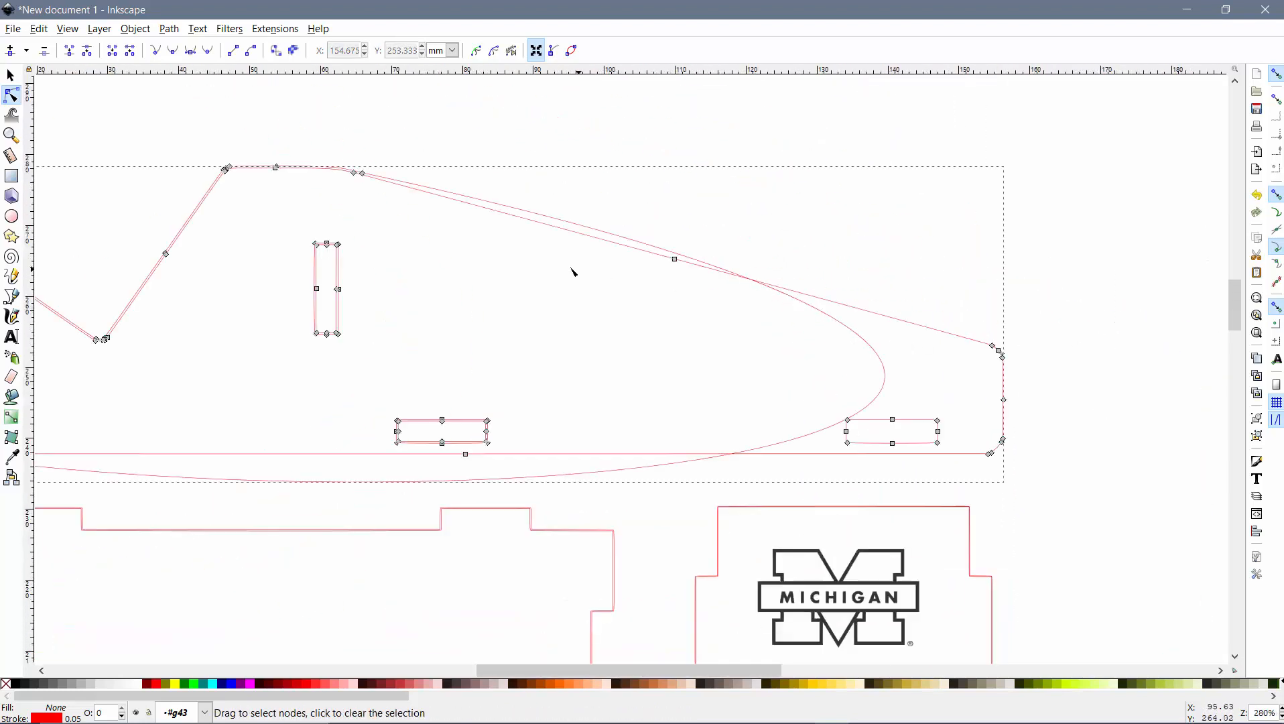
{"action": "scroll", "coordinate": [664, 256], "scroll_direction": "up", "scroll_amount": 3}
{"action": "left_click_drag", "start_coordinate": [347, 188], "coordinate": [983, 383]}
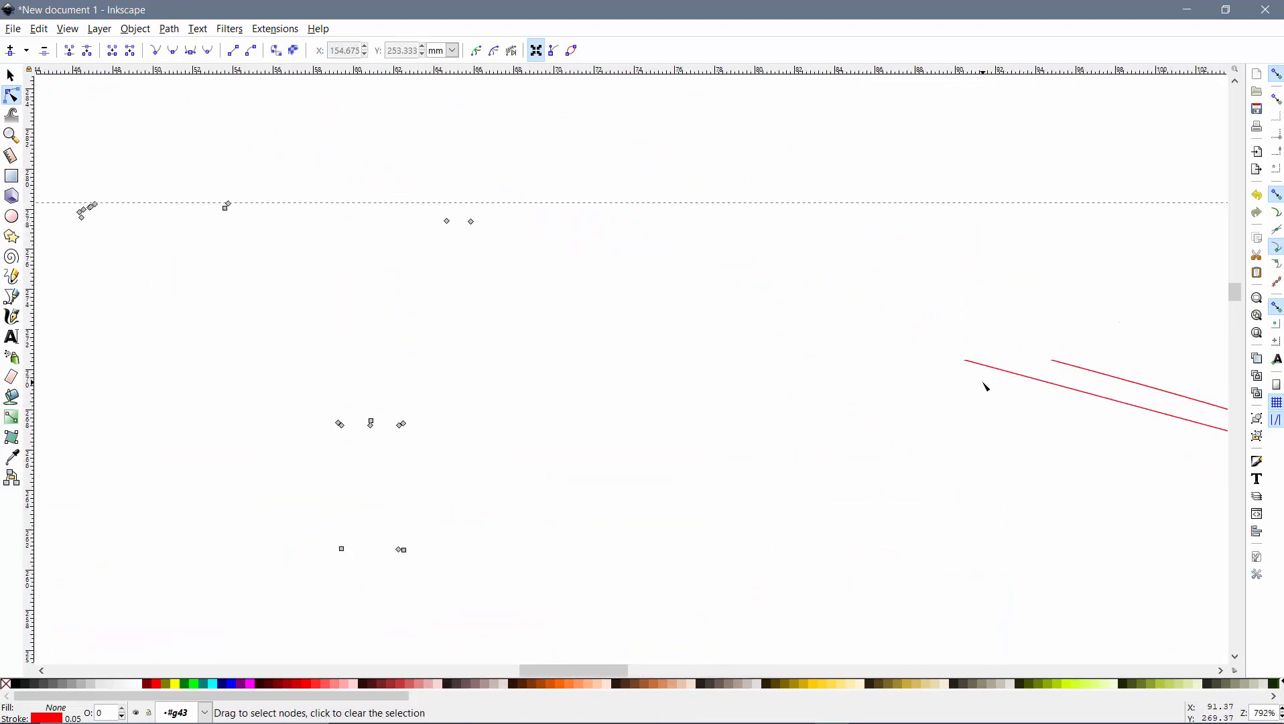
{"action": "scroll", "coordinate": [771, 305], "scroll_direction": "down", "scroll_amount": 3}
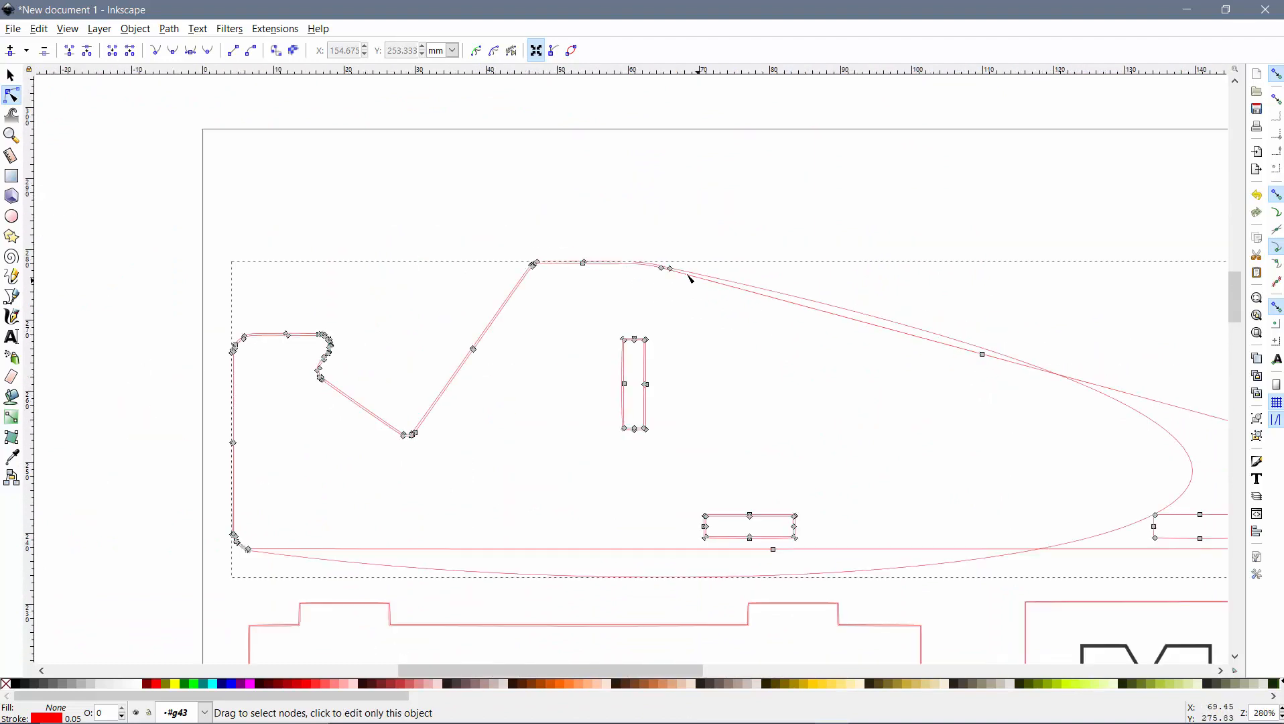
{"action": "scroll", "coordinate": [676, 299], "scroll_direction": "up", "scroll_amount": 5}
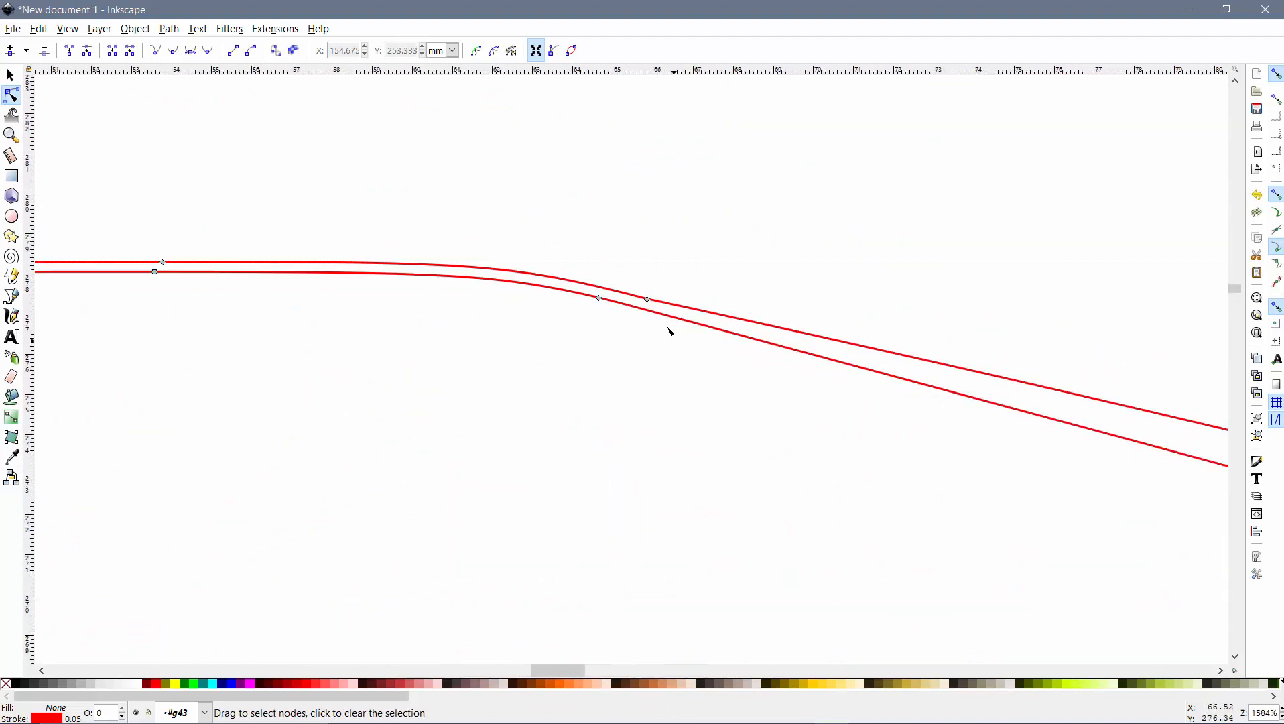
{"action": "left_click", "coordinate": [650, 303]}
{"action": "key", "text": "Delete"}
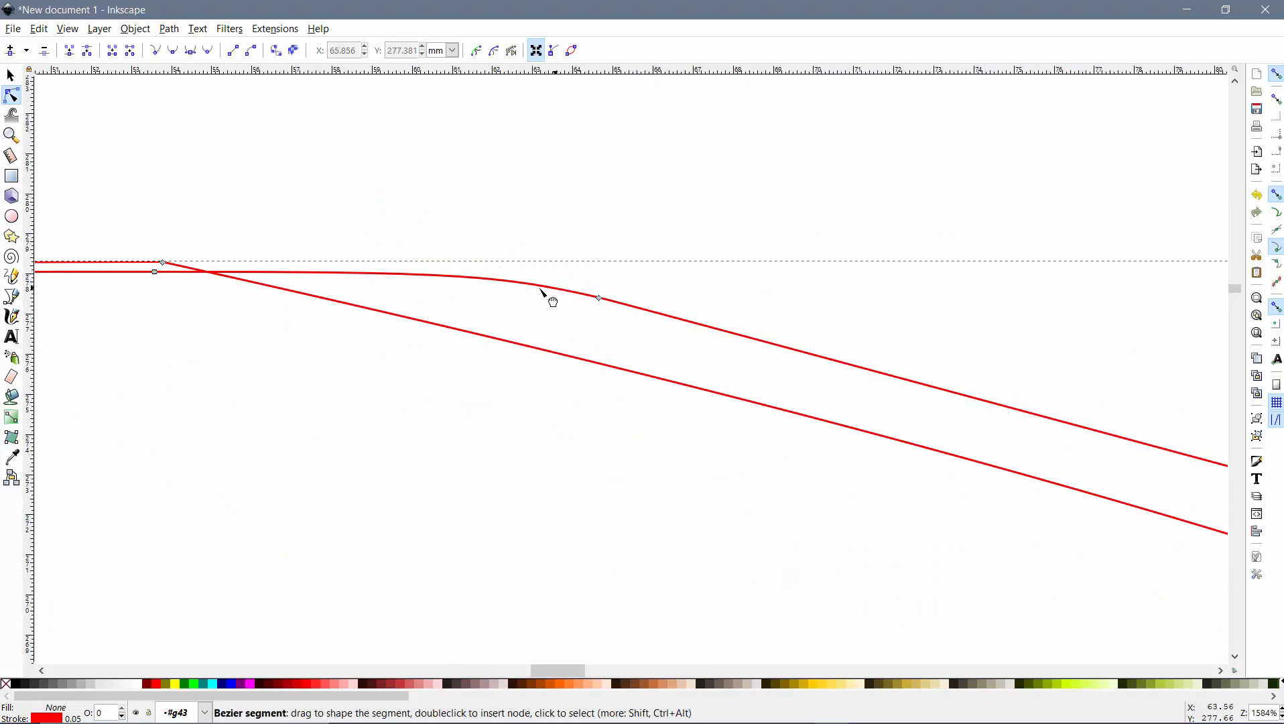
{"action": "left_click", "coordinate": [165, 263]}
{"action": "key", "text": "Delete"}
- Delete the outer contour's nodes at the rounded corner where the flat top edge meets the steep notch flank
{"action": "scroll", "coordinate": [264, 302], "scroll_direction": "down", "scroll_amount": 3}
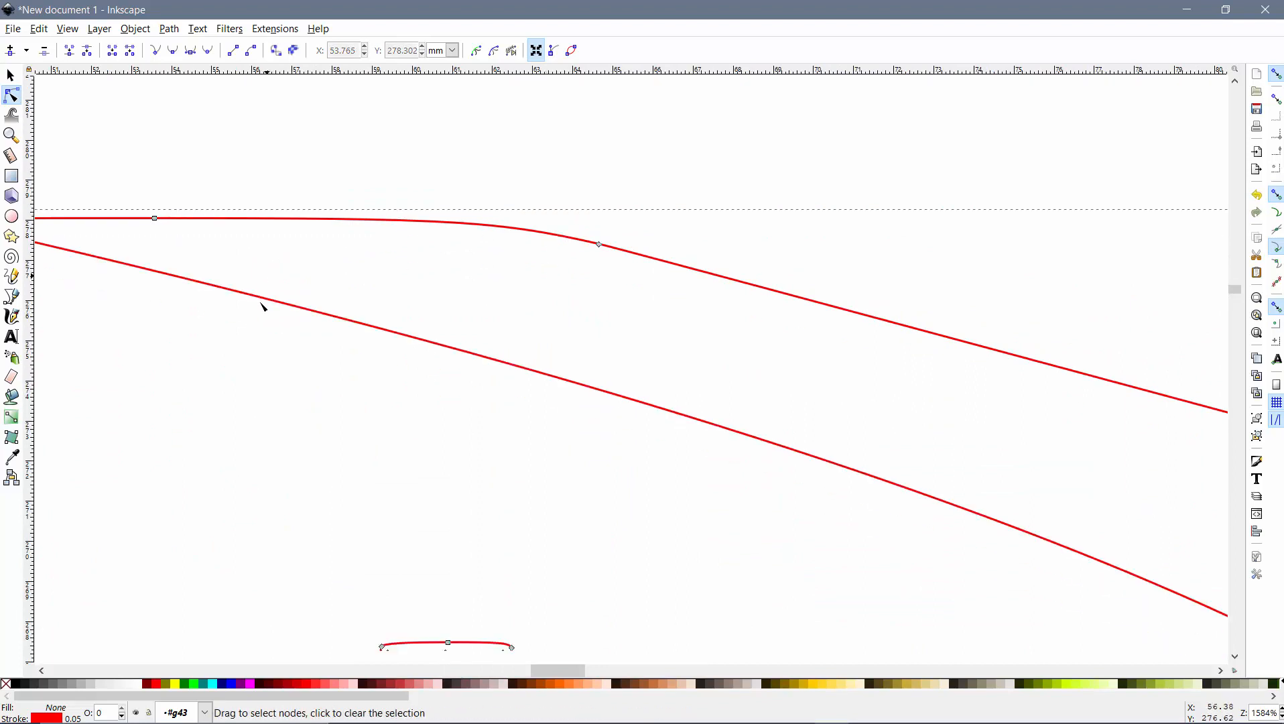
{"action": "left_click_drag", "start_coordinate": [316, 335], "coordinate": [774, 406]}
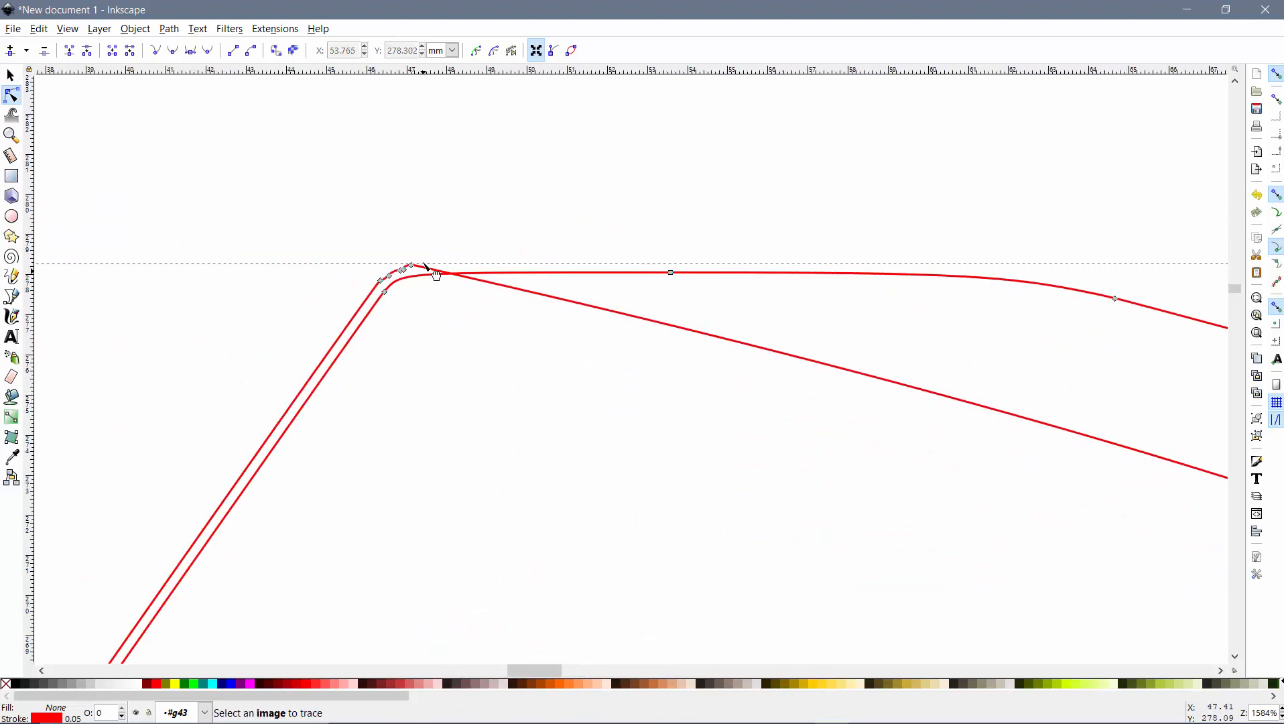
{"action": "left_click_drag", "start_coordinate": [386, 264], "coordinate": [388, 265]}
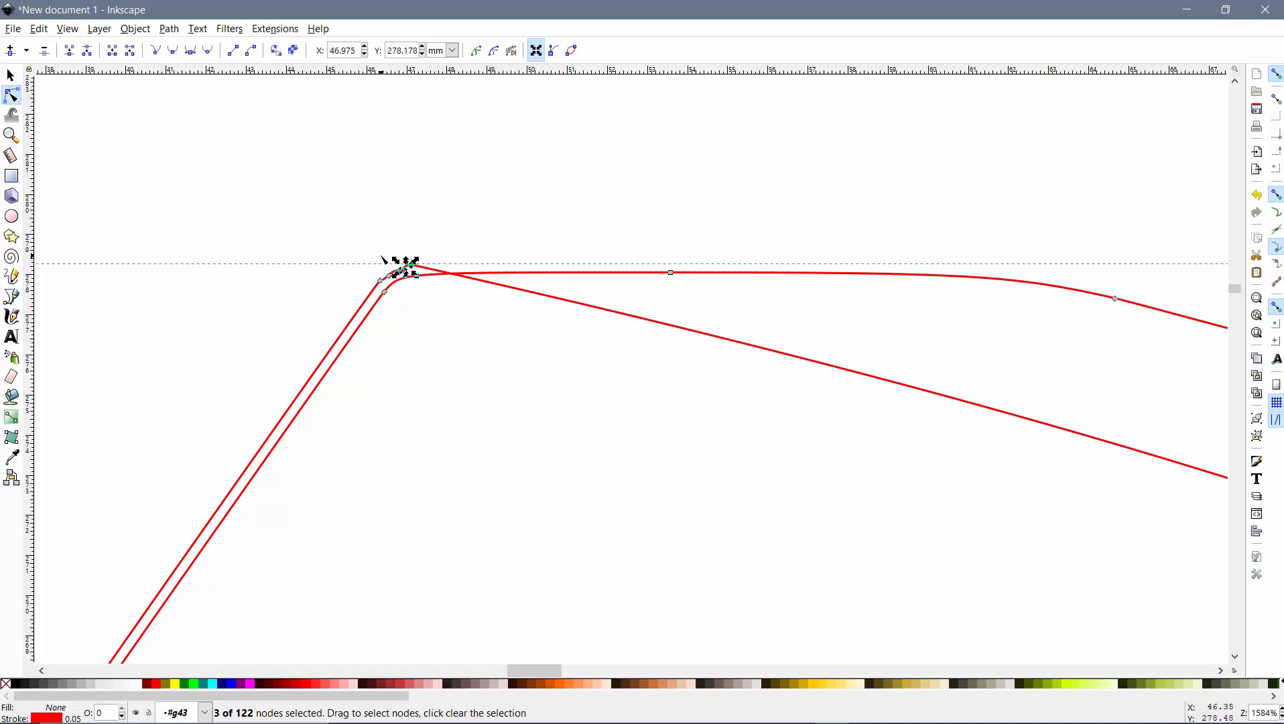
{"action": "key", "text": "Delete"}
{"action": "left_click", "coordinate": [383, 284]}
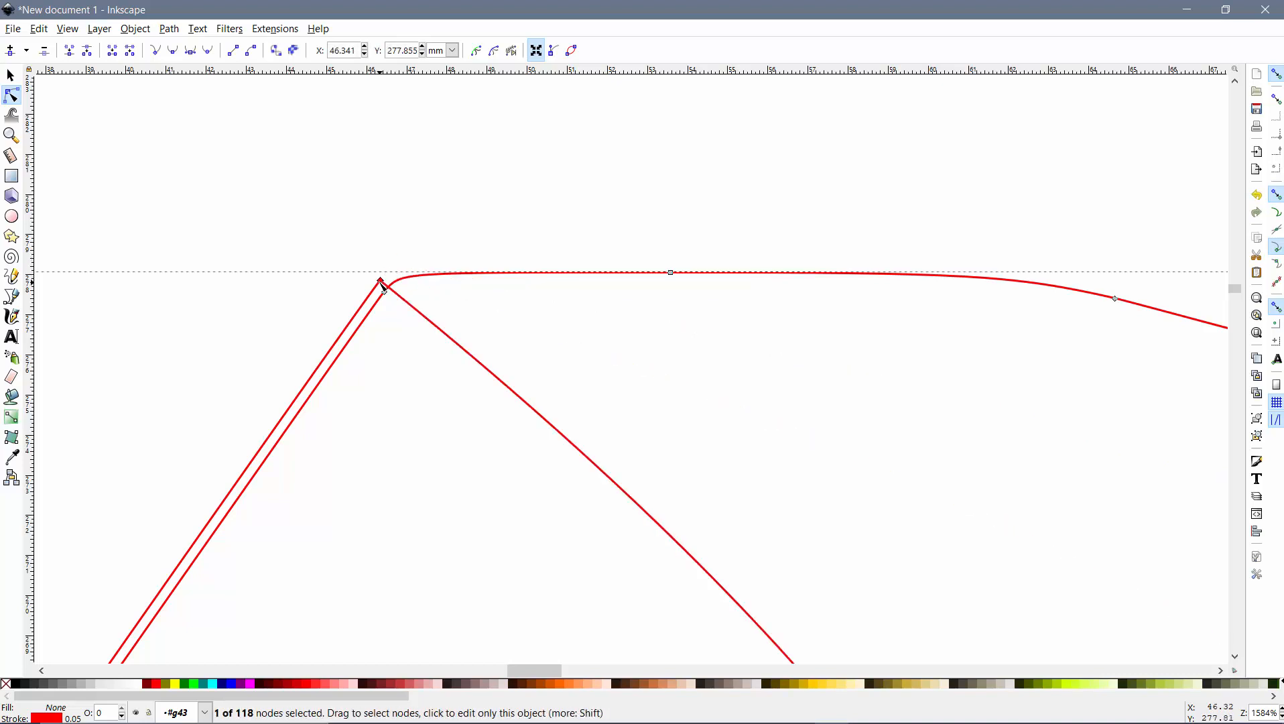
- Delete the outer contour's nodes midway down the steep flank and around the bottom of the V-shaped notch
{"action": "scroll", "coordinate": [429, 369], "scroll_direction": "down", "scroll_amount": 5}
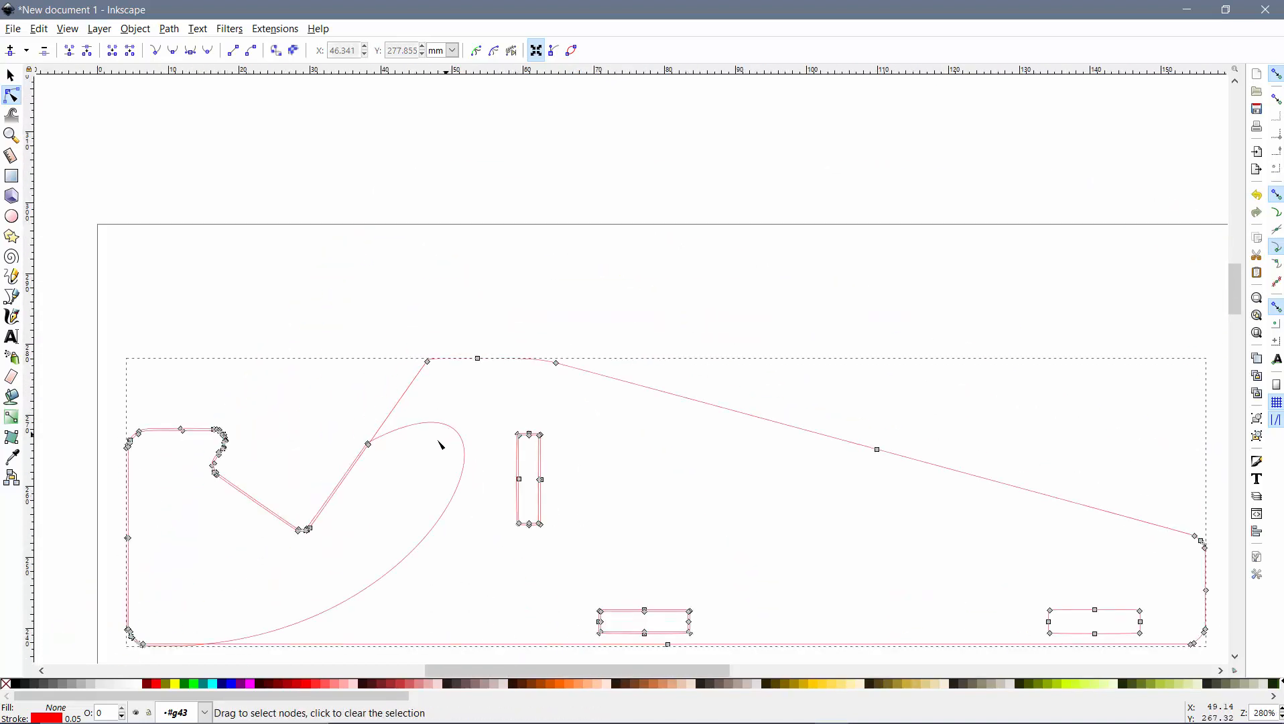
{"action": "scroll", "coordinate": [379, 456], "scroll_direction": "up", "scroll_amount": 5}
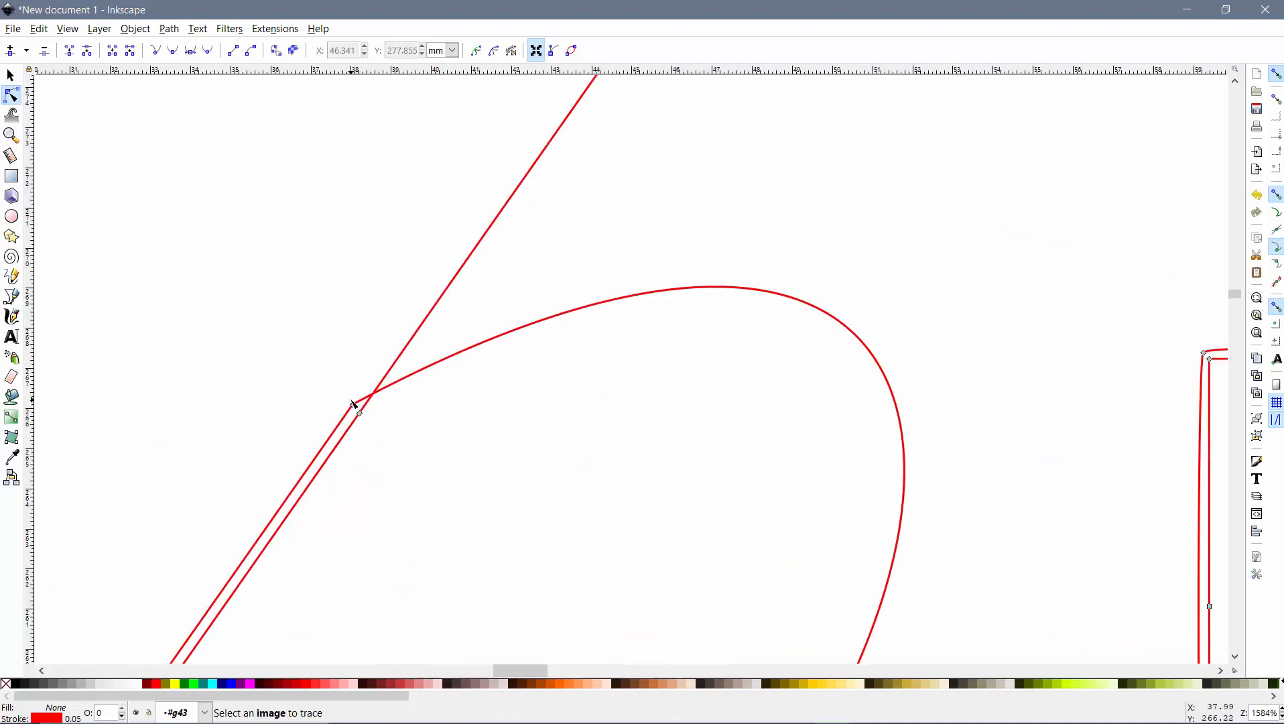
{"action": "scroll", "coordinate": [355, 416], "scroll_direction": "down", "scroll_amount": 3}
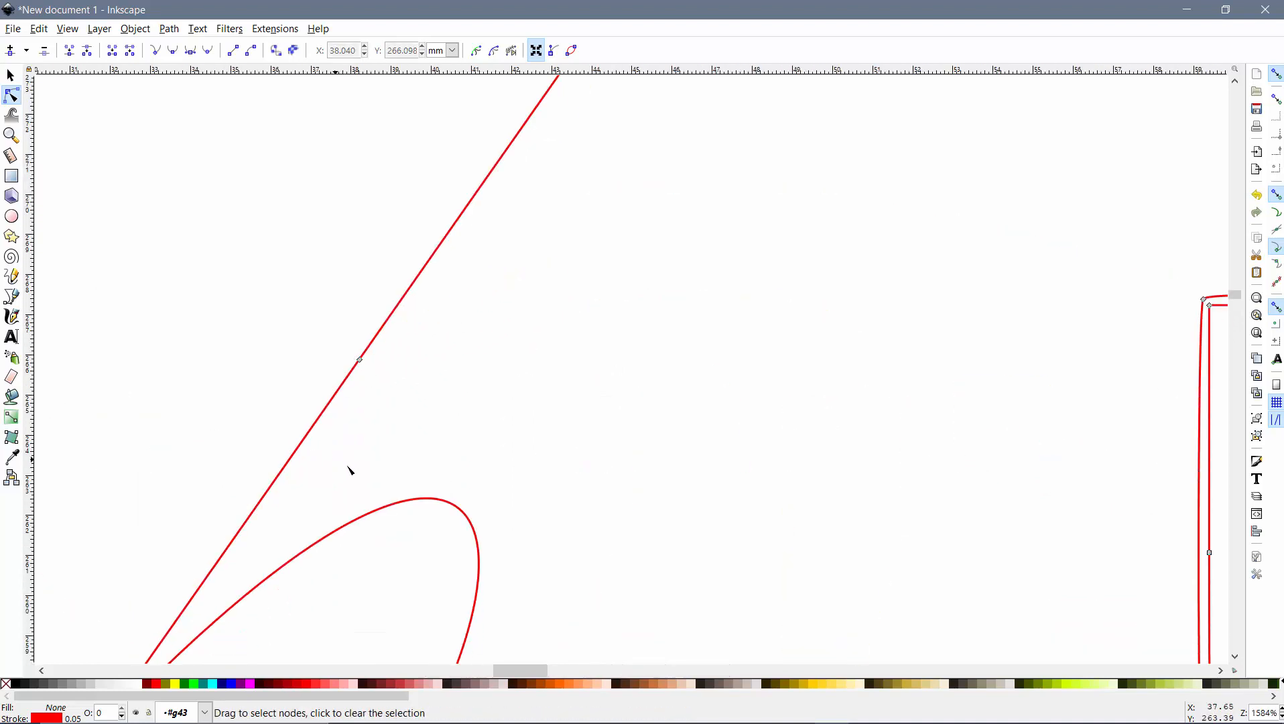
{"action": "scroll", "coordinate": [416, 462], "scroll_direction": "up", "scroll_amount": 5}
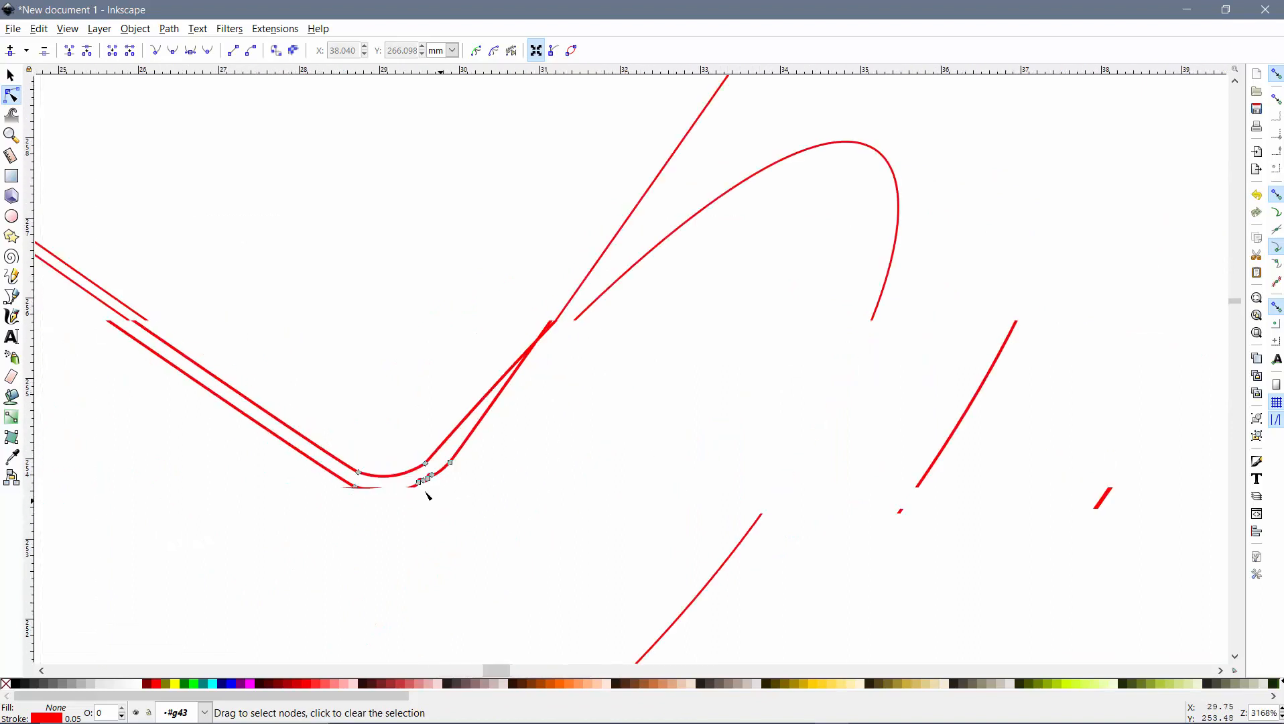
{"action": "left_click", "coordinate": [419, 449]}
{"action": "left_click_drag", "start_coordinate": [420, 448], "coordinate": [325, 460]}
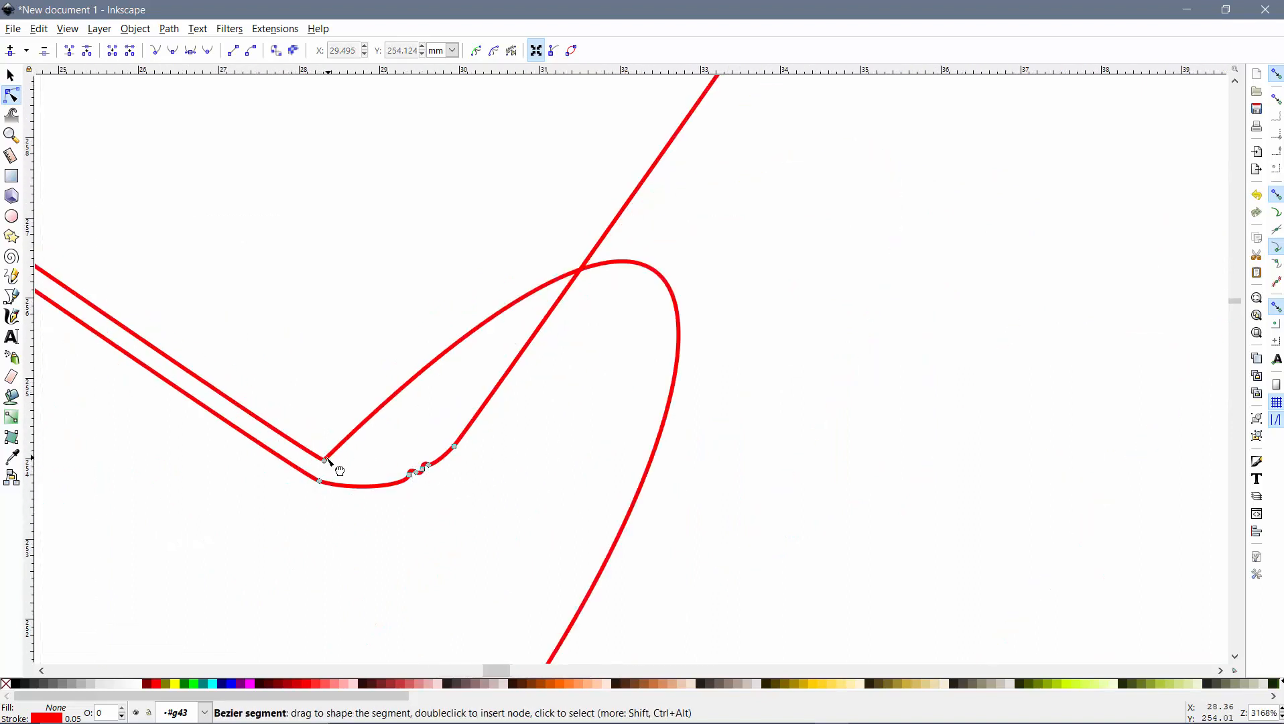
{"action": "key", "text": "Delete"}
- Delete the outer contour's nodes along the concave curve beneath the hook at the left end of the side outline
{"action": "scroll", "coordinate": [328, 416], "scroll_direction": "down", "scroll_amount": 9}
{"action": "left_click_drag", "start_coordinate": [334, 246], "coordinate": [798, 470]}
{"action": "scroll", "coordinate": [699, 389], "scroll_direction": "down", "scroll_amount": 8}
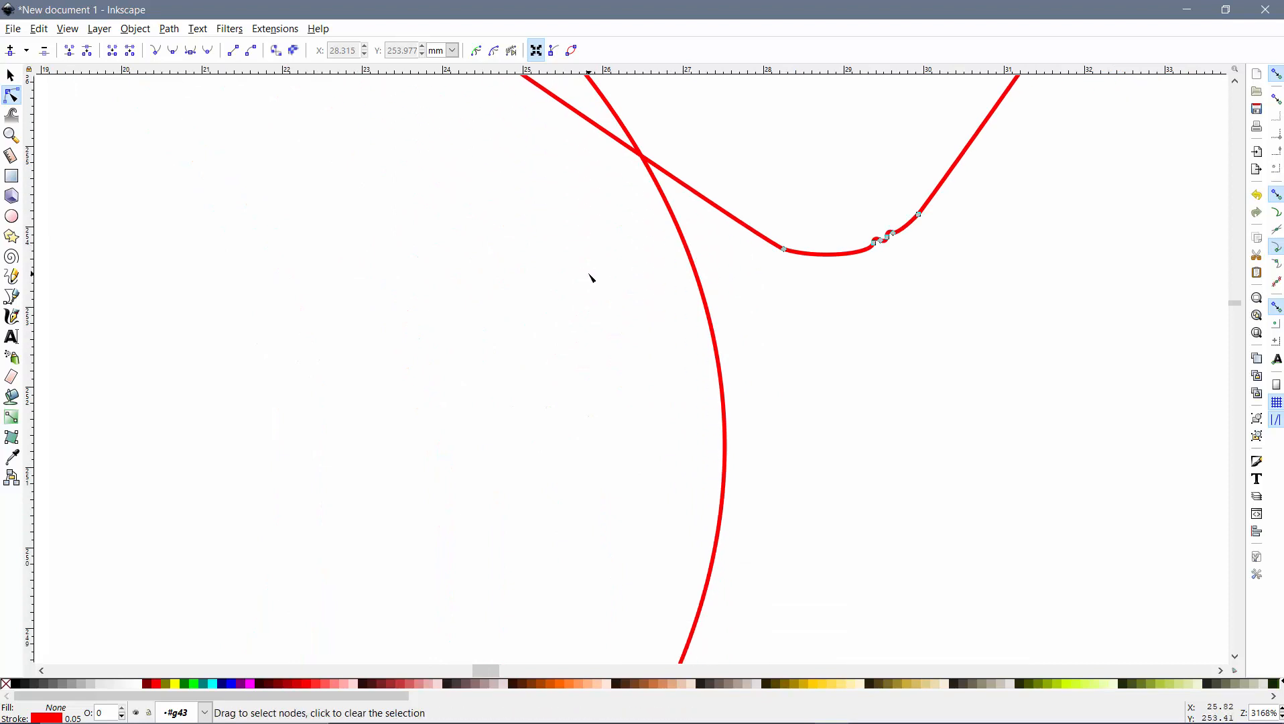
{"action": "scroll", "coordinate": [576, 200], "scroll_direction": "up", "scroll_amount": 2}
{"action": "scroll", "coordinate": [518, 252], "scroll_direction": "up", "scroll_amount": 14}
{"action": "scroll", "coordinate": [793, 501], "scroll_direction": "left", "scroll_amount": 16}
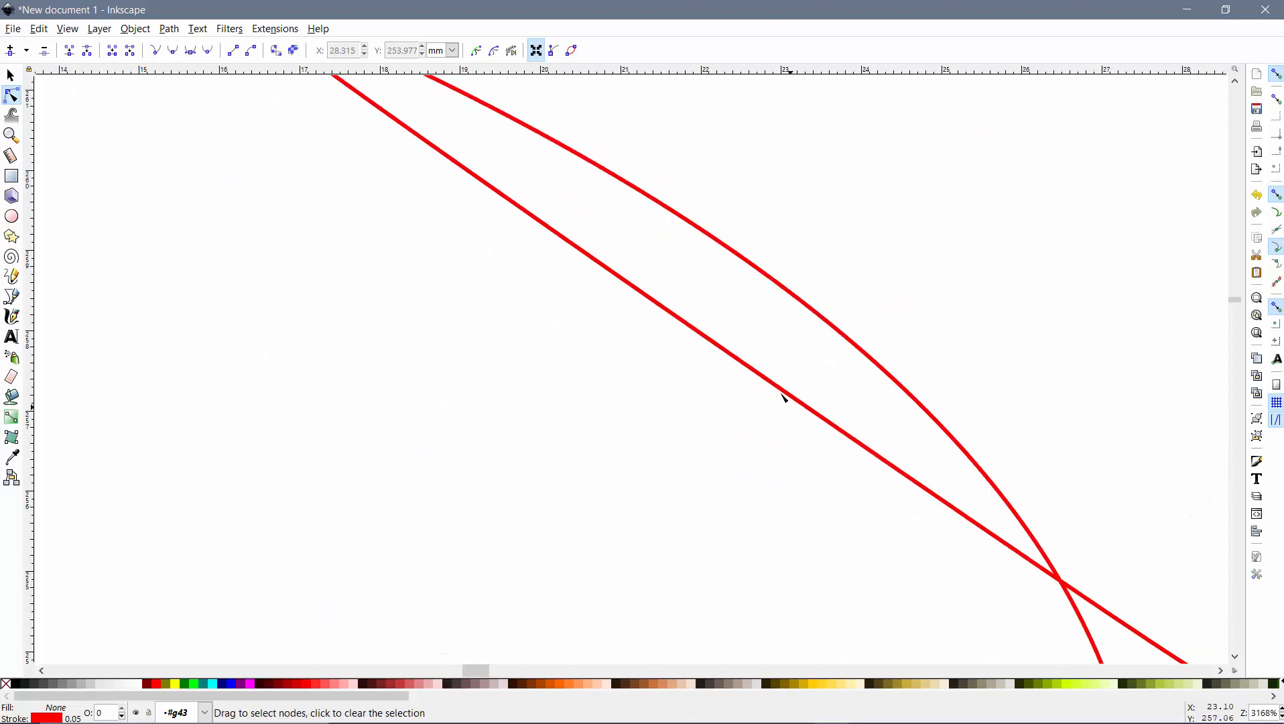
{"action": "scroll", "coordinate": [655, 391], "scroll_direction": "up", "scroll_amount": 10}
{"action": "scroll", "coordinate": [722, 361], "scroll_direction": "left", "scroll_amount": 9}
{"action": "scroll", "coordinate": [627, 309], "scroll_direction": "down", "scroll_amount": 2}
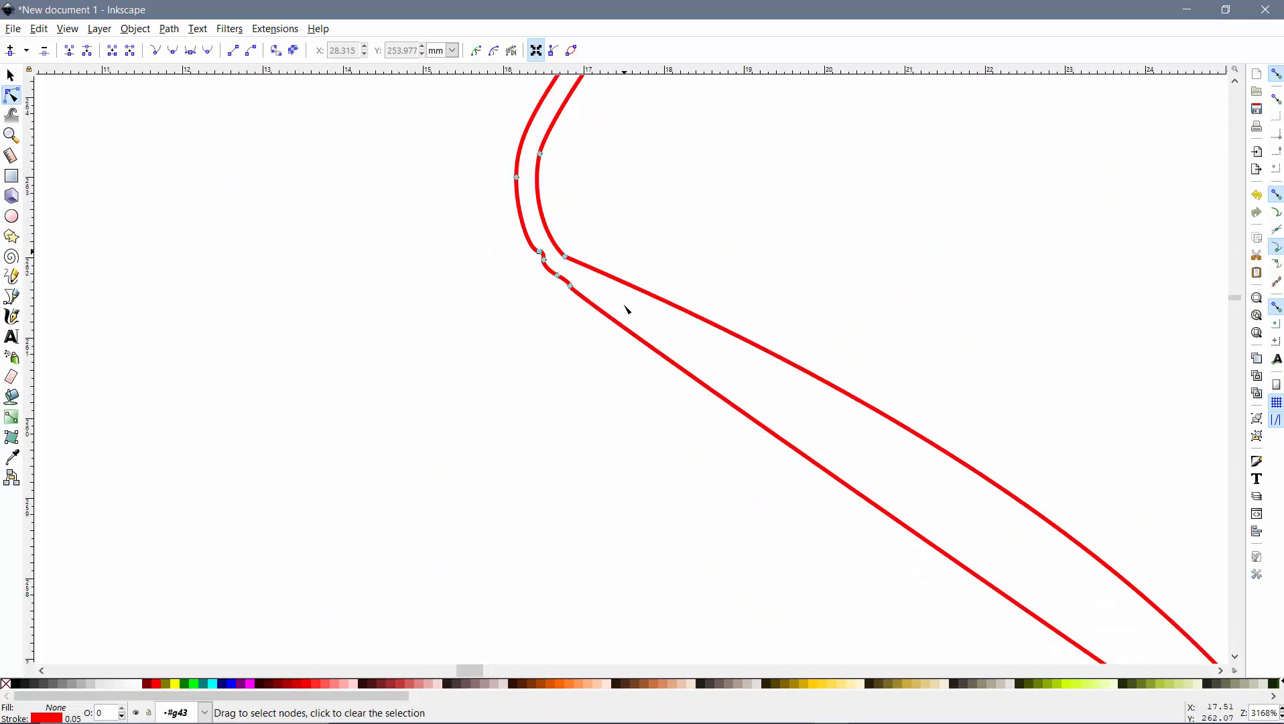
{"action": "scroll", "coordinate": [627, 309], "scroll_direction": "down", "scroll_amount": 3}
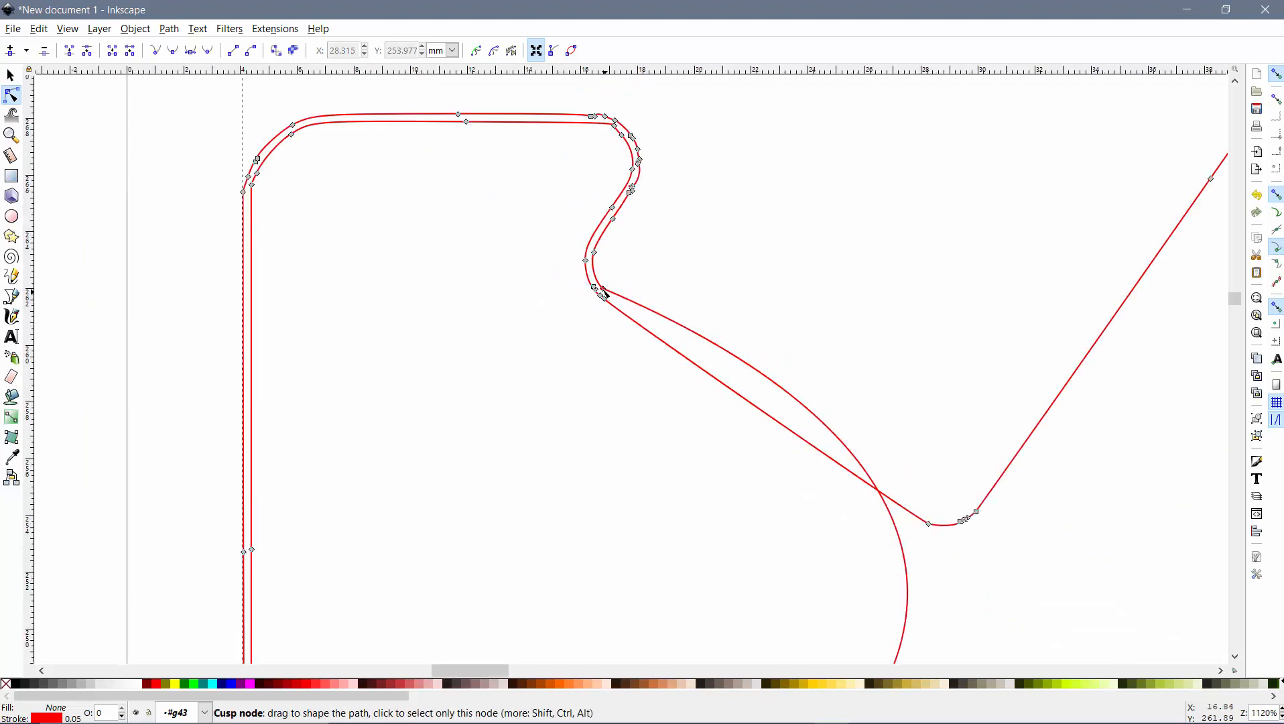
{"action": "left_click", "coordinate": [604, 291]}
{"action": "key", "text": "Delete"}
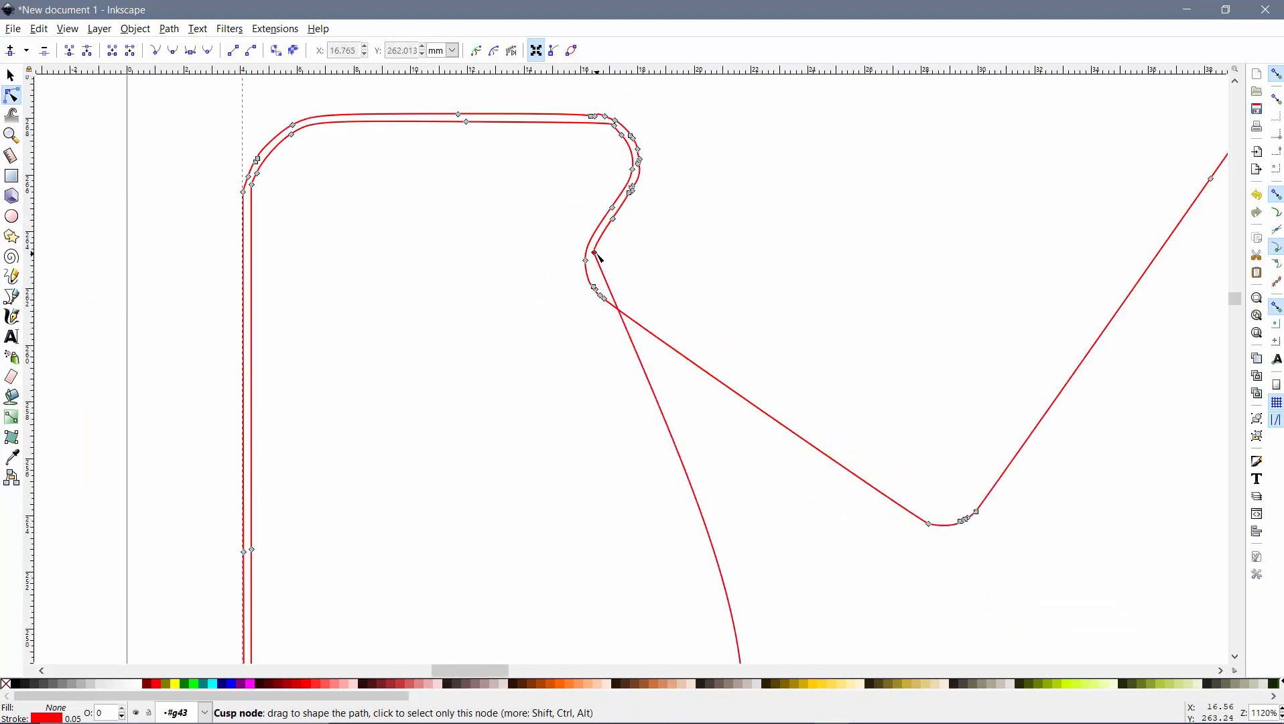
{"action": "left_click", "coordinate": [594, 253]}
{"action": "key", "text": "Delete"}
{"action": "left_click", "coordinate": [612, 219]}
{"action": "key", "text": "Delete"}
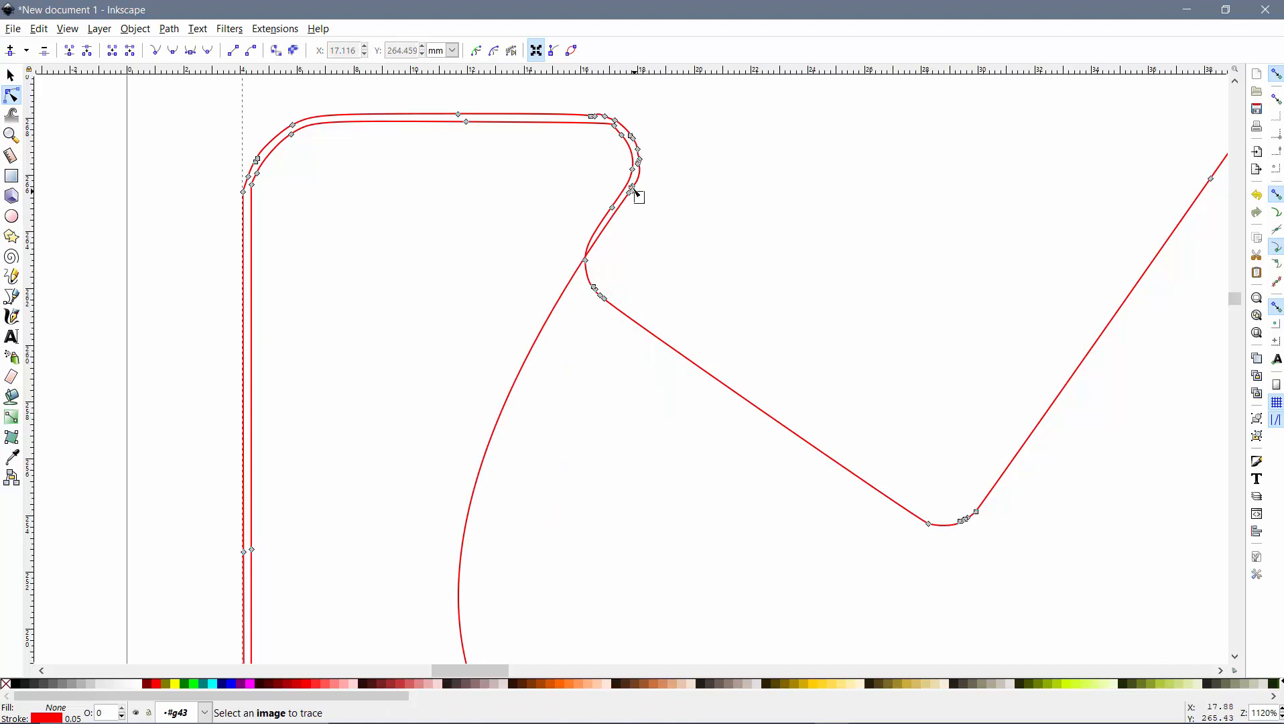
{"action": "left_click", "coordinate": [630, 190]}
{"action": "key", "text": "Delete"}
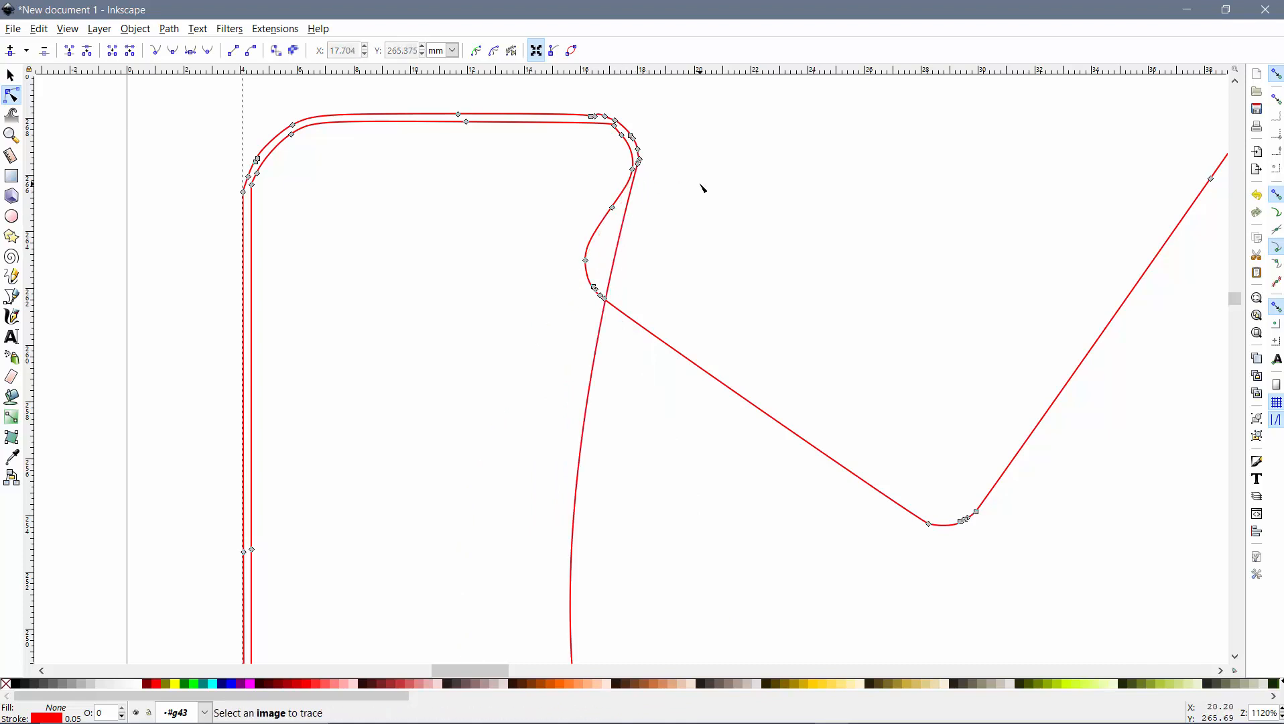
- Delete the outer contour's nodes around the rounded tip of the hook, up to its top edge
{"action": "left_click", "coordinate": [638, 151]}
{"action": "key", "text": "Delete"}
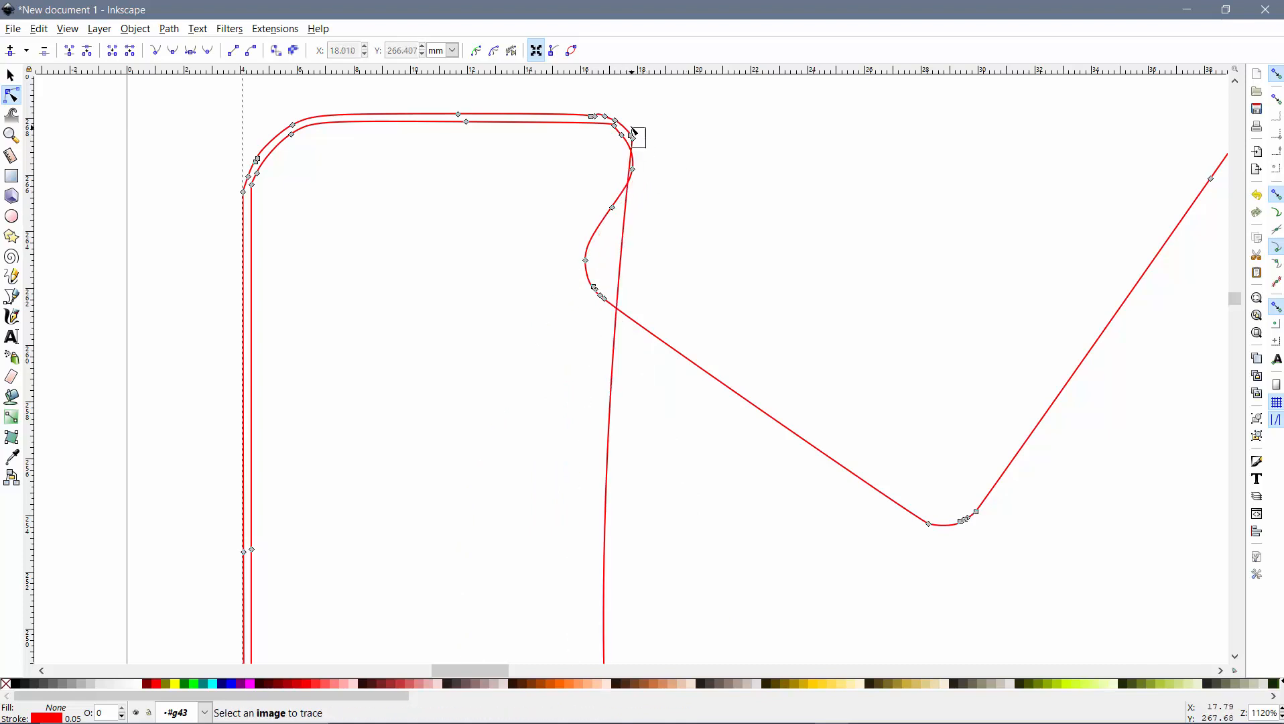
{"action": "left_click_drag", "start_coordinate": [631, 127], "coordinate": [627, 122]}
{"action": "key", "text": "Delete"}
{"action": "left_click", "coordinate": [614, 122]}
{"action": "key", "text": "Delete"}
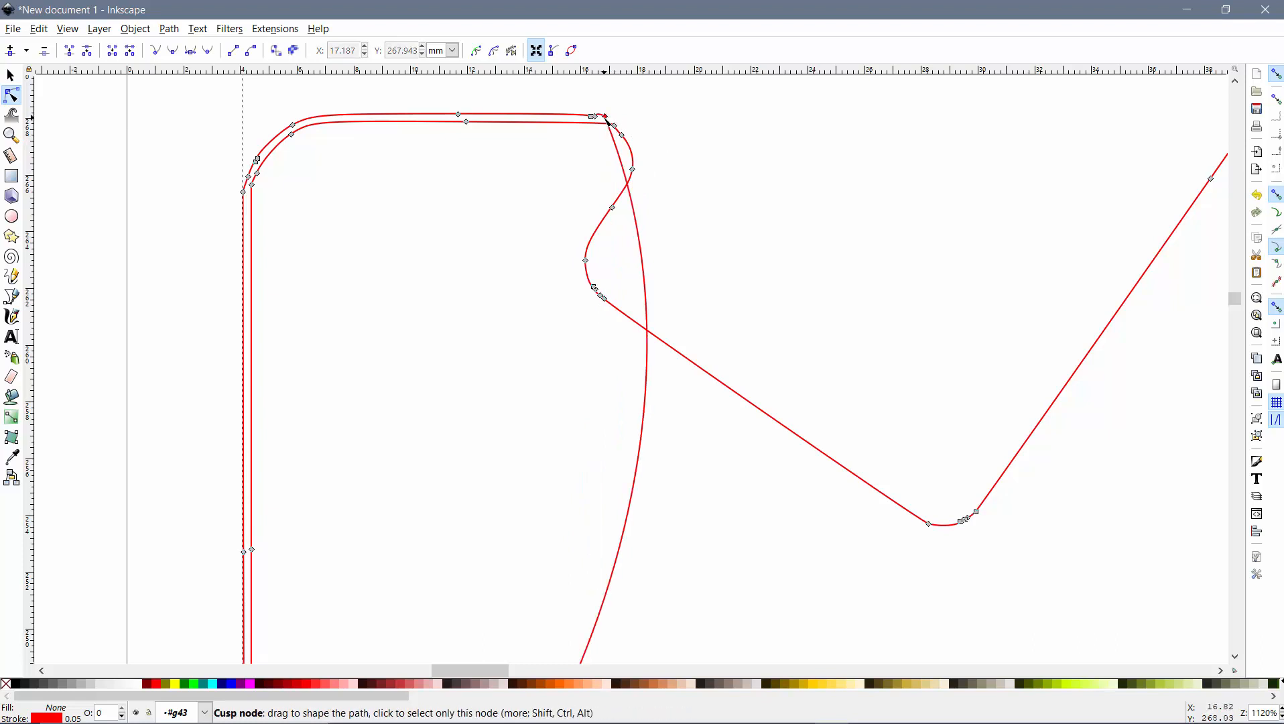
{"action": "key", "text": "Delete"}
{"action": "key", "text": "Delete"}
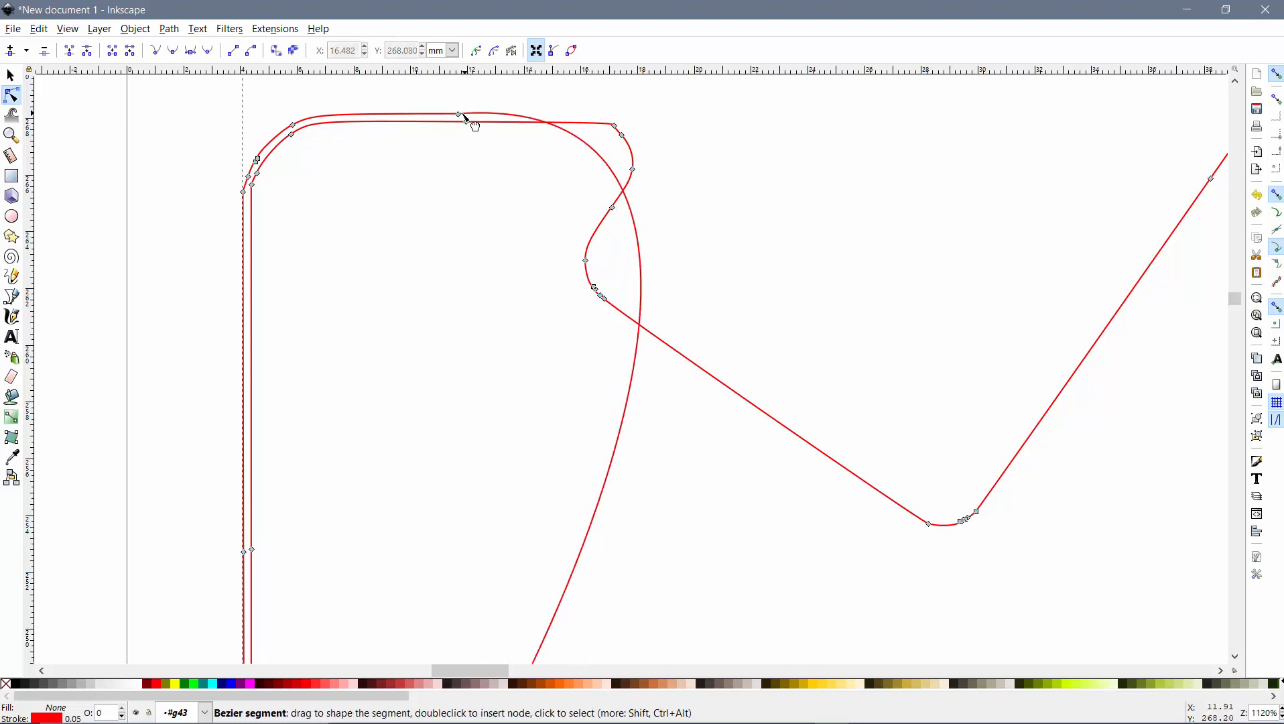
- Delete the outer contour's nodes along the flat top edge above the hook and around the rounded upper-left corner
{"action": "left_click", "coordinate": [458, 115]}
{"action": "key", "text": "Delete"}
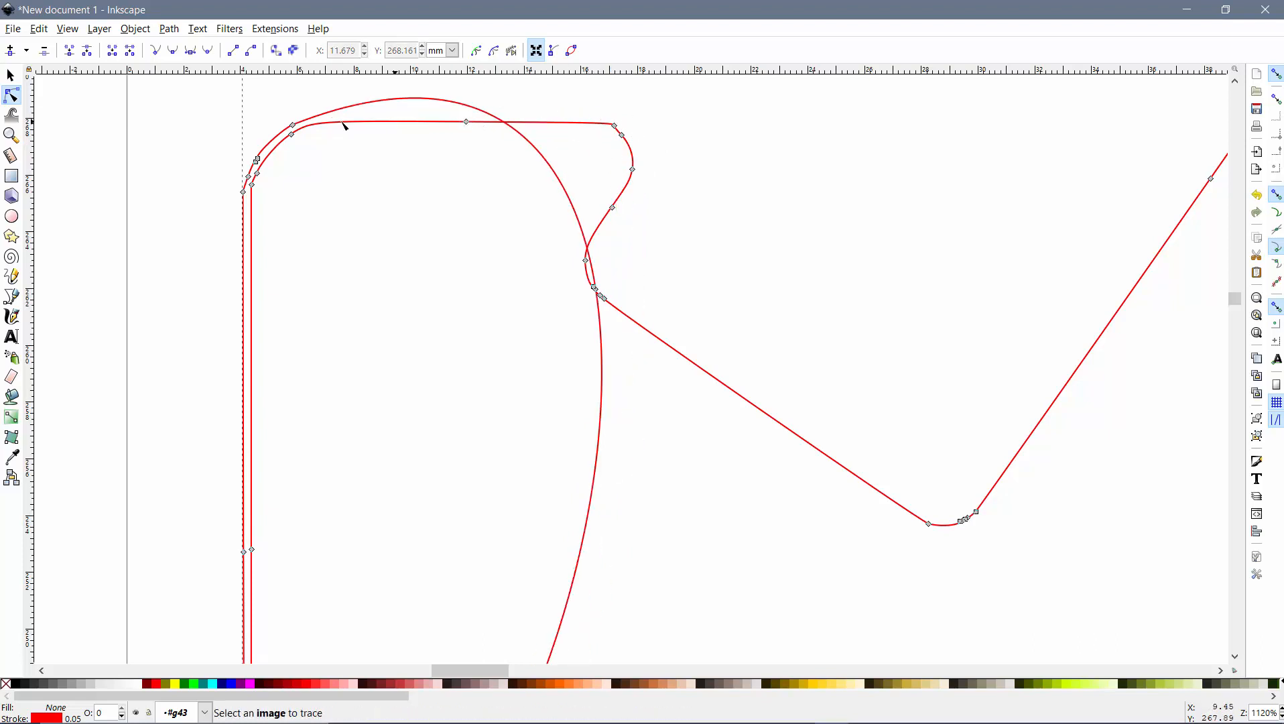
{"action": "left_click", "coordinate": [294, 129]}
{"action": "key", "text": "Delete"}
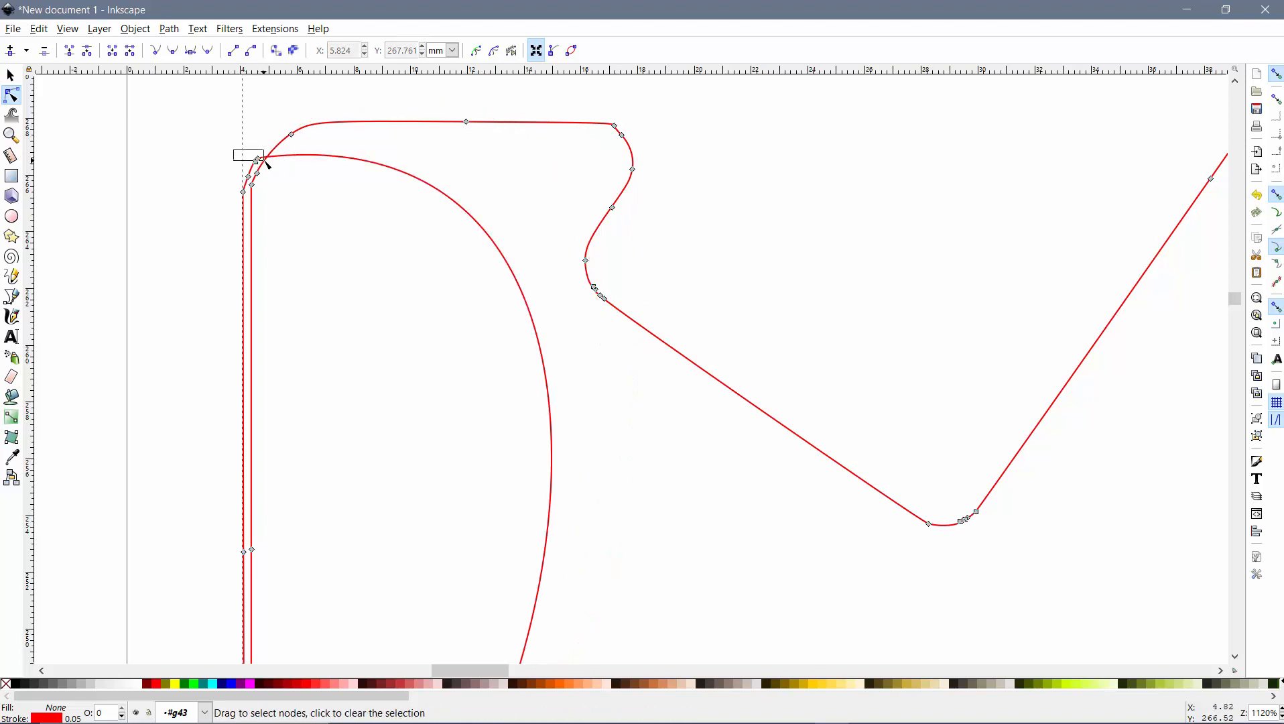
{"action": "left_click_drag", "start_coordinate": [266, 162], "coordinate": [258, 160]}
{"action": "key", "text": "Delete"}
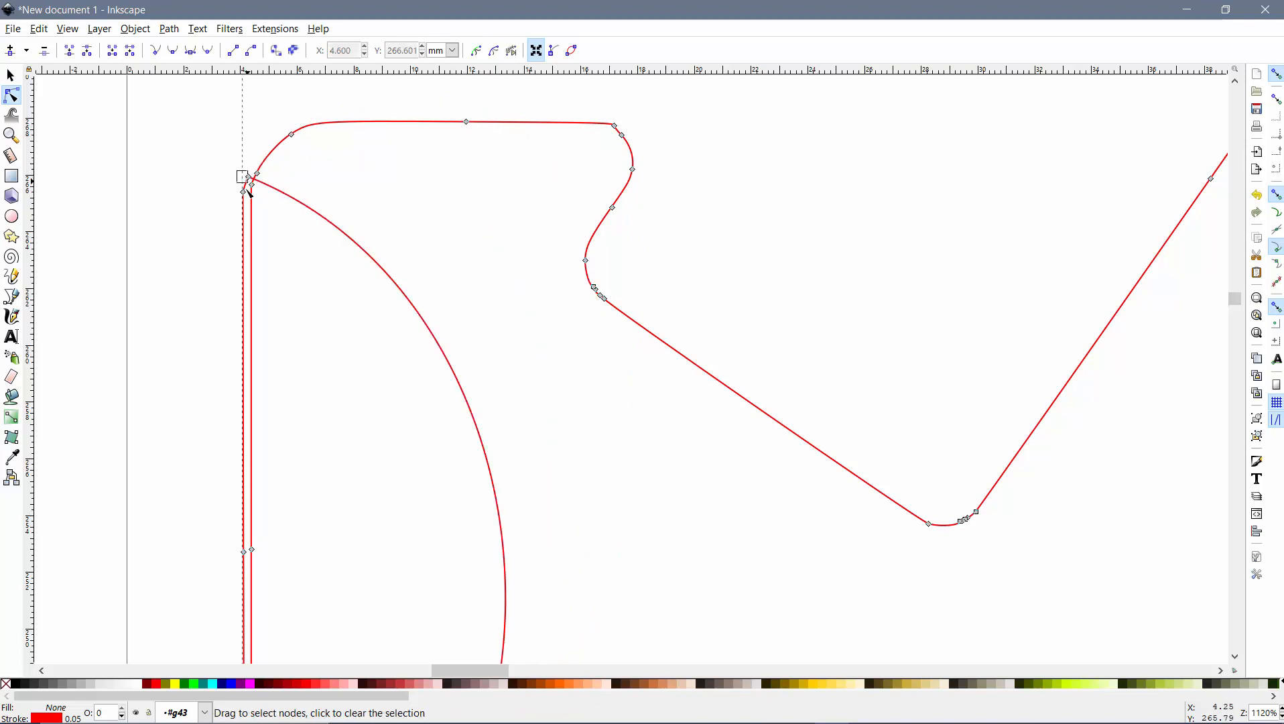
{"action": "left_click_drag", "start_coordinate": [253, 204], "coordinate": [243, 181]}
{"action": "key", "text": "Delete"}
- Delete the outer contour's node midway down the straight vertical edge at the left end of the side outline
{"action": "scroll", "coordinate": [358, 461], "scroll_direction": "down", "scroll_amount": 6}
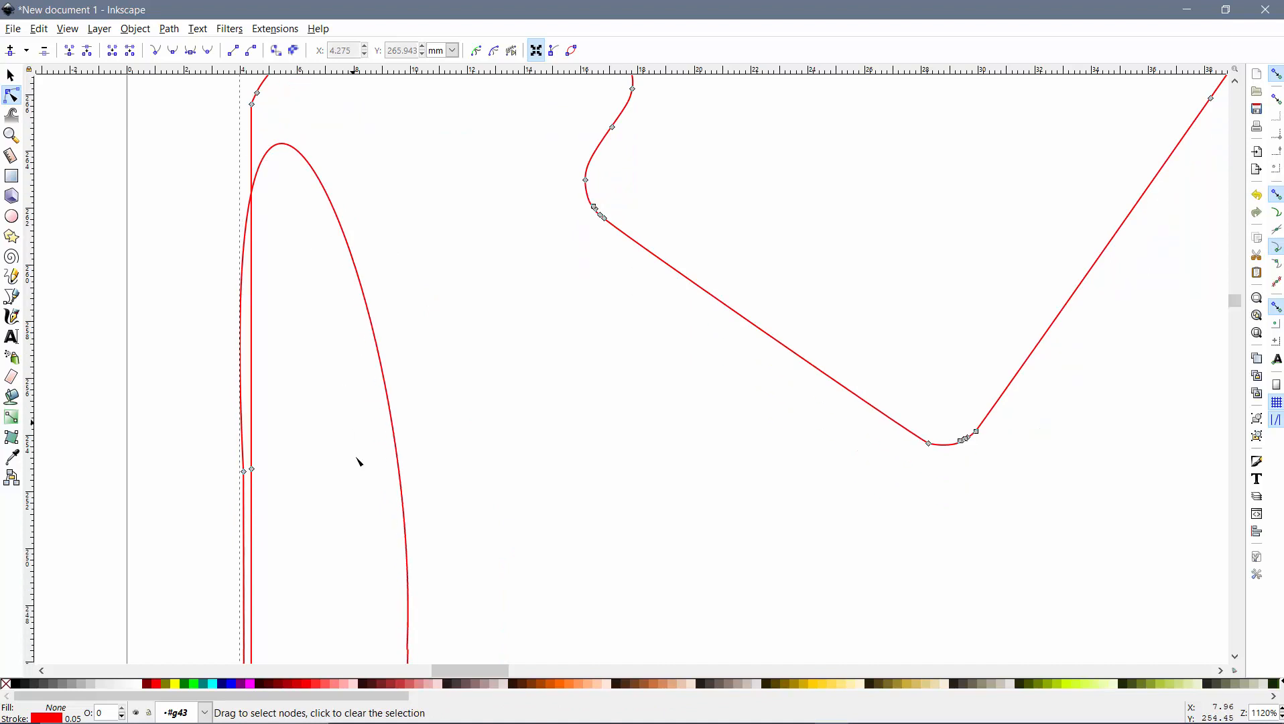
{"action": "left_click", "coordinate": [243, 364]}
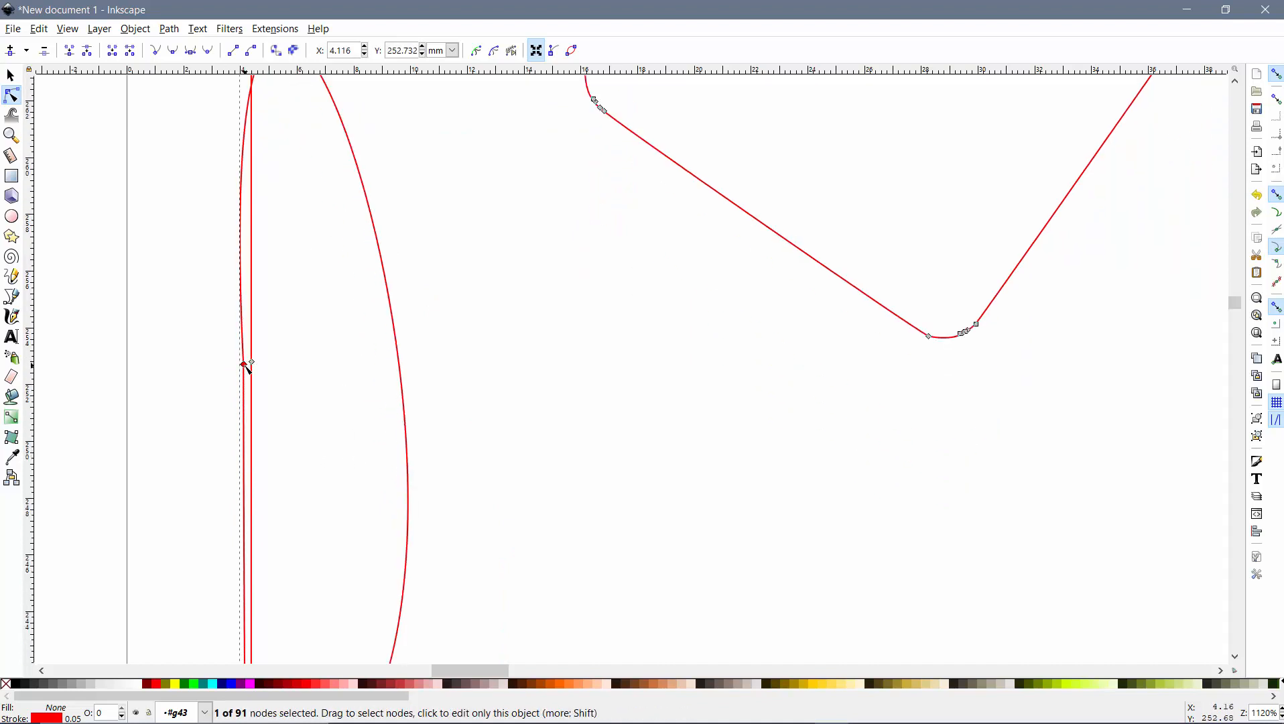
{"action": "key", "text": "Delete"}
- Delete all remaining outer contour nodes around the rounded lower-left corner of the side outline
{"action": "scroll", "coordinate": [315, 559], "scroll_direction": "down", "scroll_amount": 5}
{"action": "scroll", "coordinate": [335, 602], "scroll_direction": "down", "scroll_amount": 3}
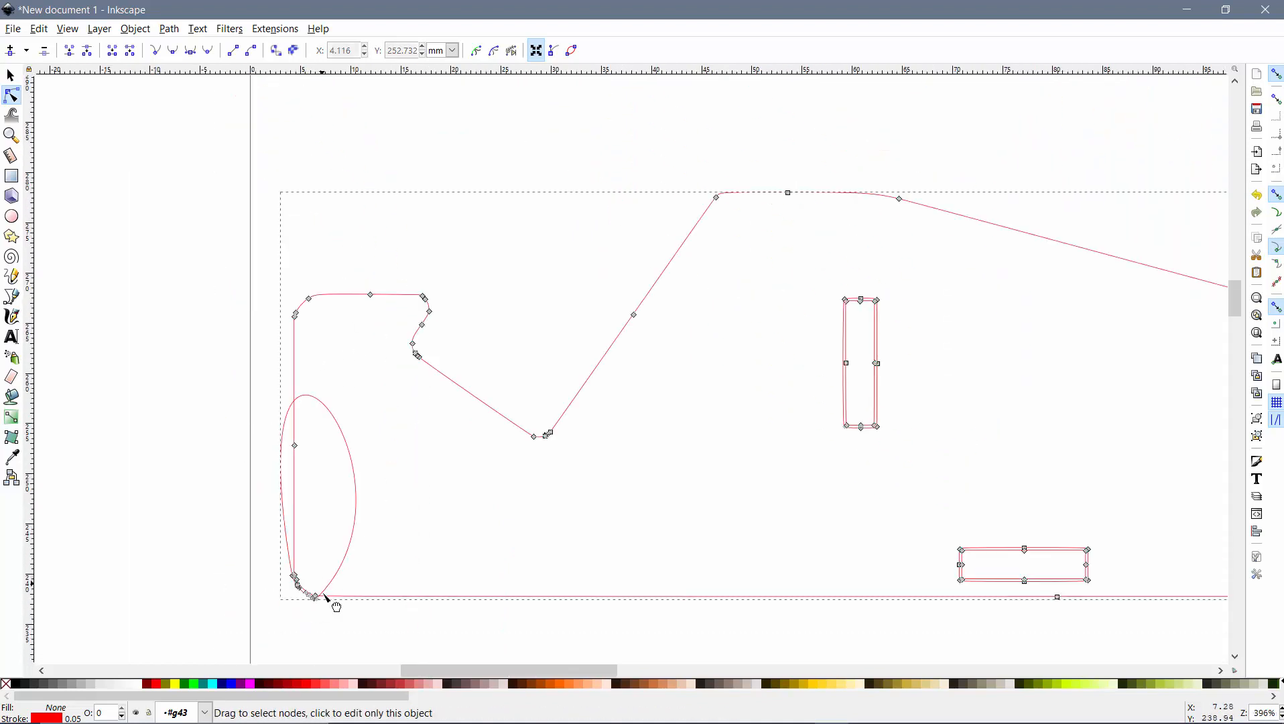
{"action": "scroll", "coordinate": [342, 437], "scroll_direction": "down", "scroll_amount": 5}
{"action": "scroll", "coordinate": [321, 461], "scroll_direction": "up", "scroll_amount": 6}
{"action": "scroll", "coordinate": [326, 575], "scroll_direction": "down", "scroll_amount": 4}
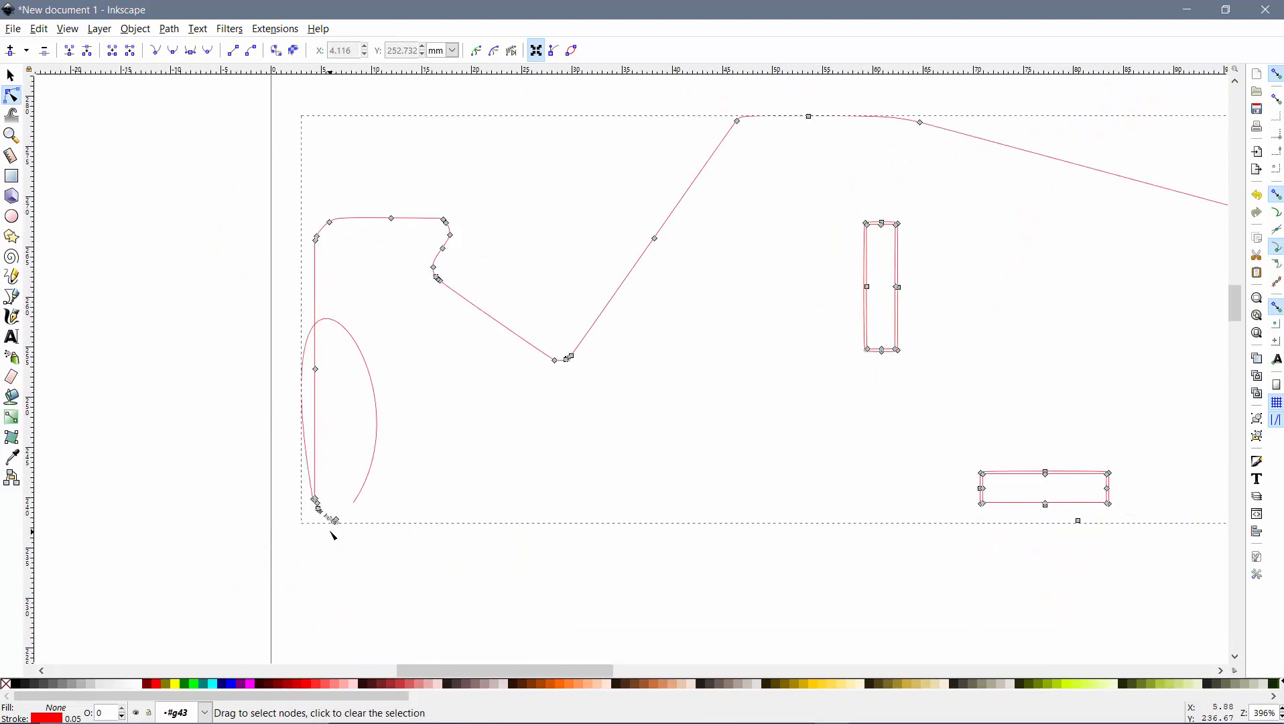
{"action": "scroll", "coordinate": [321, 533], "scroll_direction": "up", "scroll_amount": 2}
{"action": "scroll", "coordinate": [325, 537], "scroll_direction": "up", "scroll_amount": 4}
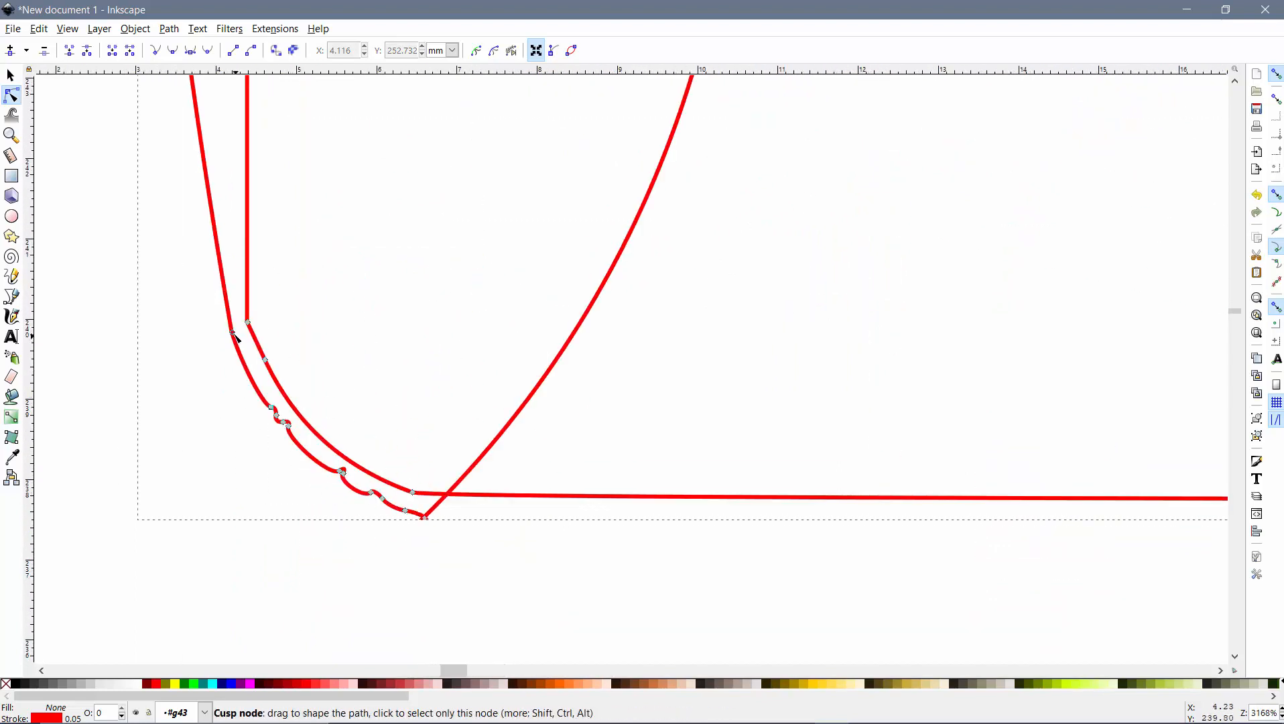
{"action": "left_click", "coordinate": [233, 332]}
{"action": "key", "text": "Delete"}
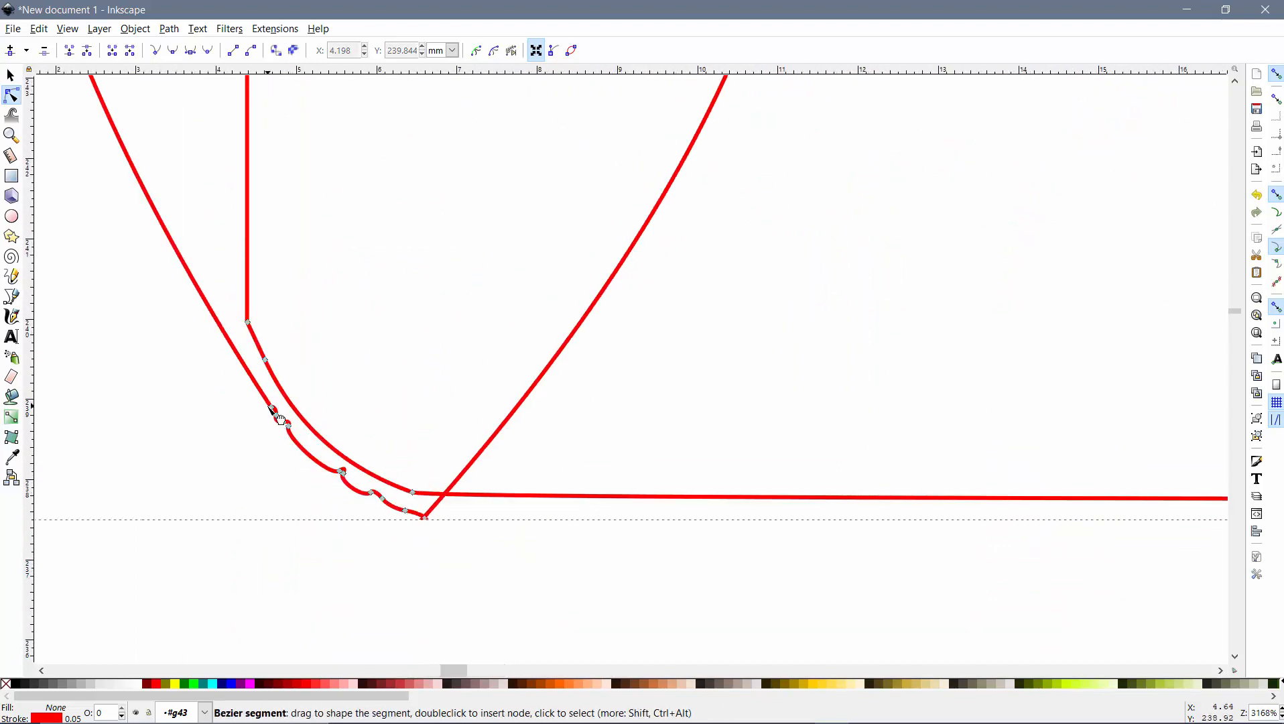
{"action": "left_click", "coordinate": [268, 404]}
{"action": "mouse_move", "coordinate": [238, 390]}
{"action": "left_mouse_down"}
{"action": "mouse_move", "coordinate": [350, 495]}
{"action": "mouse_move", "coordinate": [438, 530]}
{"action": "left_mouse_up"}
{"action": "key", "text": "Delete"}
{"action": "key", "text": "Delete"}
{"action": "key", "text": "Delete"}
{"action": "key", "text": "Delete"}
- Review the cleaned side outline and the other parts across the whole page, and deselect the outline
{"action": "scroll", "coordinate": [962, 342], "scroll_direction": "down", "scroll_amount": 4}
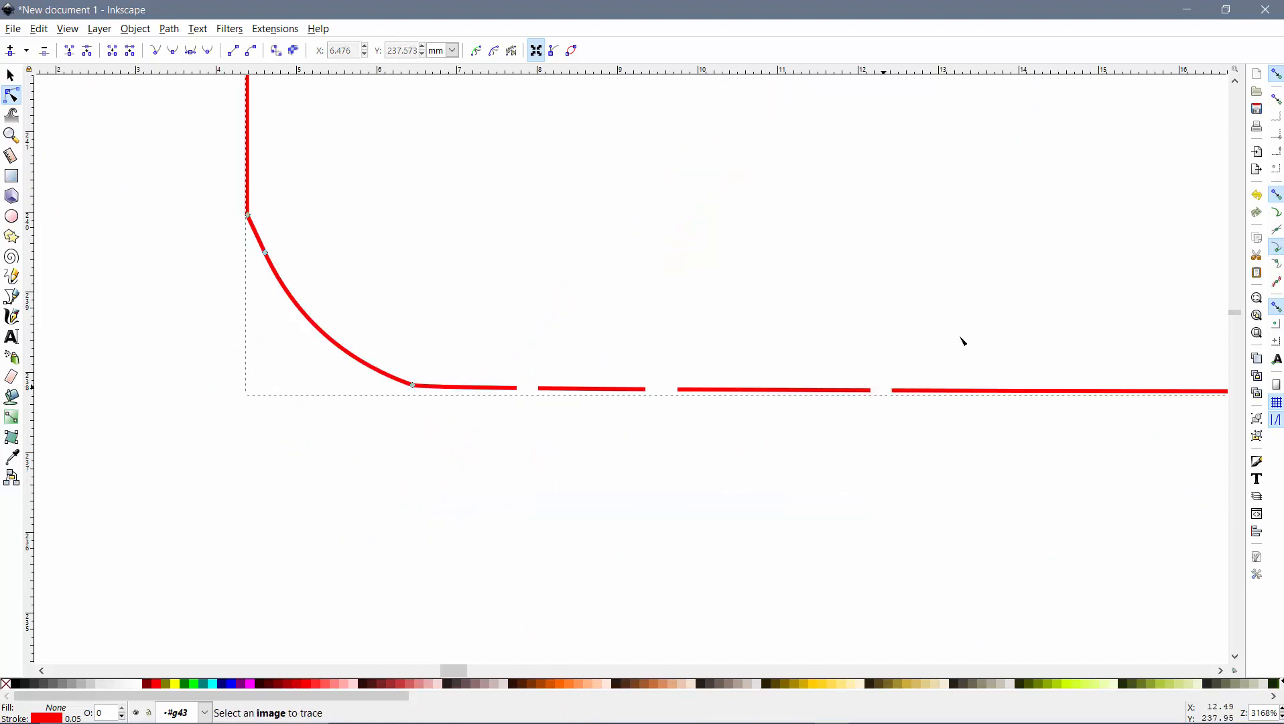
{"action": "scroll", "coordinate": [994, 293], "scroll_direction": "down", "scroll_amount": 7}
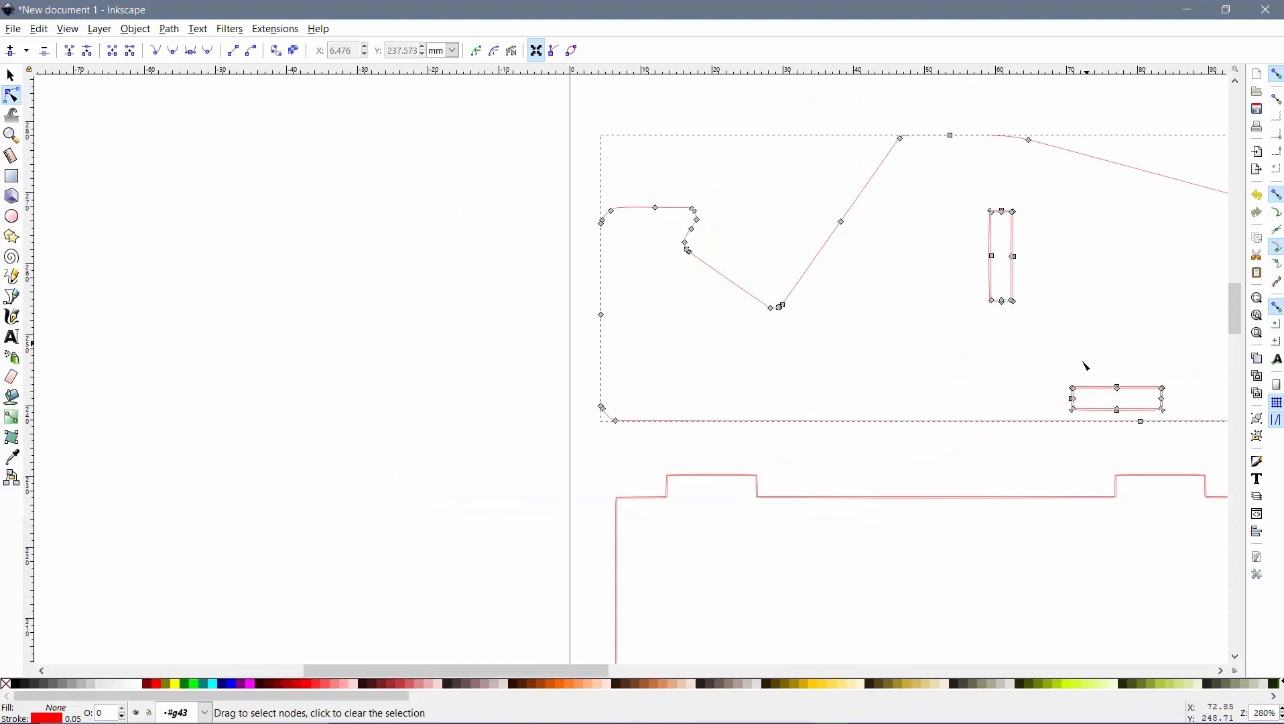
{"action": "scroll", "coordinate": [806, 513], "scroll_direction": "down", "scroll_amount": 10}
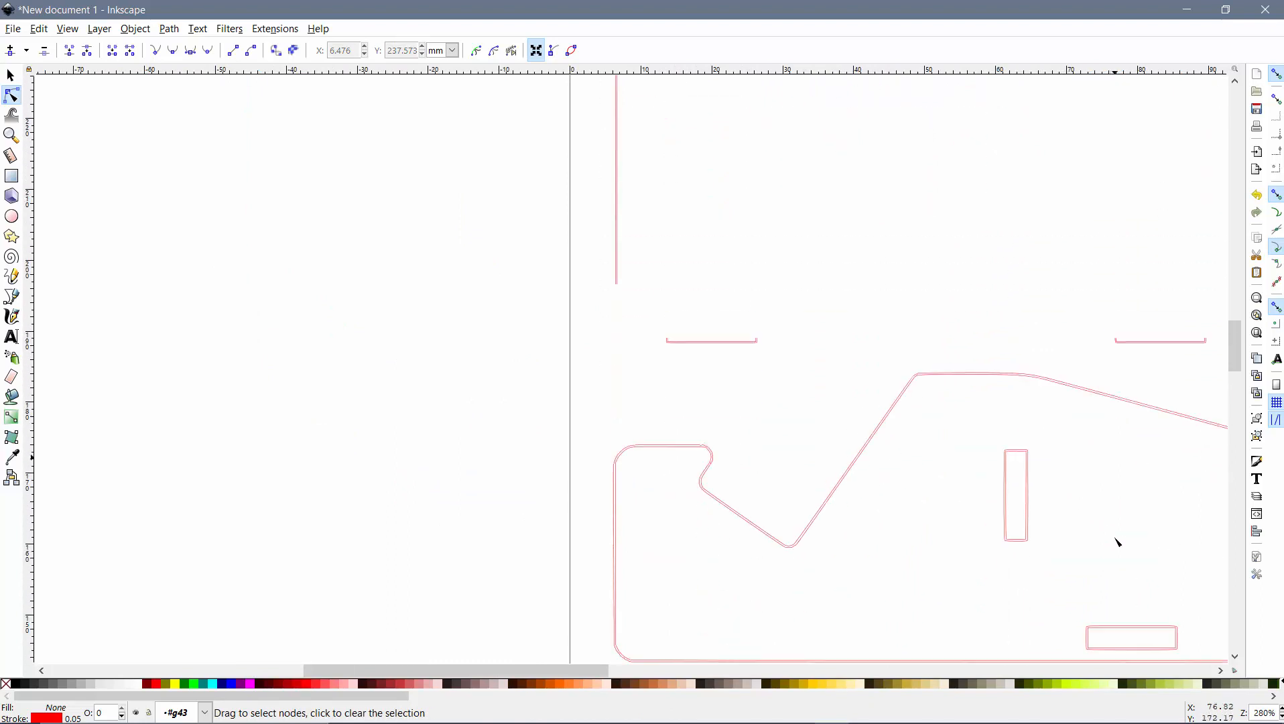
{"action": "scroll", "coordinate": [1137, 544], "scroll_direction": "down", "scroll_amount": 2}
{"action": "scroll", "coordinate": [1132, 530], "scroll_direction": "down", "scroll_amount": 5}
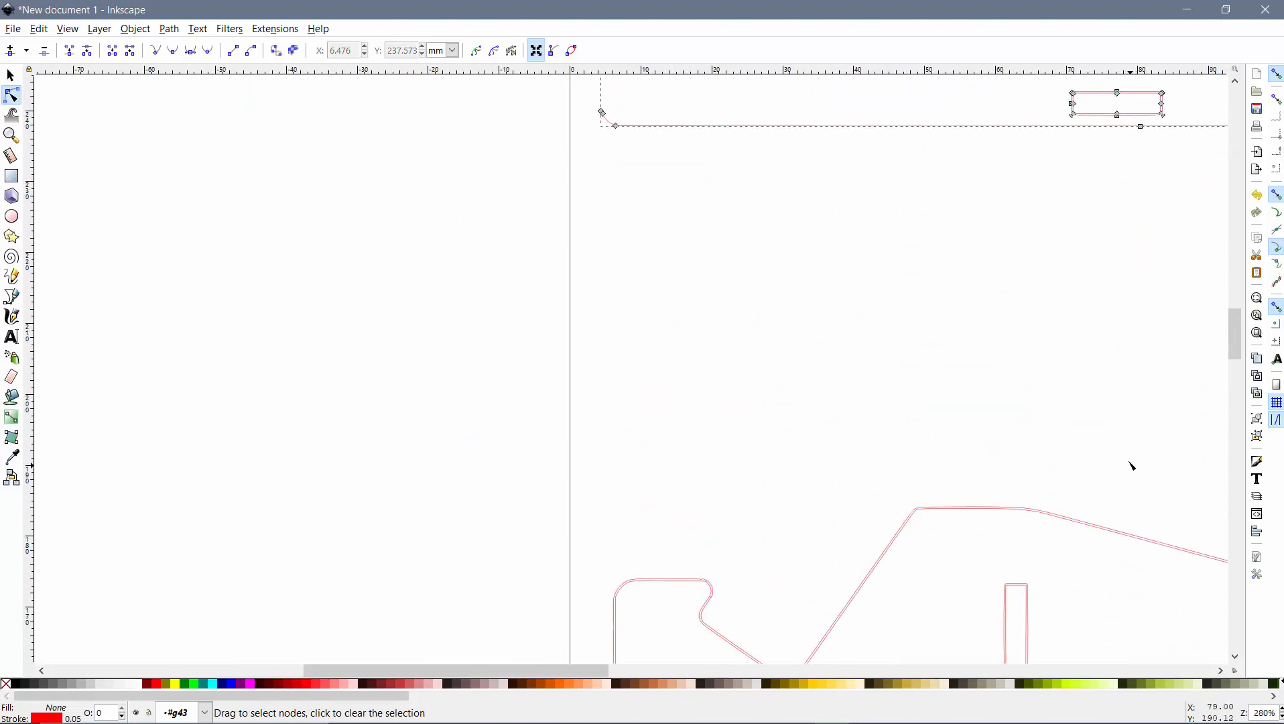
{"action": "scroll", "coordinate": [1145, 466], "scroll_direction": "down", "scroll_amount": 1}
{"action": "left_click_drag", "start_coordinate": [1158, 467], "coordinate": [705, 469]}
{"action": "scroll", "coordinate": [774, 463], "scroll_direction": "down", "scroll_amount": 2}
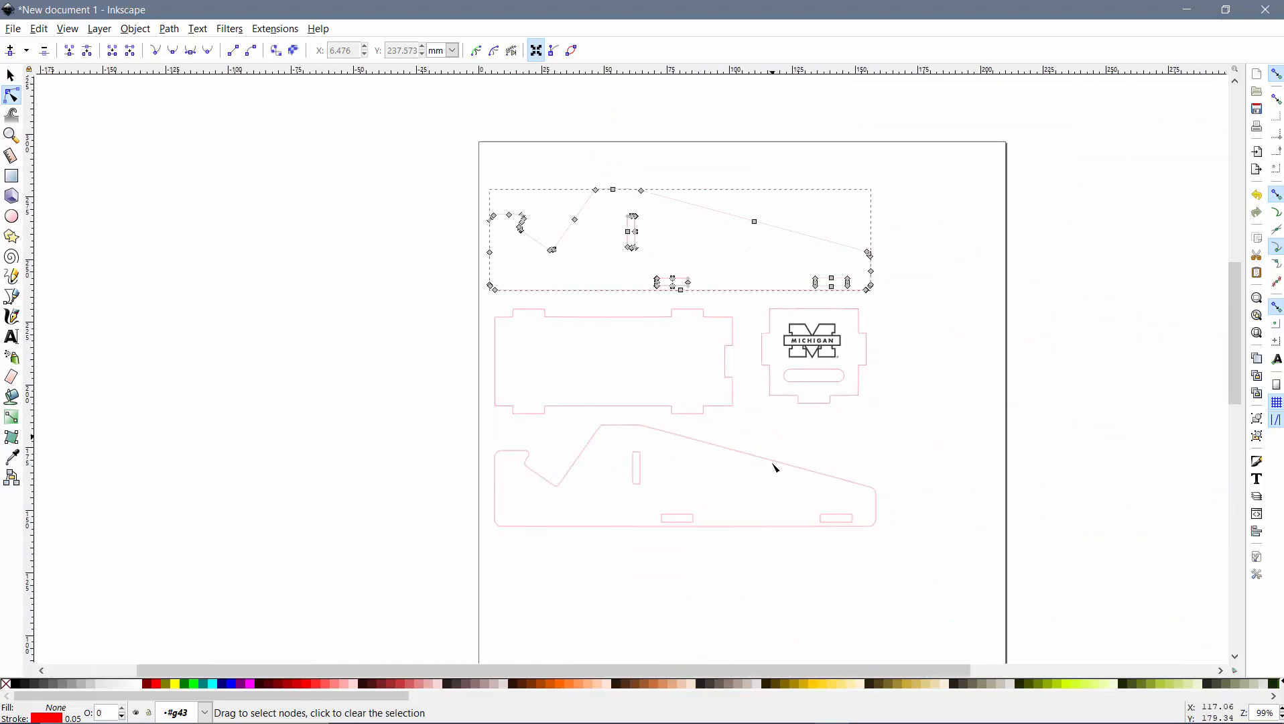
{"action": "left_click", "coordinate": [1023, 322]}
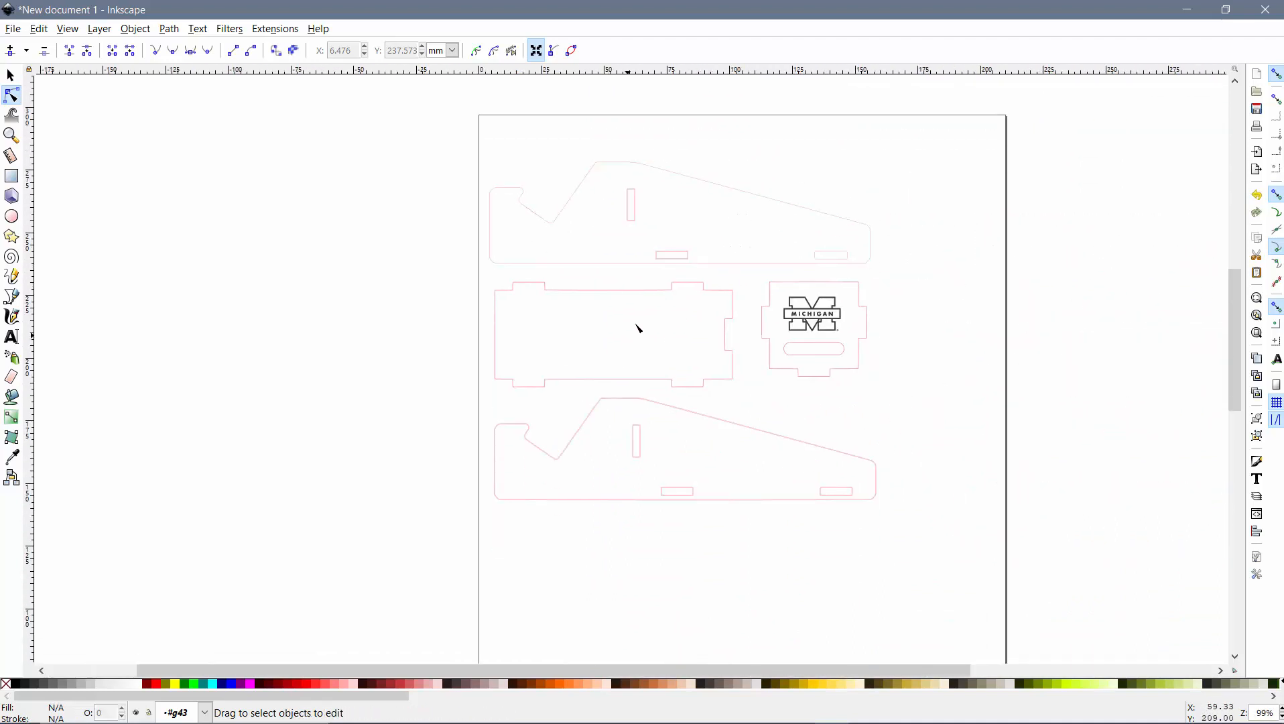
- Save the layout to the Desktop as an Inkscape SVG, naming it with the owner's title and surname followed by PHONESTAND
{"action": "left_click", "coordinate": [13, 29]}
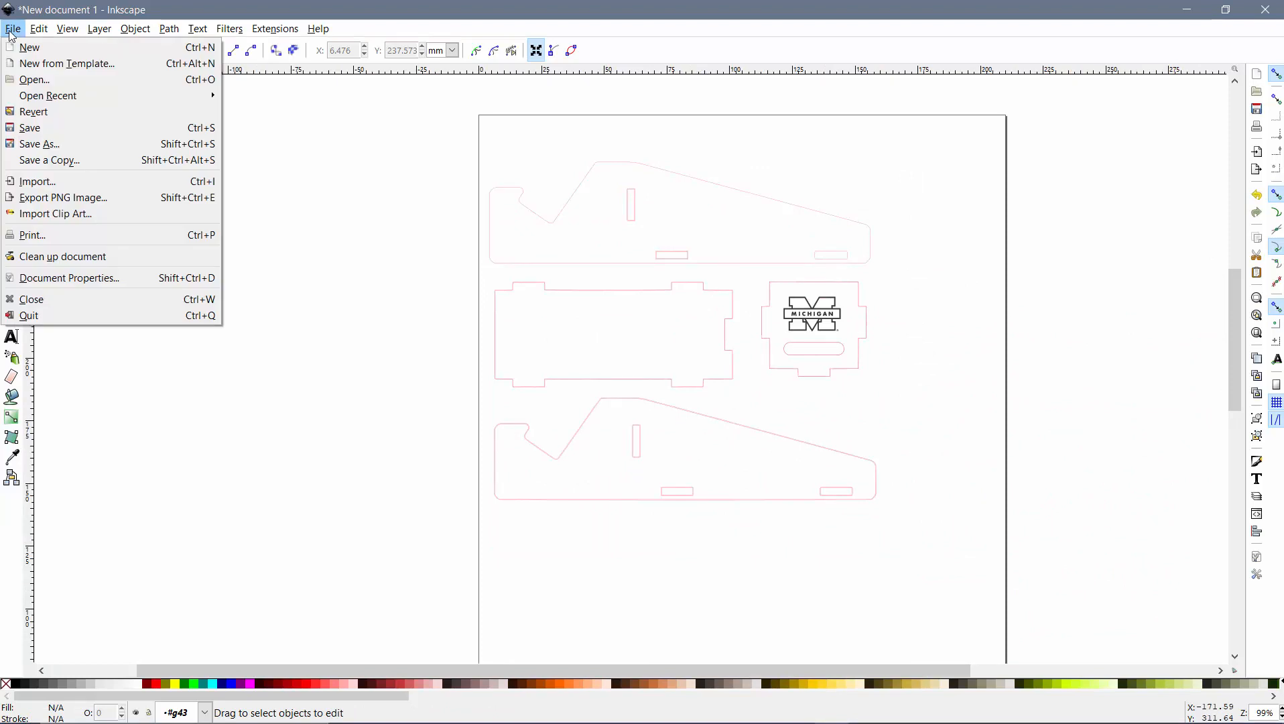
{"action": "left_click", "coordinate": [43, 132]}
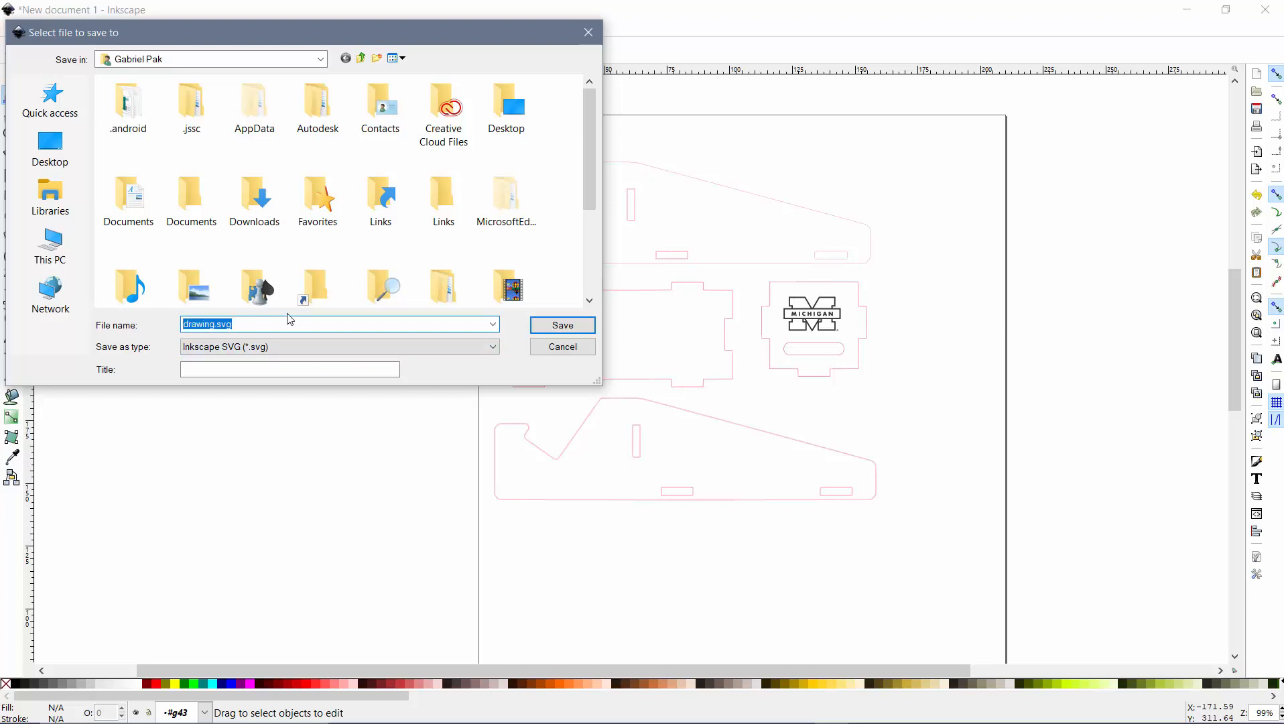
{"action": "type", "text": "M"}
{"action": "key", "text": "BackSpace"}
{"action": "type", "text": "PAK_PHONESTAND"}
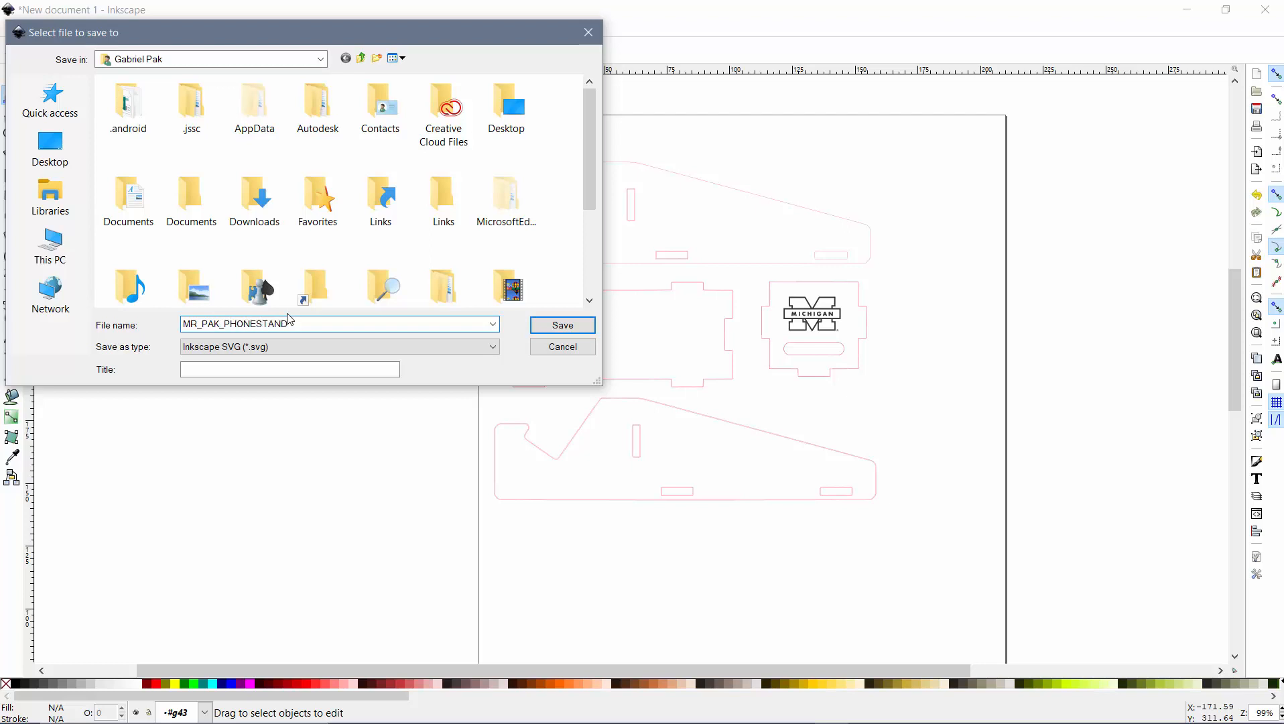
{"action": "left_click", "coordinate": [52, 164]}
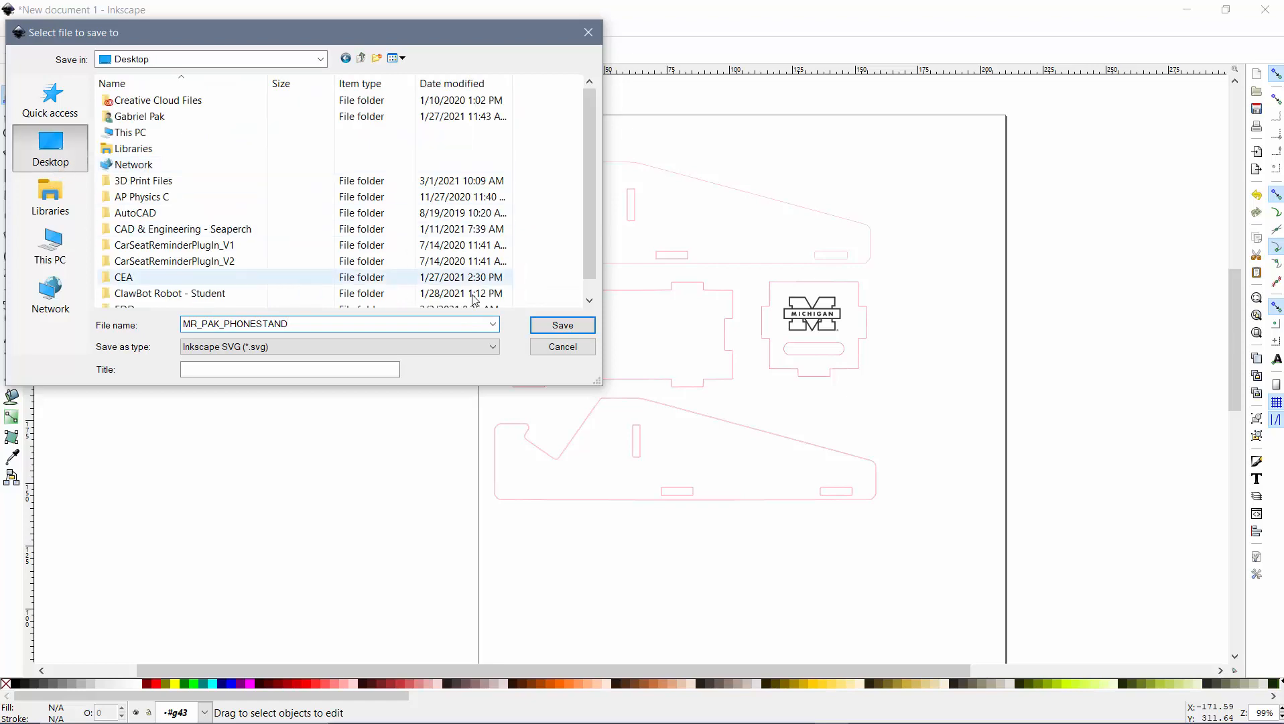
{"action": "left_click", "coordinate": [576, 323]}
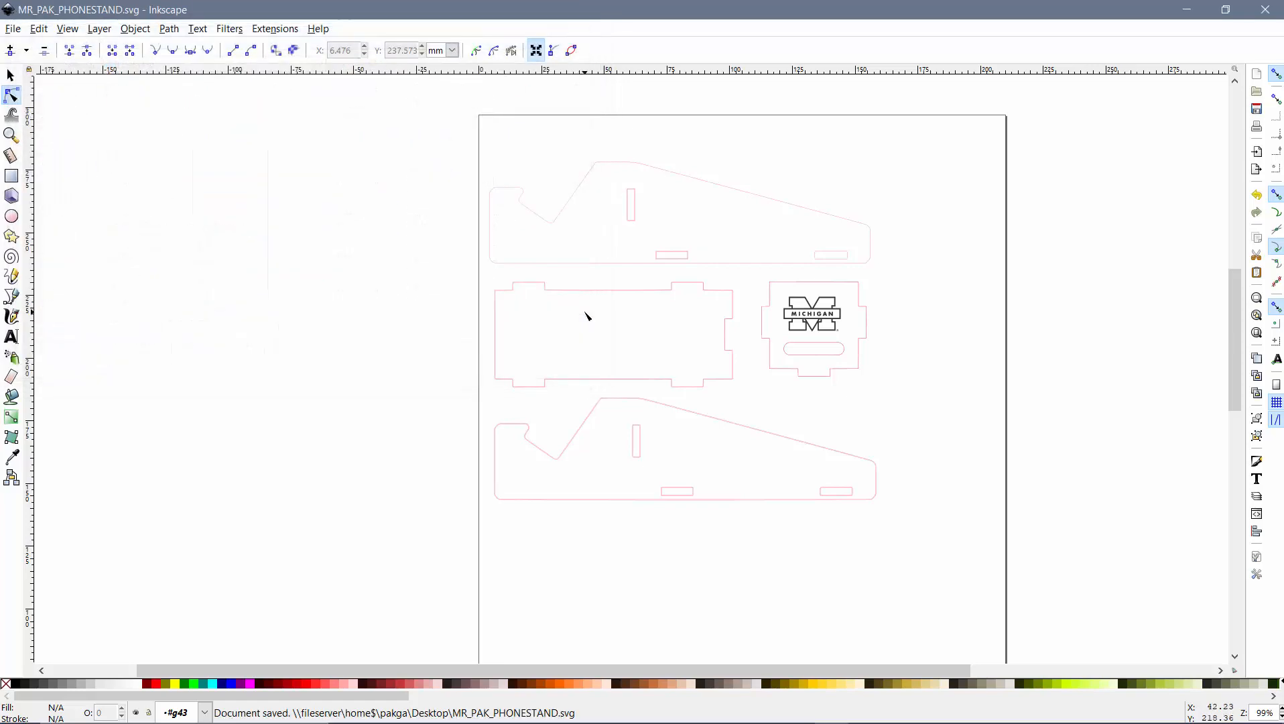